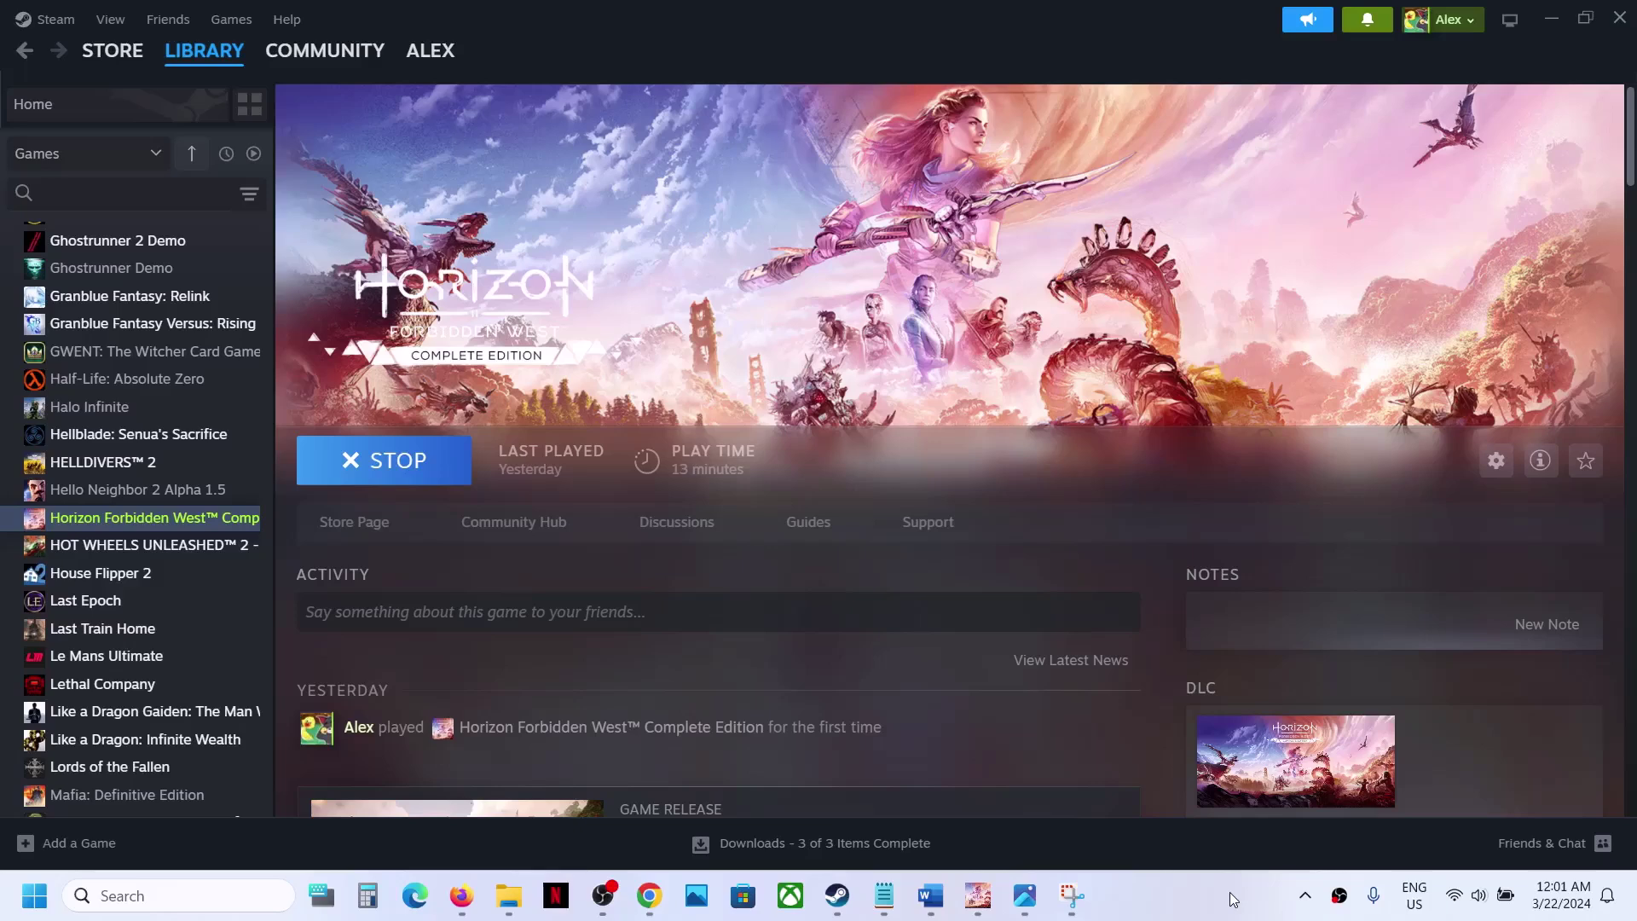
- Check the Restart option among the Windows power options without restarting the PC
{"action": "left_click", "coordinate": [34, 895]}
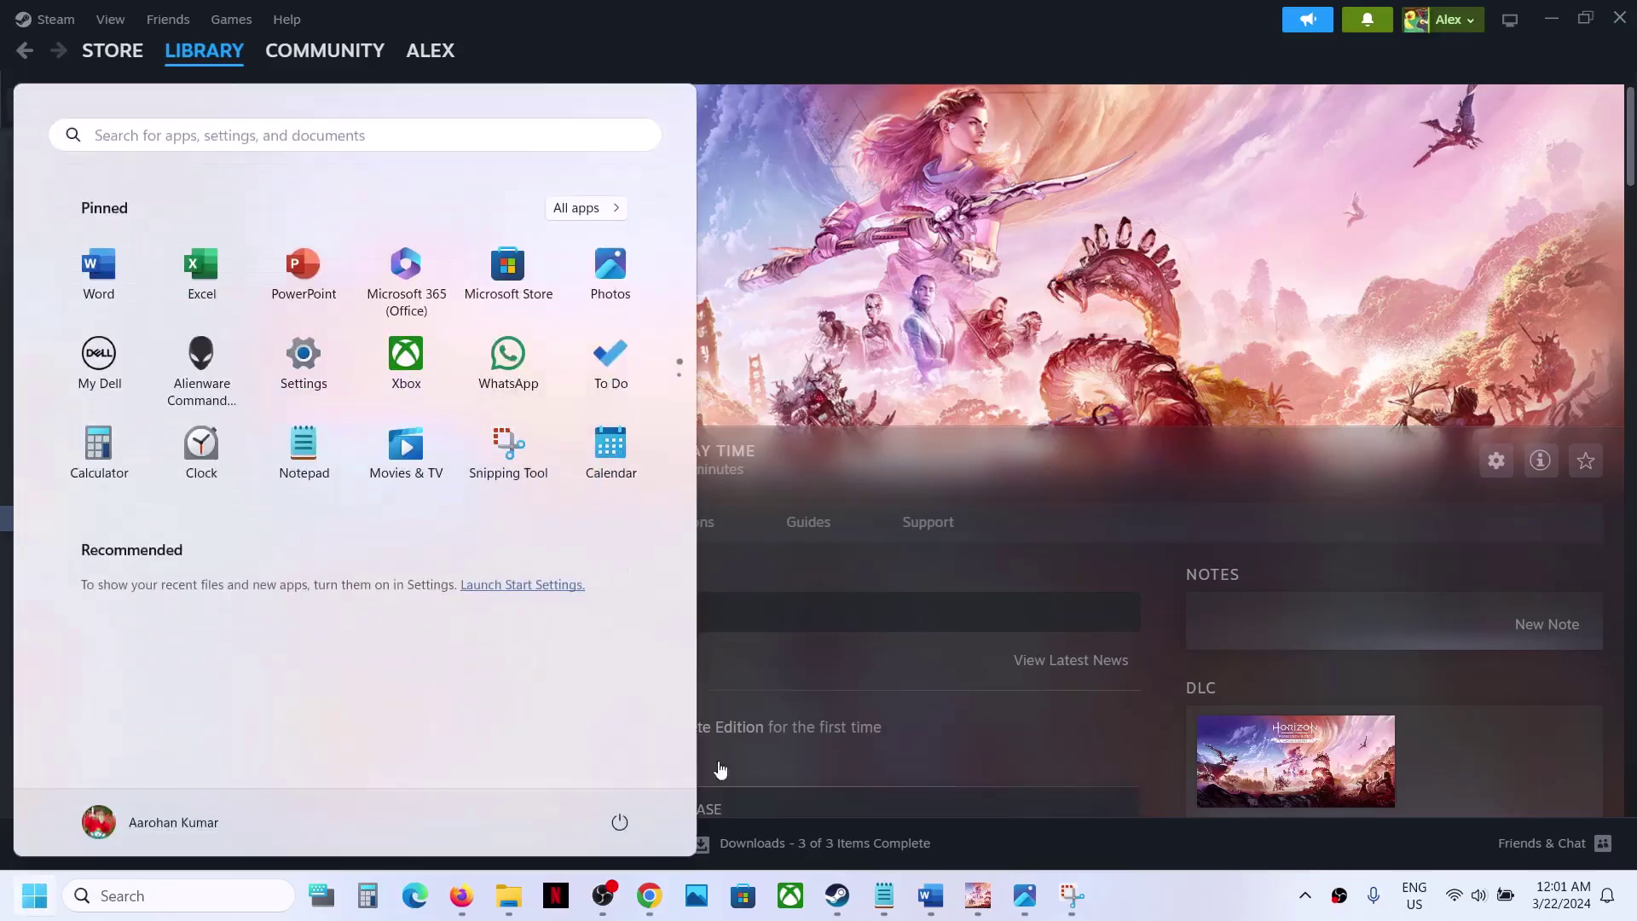
{"action": "left_click", "coordinate": [620, 823]}
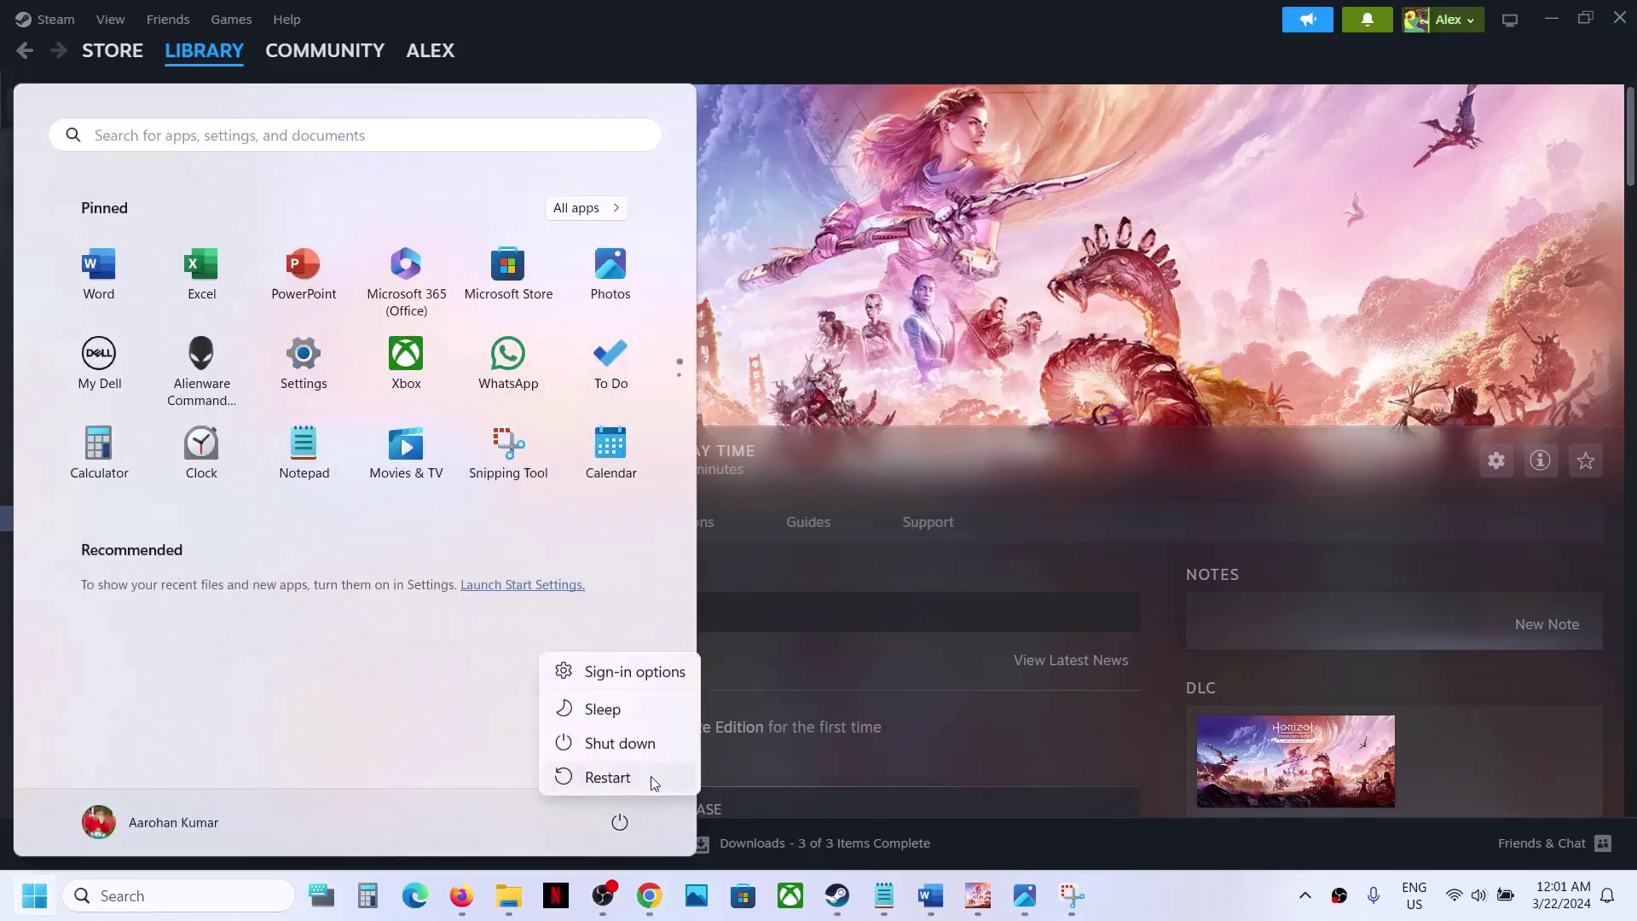
{"action": "left_click", "coordinate": [989, 670]}
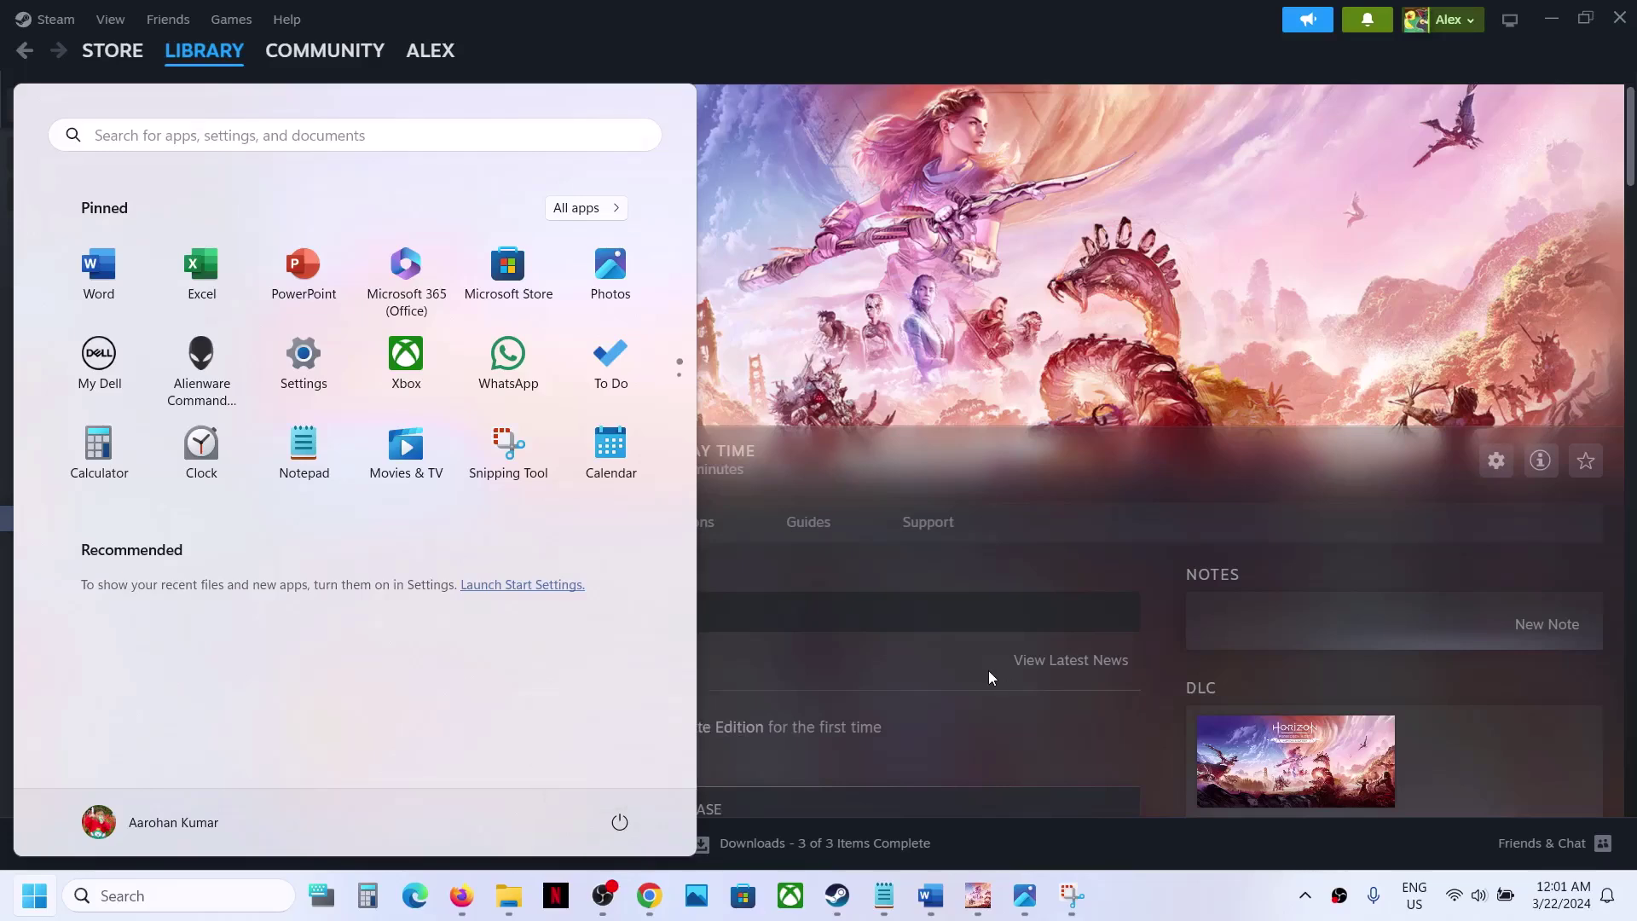
{"action": "left_click", "coordinate": [984, 662]}
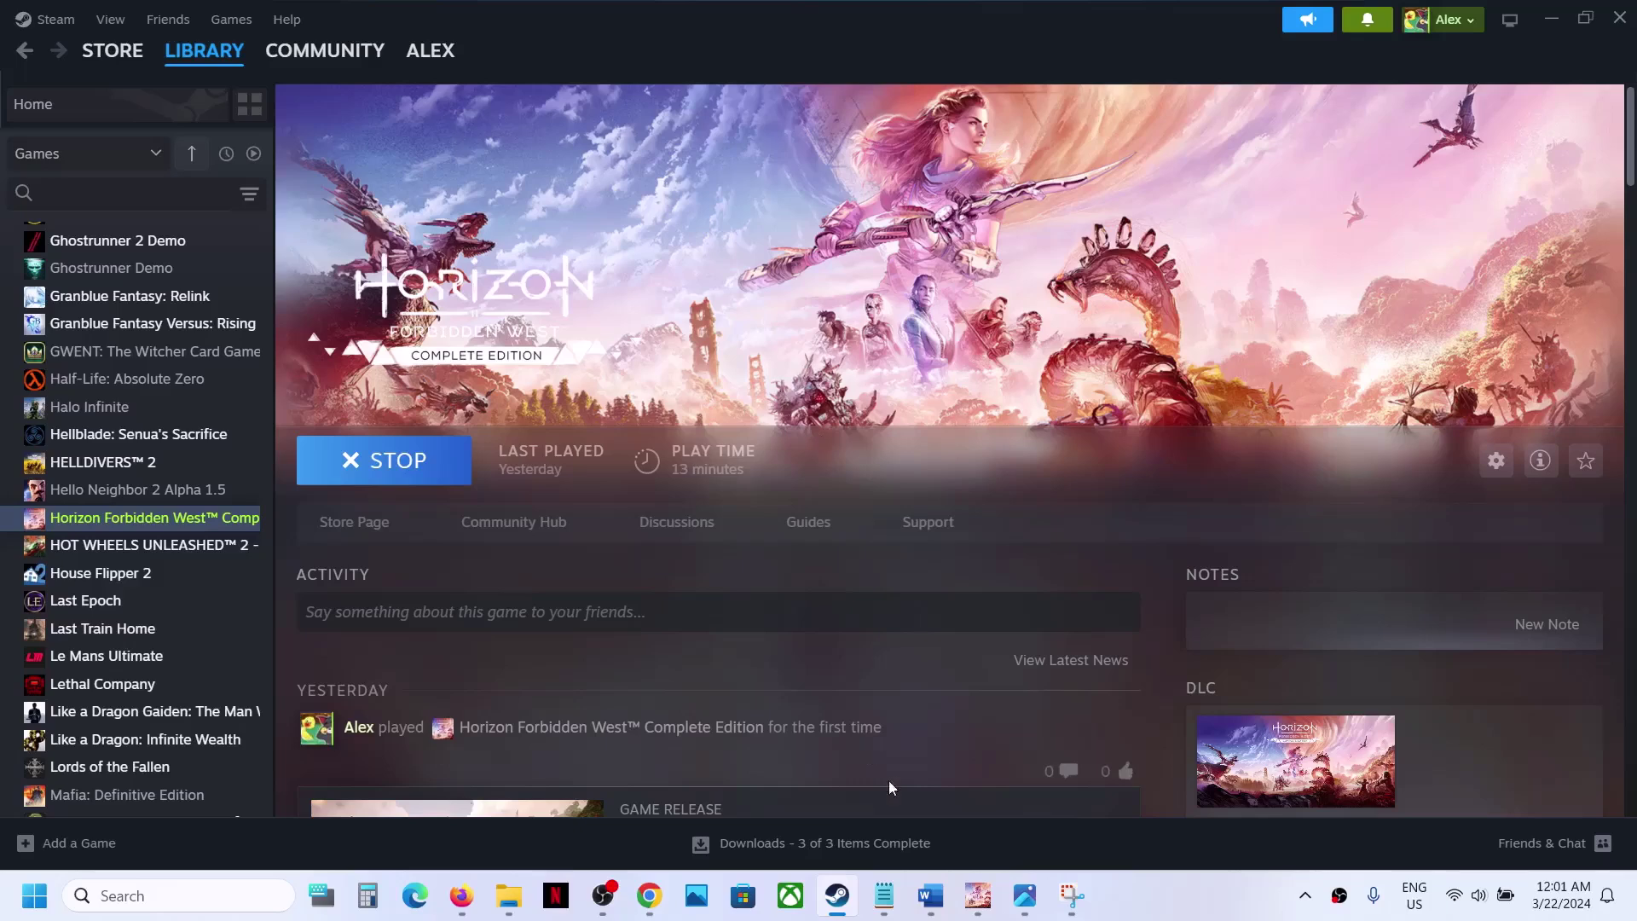
- Switch to the Word notes and read the advice on selecting the right speaker in sound output, then minimize them
{"action": "left_click", "coordinate": [931, 896]}
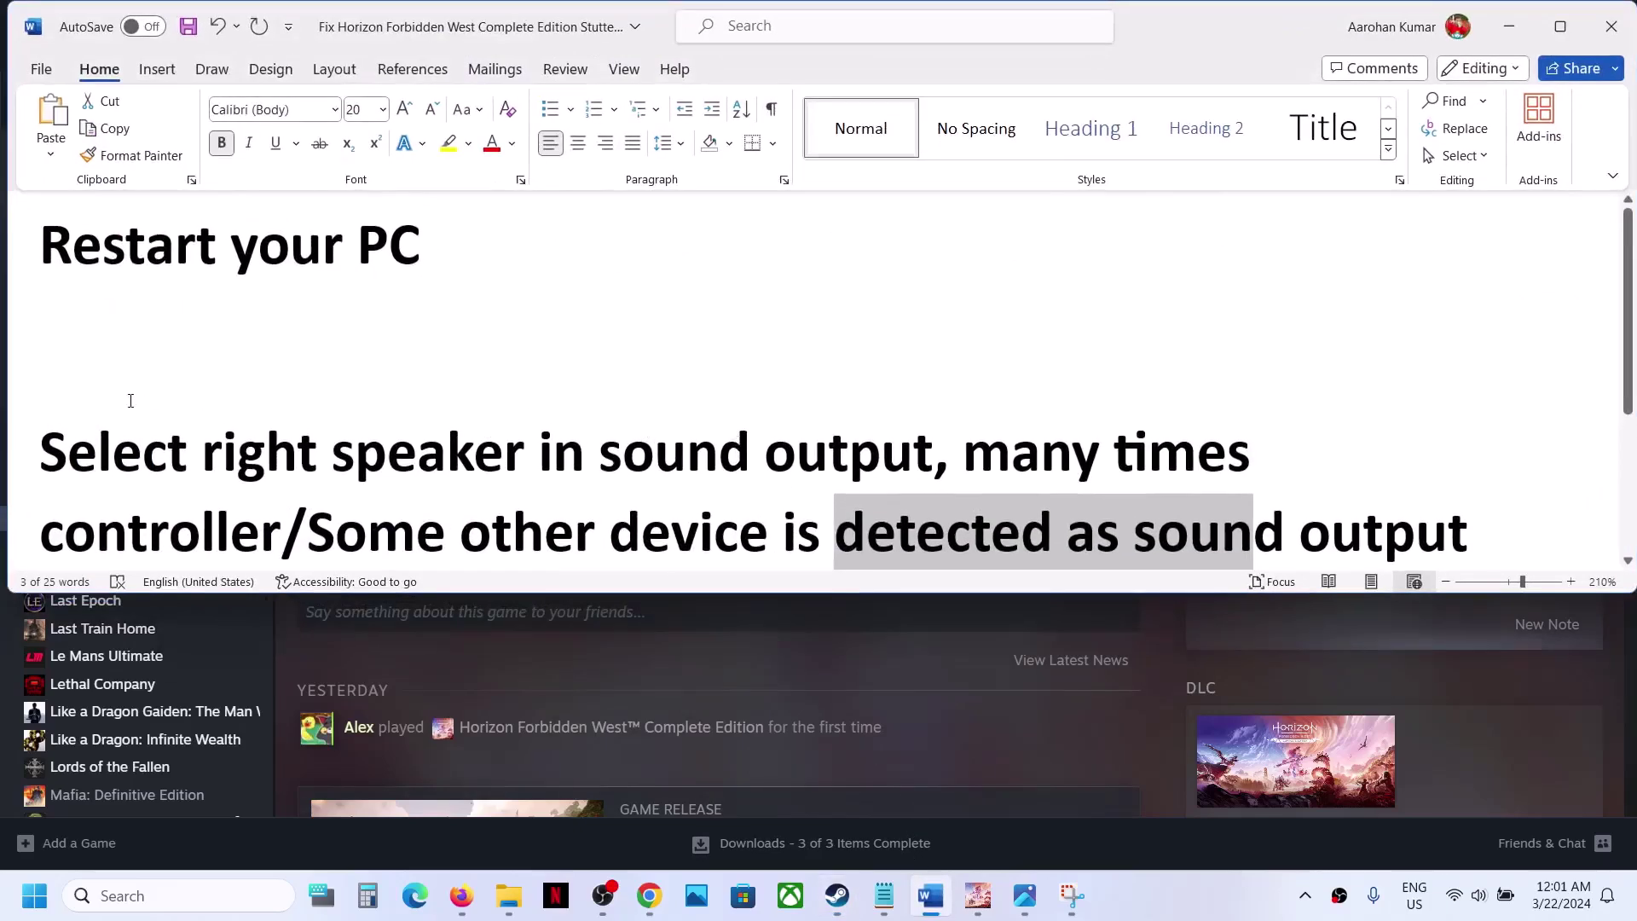
{"action": "left_click_drag", "start_coordinate": [60, 460], "coordinate": [589, 454]}
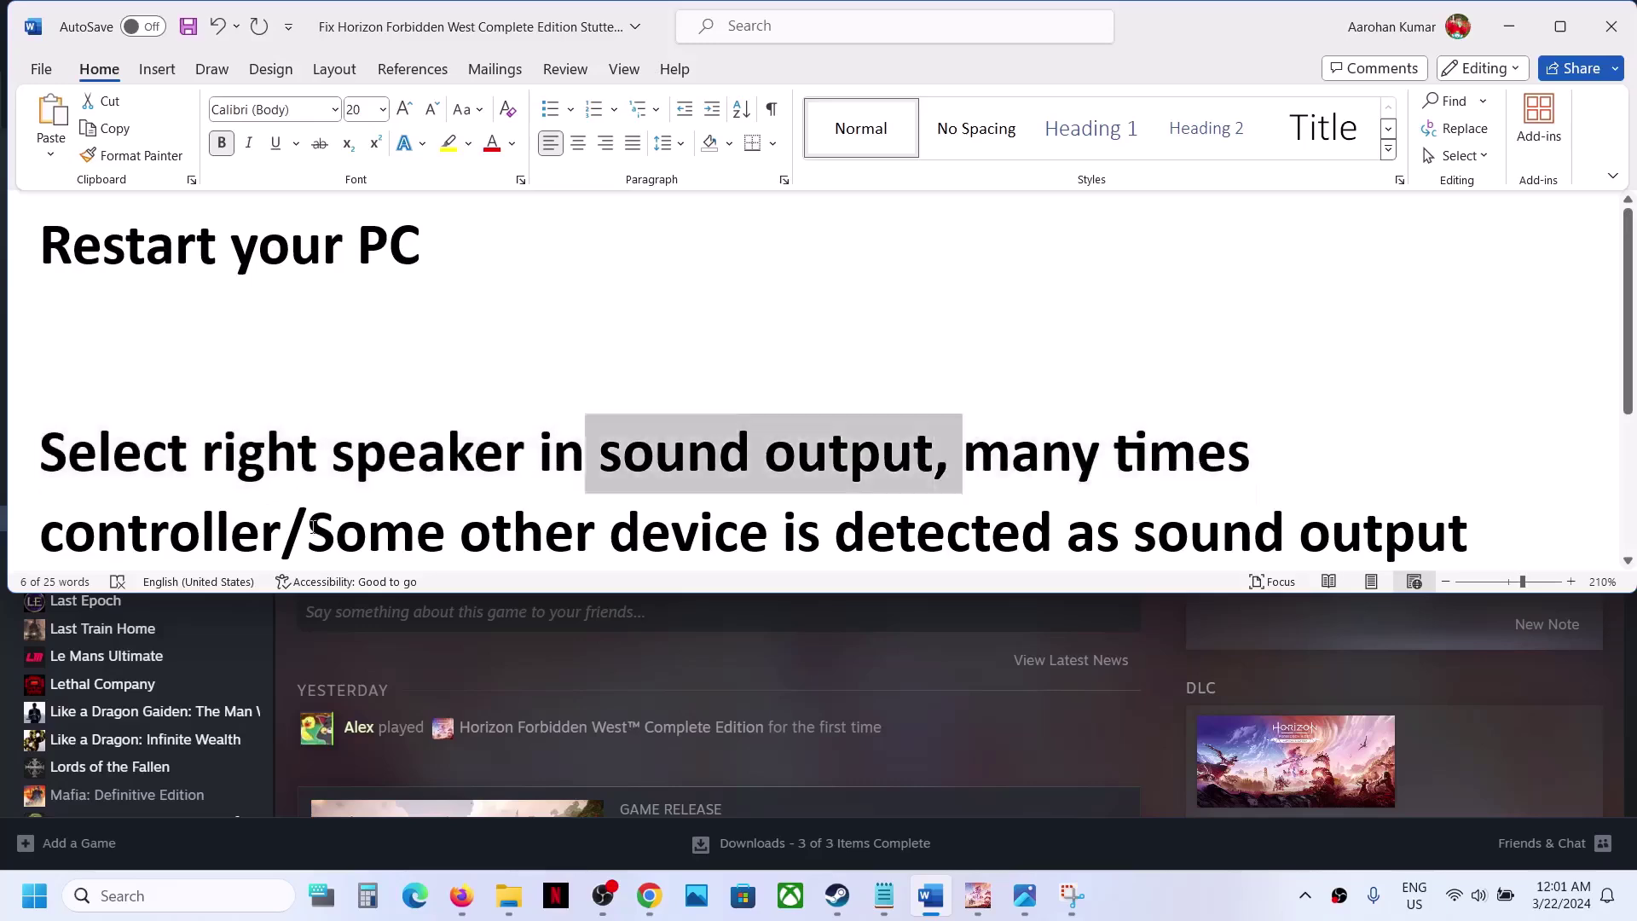
{"action": "left_click_drag", "start_coordinate": [313, 526], "coordinate": [870, 531]}
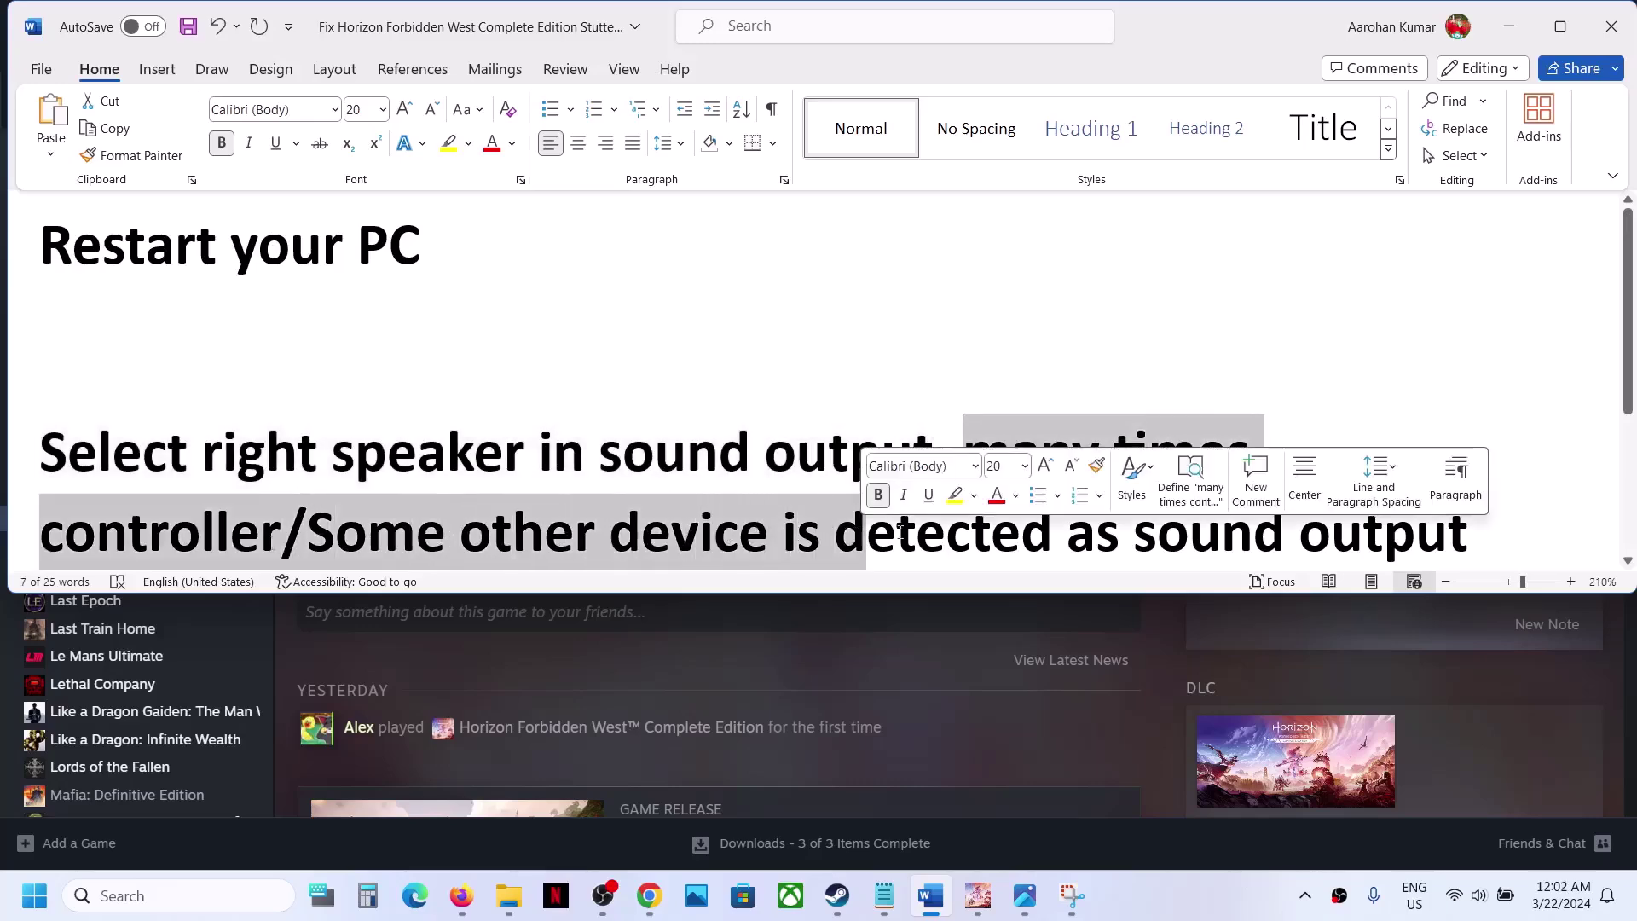
{"action": "left_click", "coordinate": [911, 528]}
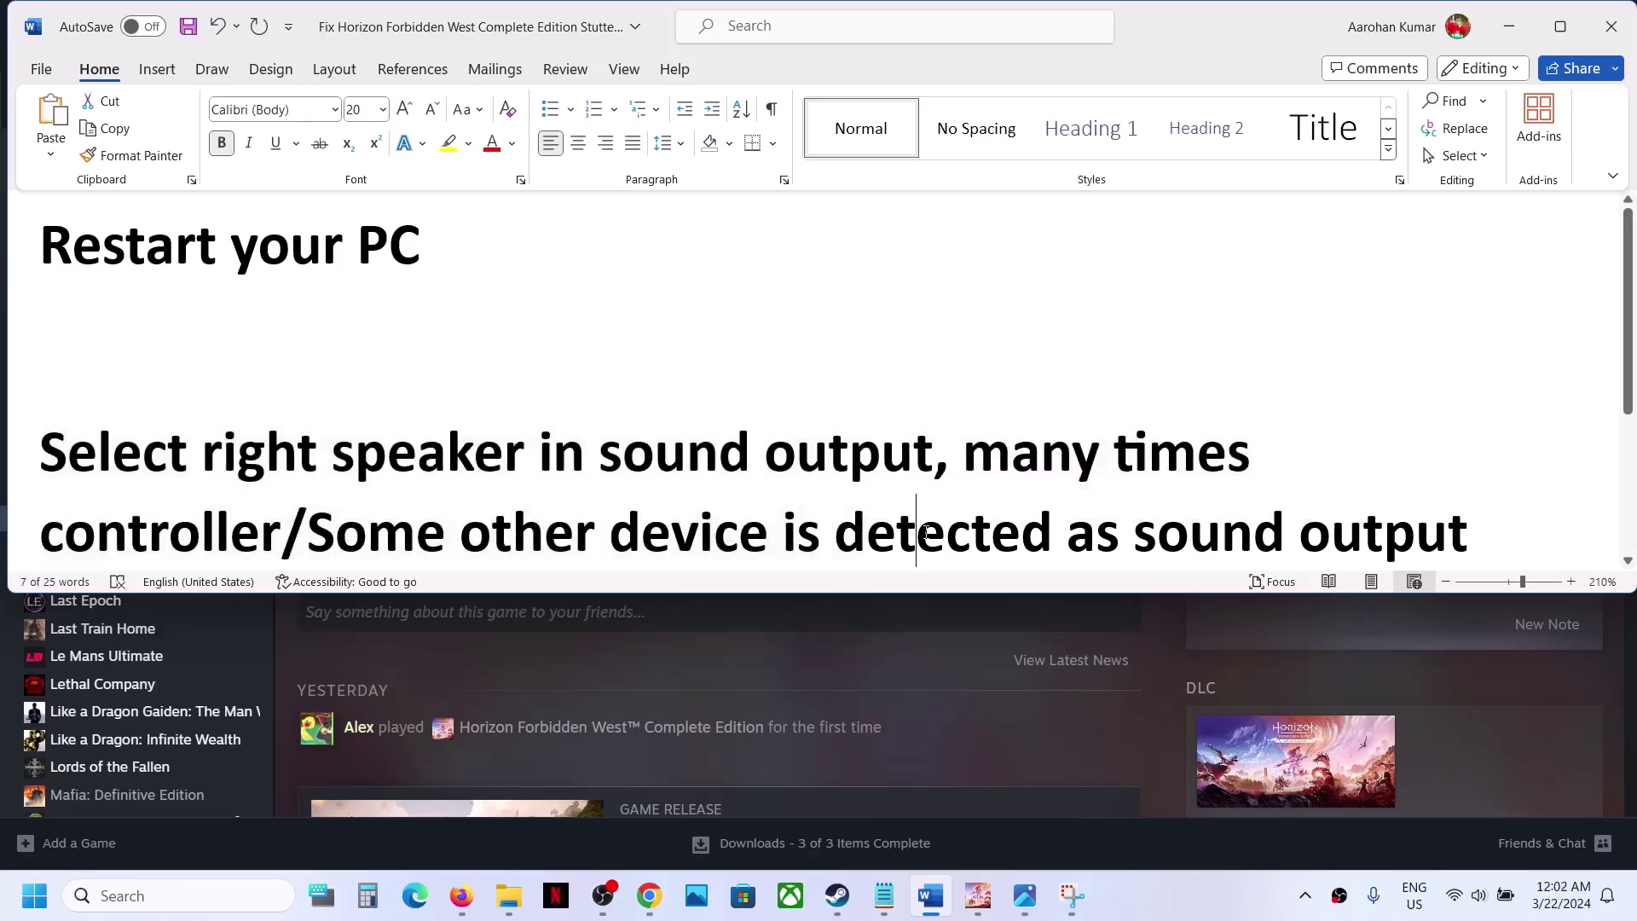
{"action": "left_click", "coordinate": [1511, 30]}
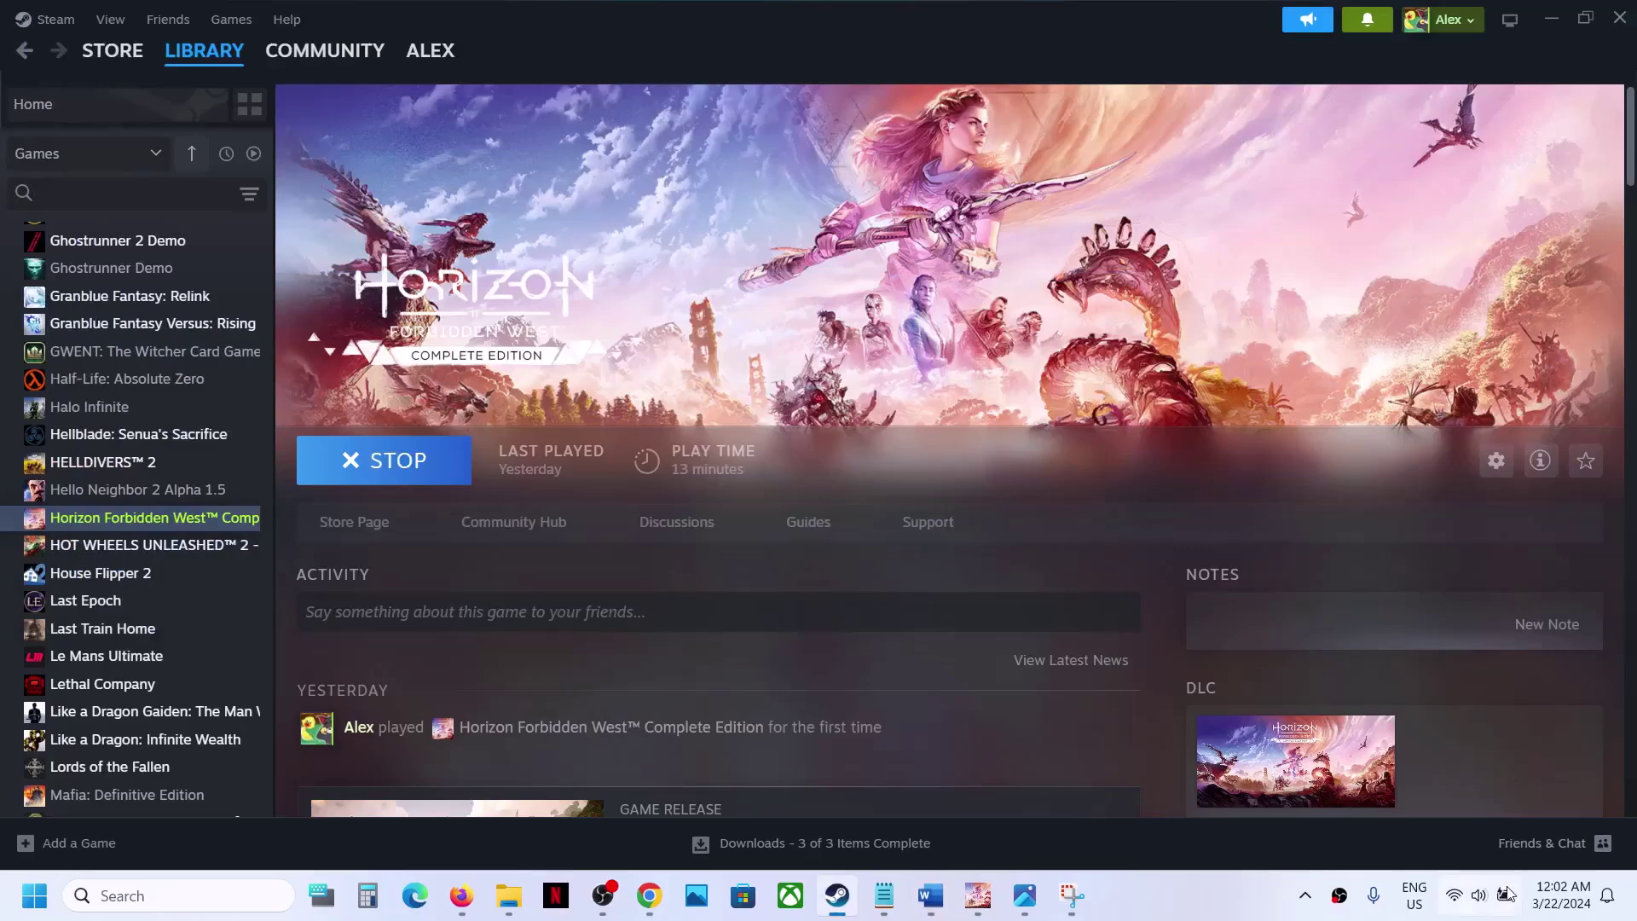
- Examine the available output devices in the Windows sound output settings and close them
{"action": "left_click", "coordinate": [1481, 899]}
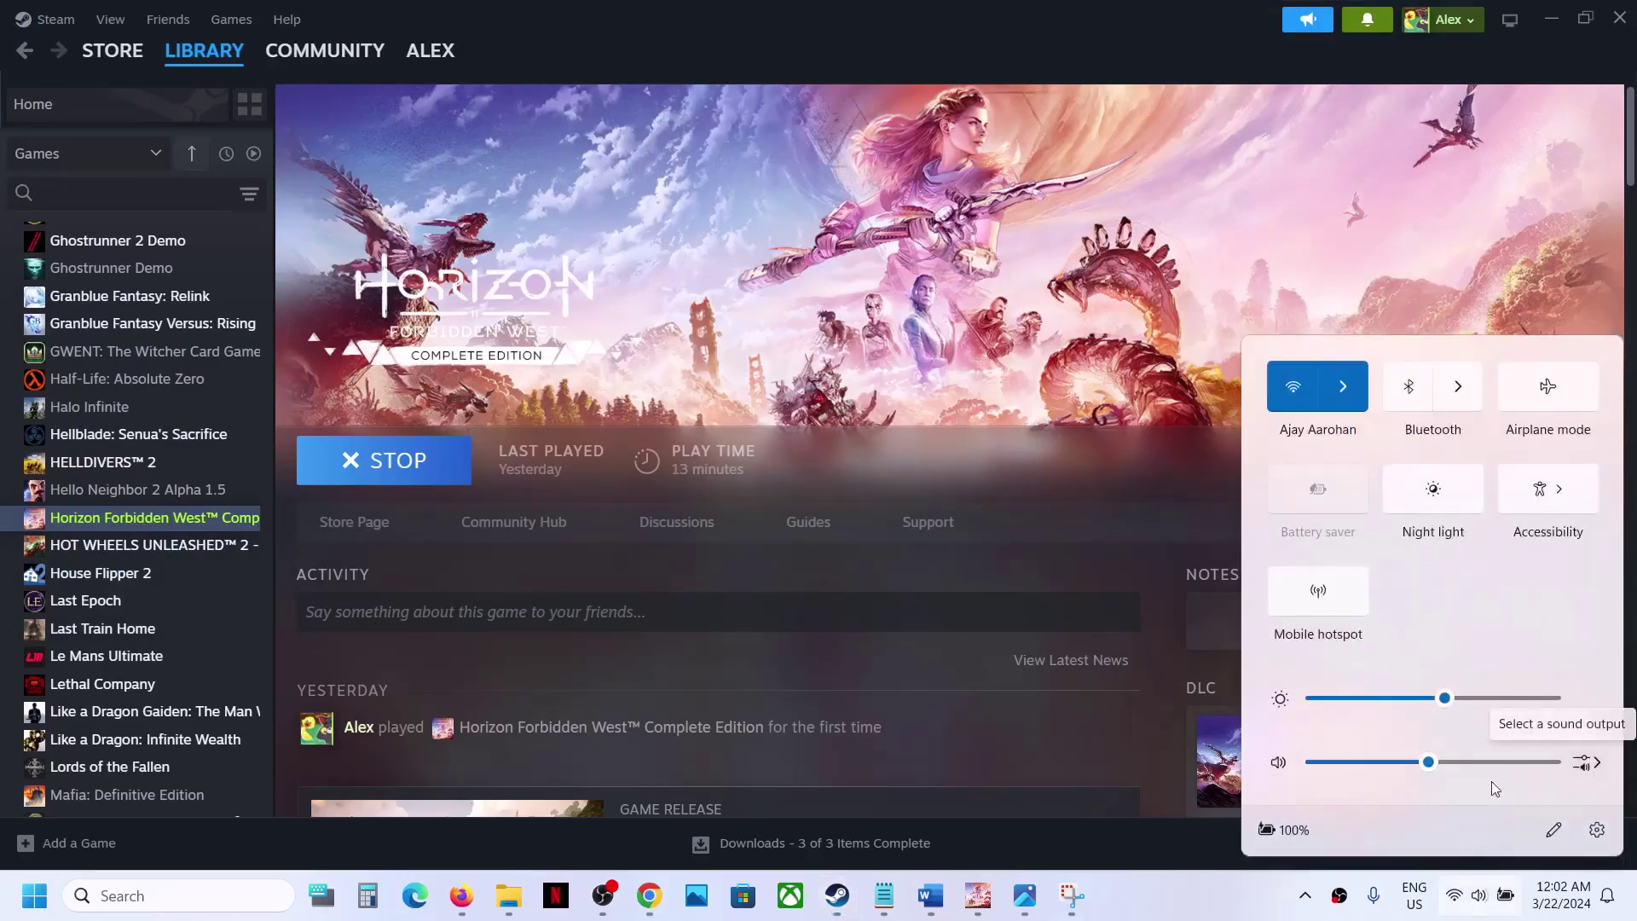
{"action": "left_click", "coordinate": [1590, 765]}
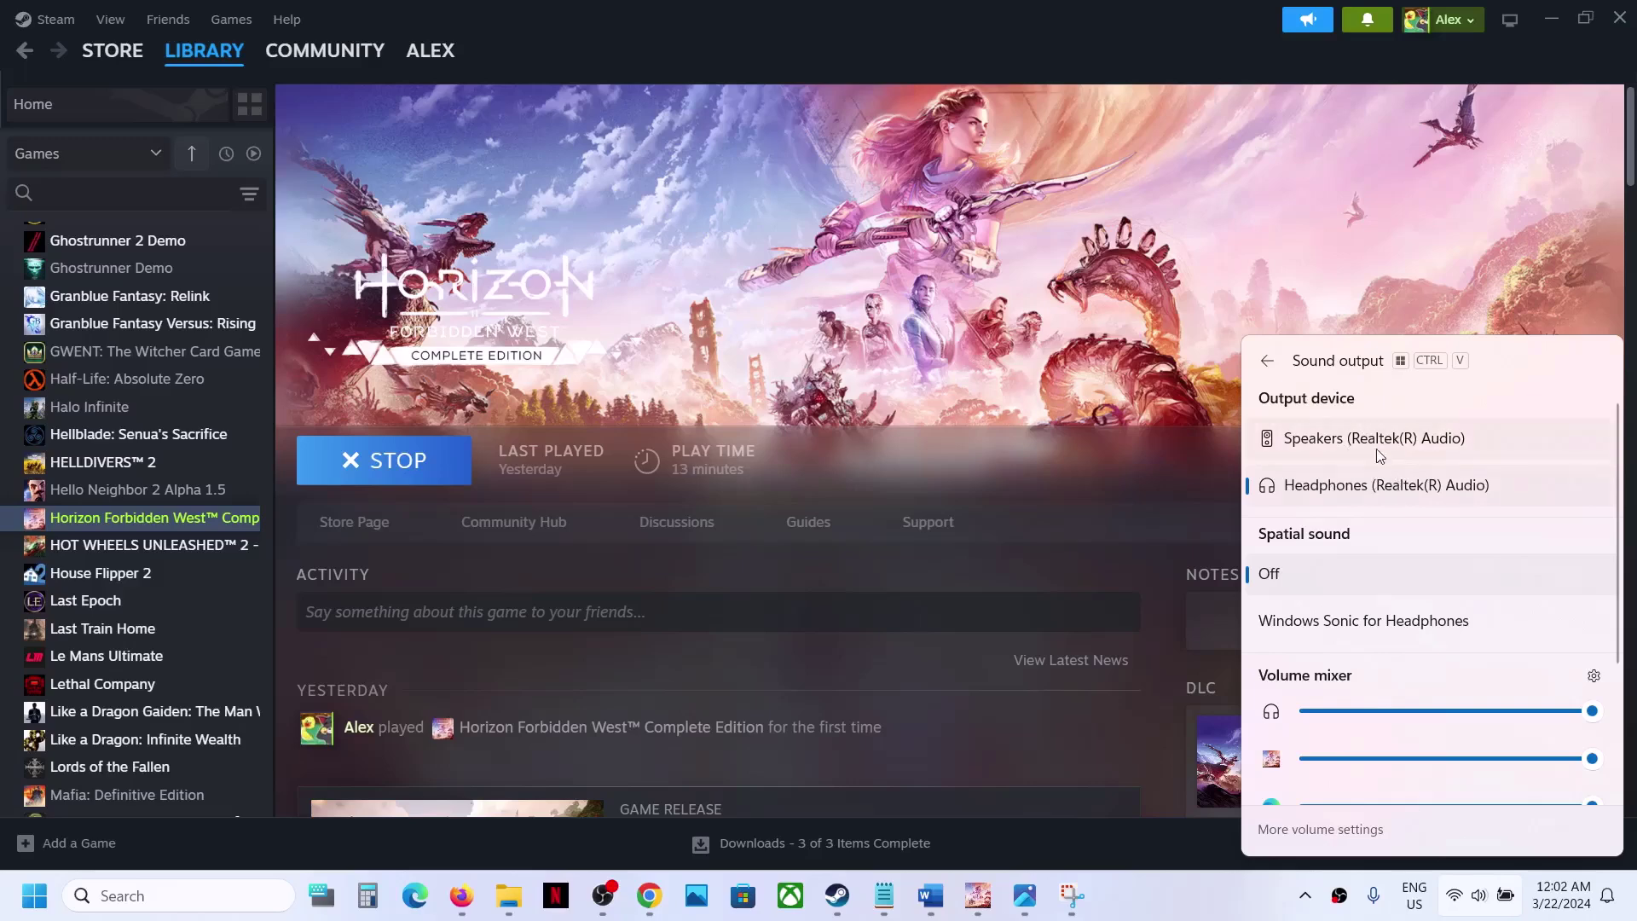
{"action": "left_click", "coordinate": [1212, 904]}
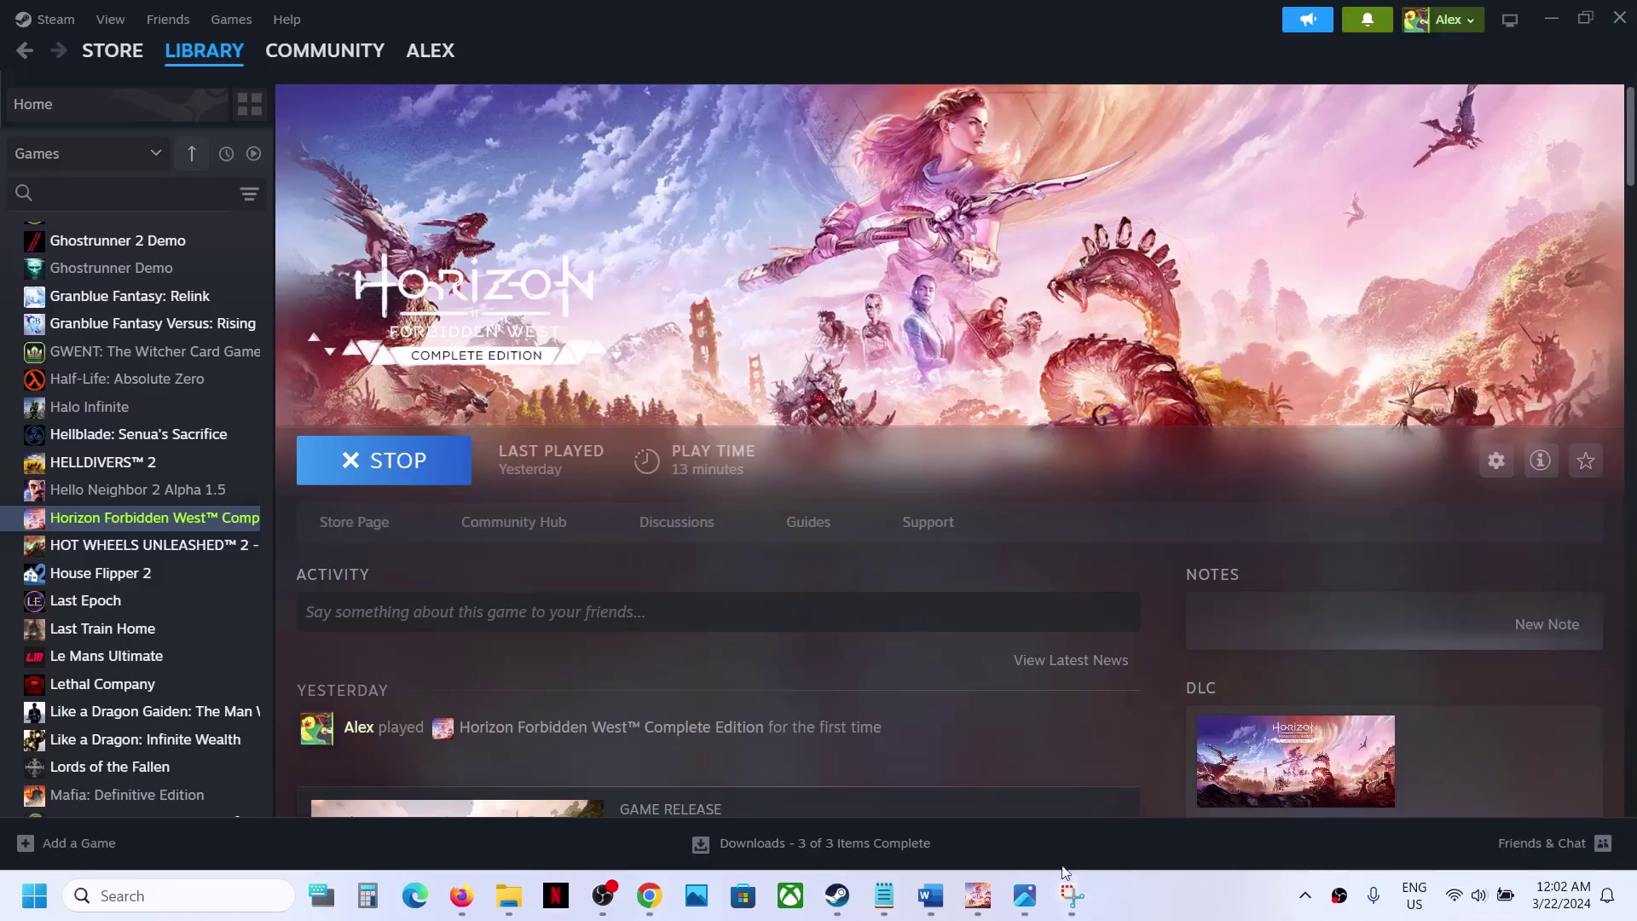
- Return to the Word notes, read the line about changing audio from Default to TV/Headphones, and minimize them
{"action": "left_click", "coordinate": [938, 907]}
{"action": "scroll", "coordinate": [658, 461], "scroll_direction": "down", "scroll_amount": 2}
{"action": "scroll", "coordinate": [658, 461], "scroll_direction": "down", "scroll_amount": 2}
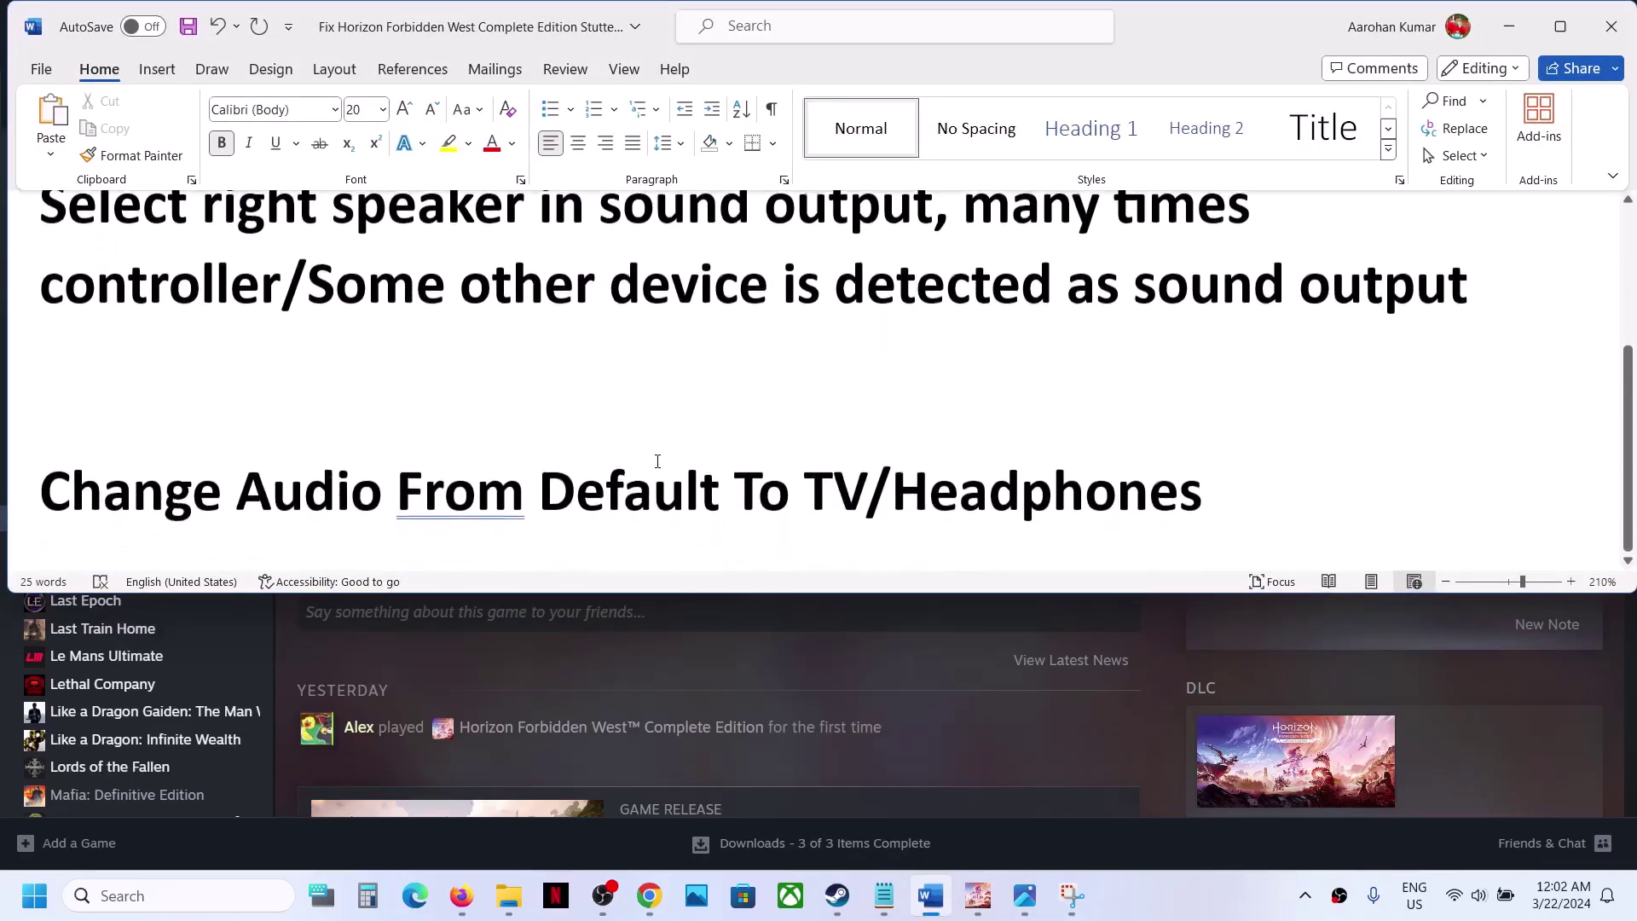
{"action": "left_click_drag", "start_coordinate": [247, 493], "coordinate": [978, 493]}
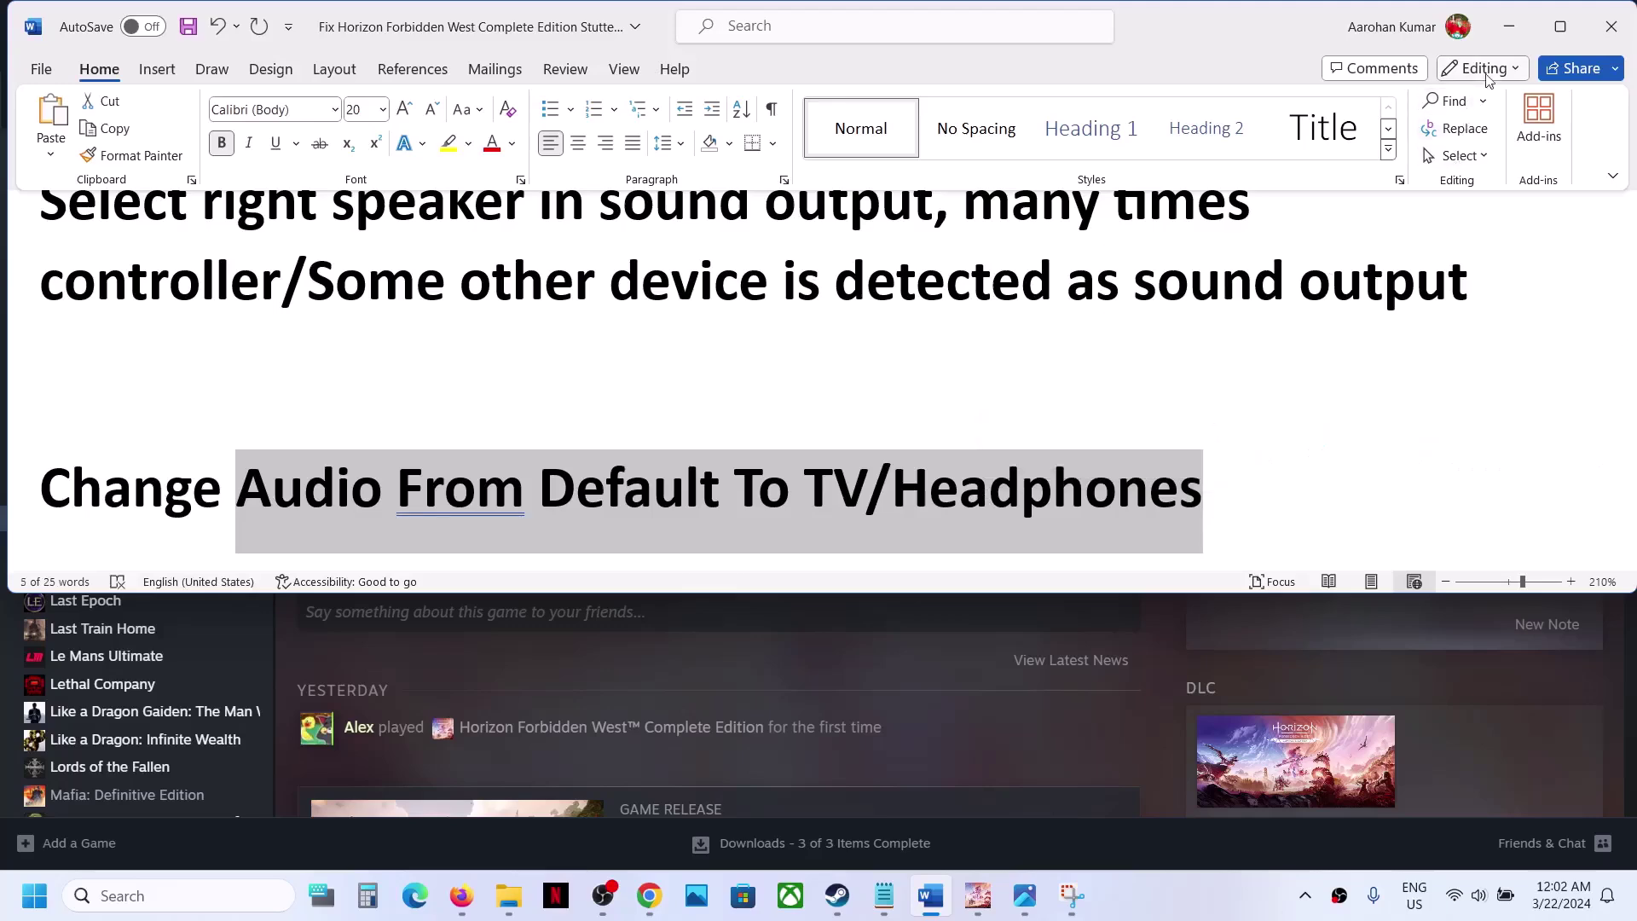
{"action": "left_click", "coordinate": [1508, 26]}
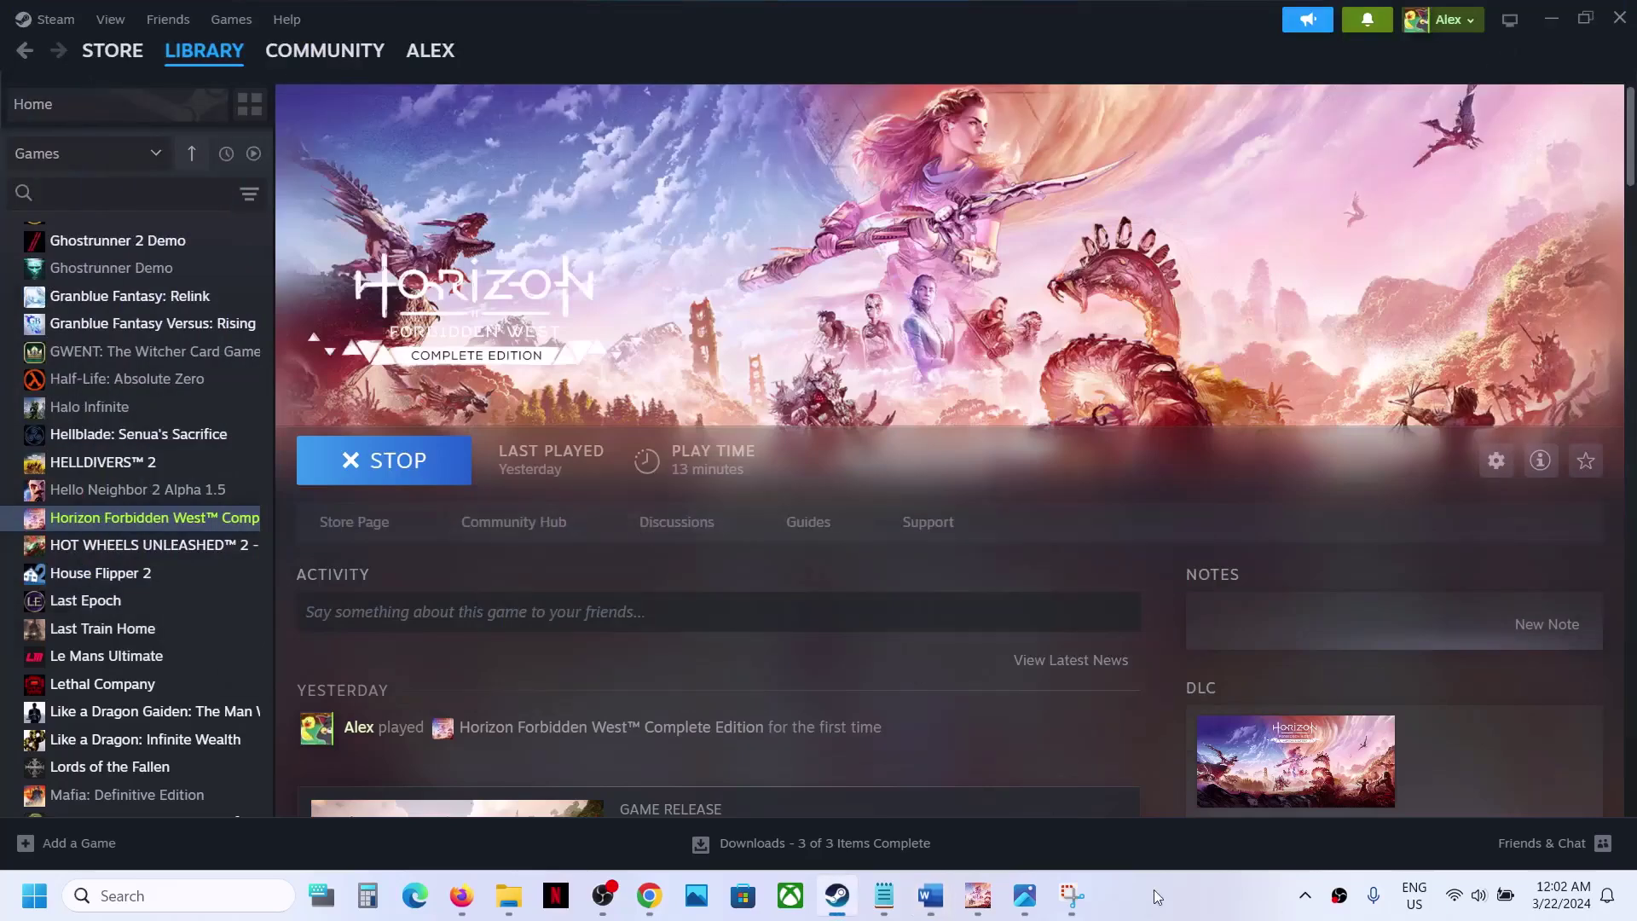
- Switch to the Horizon Forbidden West window and open its audio settings
{"action": "left_click", "coordinate": [979, 897]}
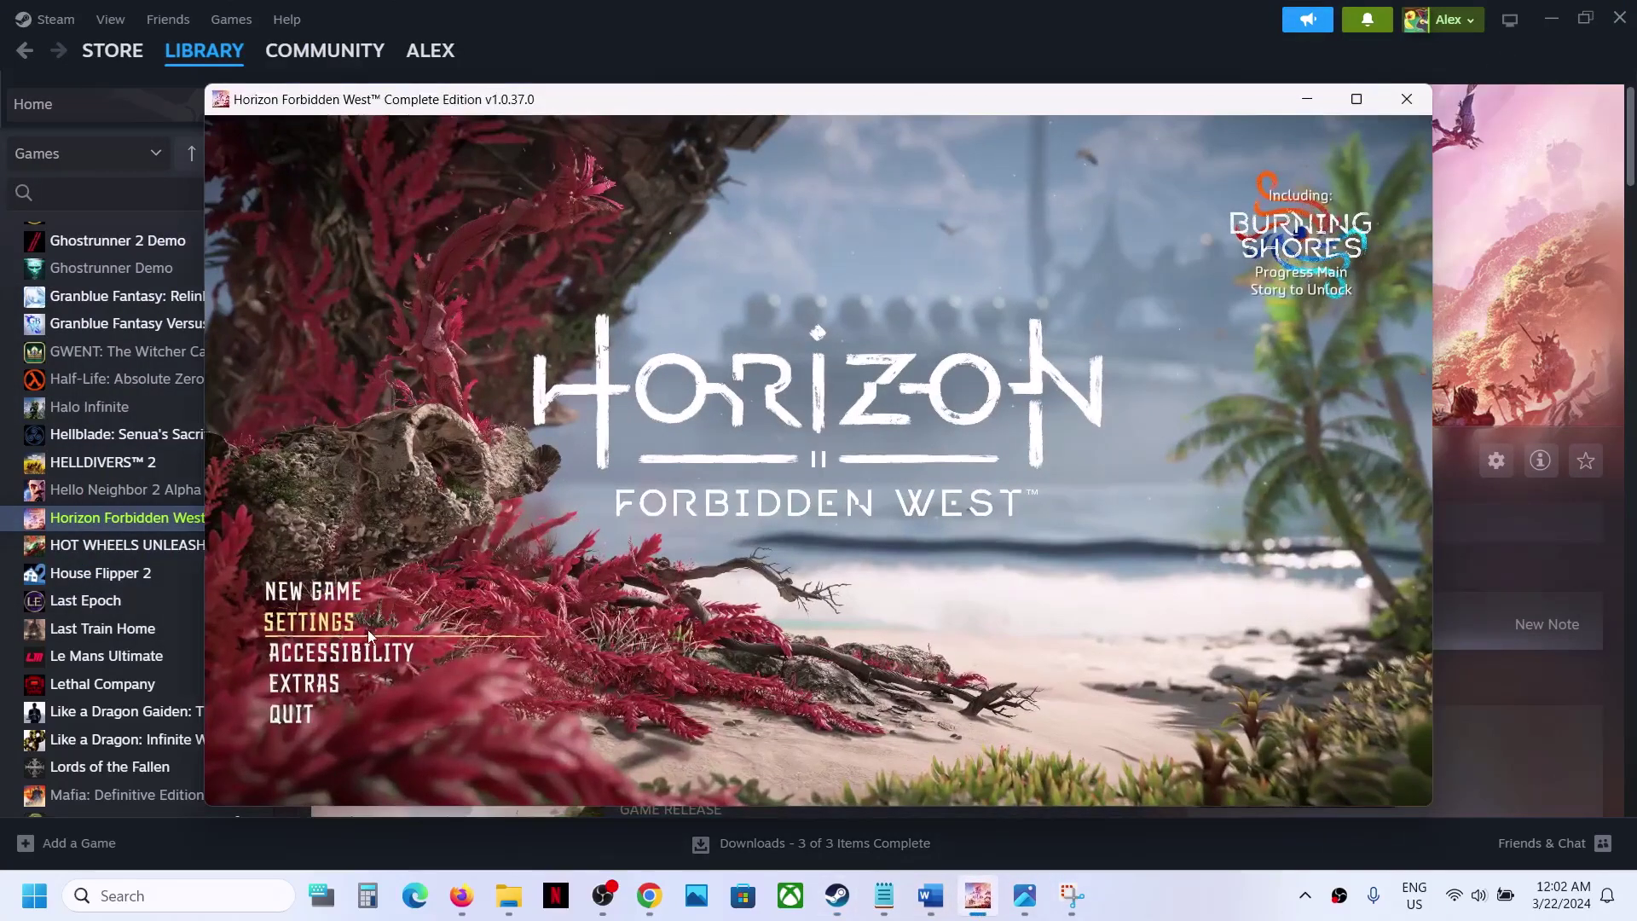
{"action": "left_click", "coordinate": [336, 627]}
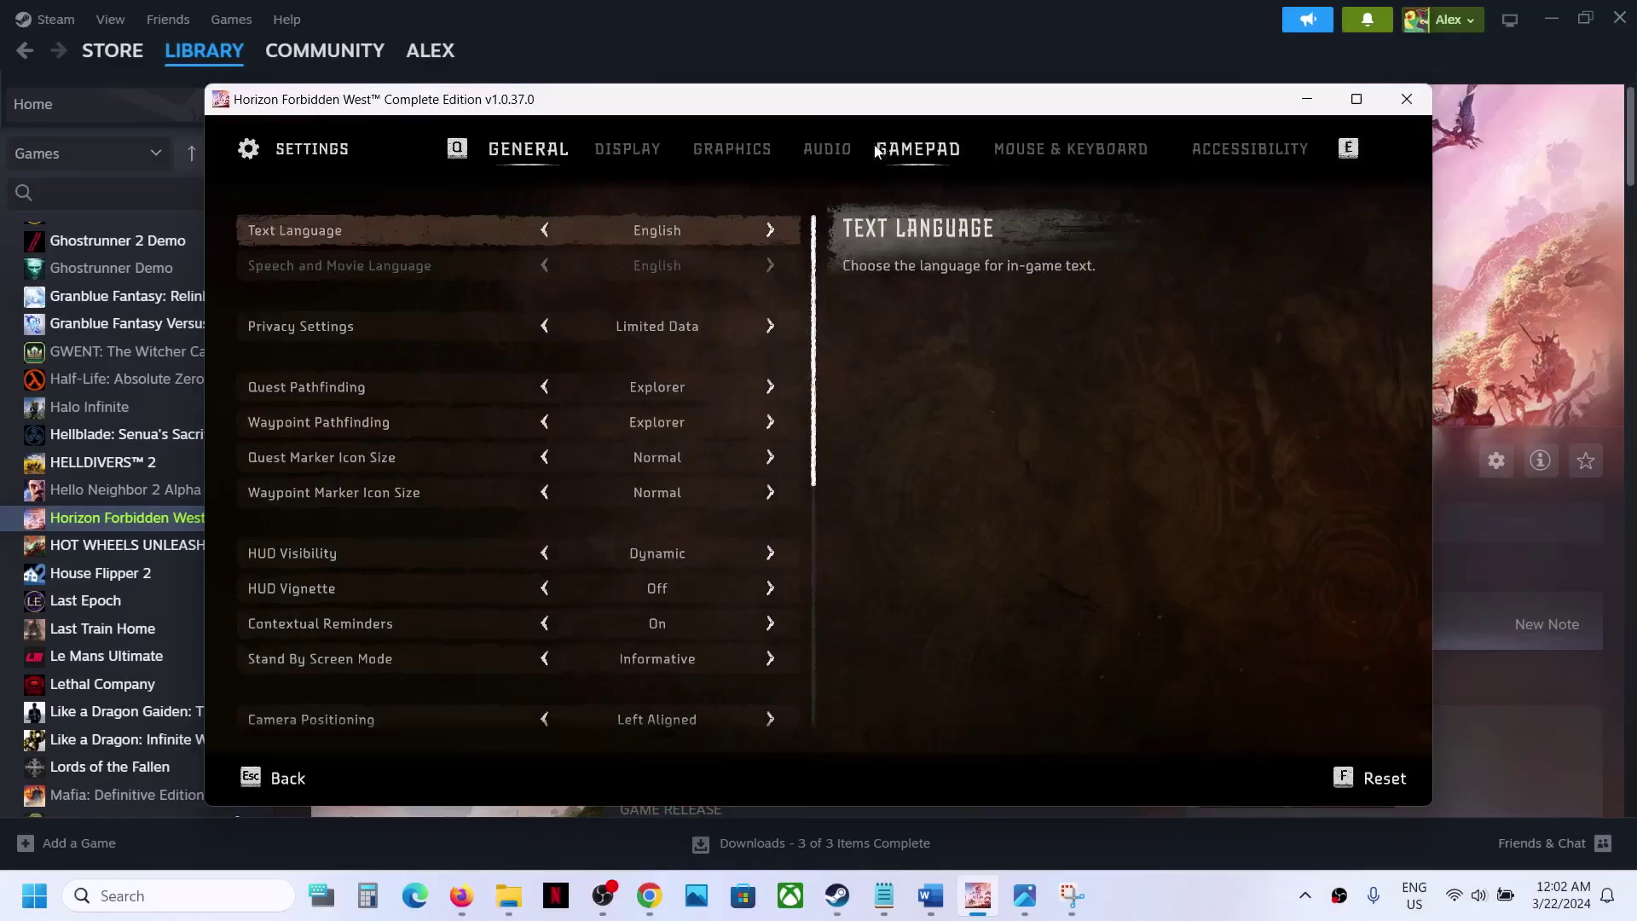
{"action": "left_click", "coordinate": [831, 152]}
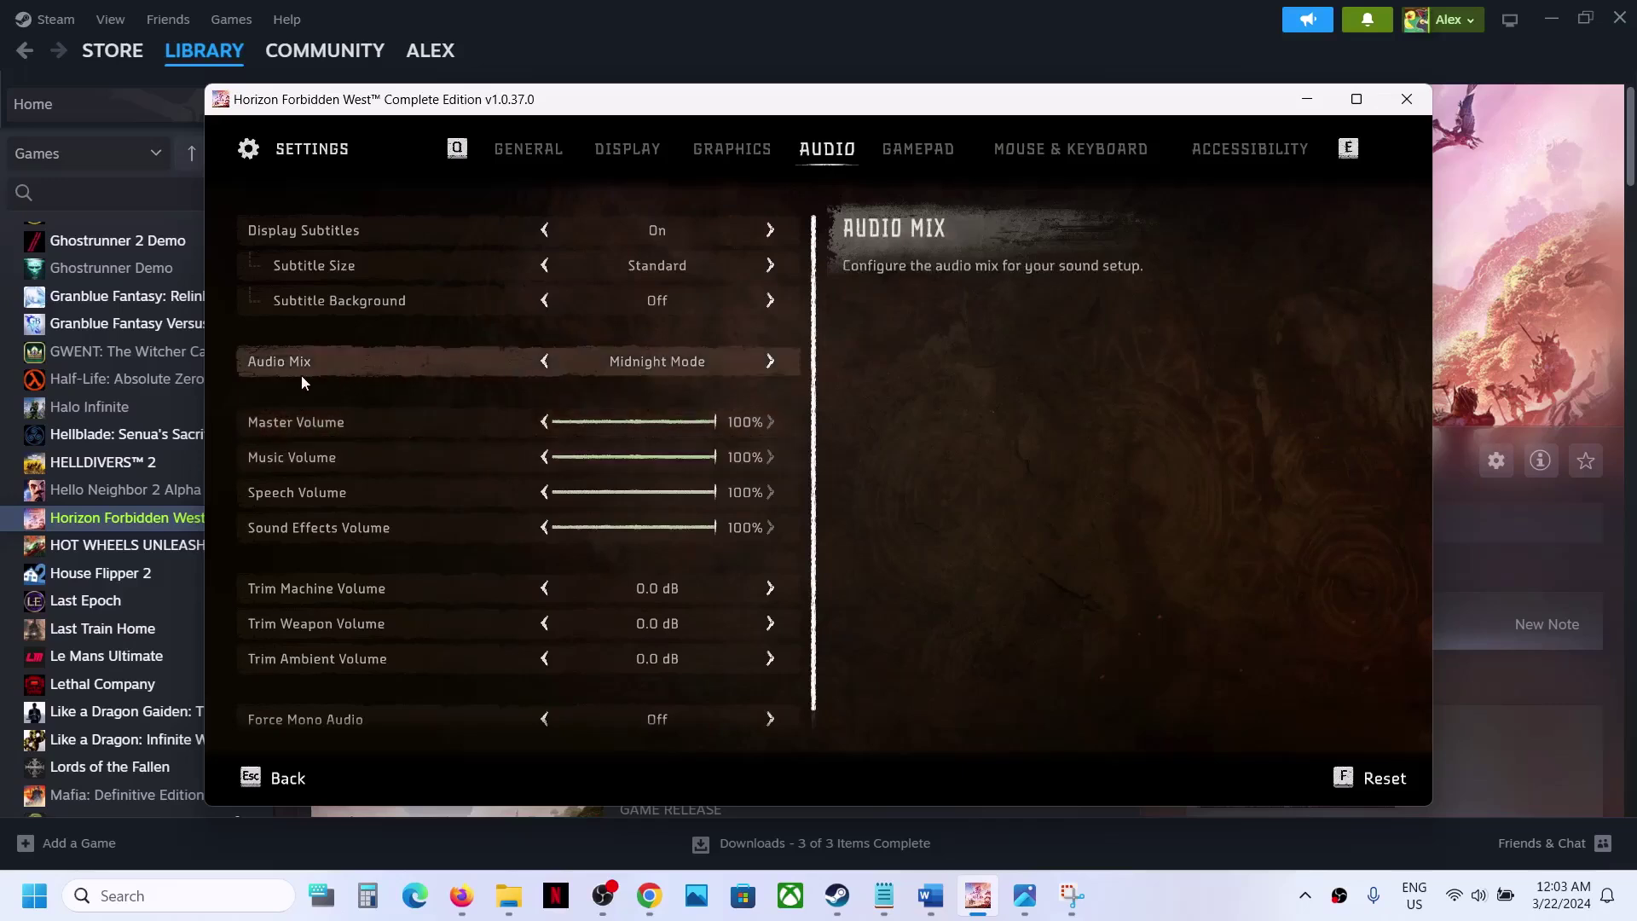
- Cycle the Audio Mix setting back and forth through its options and minimize the game window
{"action": "left_click", "coordinate": [544, 360]}
{"action": "left_click", "coordinate": [544, 360]}
{"action": "left_click", "coordinate": [769, 361]}
{"action": "left_click", "coordinate": [771, 362]}
{"action": "left_click", "coordinate": [771, 362]}
{"action": "left_click", "coordinate": [548, 361]}
{"action": "left_click", "coordinate": [548, 361]}
{"action": "left_click", "coordinate": [546, 365]}
{"action": "left_click", "coordinate": [1306, 96]}
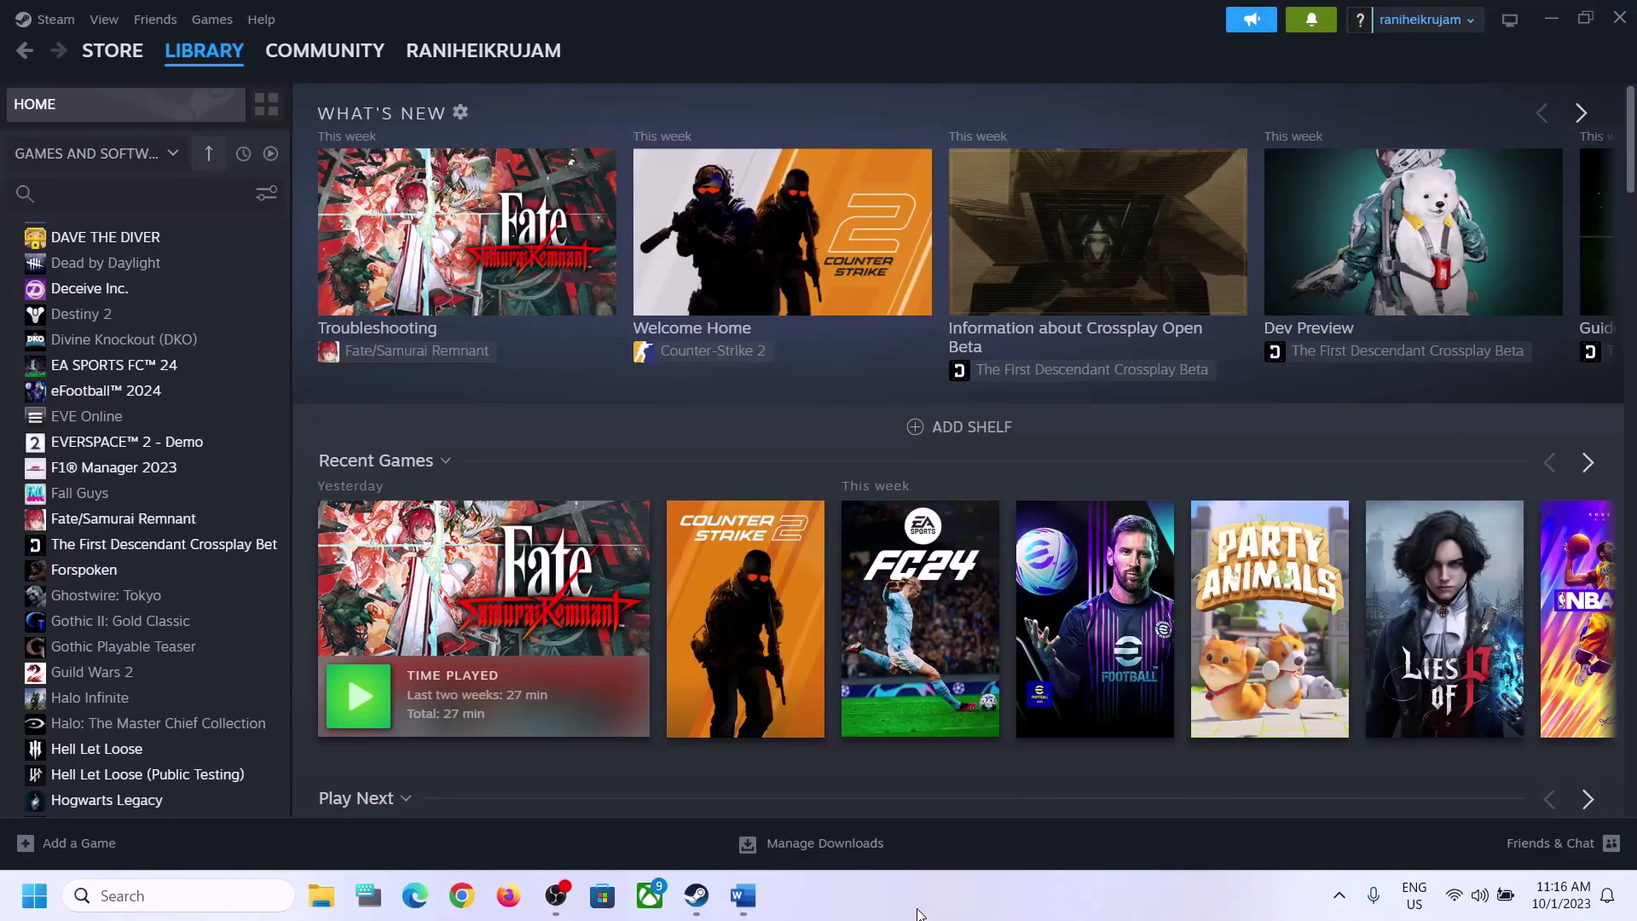
- Switch to the Word notes, read Step 1 about selecting the right audio device through Windows + G, and minimize them
{"action": "left_click", "coordinate": [744, 896]}
{"action": "left_click", "coordinate": [473, 404]}
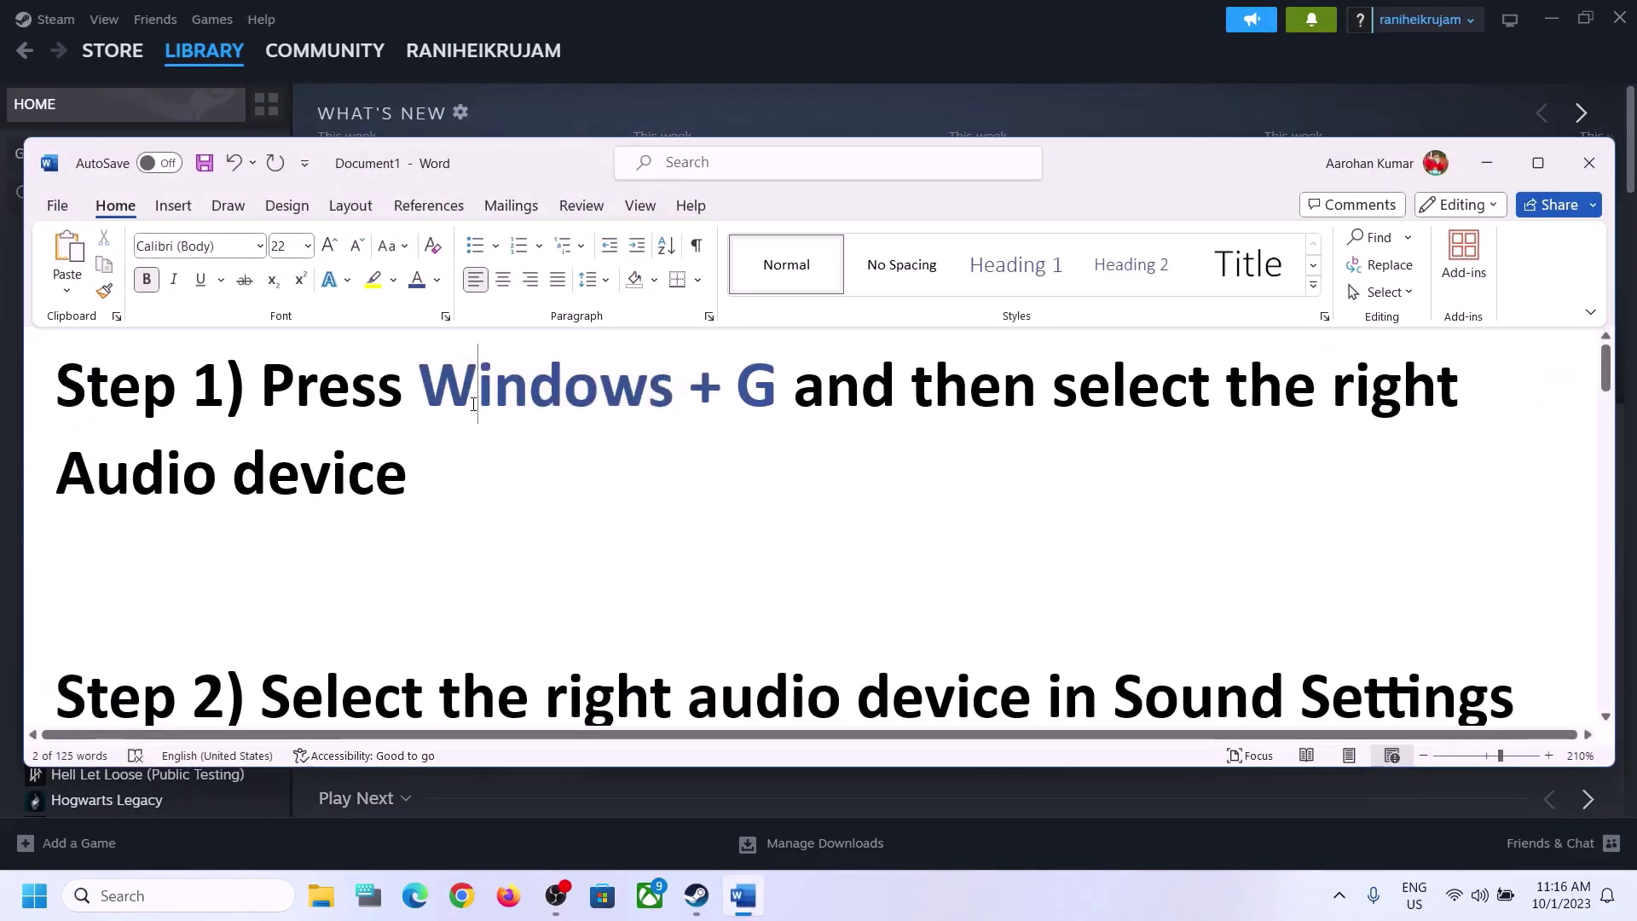
{"action": "left_click_drag", "start_coordinate": [473, 404], "coordinate": [1053, 401]}
{"action": "left_click", "coordinate": [1488, 165]}
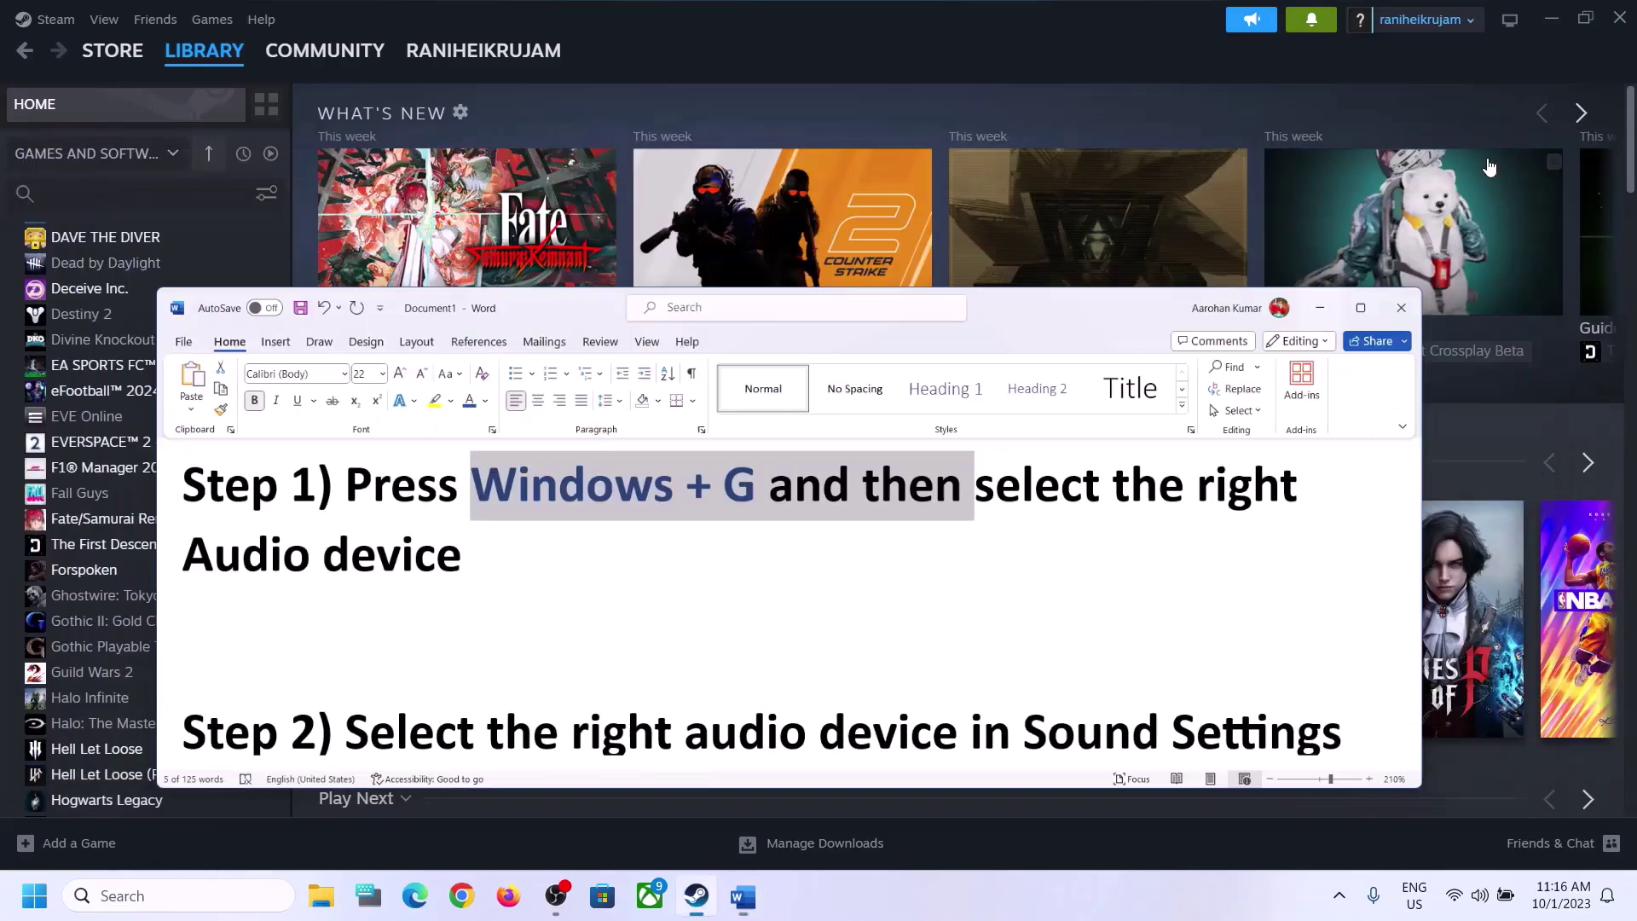
- Open the Xbox Game Bar, choose Speakers (Realtek(R) Audio) as the Windows default output, and check the mixer volumes
{"action": "key", "text": "super+g"}
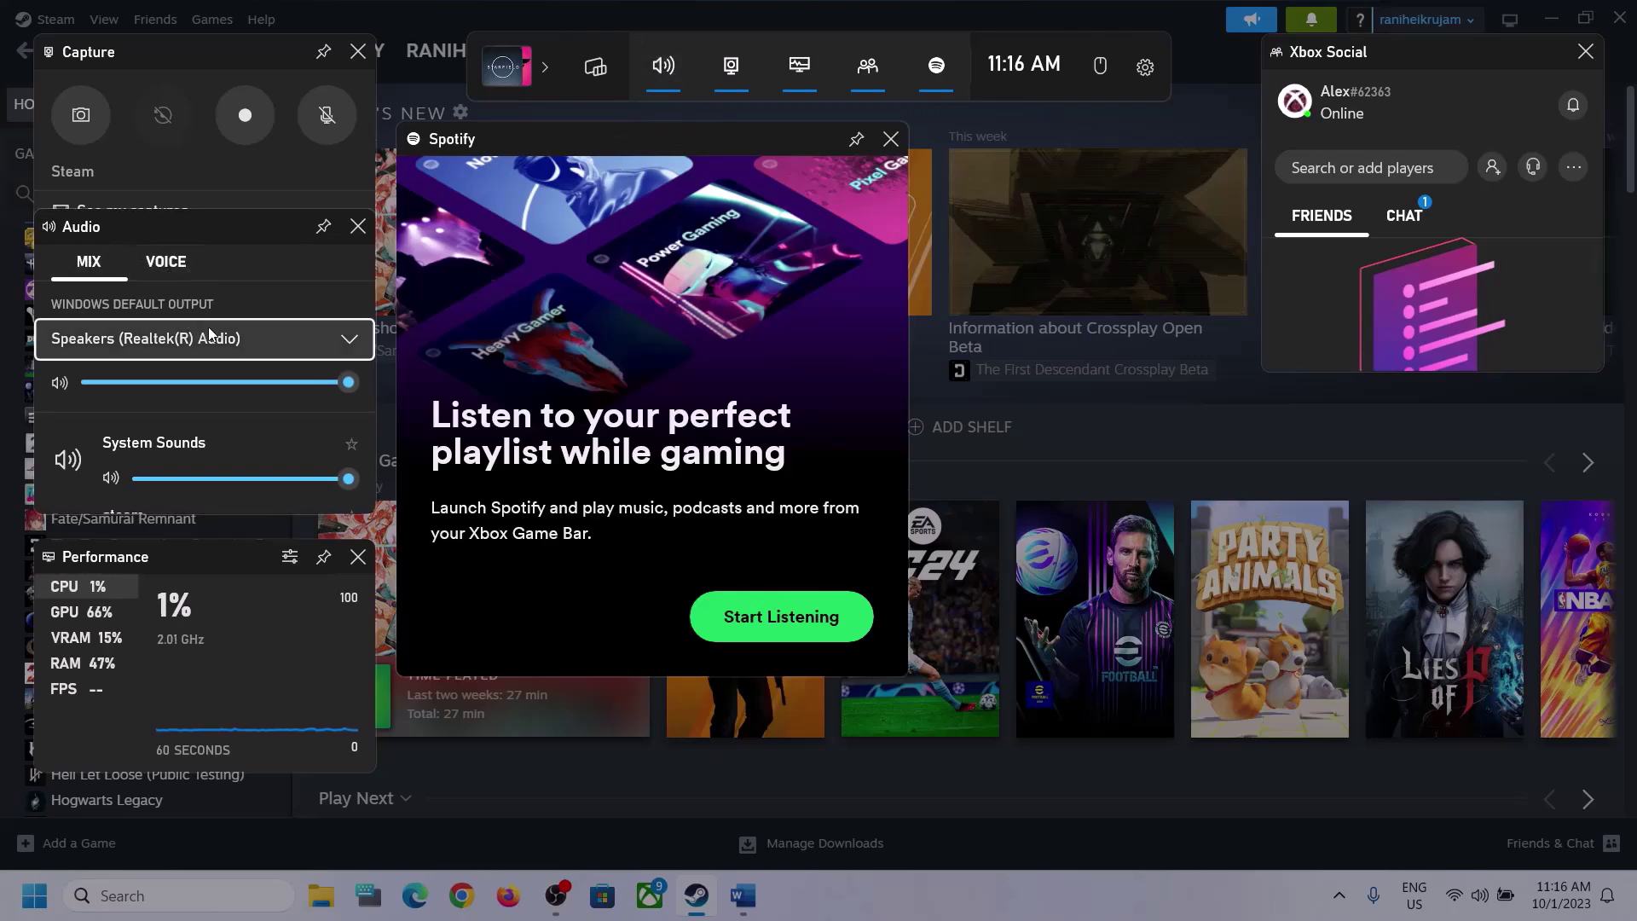
{"action": "left_click", "coordinate": [347, 341]}
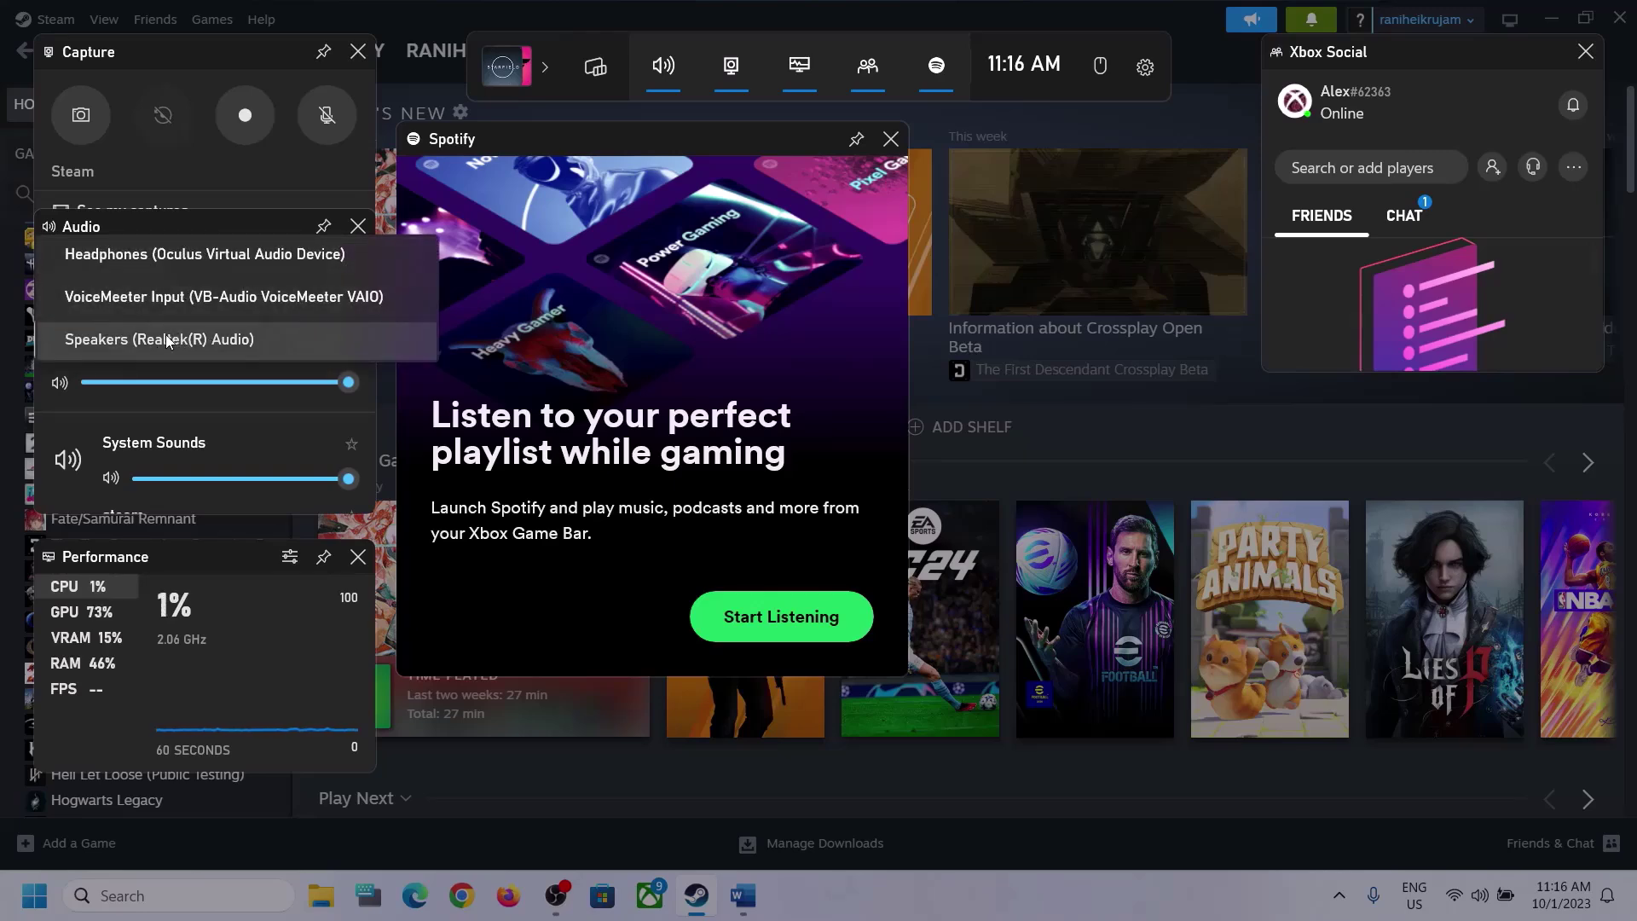
{"action": "left_click", "coordinate": [234, 339]}
{"action": "scroll", "coordinate": [251, 421], "scroll_direction": "down", "scroll_amount": 2}
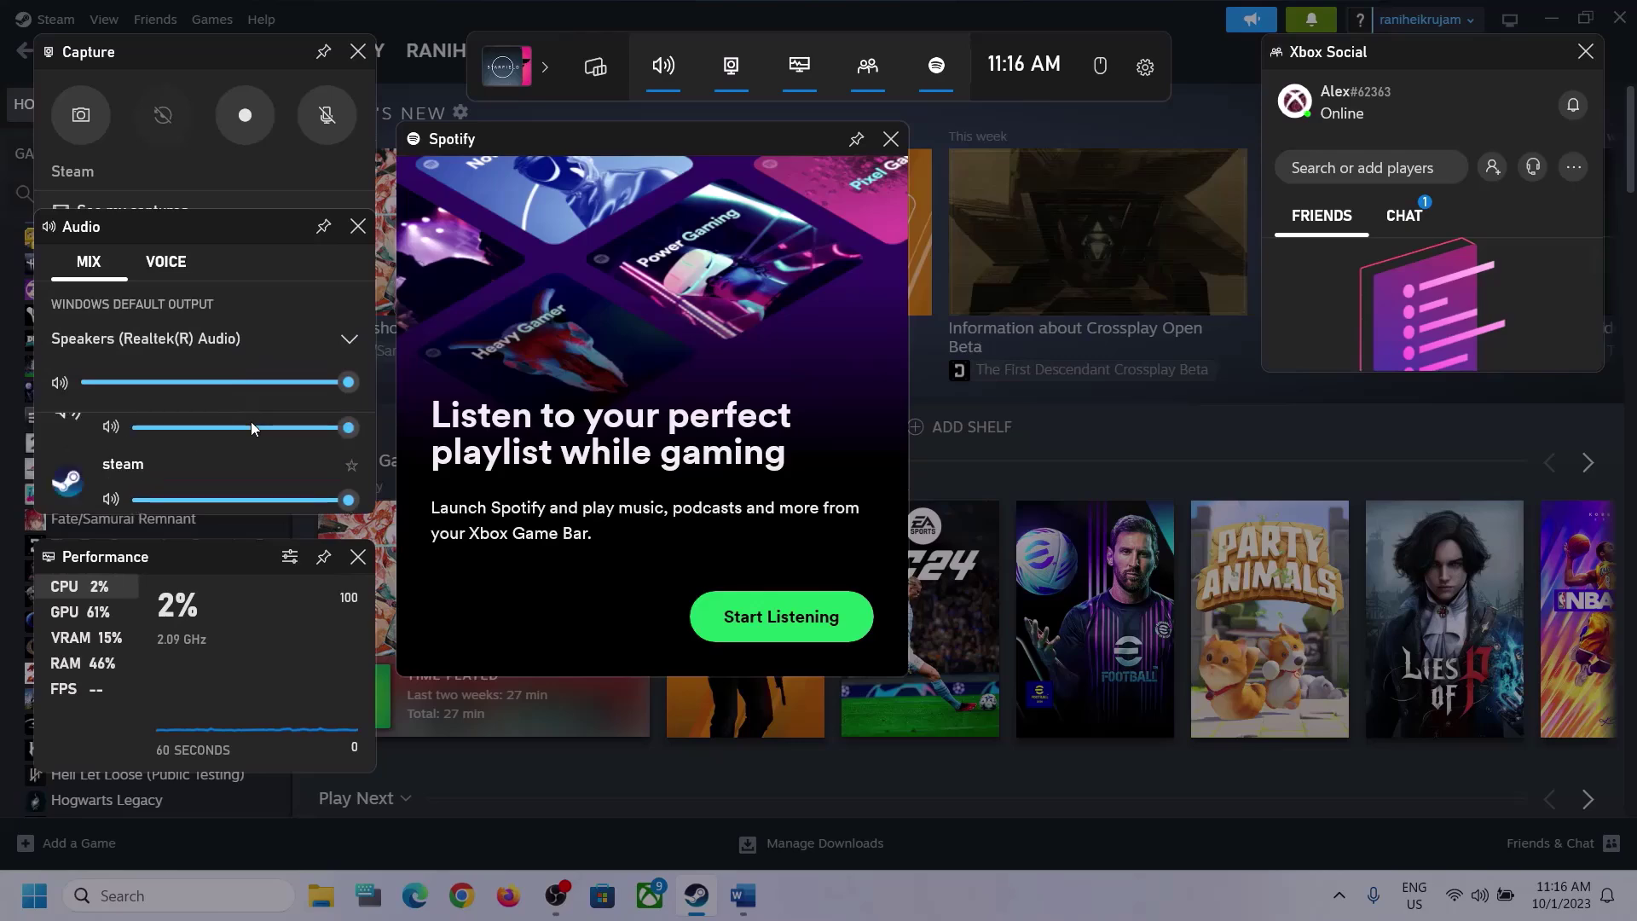
{"action": "scroll", "coordinate": [241, 457], "scroll_direction": "up", "scroll_amount": 1}
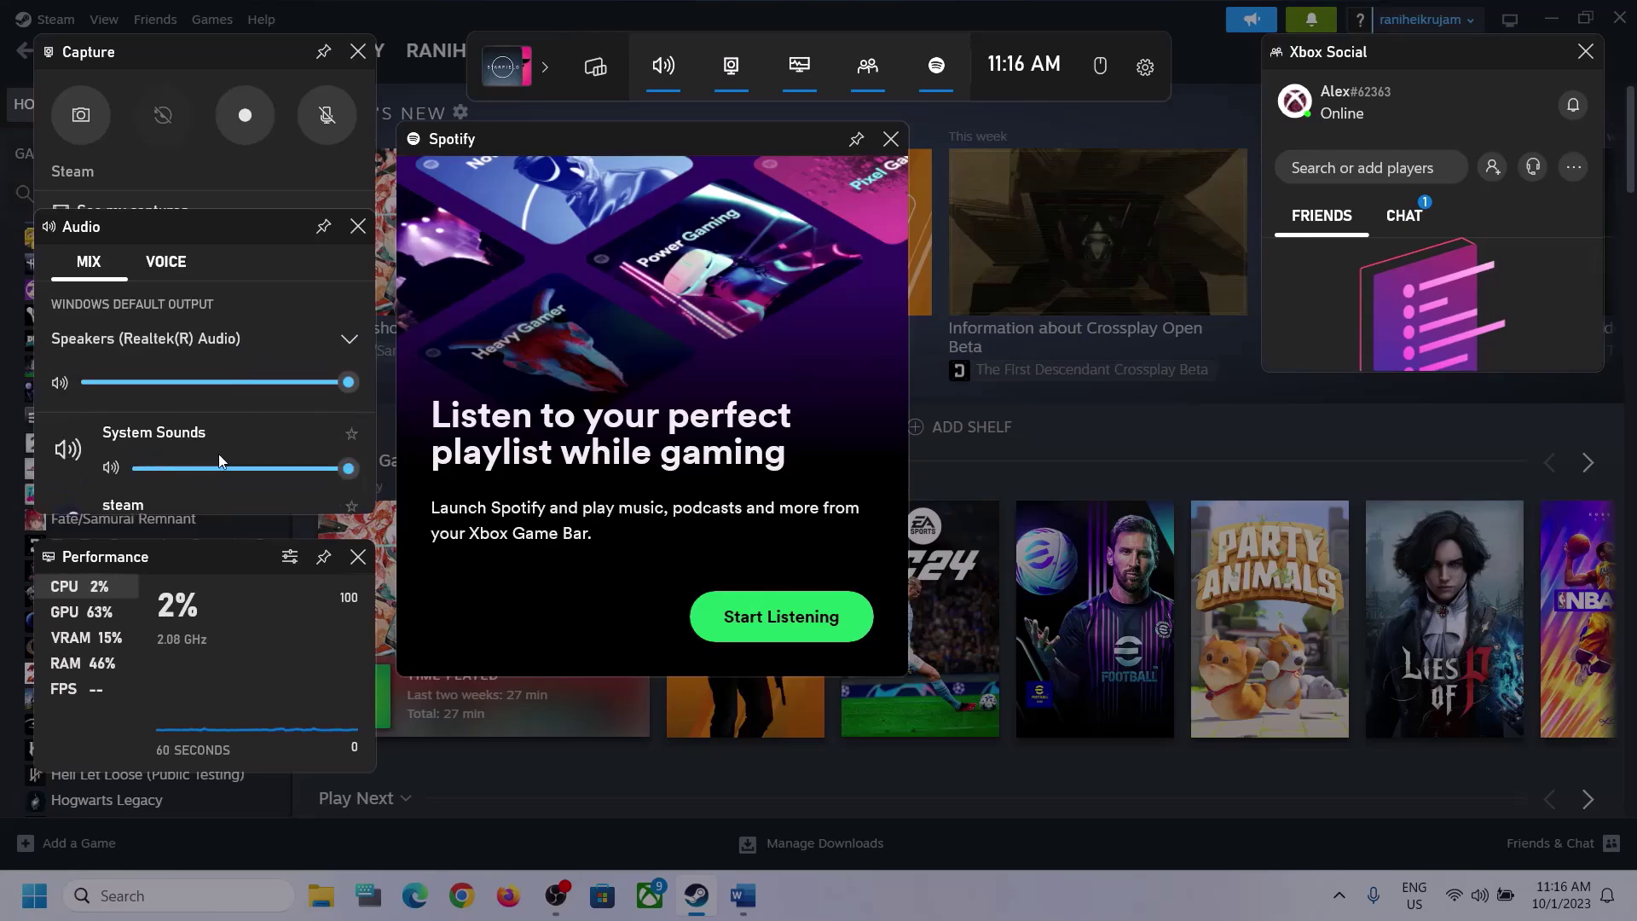
{"action": "scroll", "coordinate": [219, 460], "scroll_direction": "down", "scroll_amount": 1}
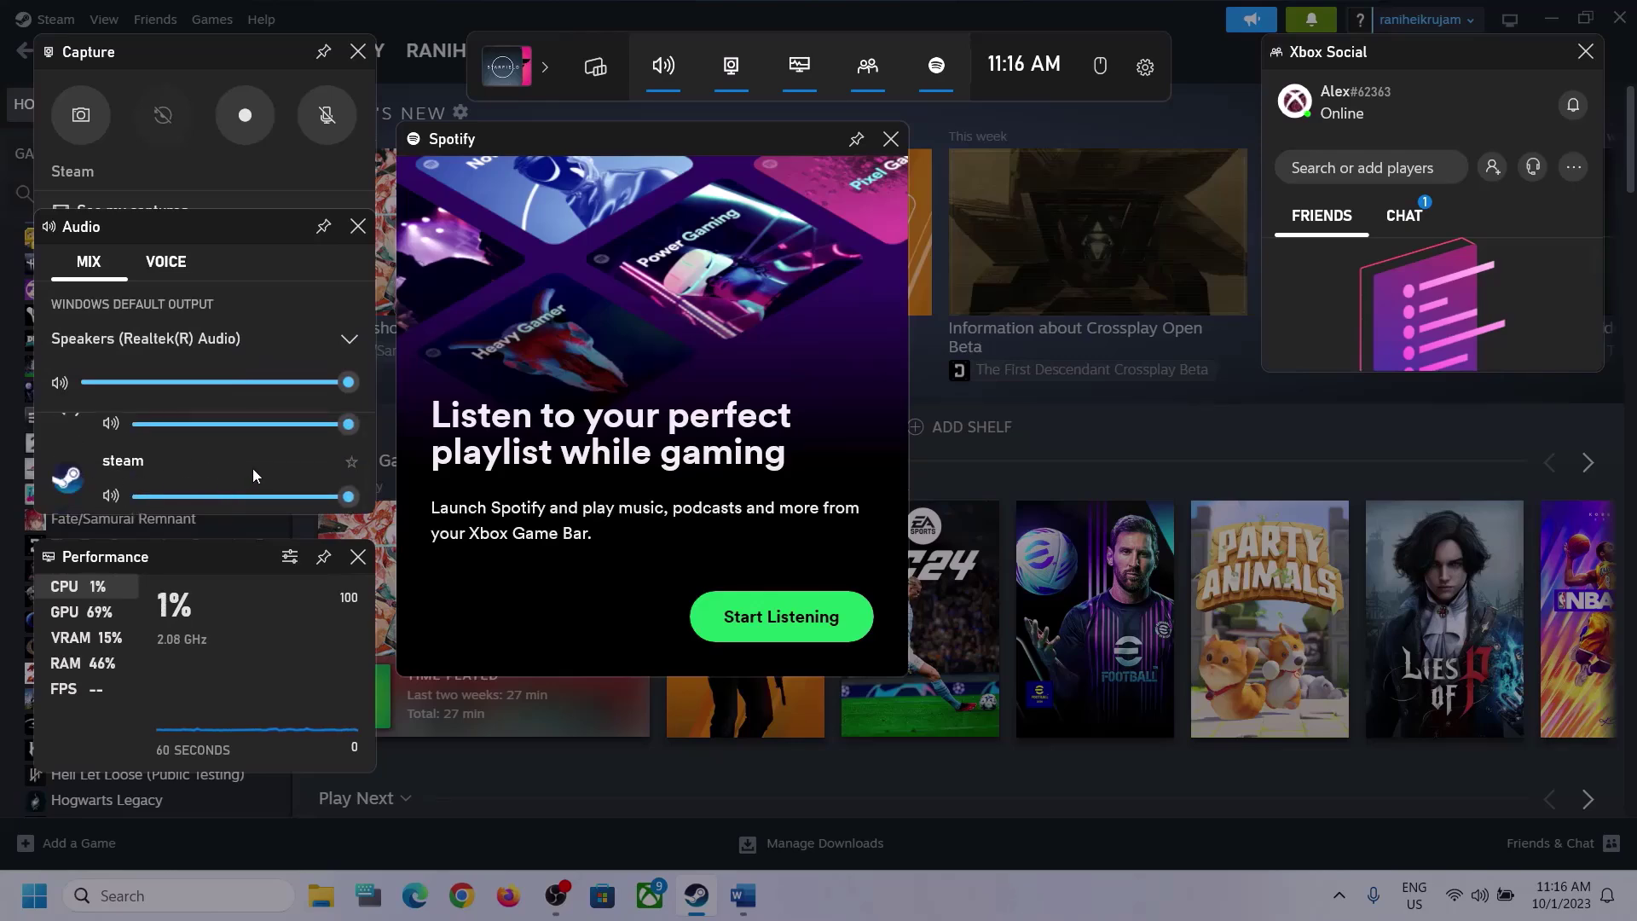
{"action": "scroll", "coordinate": [270, 464], "scroll_direction": "up", "scroll_amount": 1}
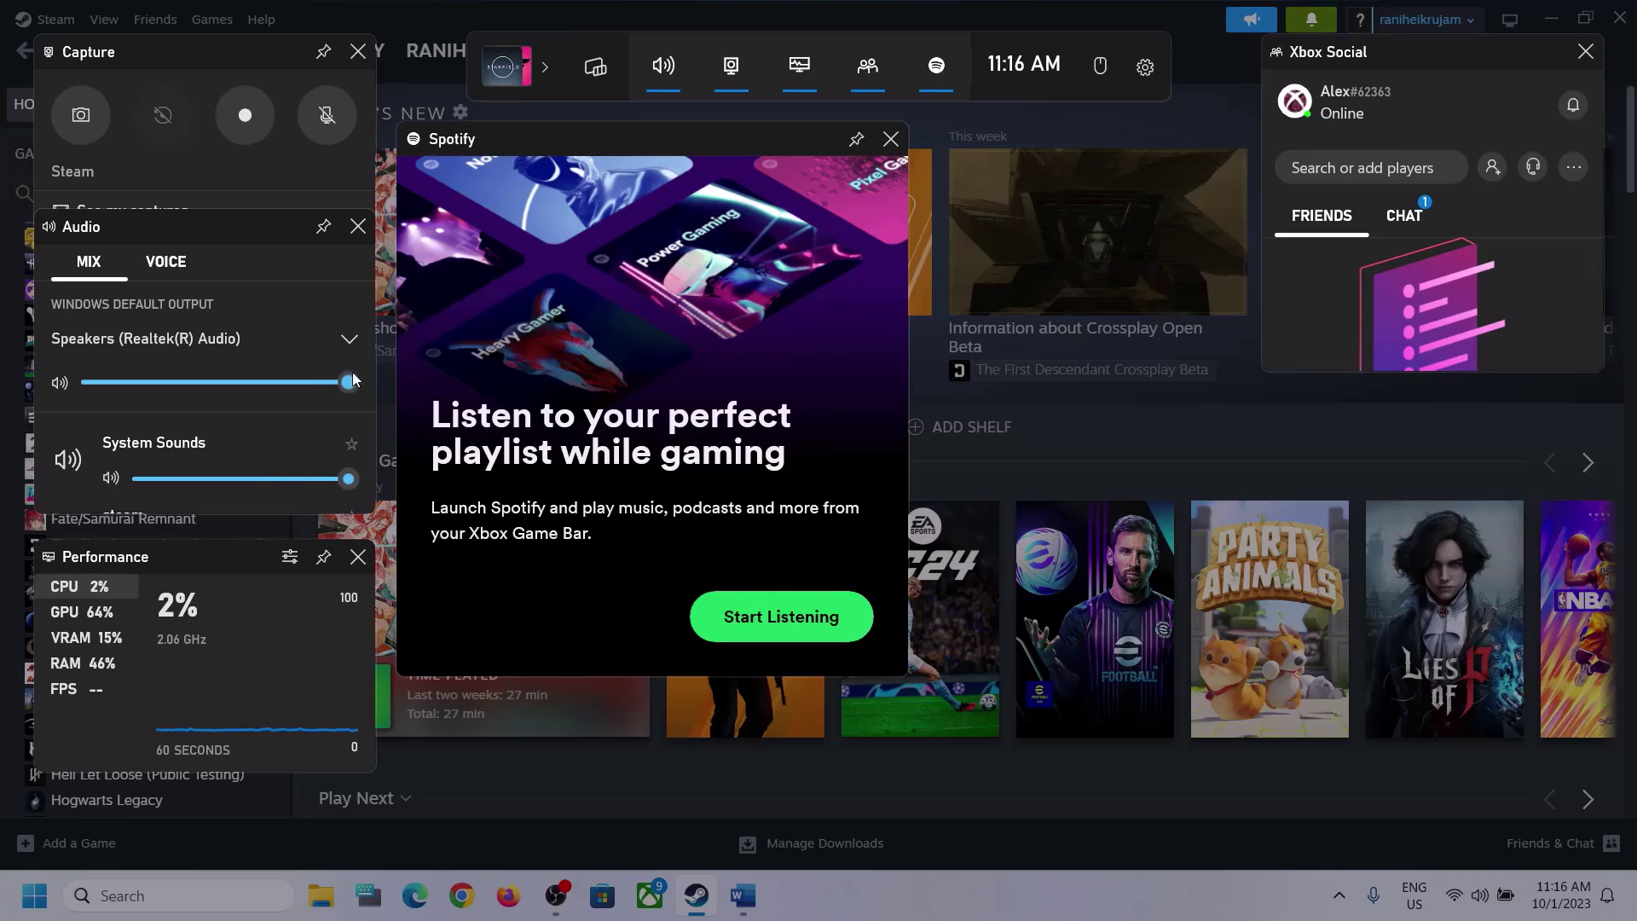
- Examine the microphones available as the Windows default input in the voice audio settings
{"action": "left_click", "coordinate": [162, 266]}
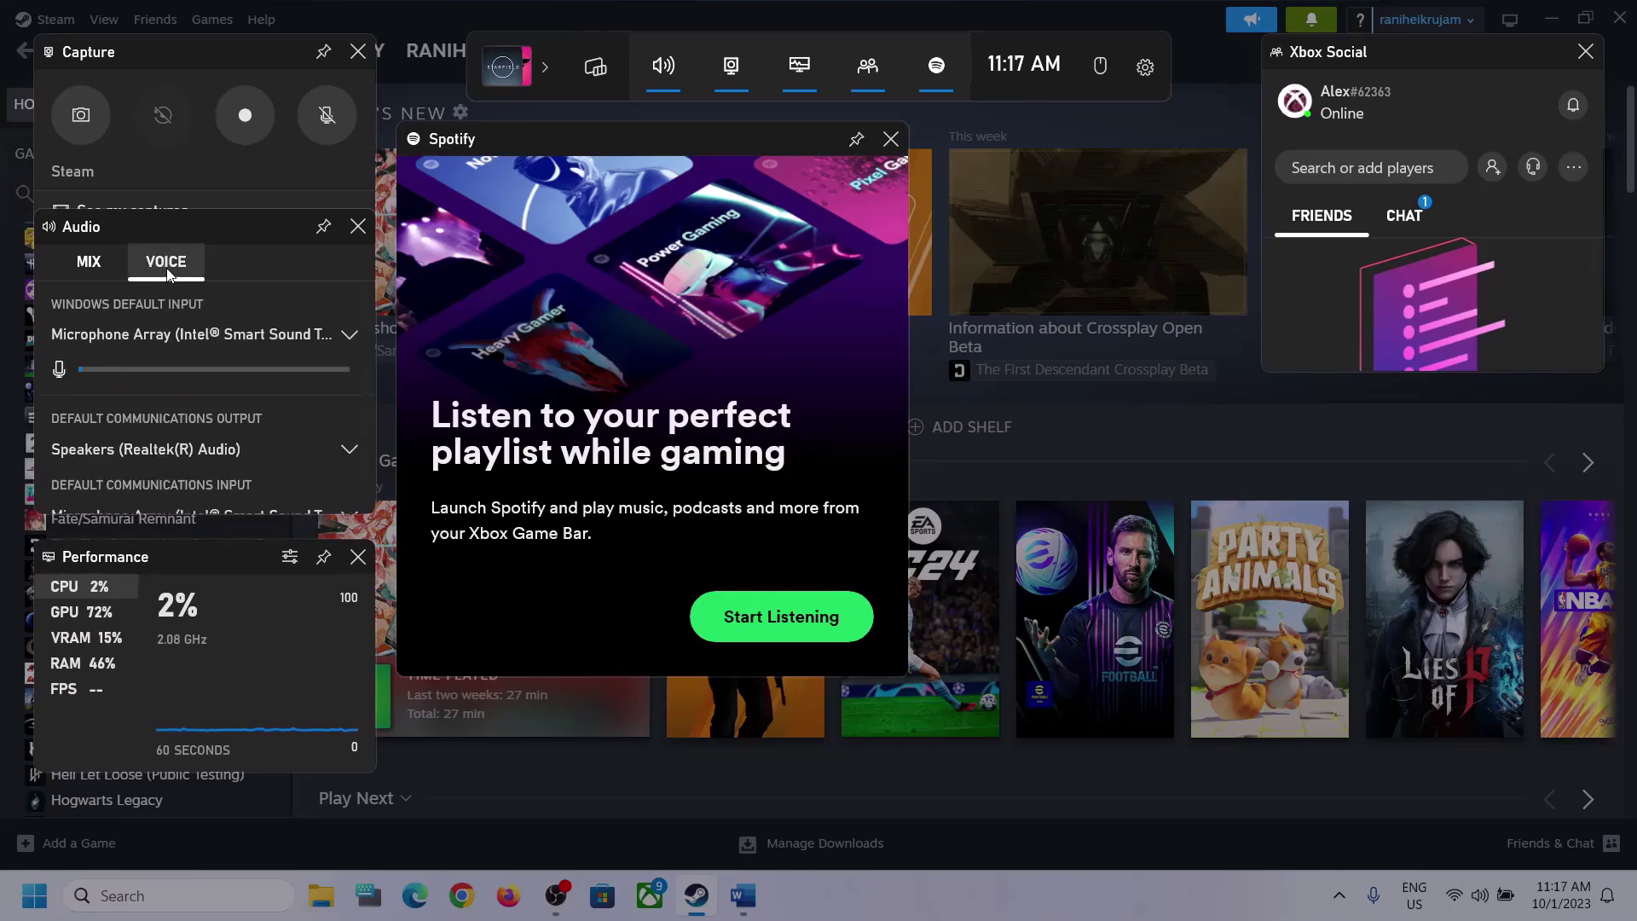
{"action": "left_click", "coordinate": [344, 334]}
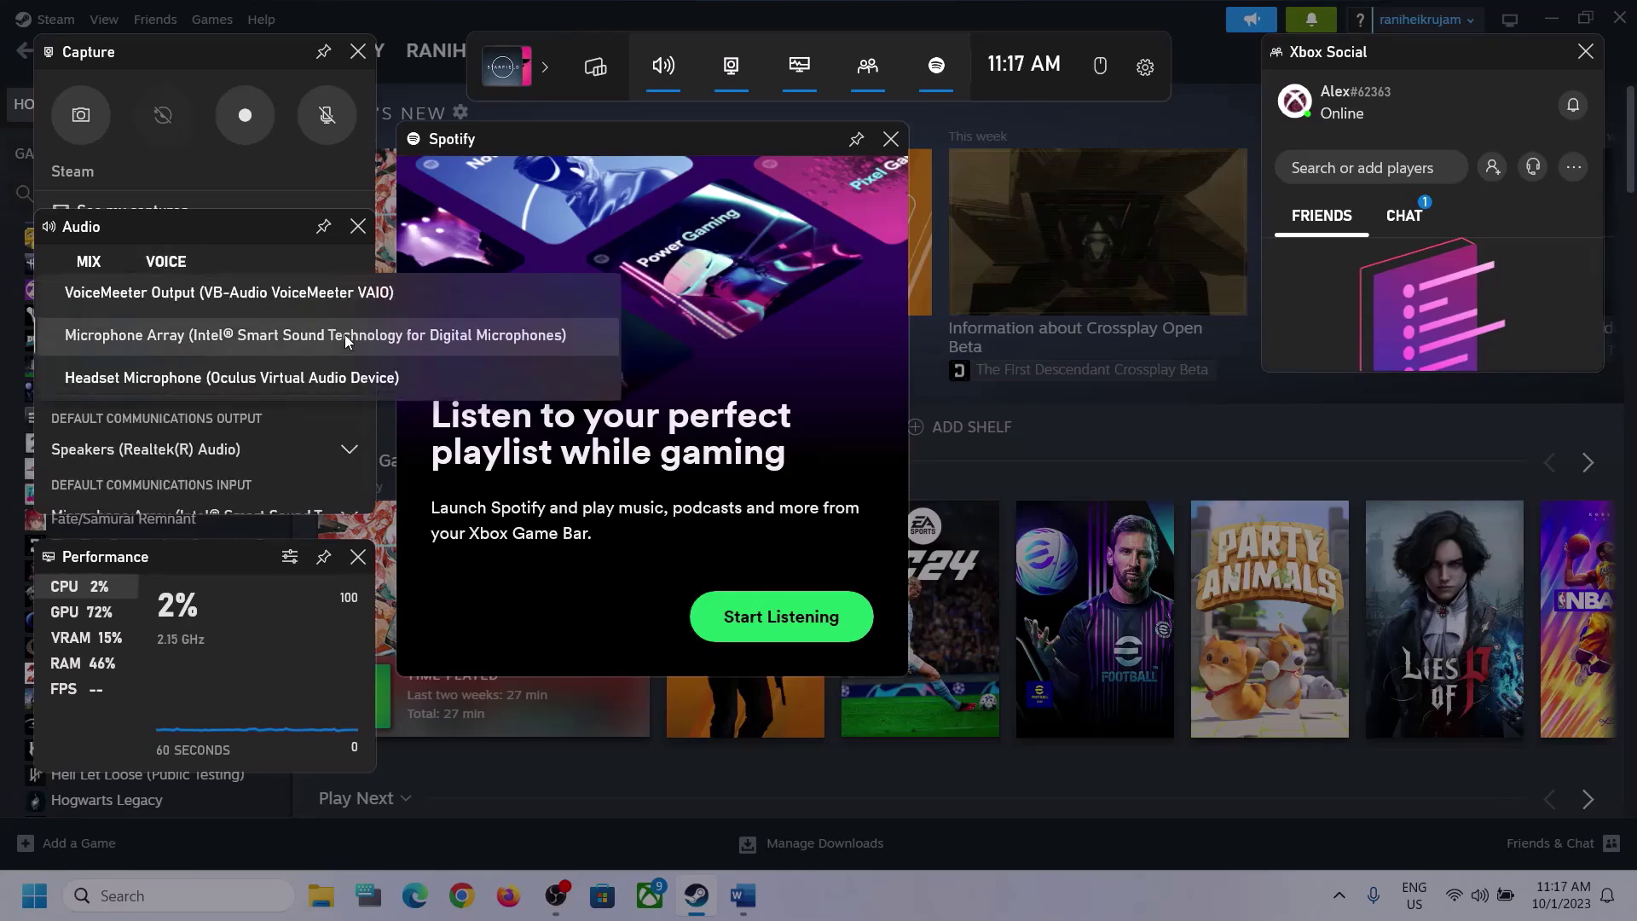
{"action": "left_click", "coordinate": [241, 232]}
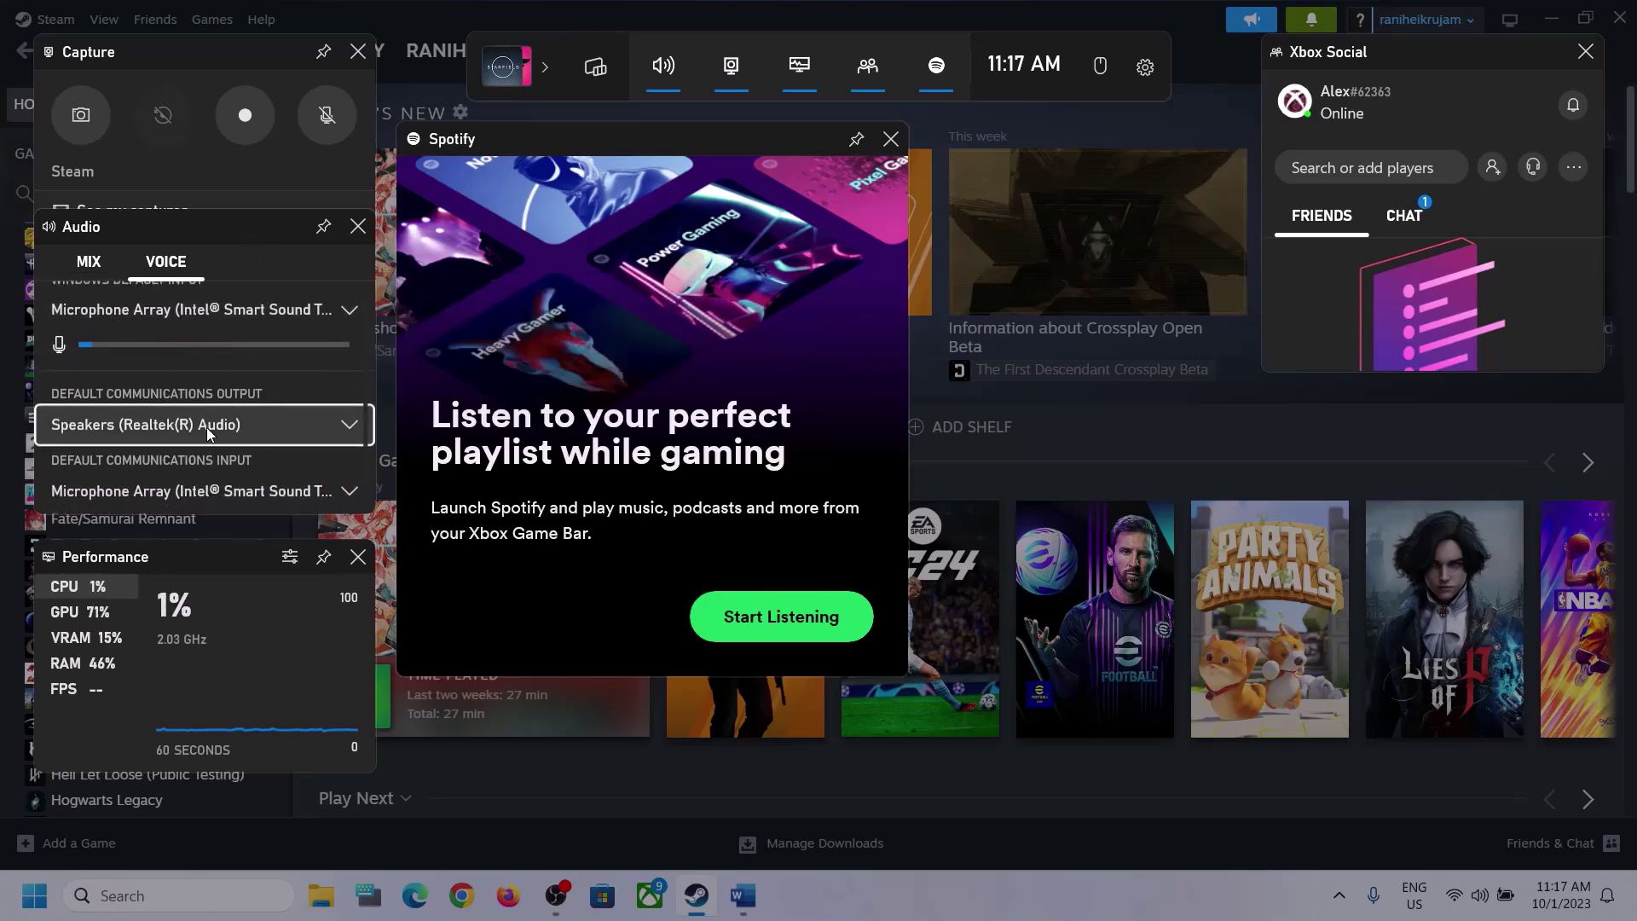
- Set the default communications output to Speakers (Realtek(R) Audio)
{"action": "scroll", "coordinate": [329, 409], "scroll_direction": "down", "scroll_amount": 1}
{"action": "left_click", "coordinate": [349, 423]}
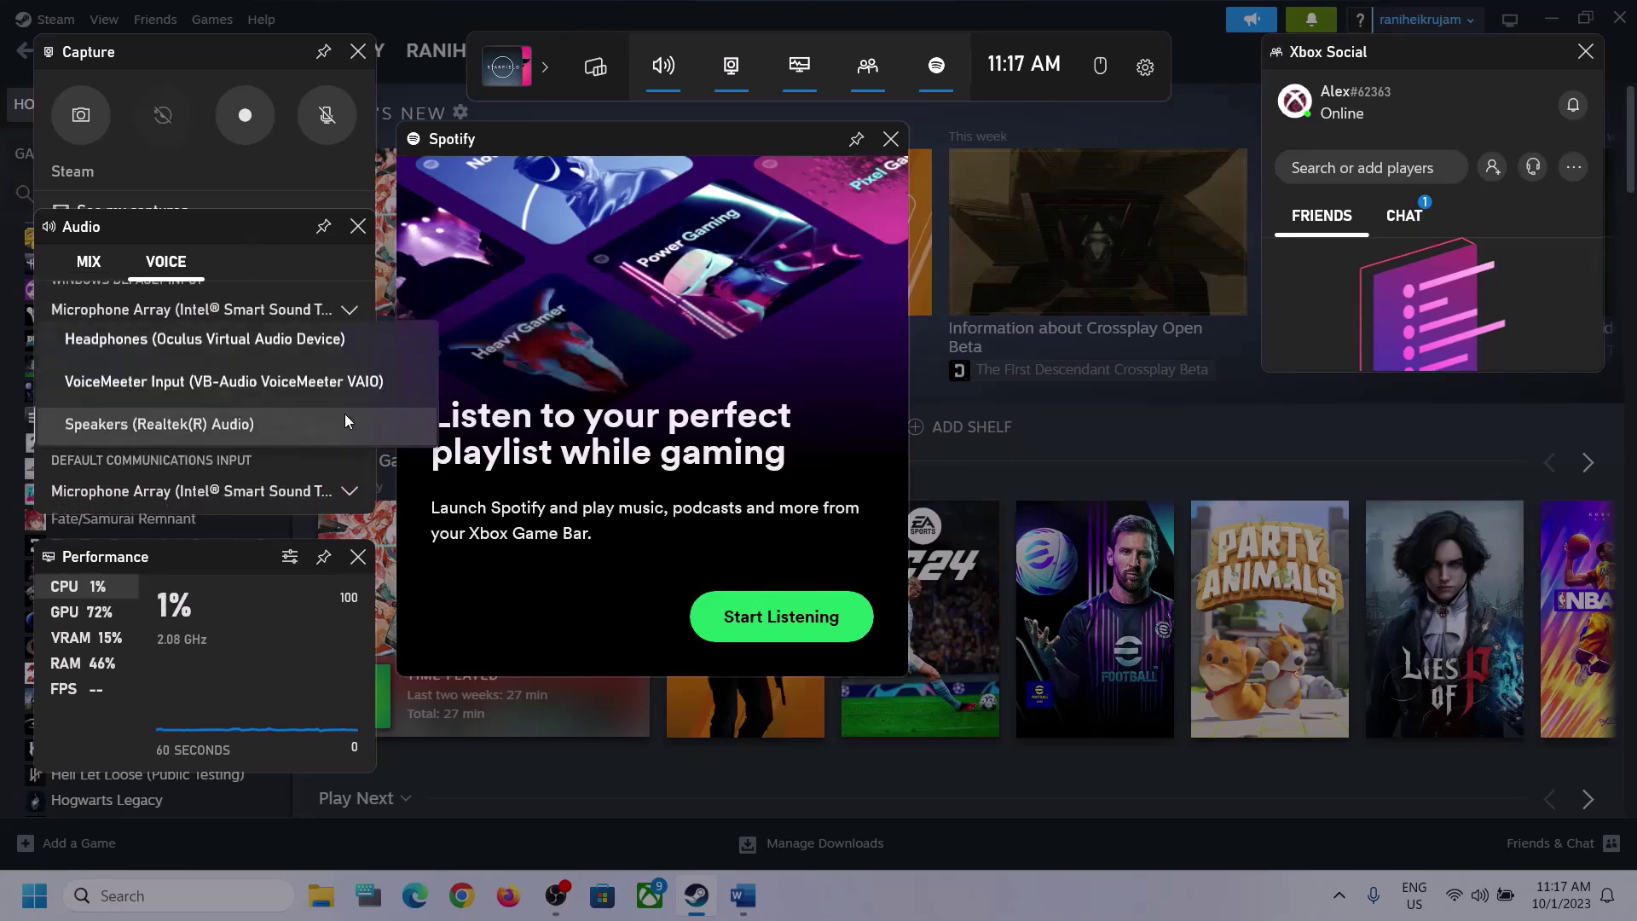
{"action": "left_click", "coordinate": [266, 426]}
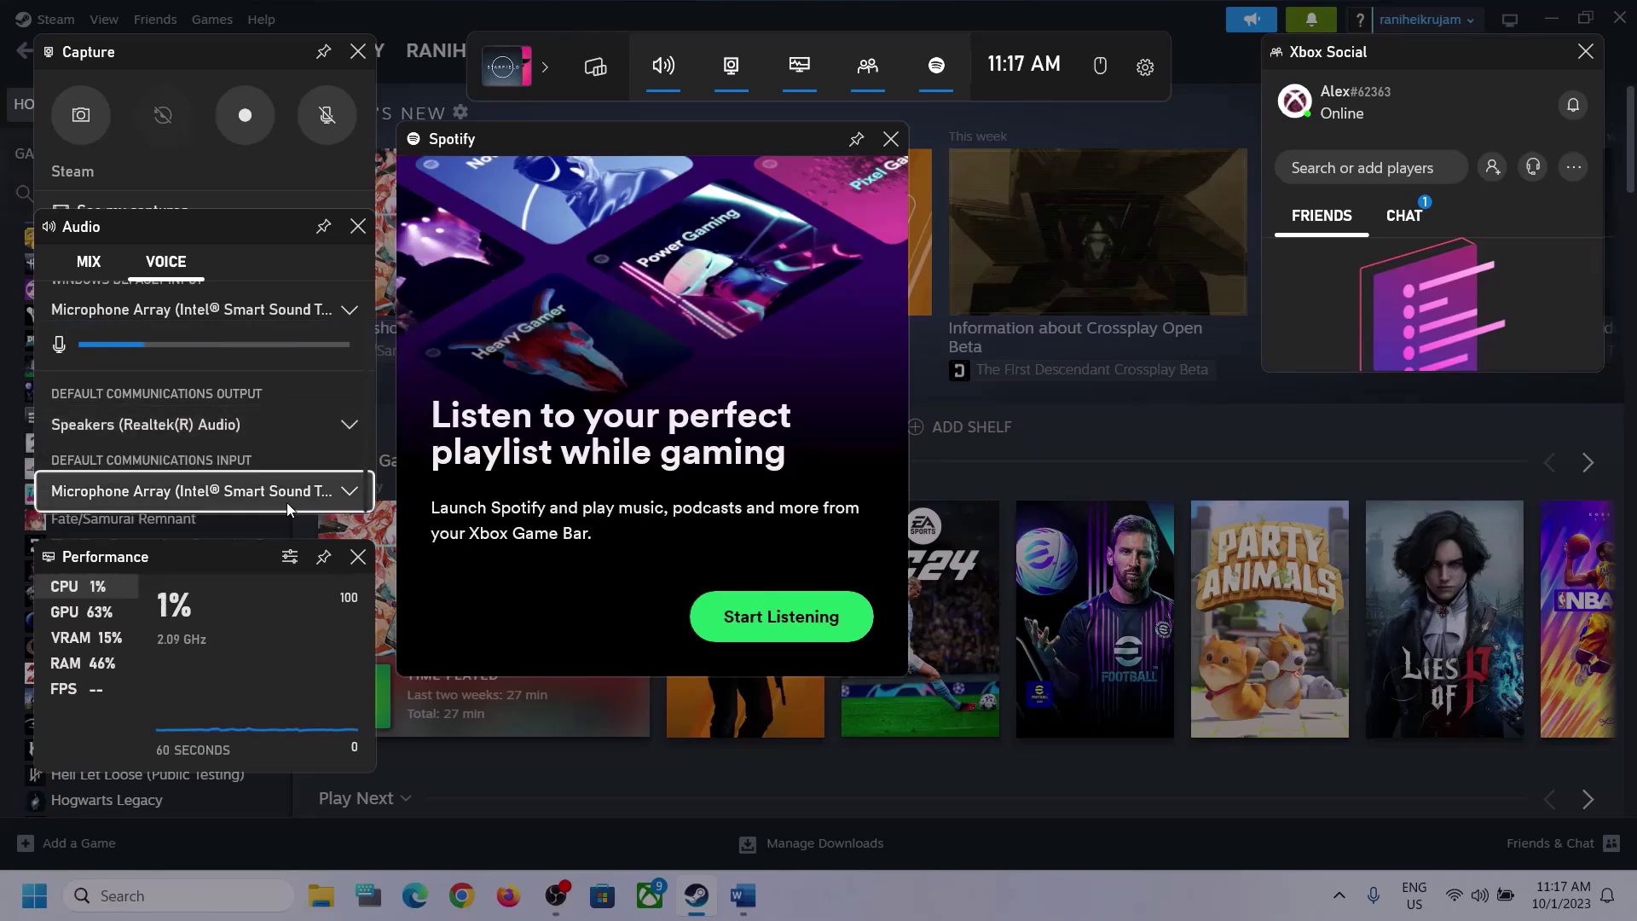
- Check the default communications input device and close the Xbox Game Bar
{"action": "left_click", "coordinate": [287, 503]}
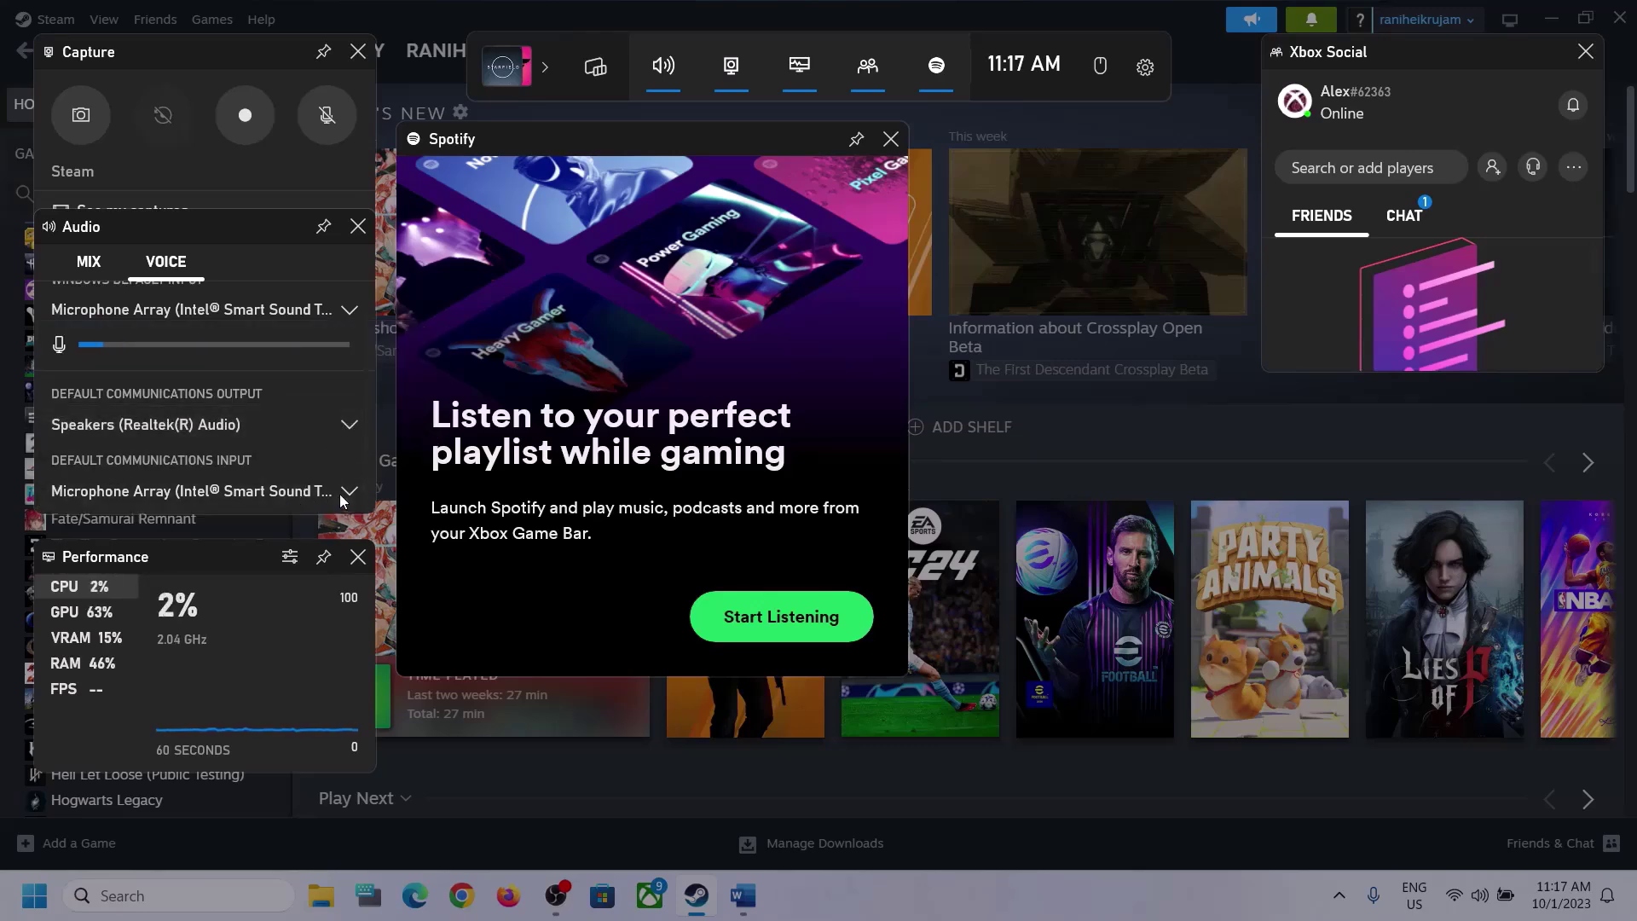
{"action": "left_click", "coordinate": [301, 397]}
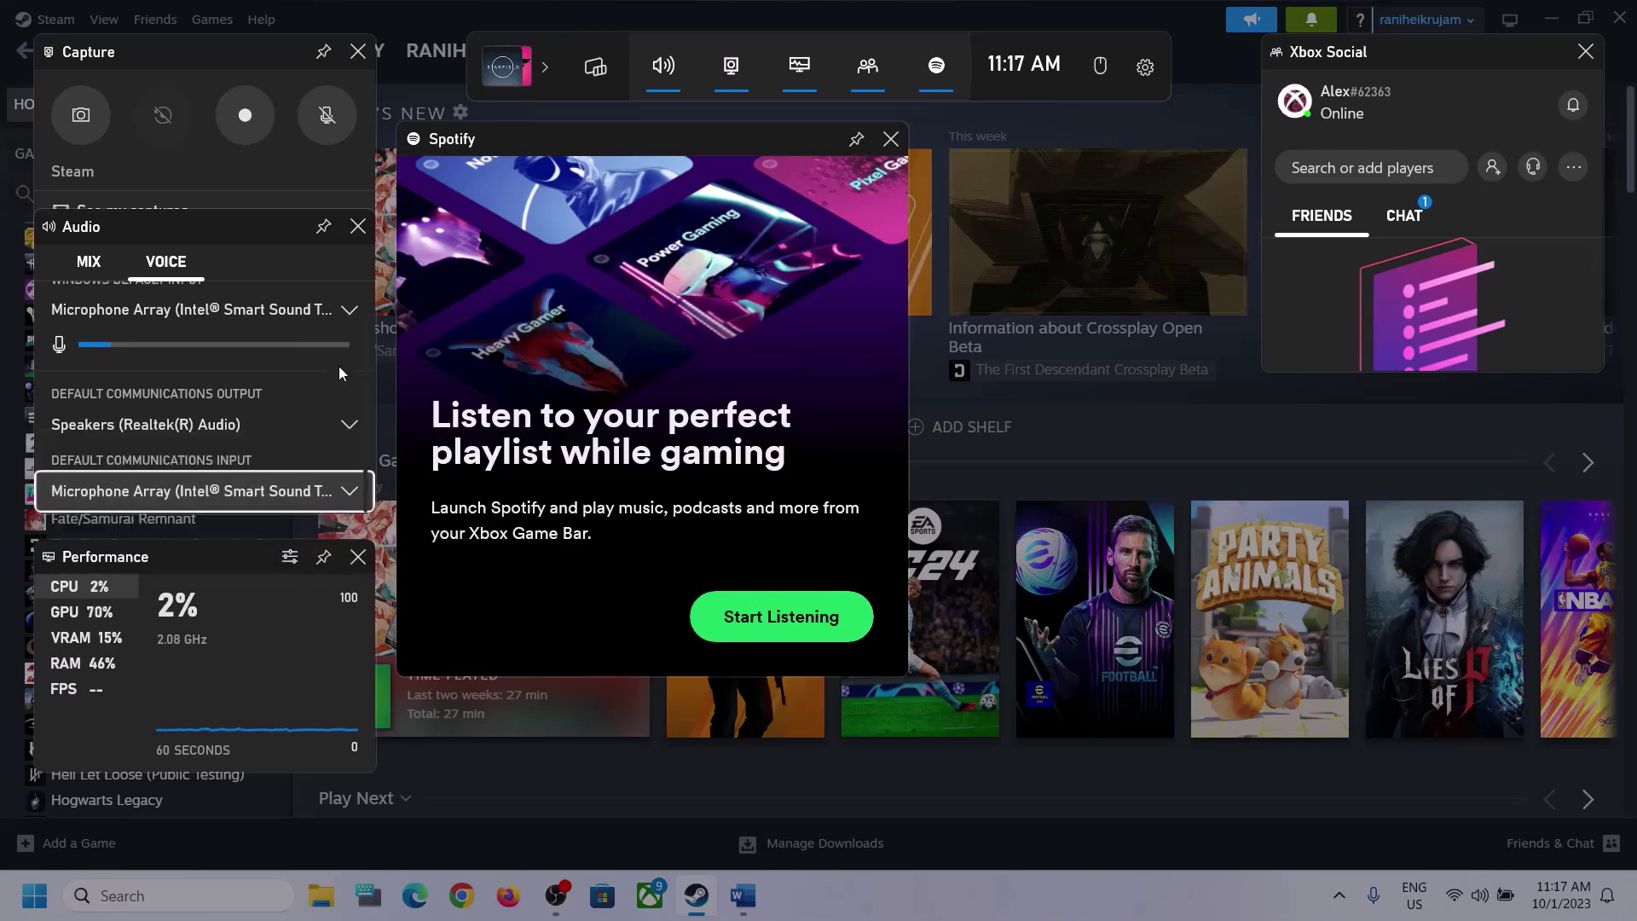
{"action": "left_click", "coordinate": [945, 253]}
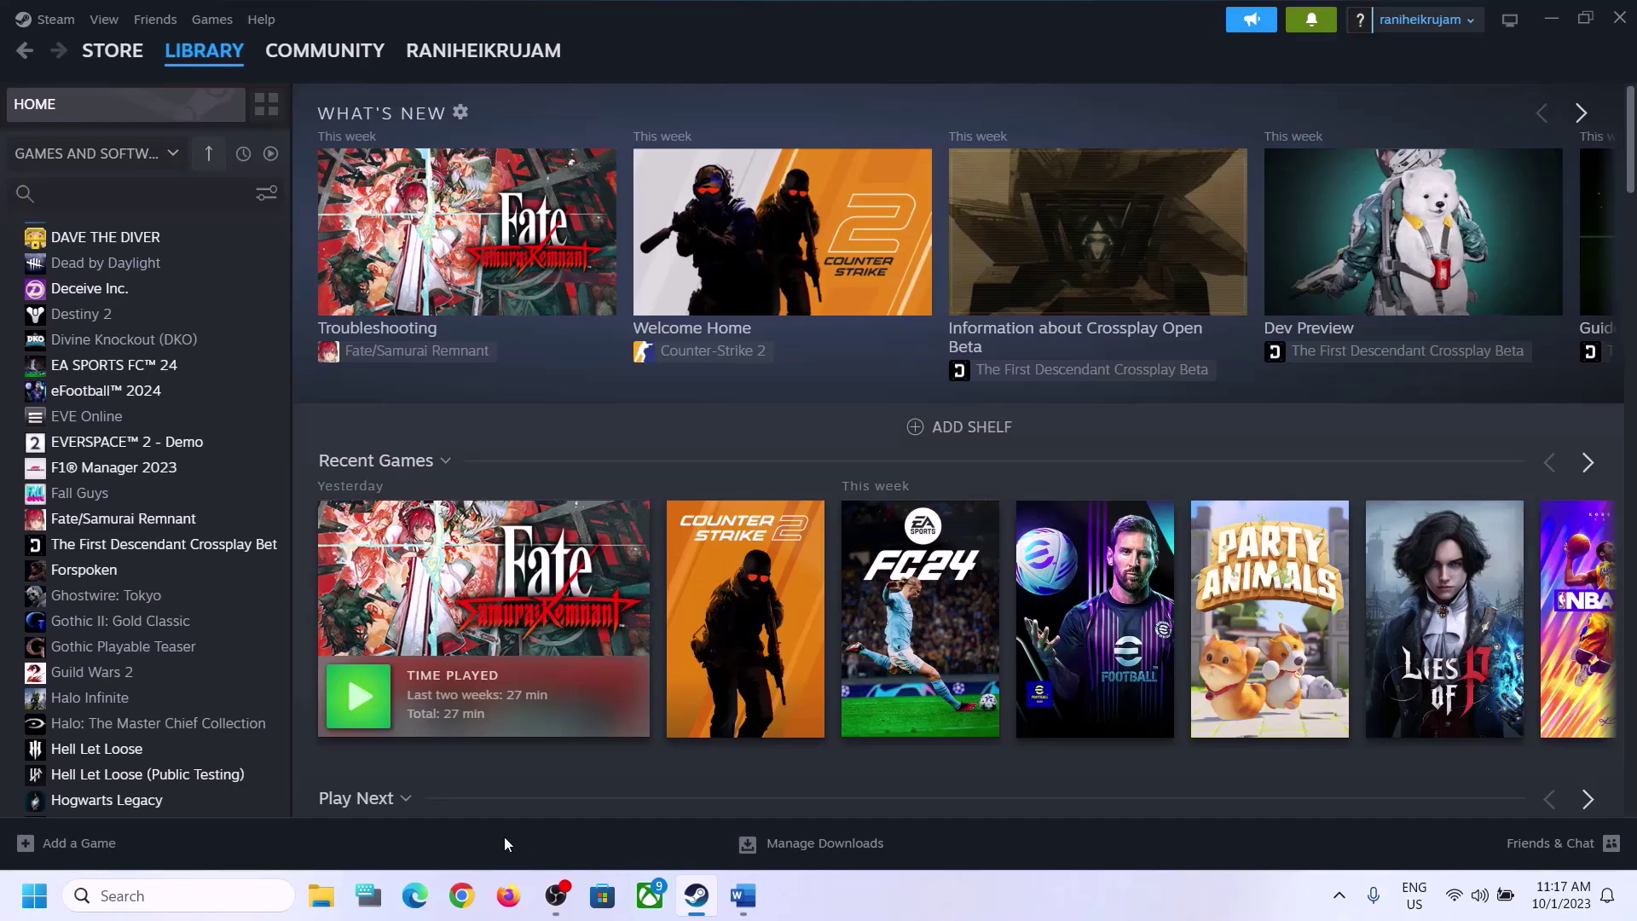
- Switch to the Word notes, highlight the Step 2 instruction about selecting the right audio device, and minimize the document
{"action": "left_click", "coordinate": [742, 893]}
{"action": "scroll", "coordinate": [440, 613], "scroll_direction": "down", "scroll_amount": 3}
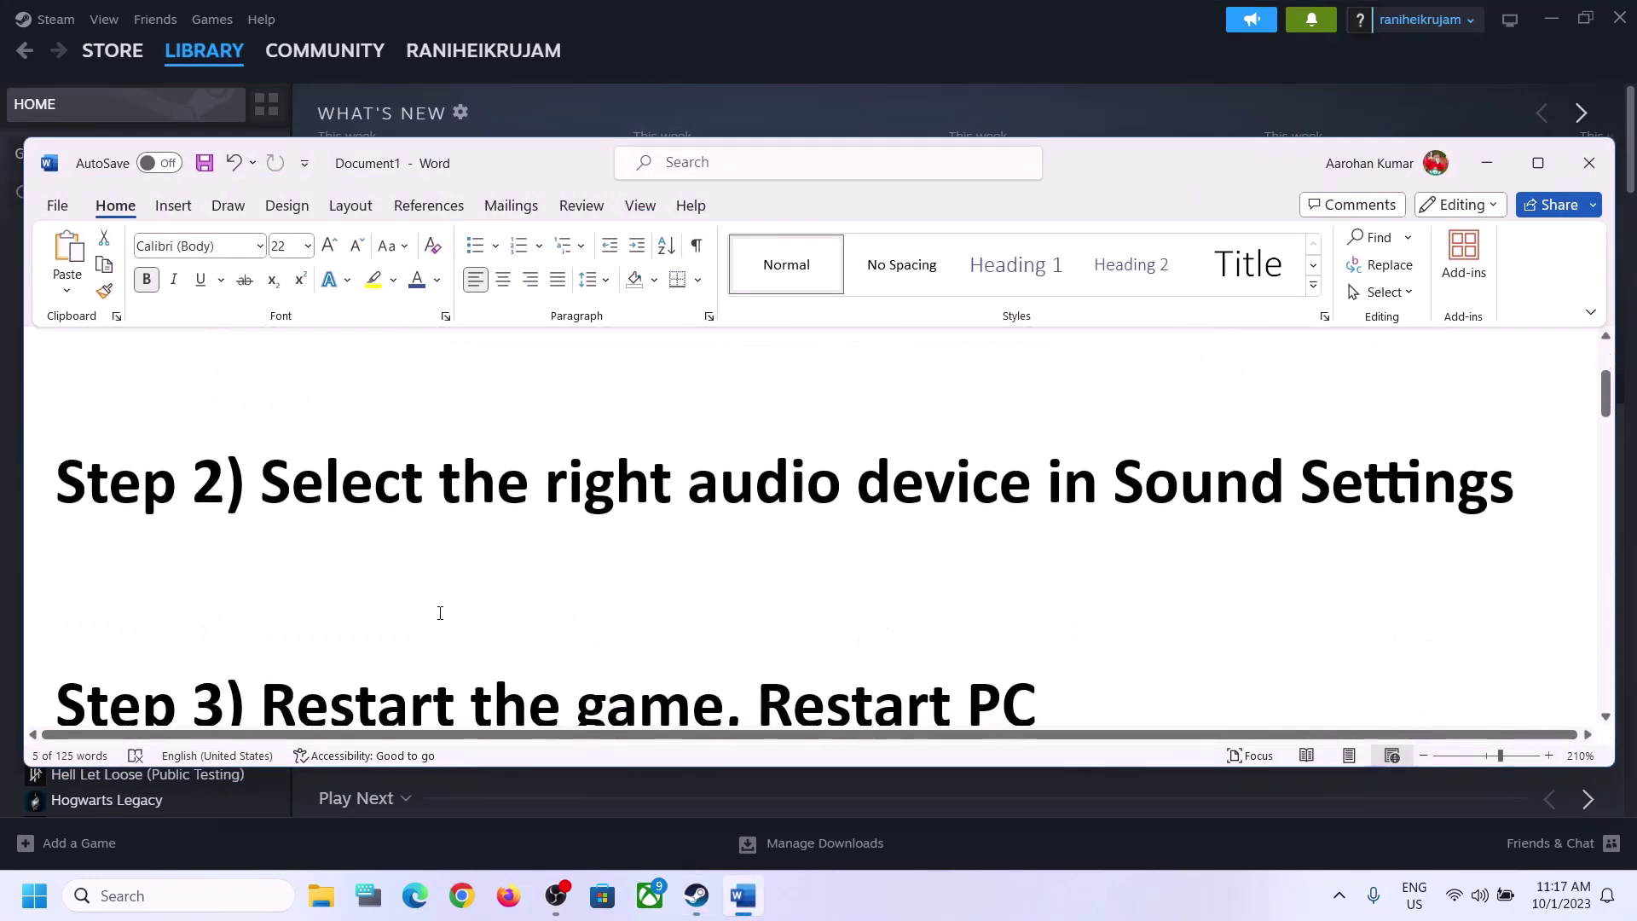
{"action": "scroll", "coordinate": [440, 613], "scroll_direction": "up", "scroll_amount": 1}
{"action": "left_click_drag", "start_coordinate": [261, 588], "coordinate": [1299, 588]}
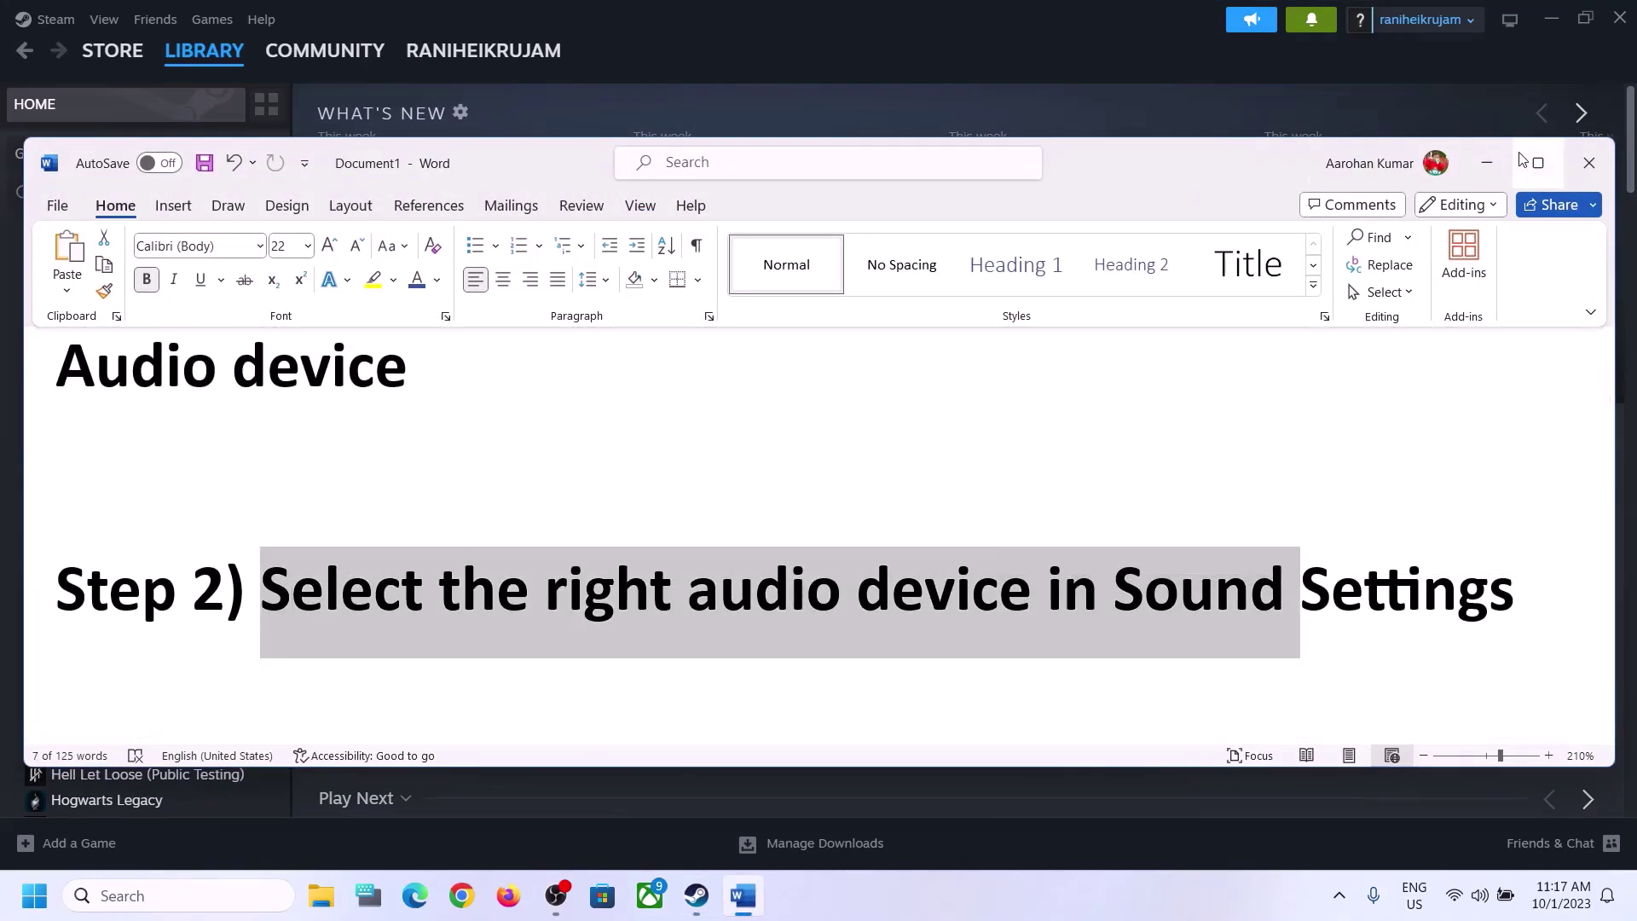
{"action": "left_click", "coordinate": [1487, 162]}
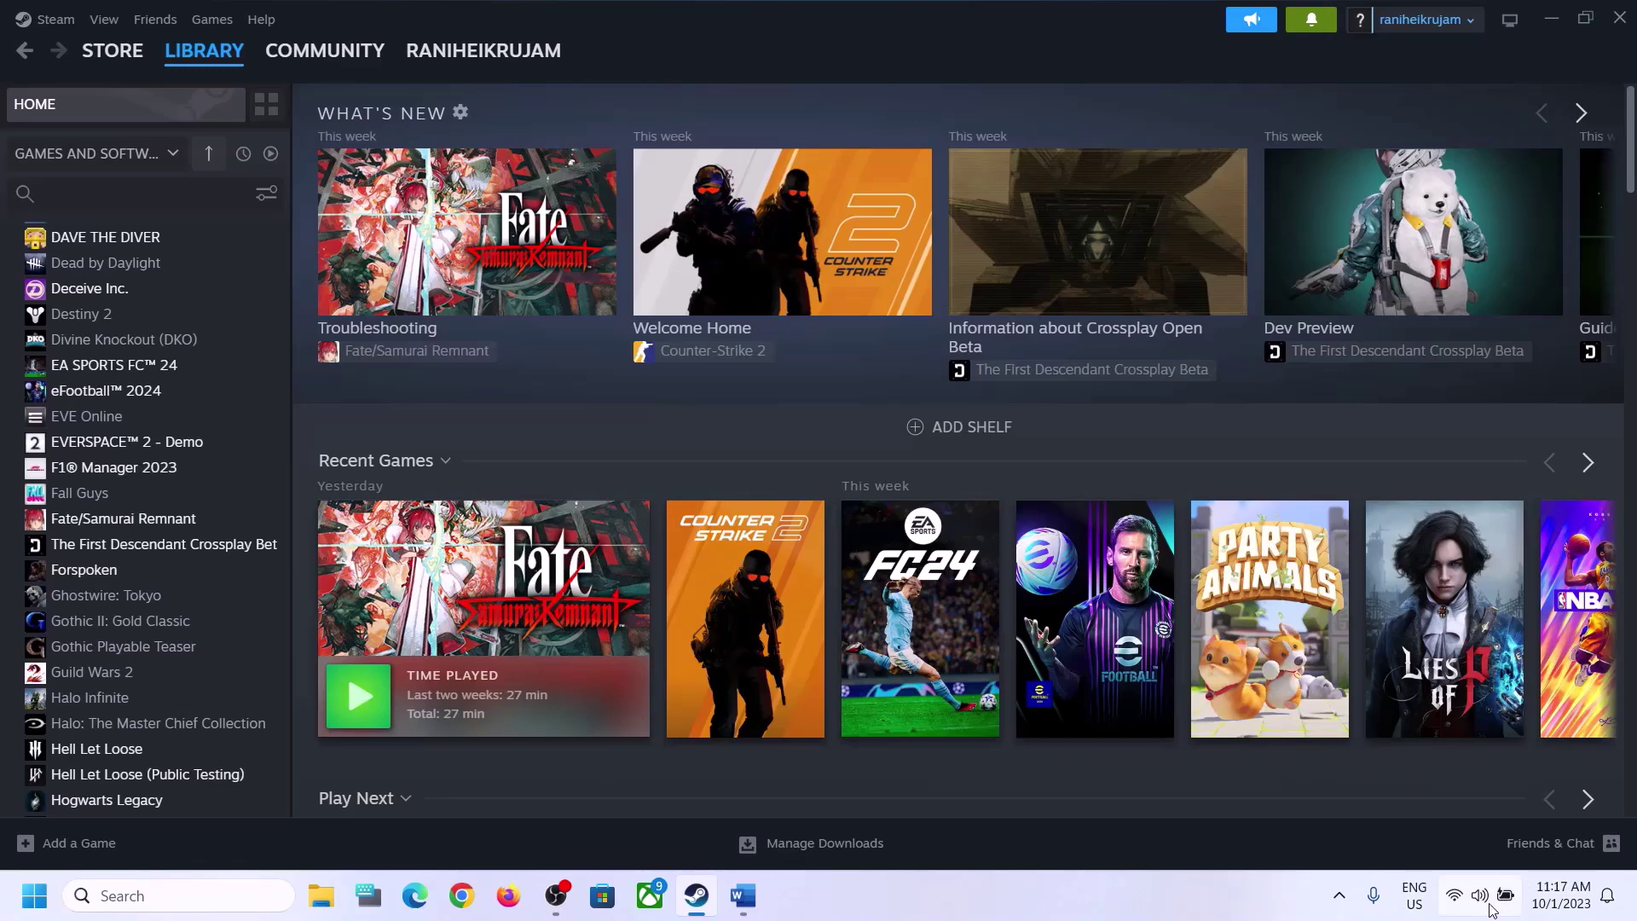
- Check the output device, spatial sound and volume mixer in the Windows quick sound output settings
{"action": "left_click", "coordinate": [1483, 902]}
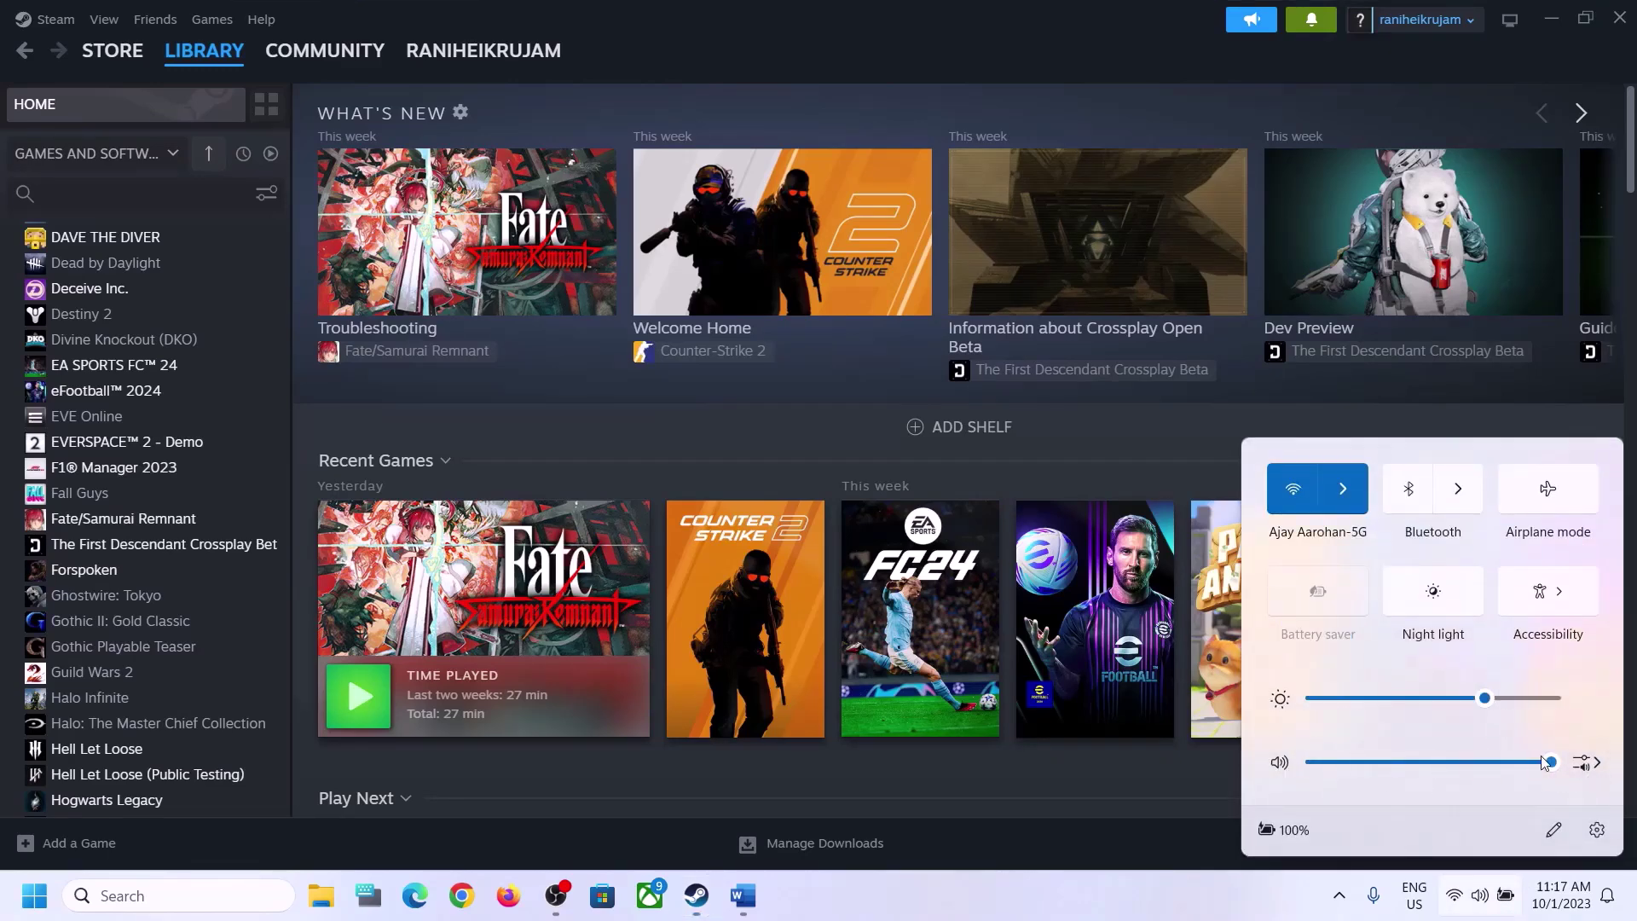
{"action": "left_click", "coordinate": [1595, 766]}
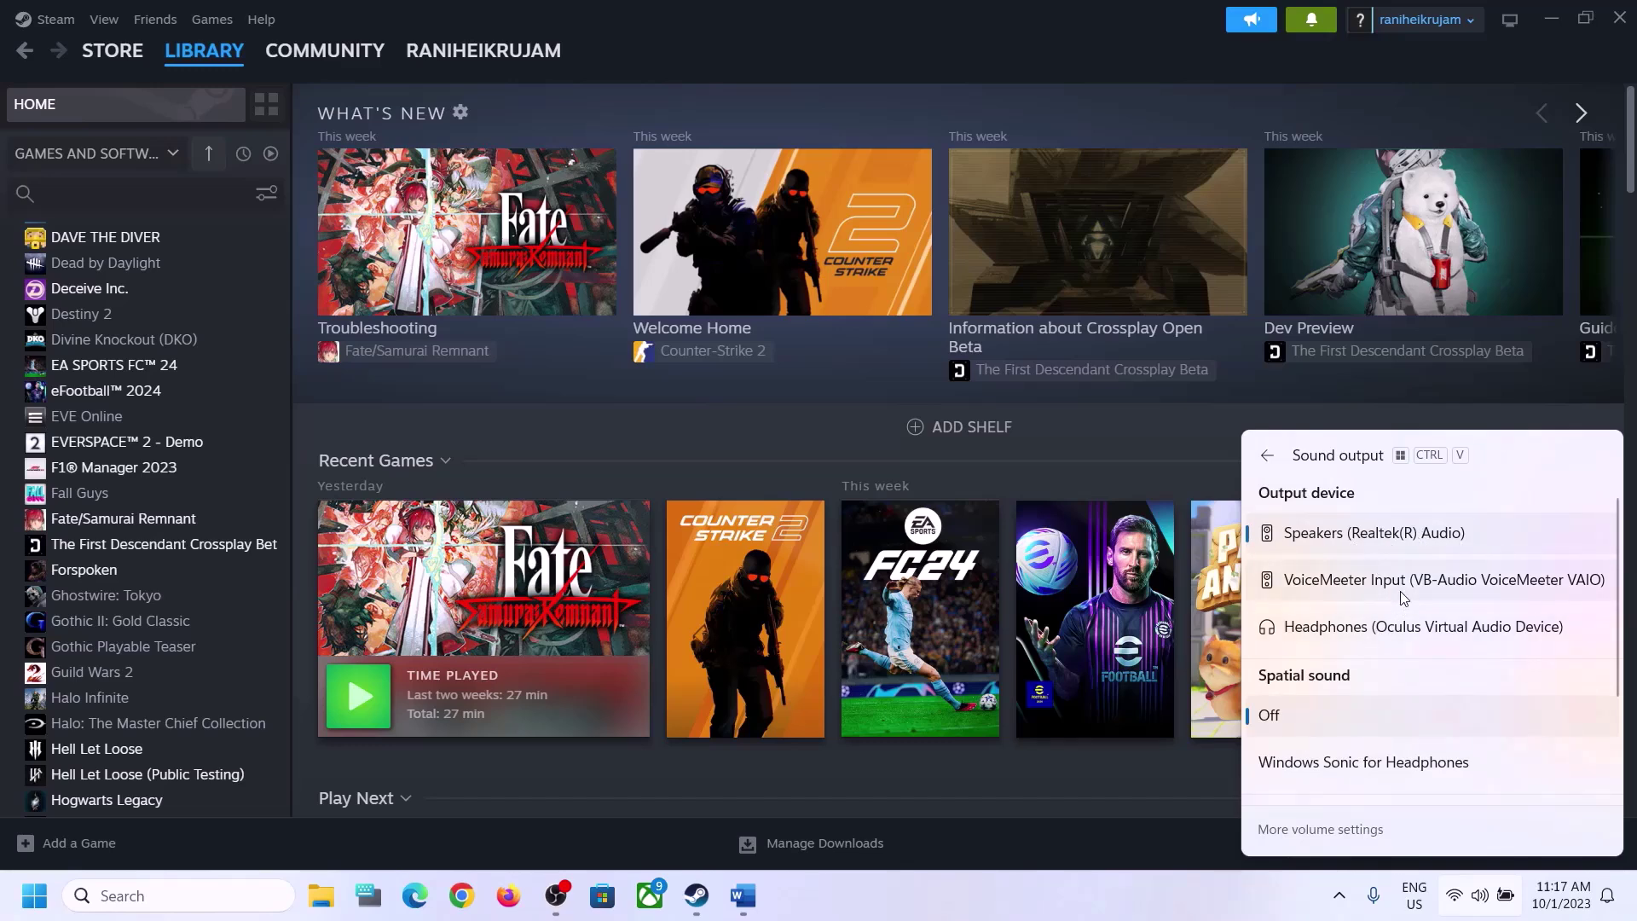
{"action": "scroll", "coordinate": [1397, 648], "scroll_direction": "down", "scroll_amount": 3}
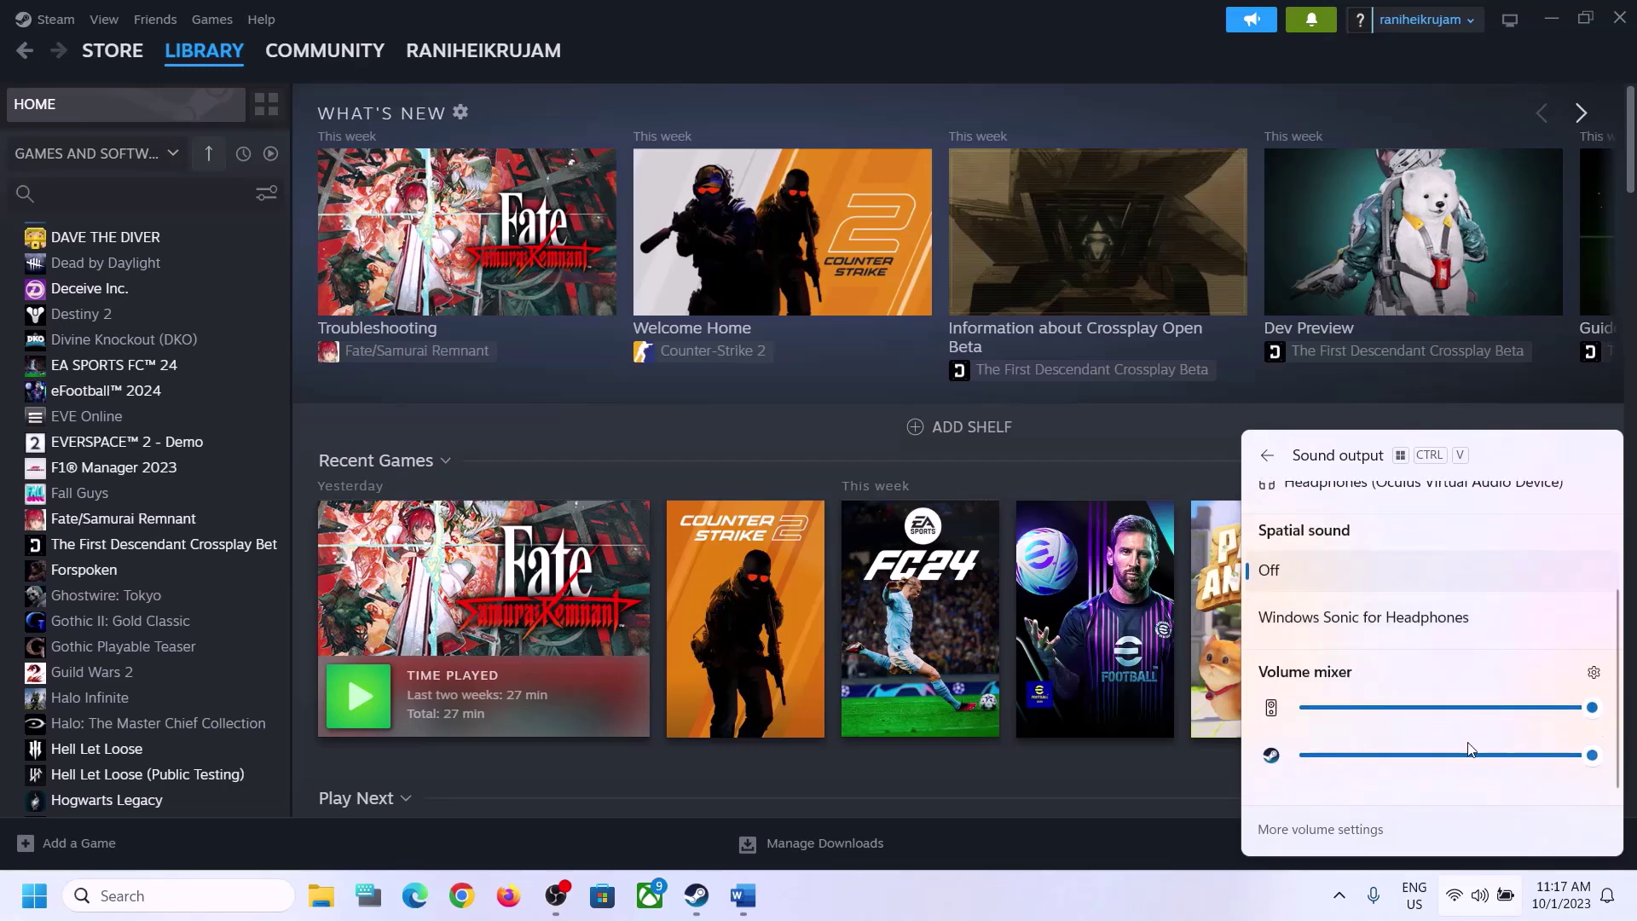
{"action": "left_click", "coordinate": [1350, 884]}
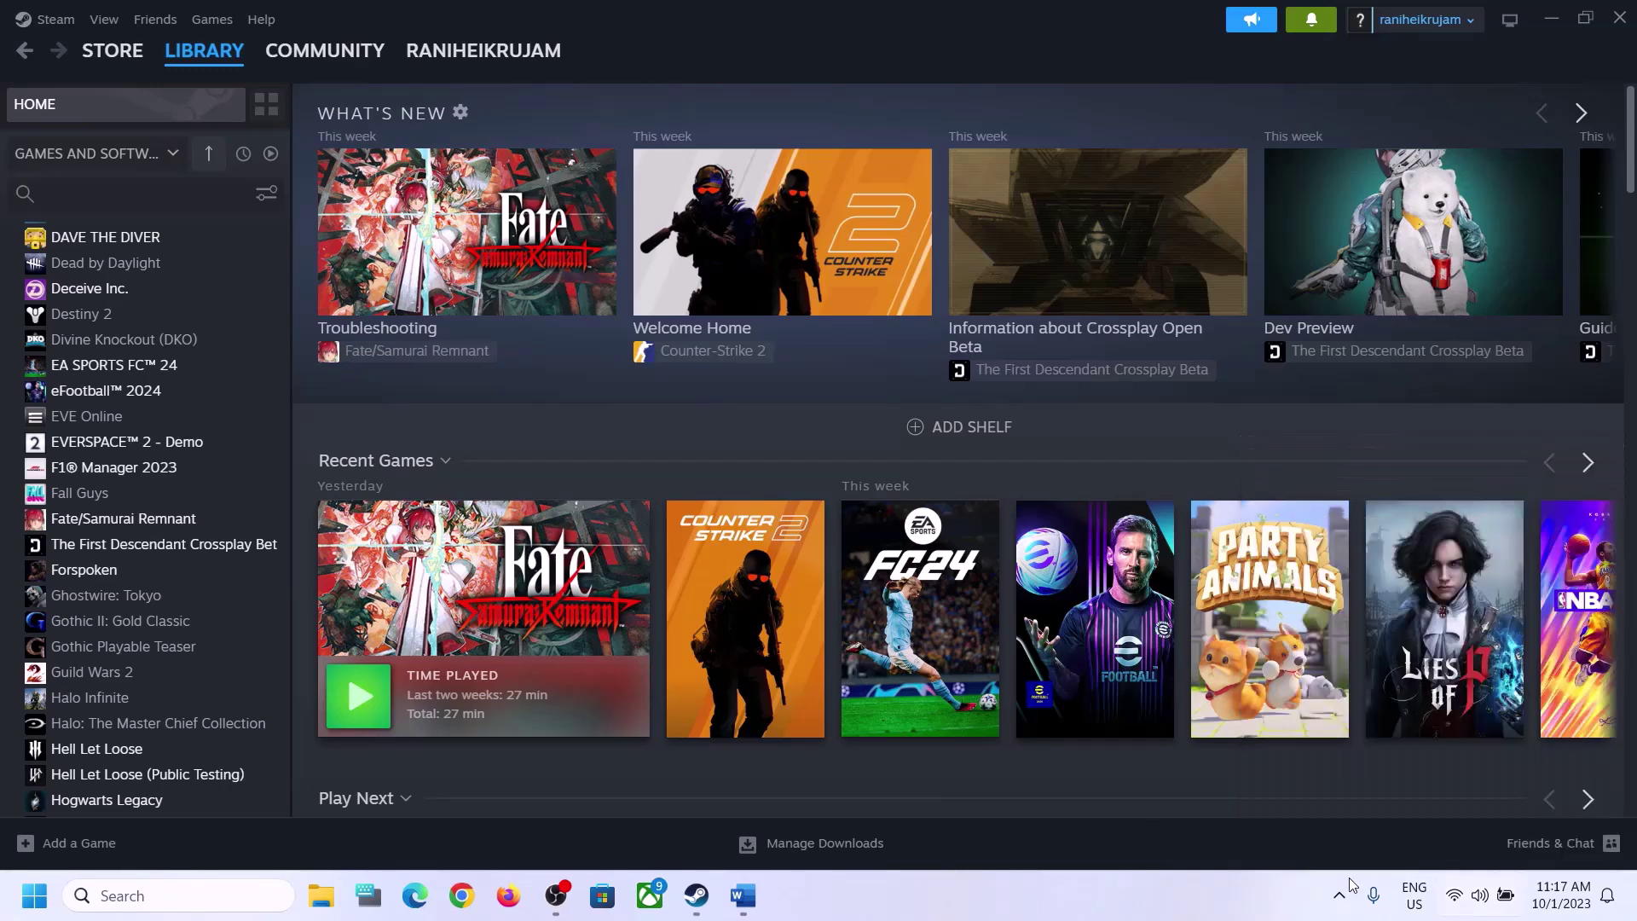
- Open the Windows Sound settings and check which output and input devices are selected
{"action": "right_click", "coordinate": [1481, 907]}
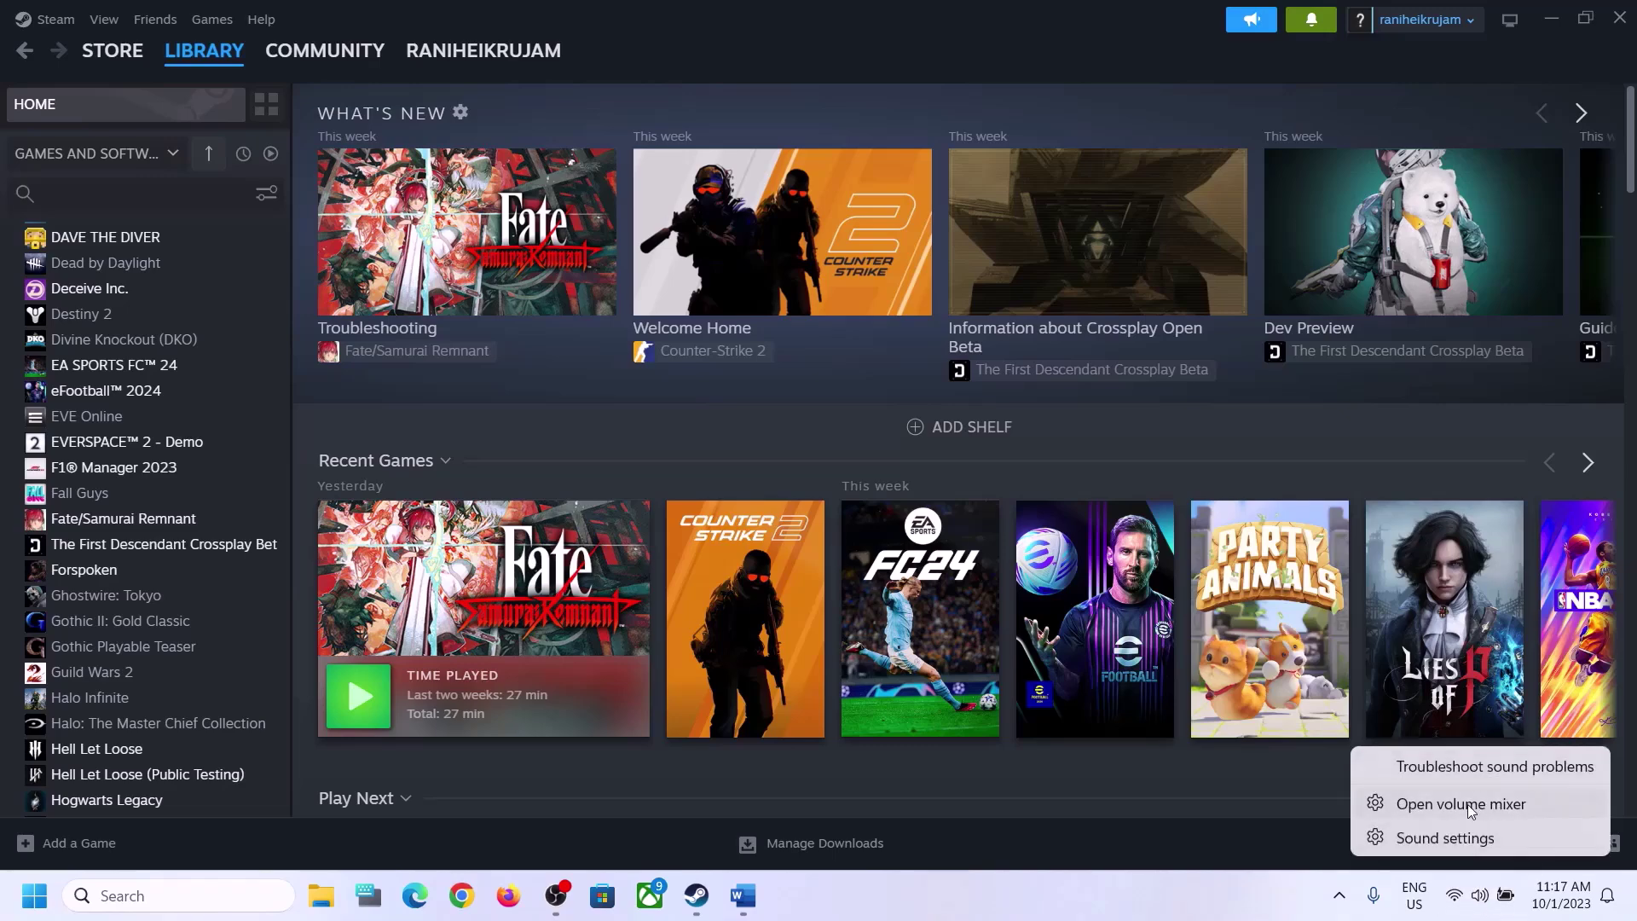
{"action": "left_click", "coordinate": [1456, 837]}
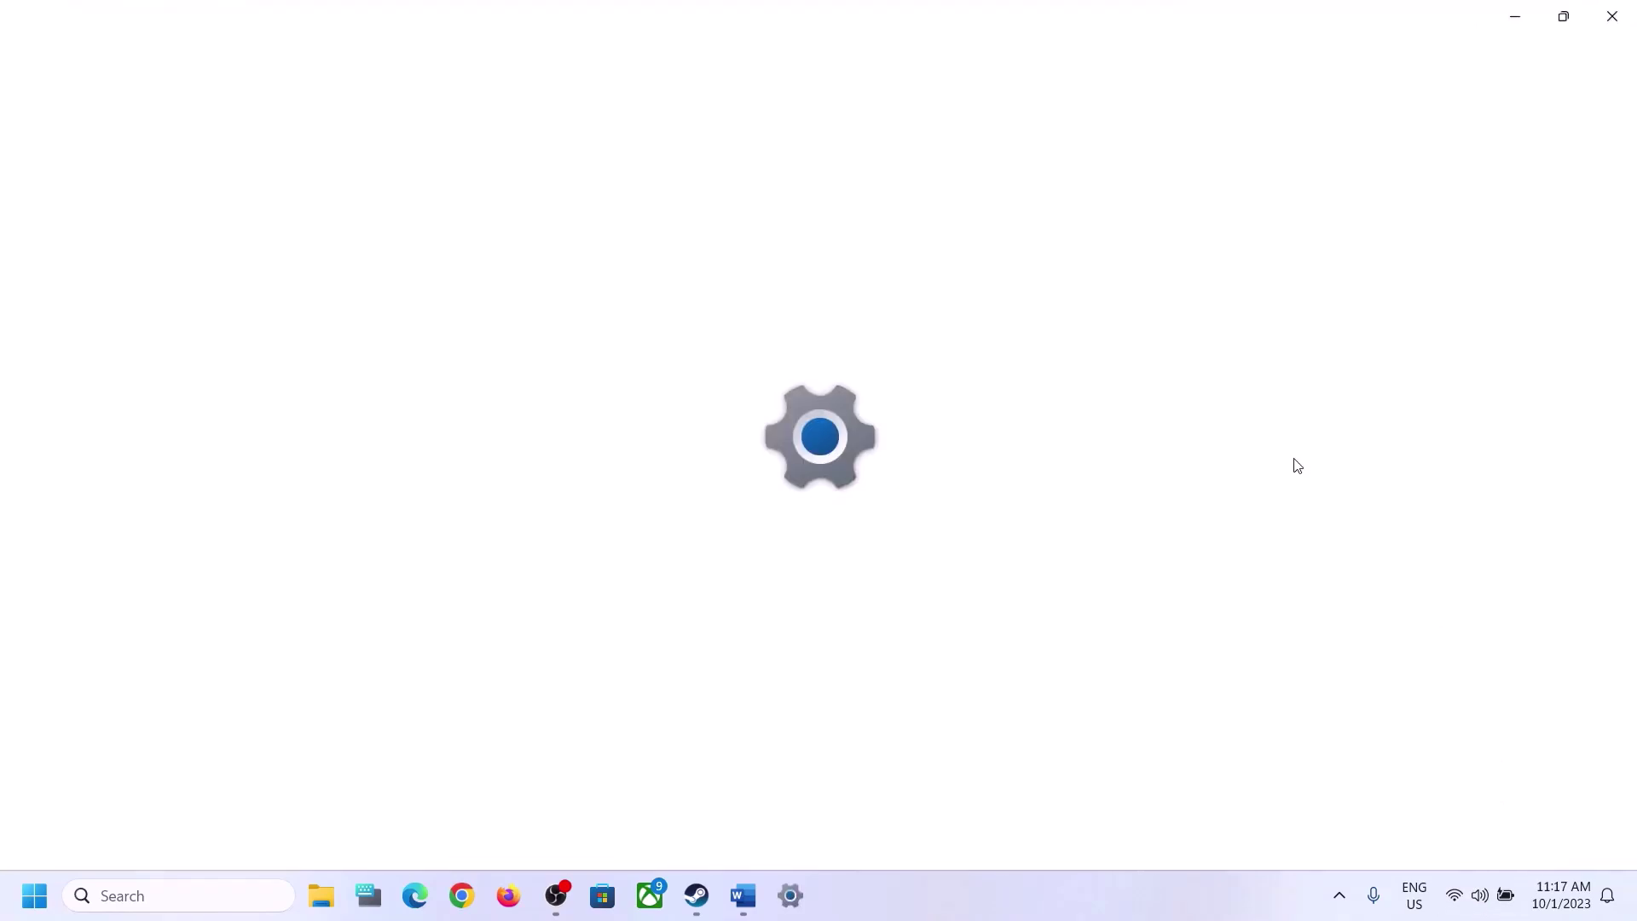
{"action": "left_click", "coordinate": [1487, 184]}
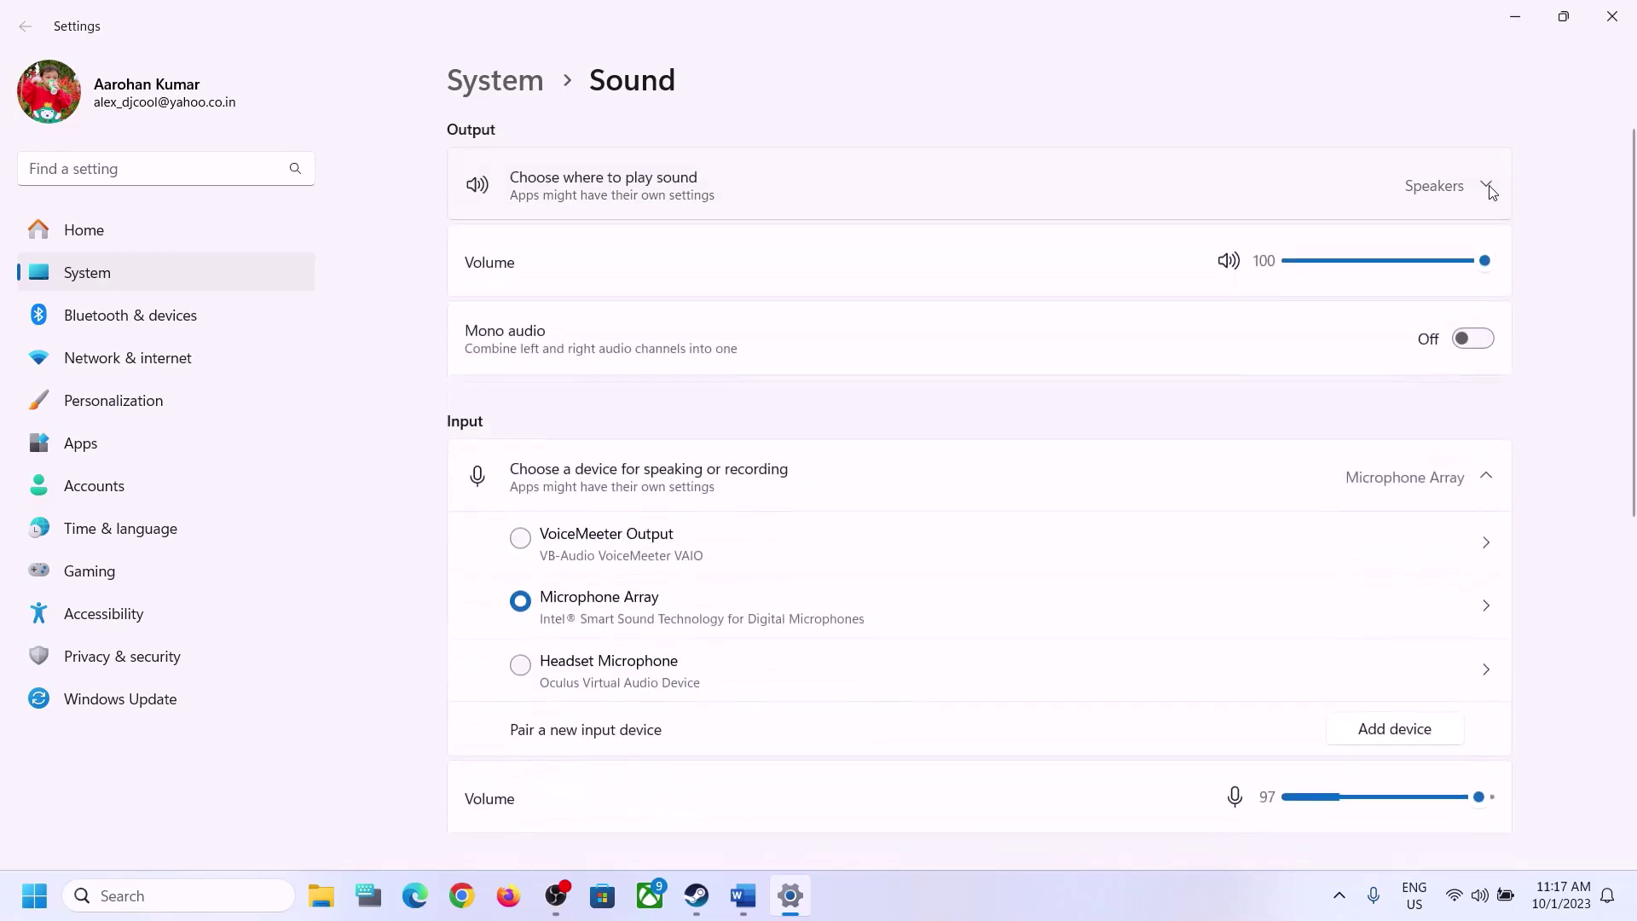
{"action": "left_click", "coordinate": [1487, 184]}
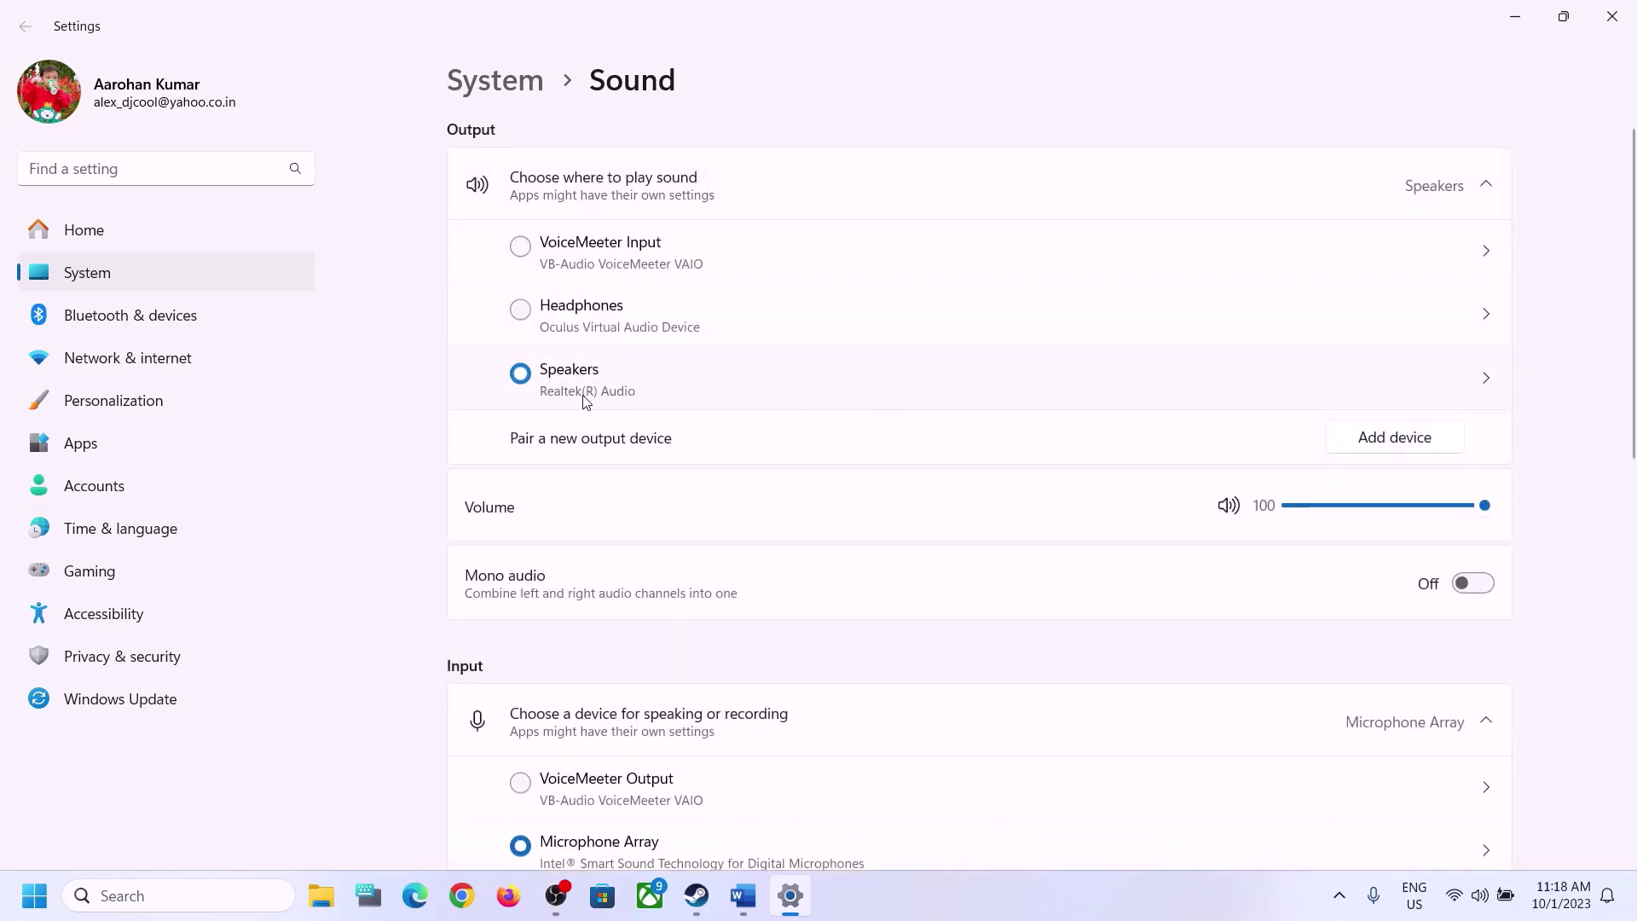
{"action": "scroll", "coordinate": [1222, 648], "scroll_direction": "down", "scroll_amount": 8}
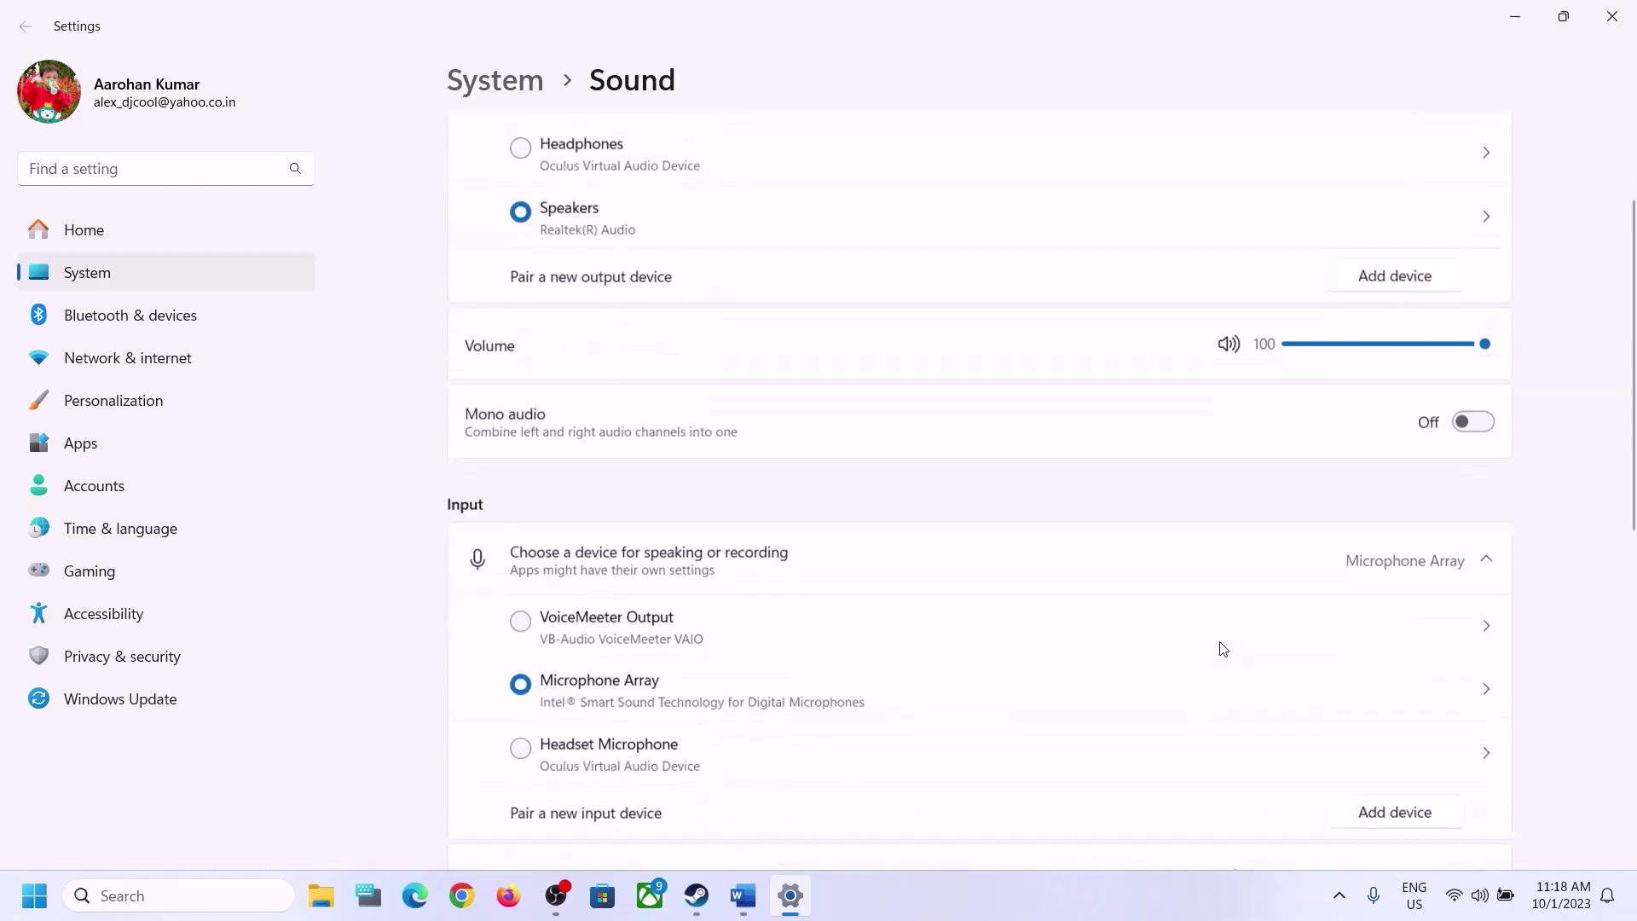
{"action": "scroll", "coordinate": [1219, 651], "scroll_direction": "up", "scroll_amount": 3}
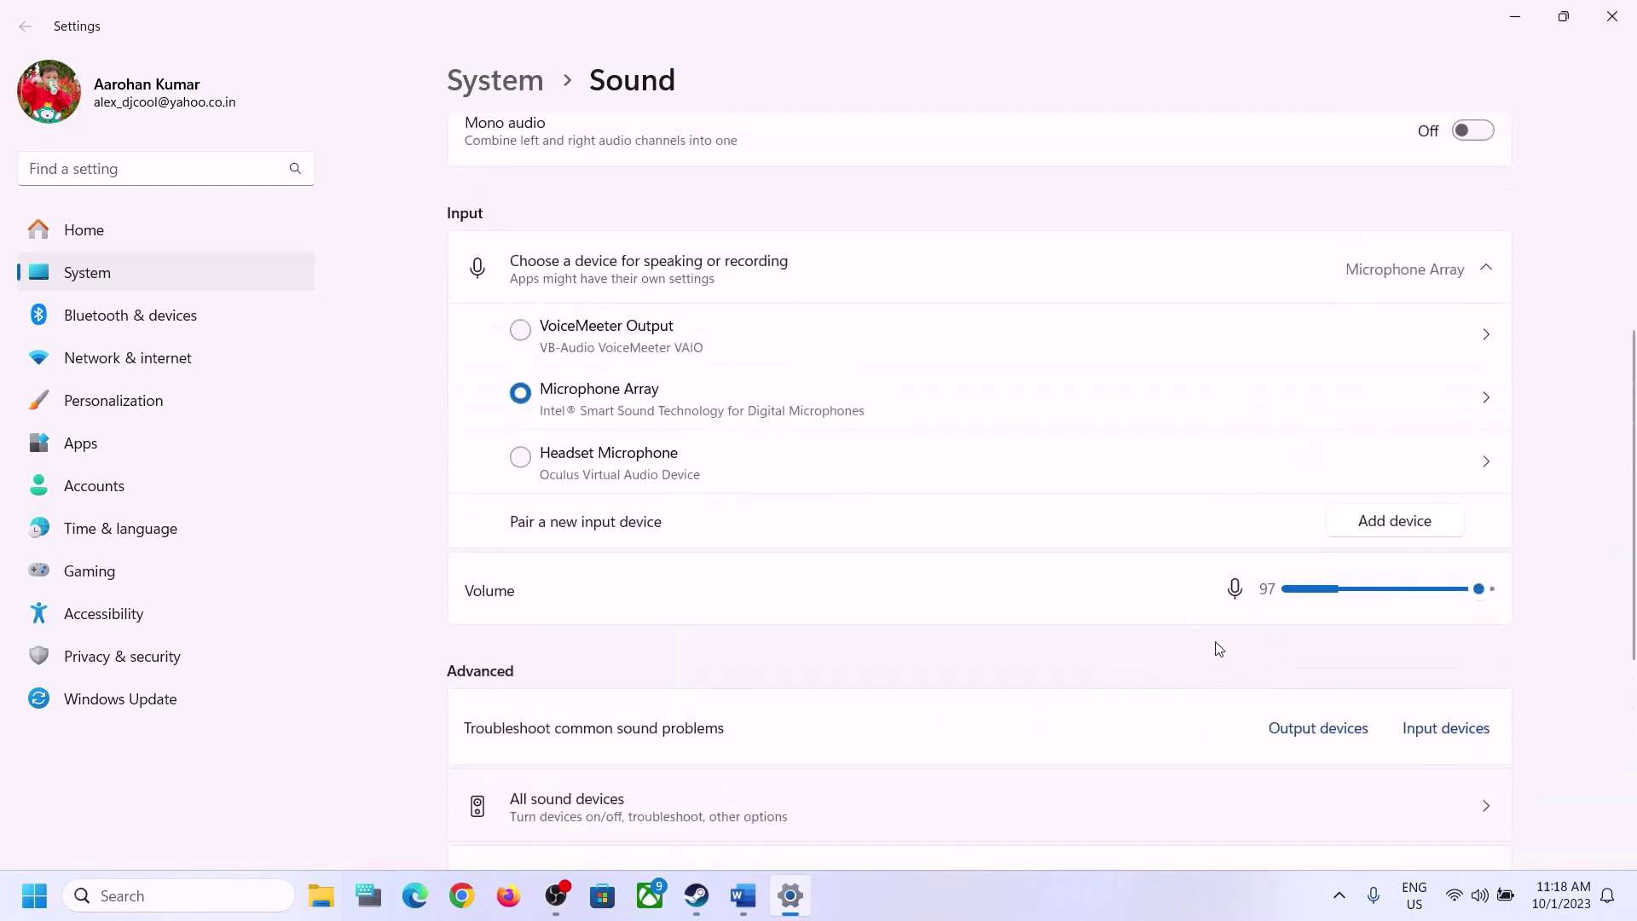
- Check the app volumes in the Windows volume mixer and leave Settings
{"action": "scroll", "coordinate": [1220, 651], "scroll_direction": "down", "scroll_amount": 3}
{"action": "left_click", "coordinate": [542, 666]}
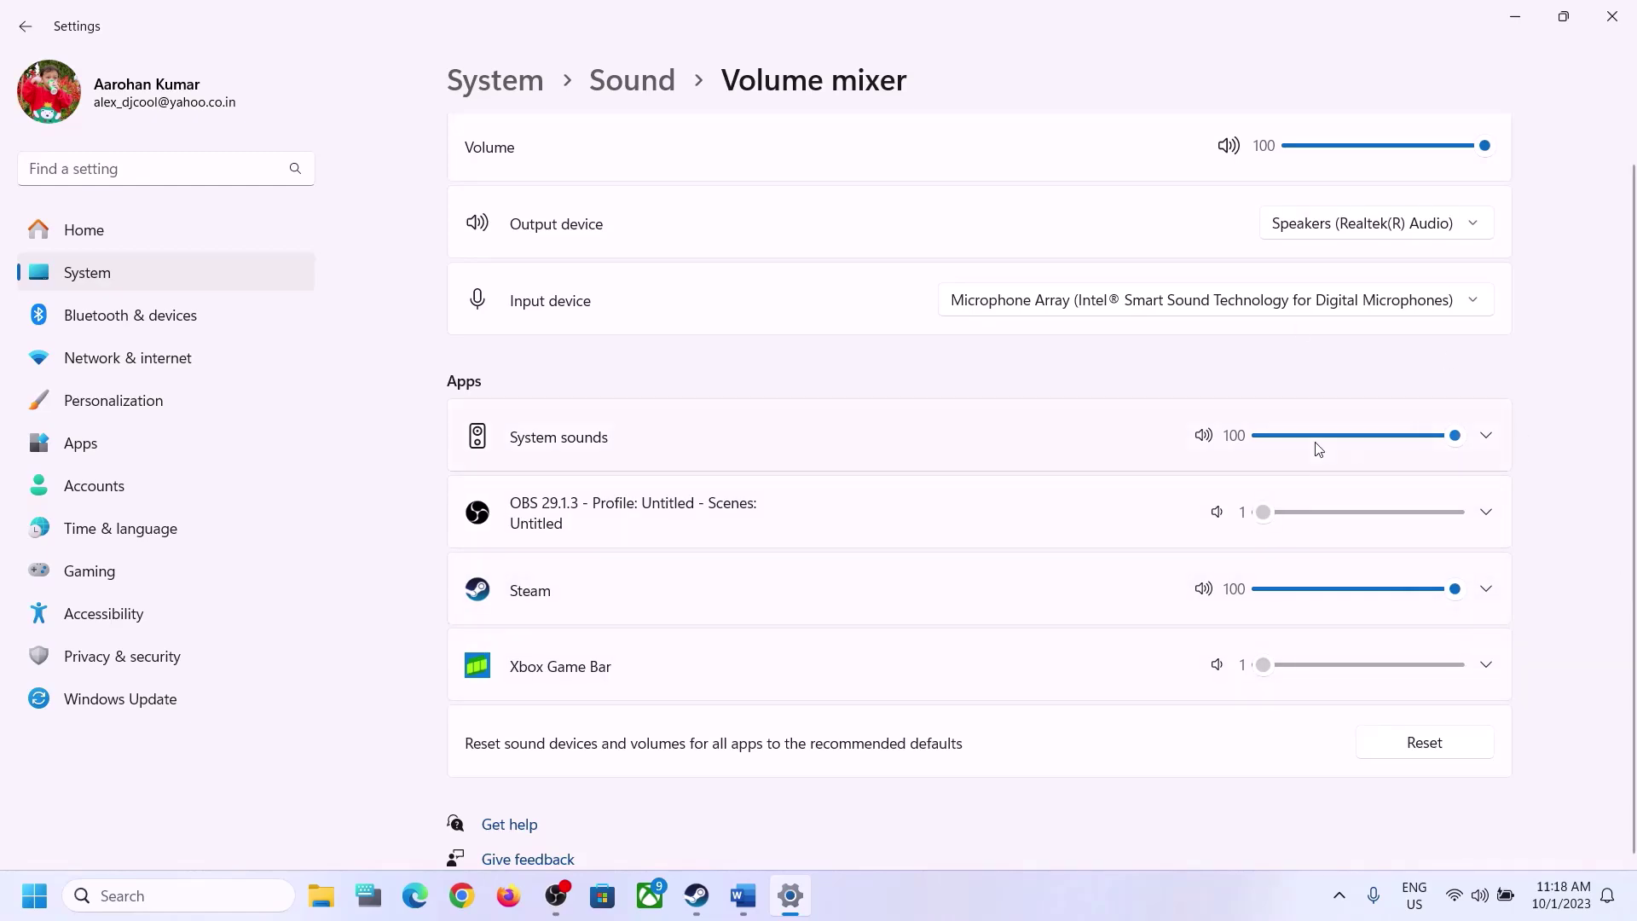
{"action": "key", "text": "alt+Tab"}
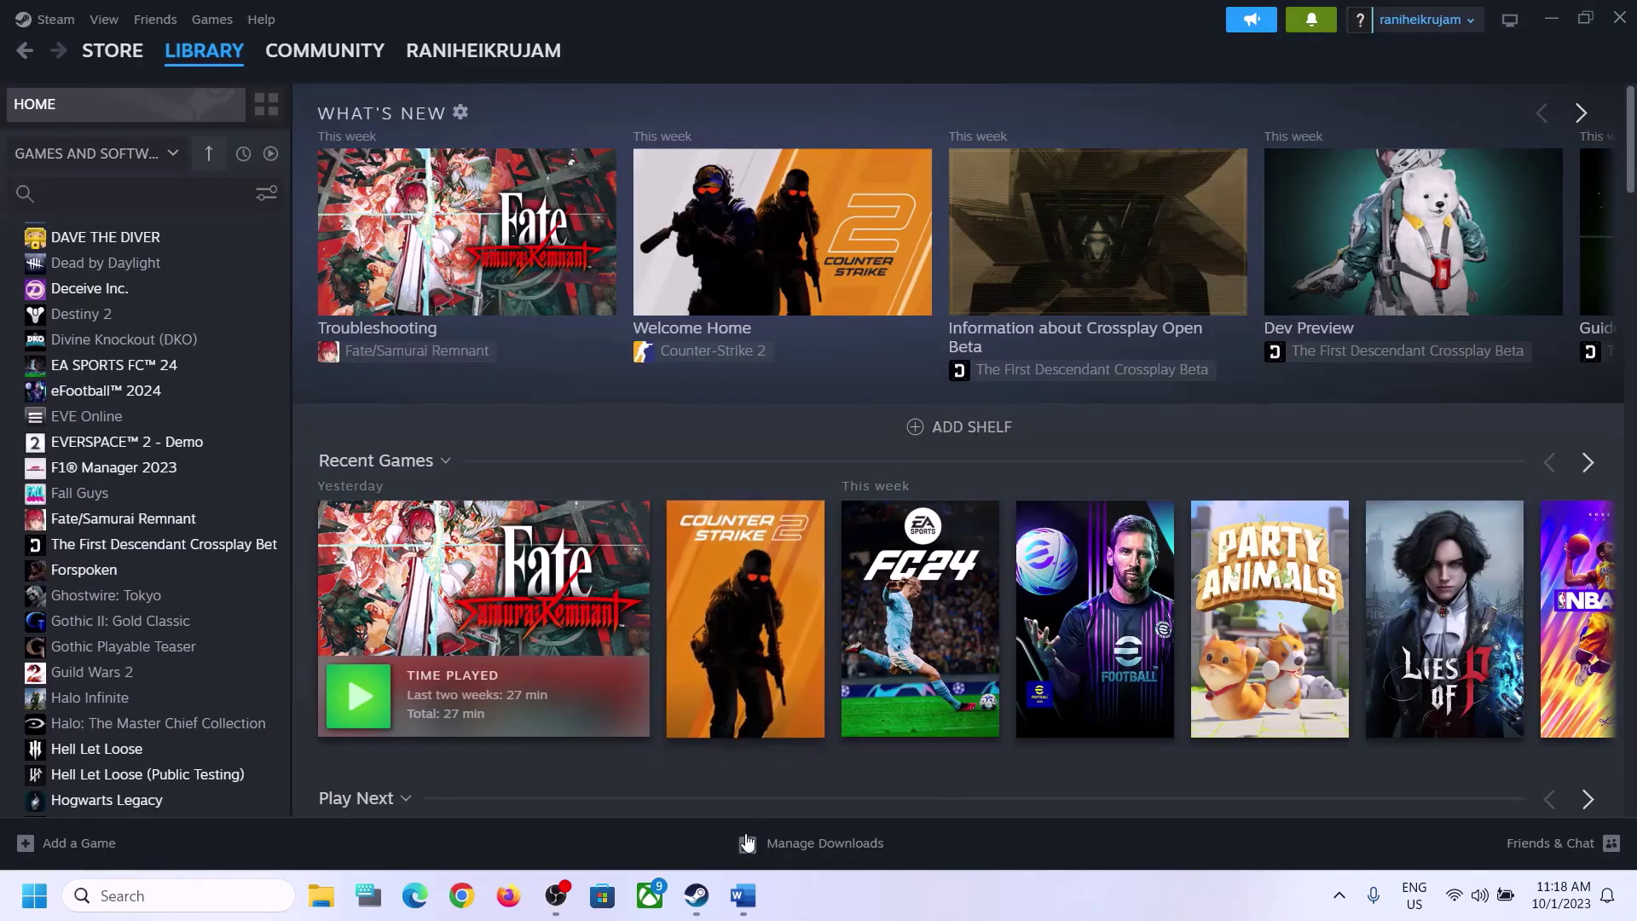
- Return to the Word notes and highlight the Step 3 instructions to restart the game and the PC
{"action": "left_click", "coordinate": [740, 896]}
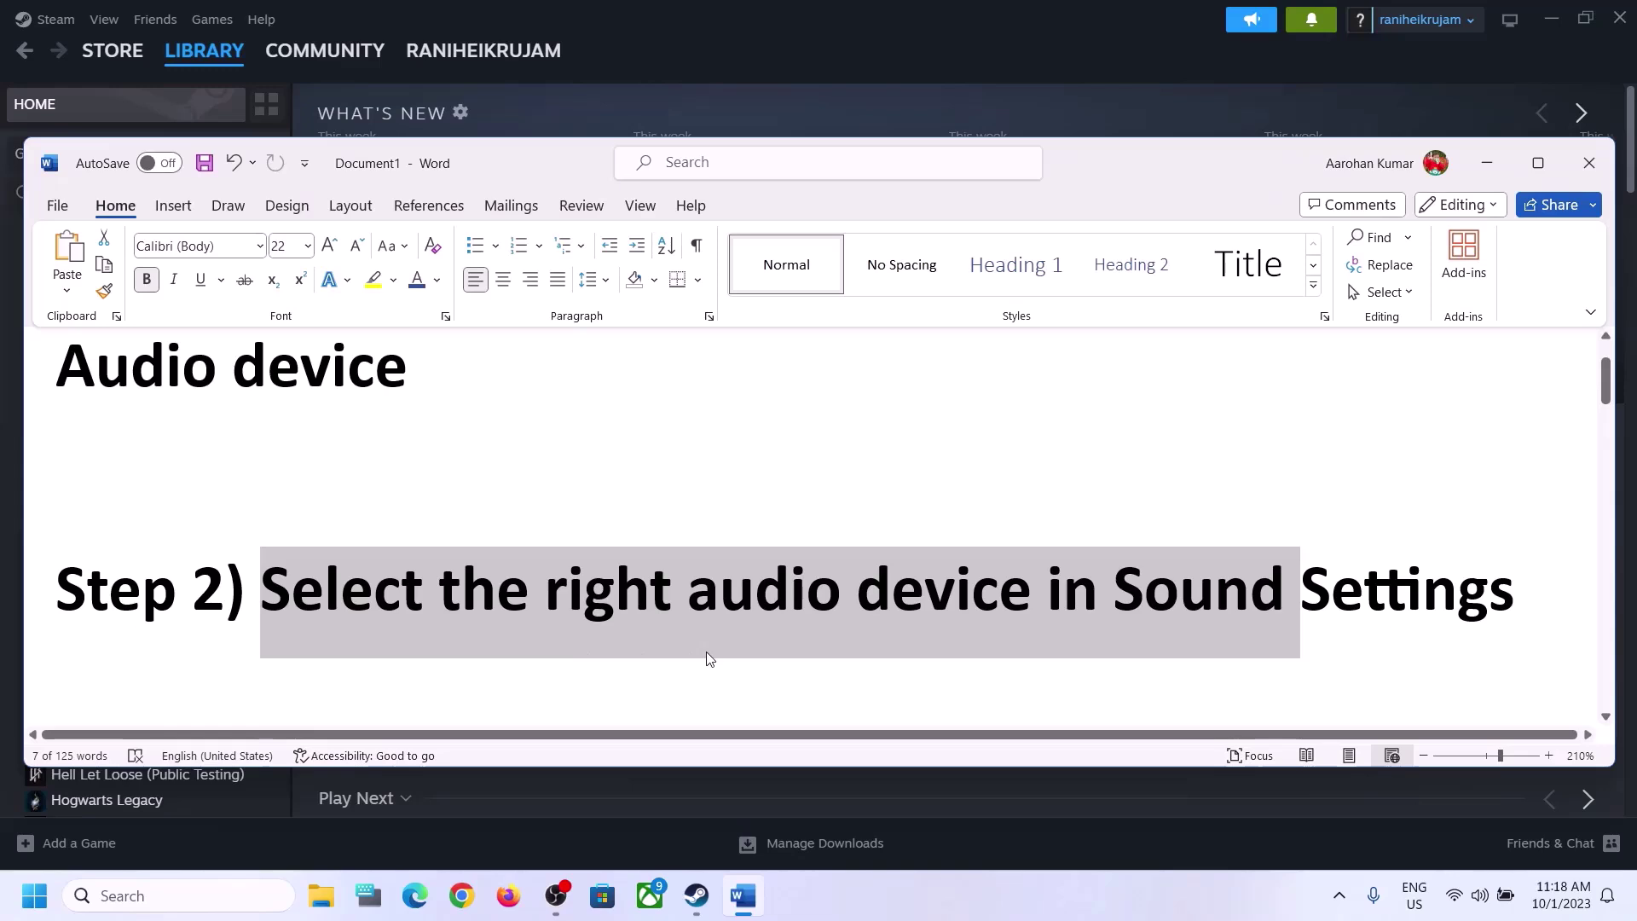
{"action": "scroll", "coordinate": [707, 652], "scroll_direction": "down", "scroll_amount": 1}
{"action": "scroll", "coordinate": [708, 652], "scroll_direction": "down", "scroll_amount": 1}
{"action": "left_click_drag", "start_coordinate": [261, 597], "coordinate": [695, 601]}
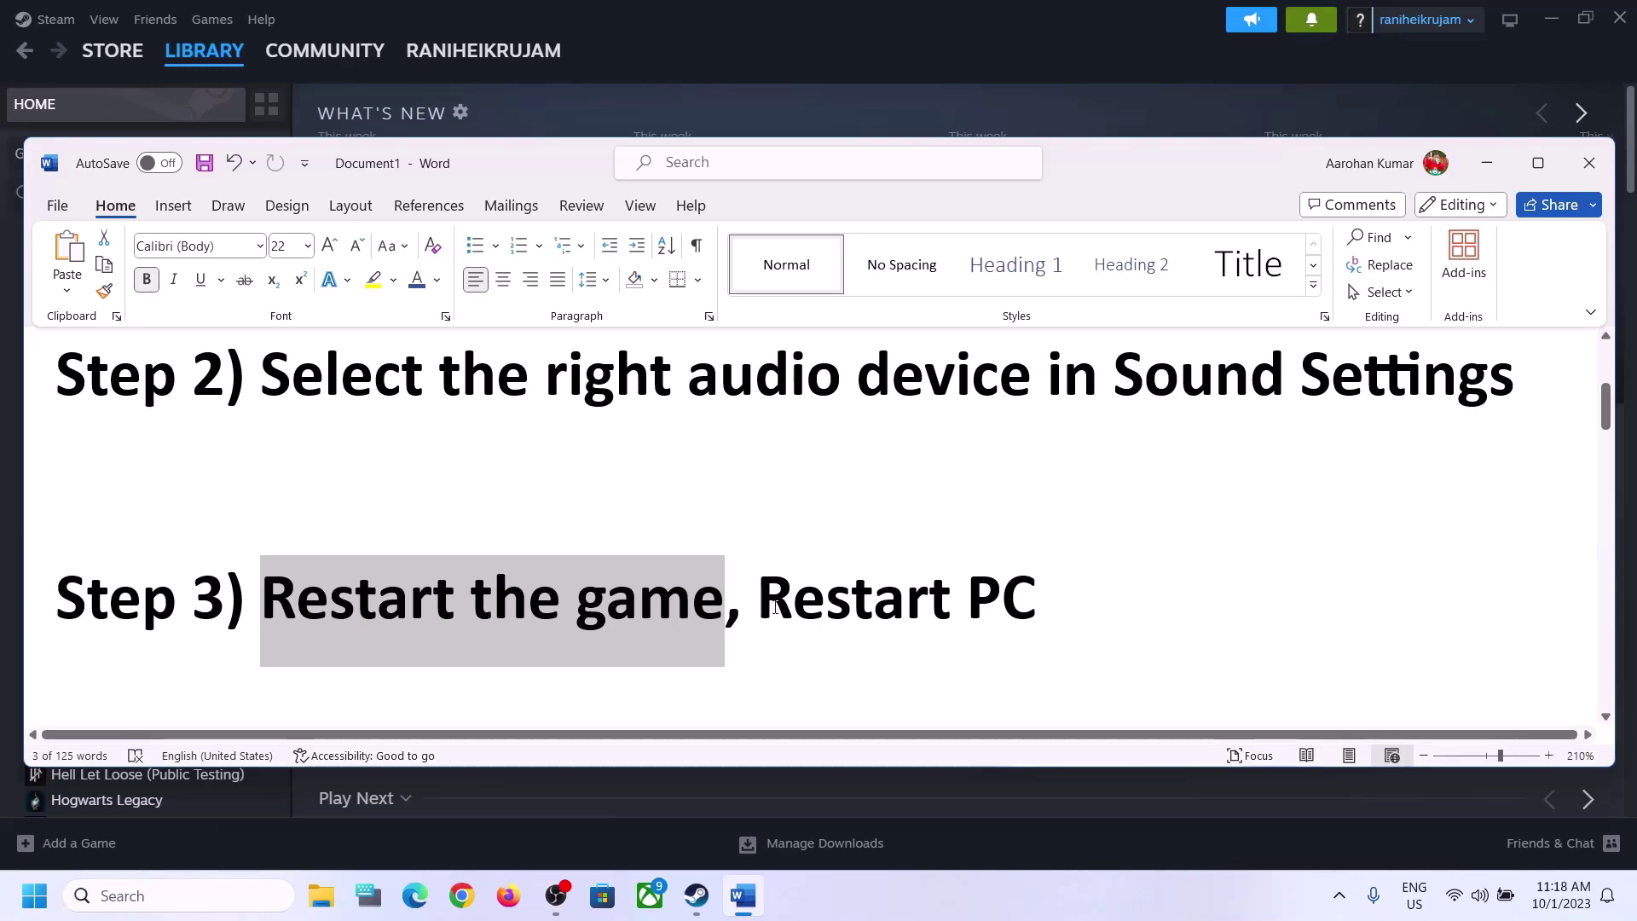
{"action": "left_click_drag", "start_coordinate": [759, 601], "coordinate": [1034, 607]}
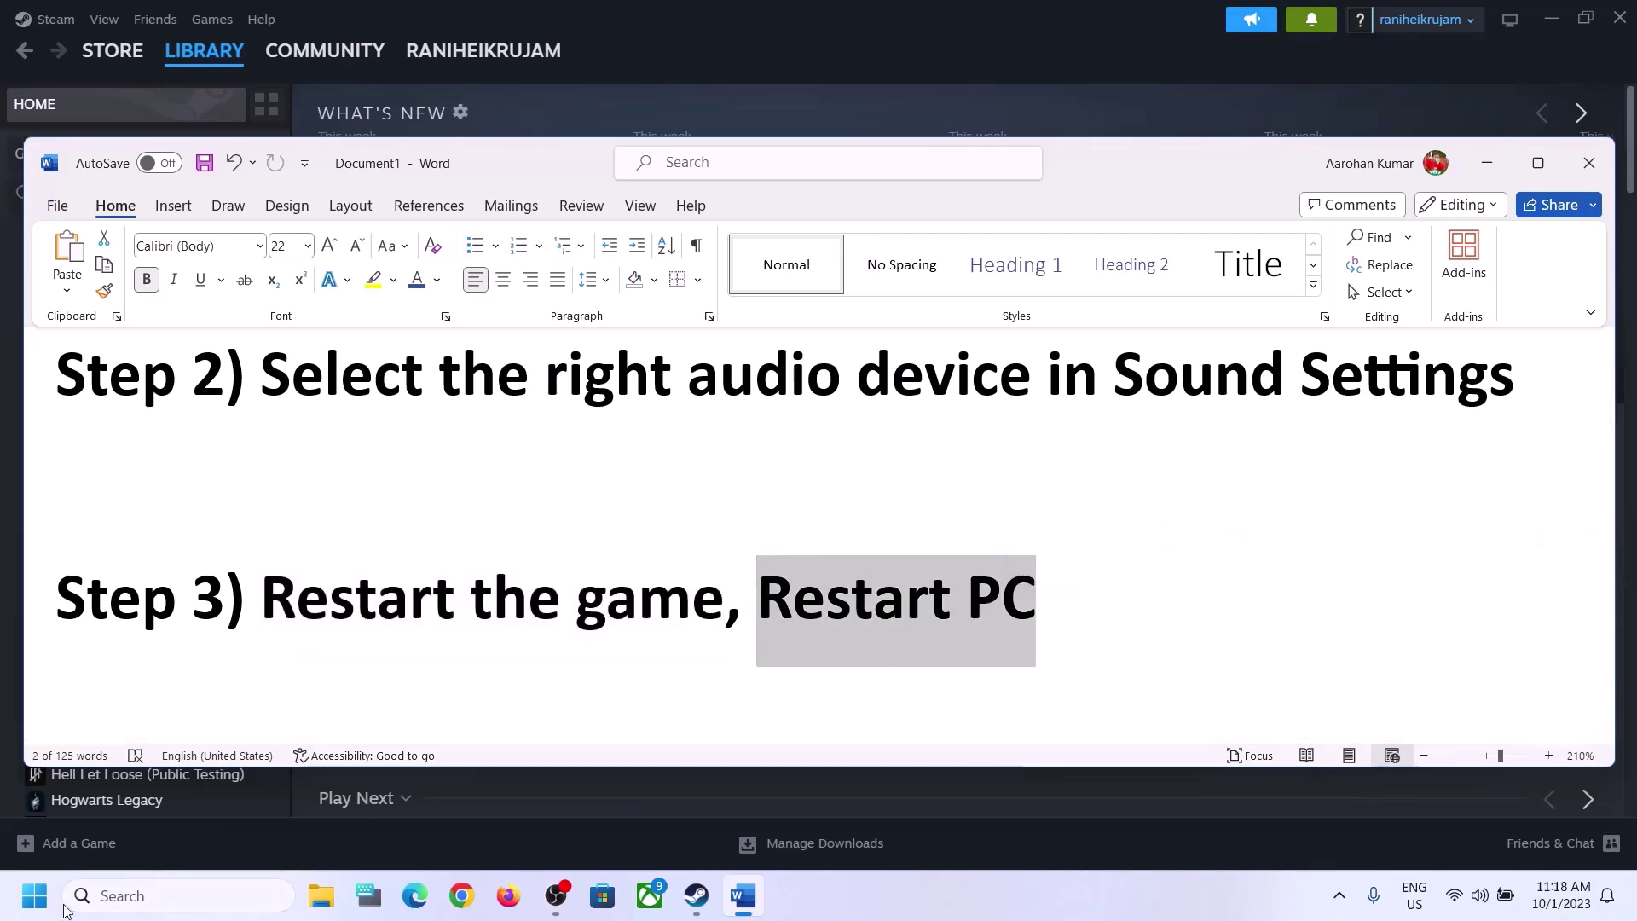
- Locate the Restart option among the Windows power options, and dismiss it without restarting
{"action": "left_click", "coordinate": [34, 895]}
{"action": "left_click", "coordinate": [620, 821]}
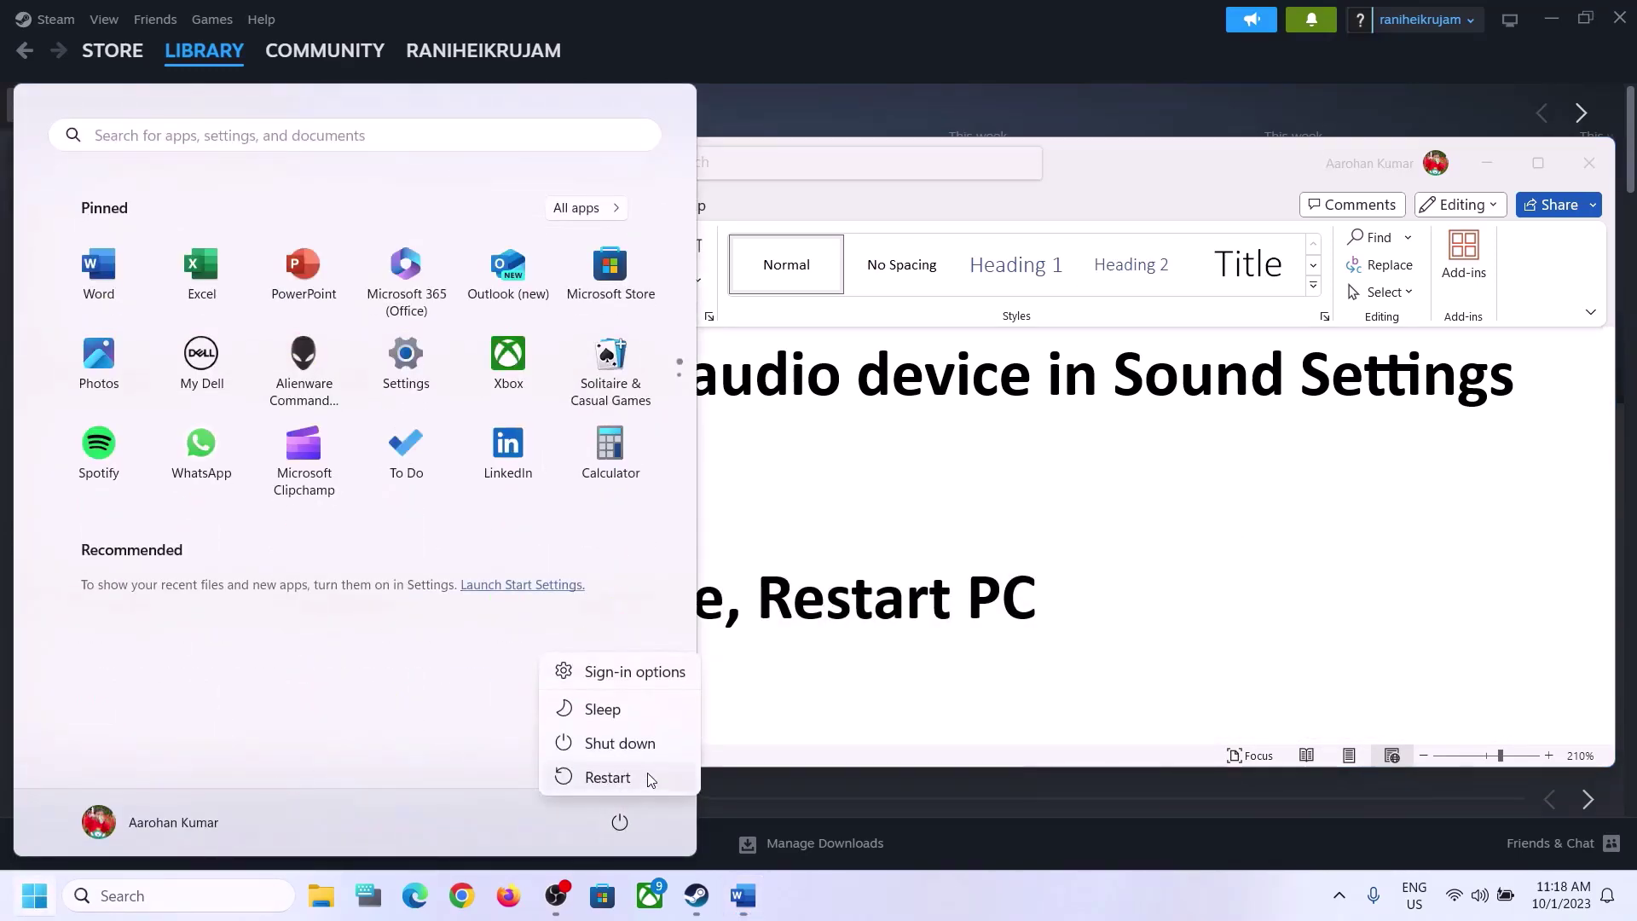
{"action": "left_click", "coordinate": [1426, 634]}
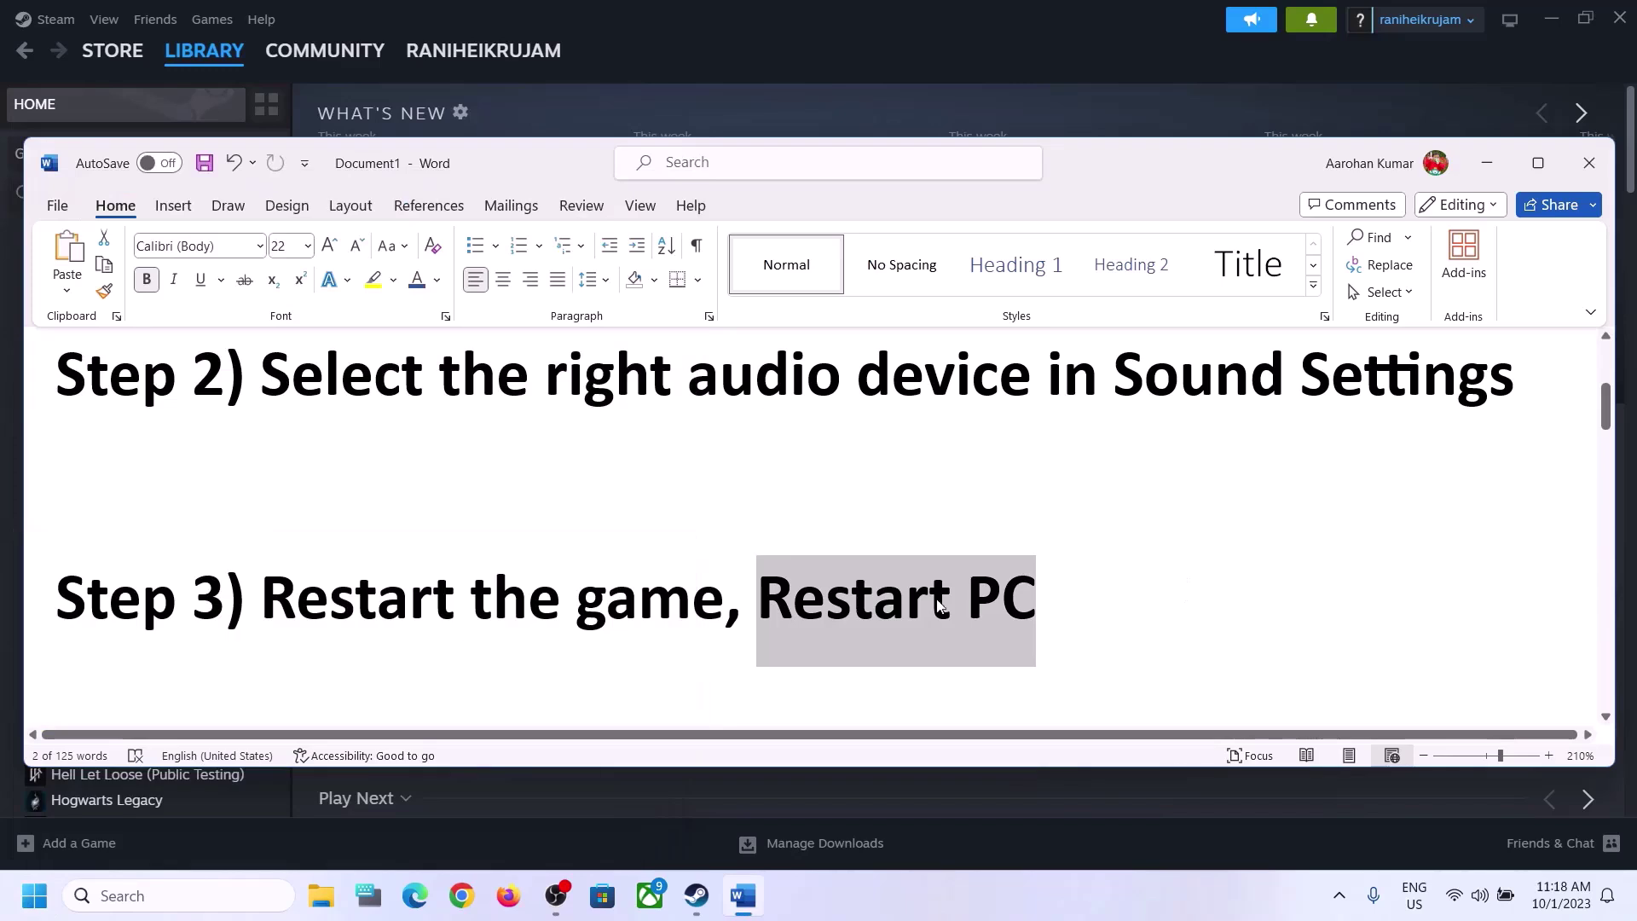
- Recheck the selected sound output device in the quick settings and close them
{"action": "left_click", "coordinate": [1484, 897]}
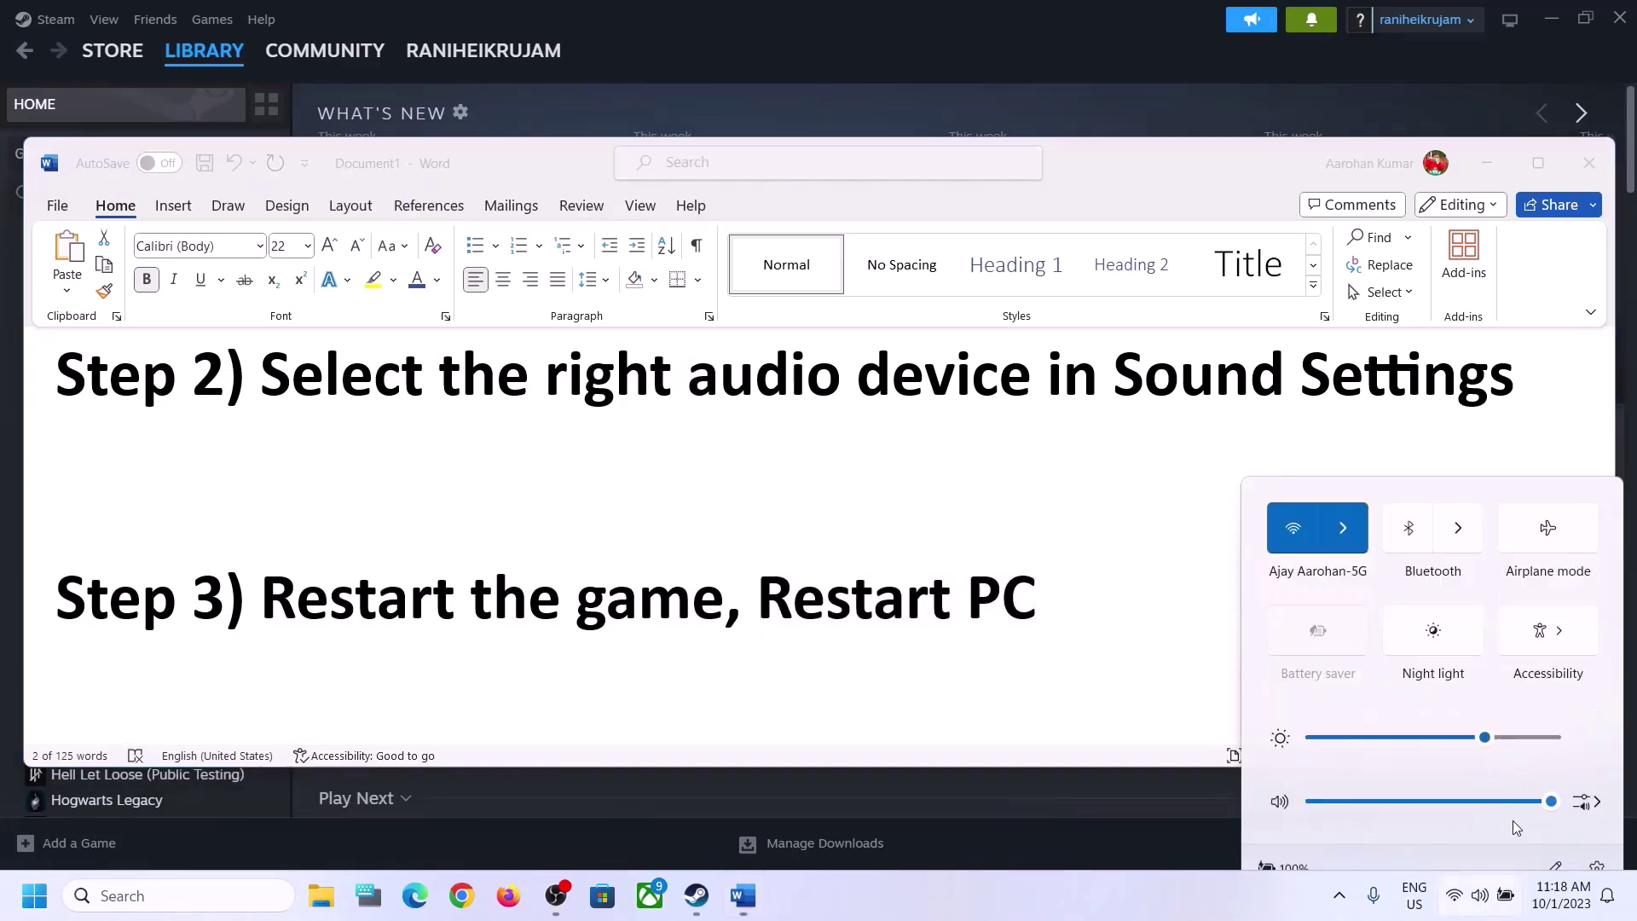
{"action": "left_click", "coordinate": [1590, 765]}
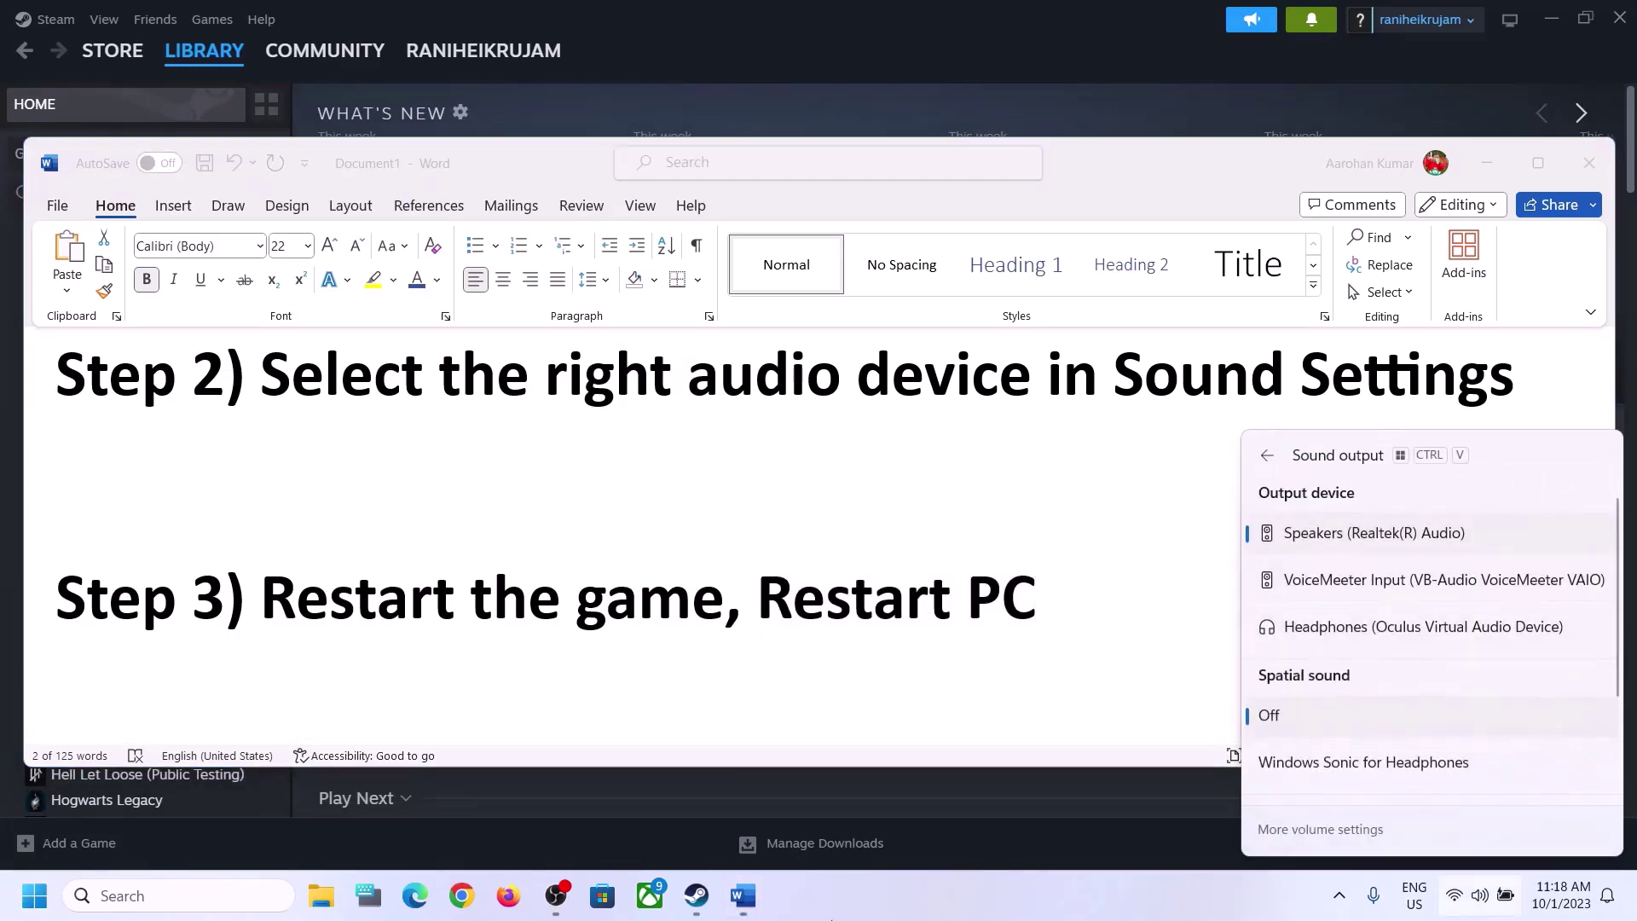
{"action": "left_click", "coordinate": [802, 657]}
- Highlight the Step 4 instruction in the notes about setting the sound sample rate to 48/44k Hz
{"action": "left_click", "coordinate": [561, 580]}
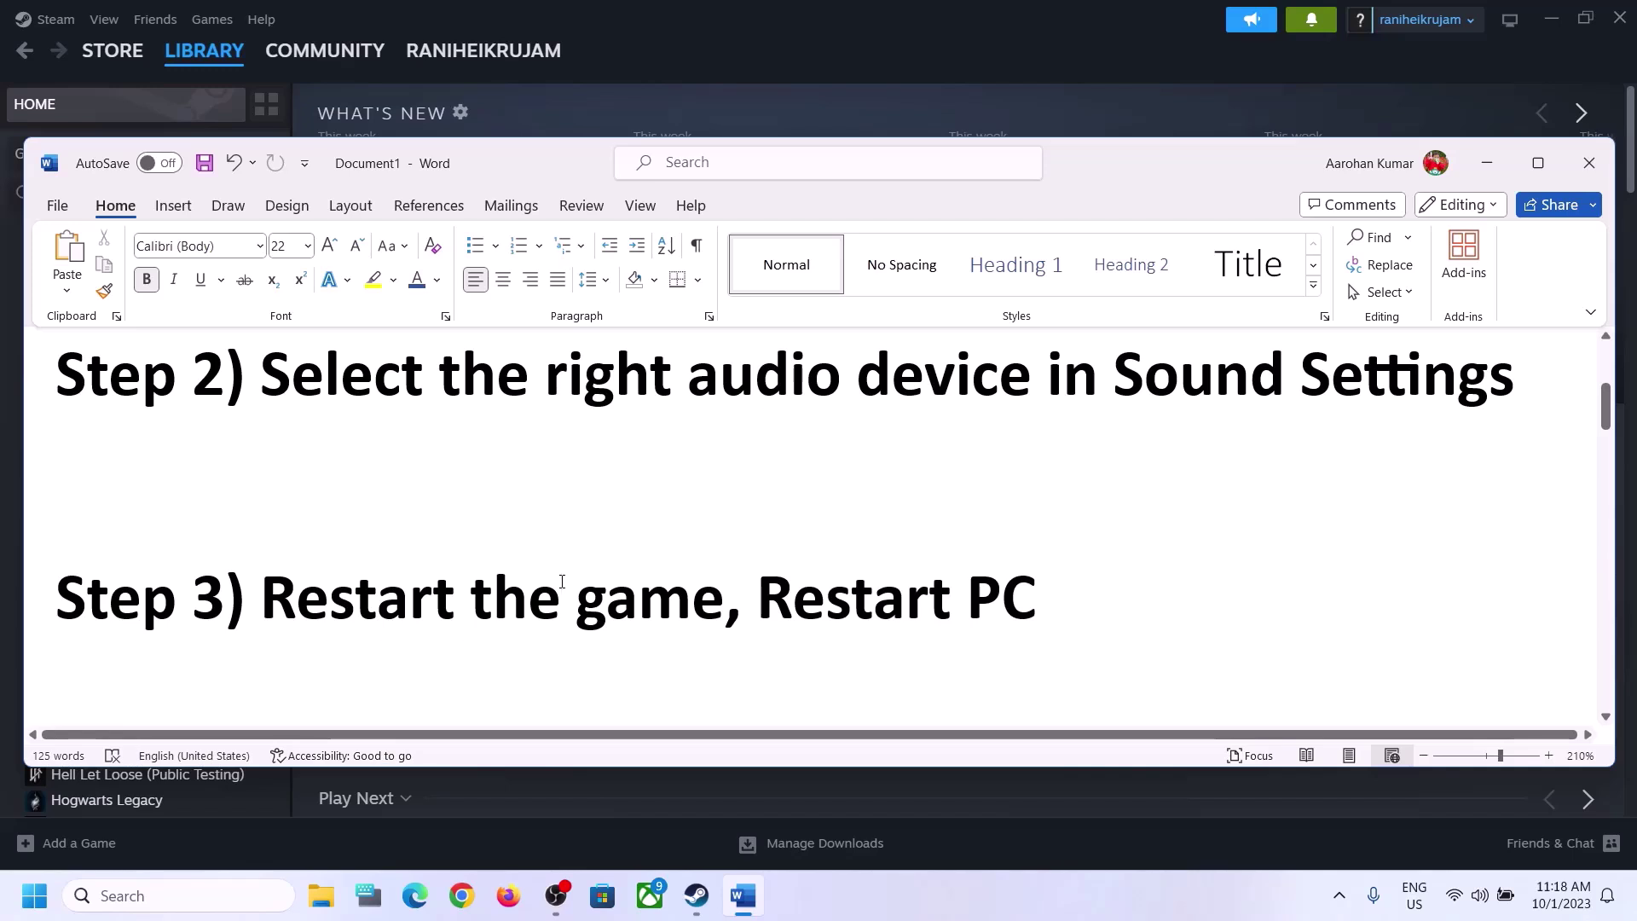
{"action": "scroll", "coordinate": [562, 582], "scroll_direction": "down", "scroll_amount": 3}
{"action": "left_click_drag", "start_coordinate": [273, 509], "coordinate": [559, 622]}
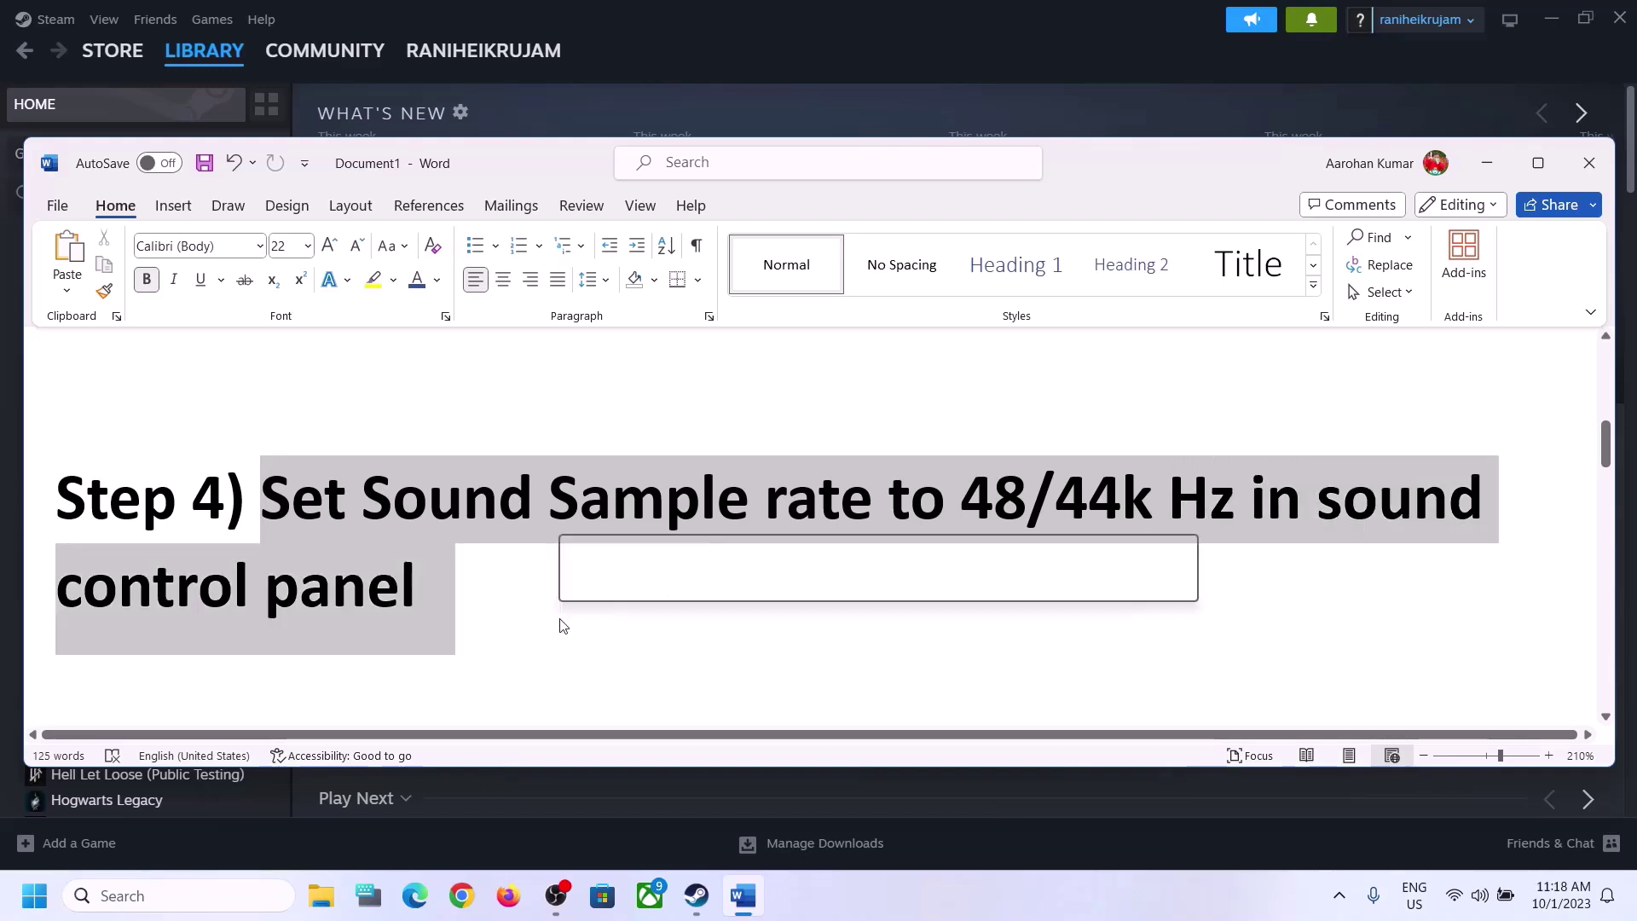
- Find and open Control Panel, and bring up the Sound dialog from Hardware and Sound
{"action": "left_click", "coordinate": [188, 909]}
{"action": "type", "text": "control"}
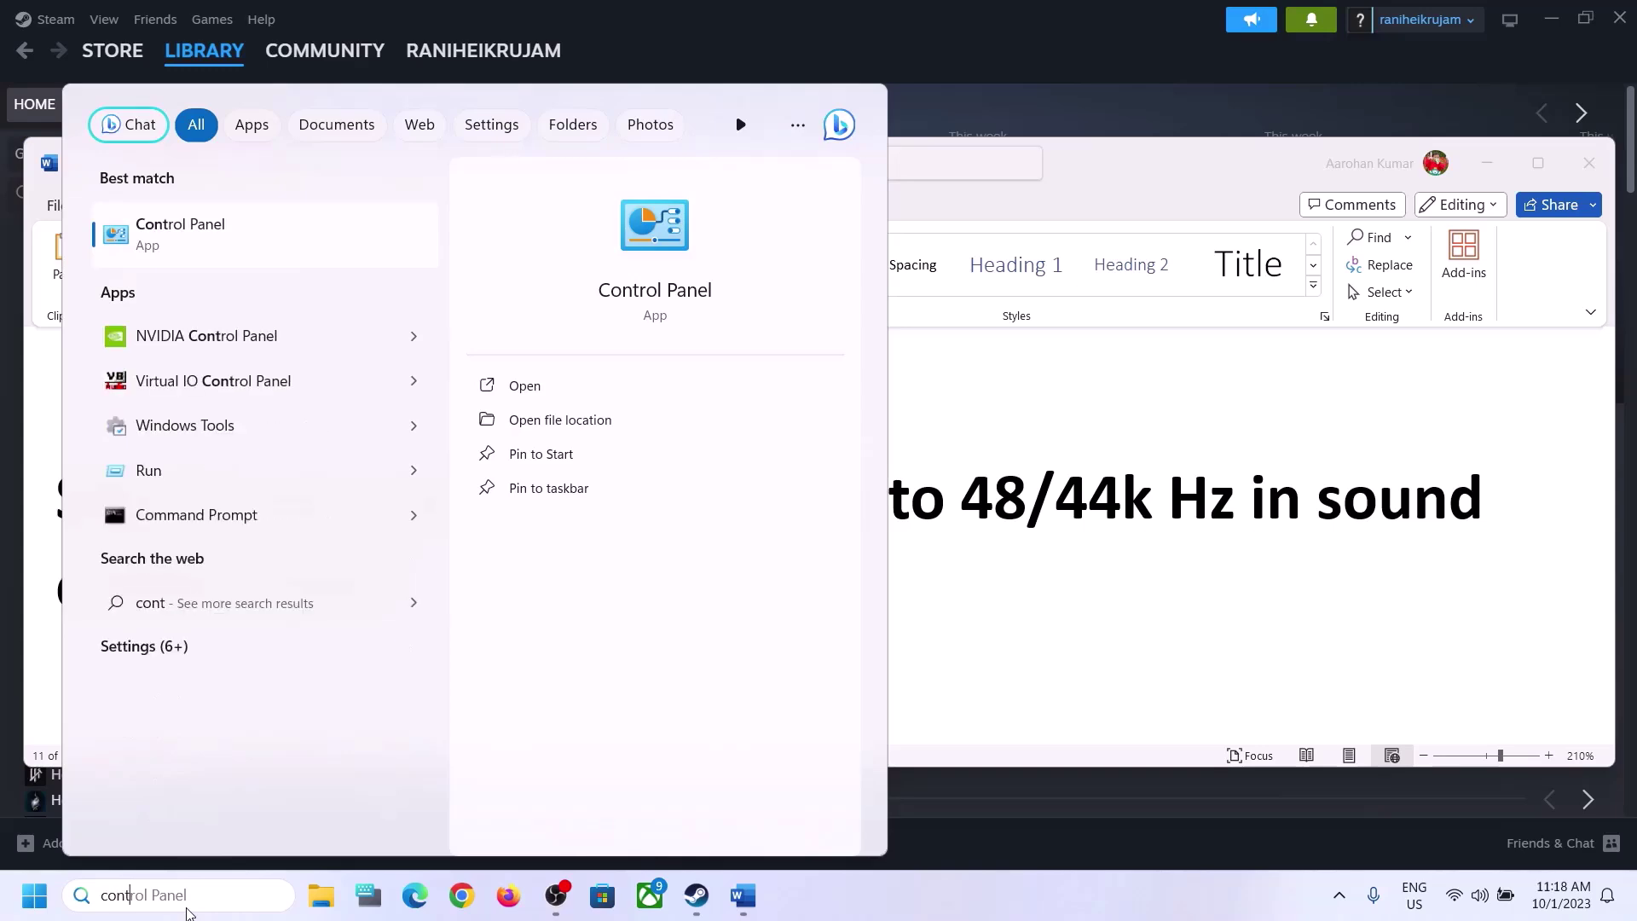
{"action": "left_click", "coordinate": [229, 244]}
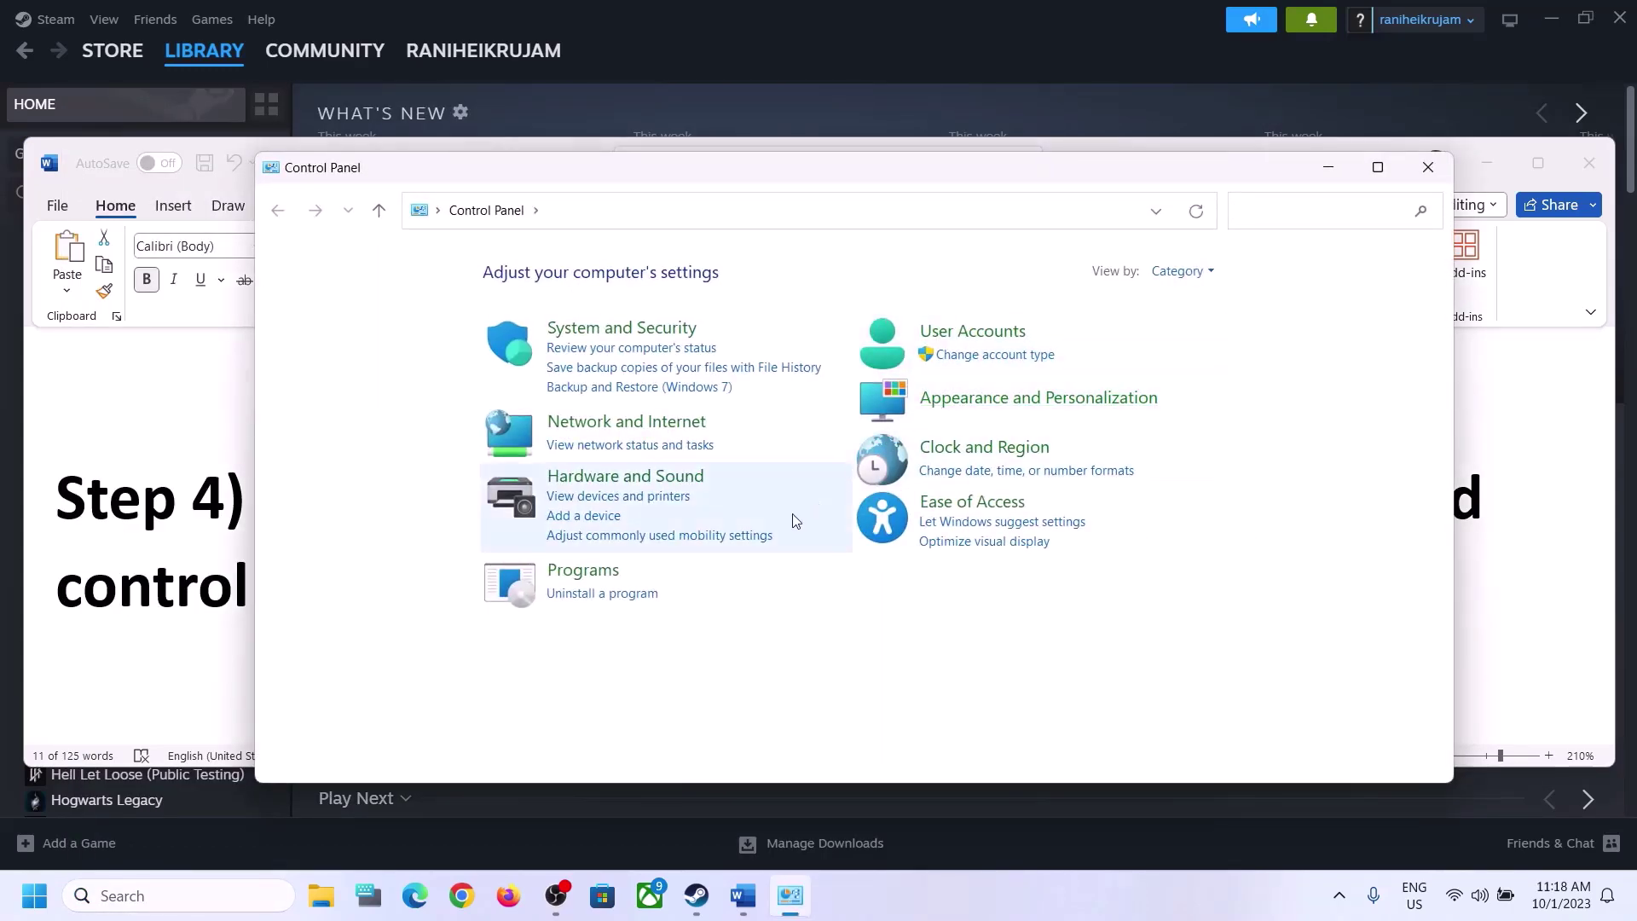
{"action": "left_click", "coordinate": [616, 476]}
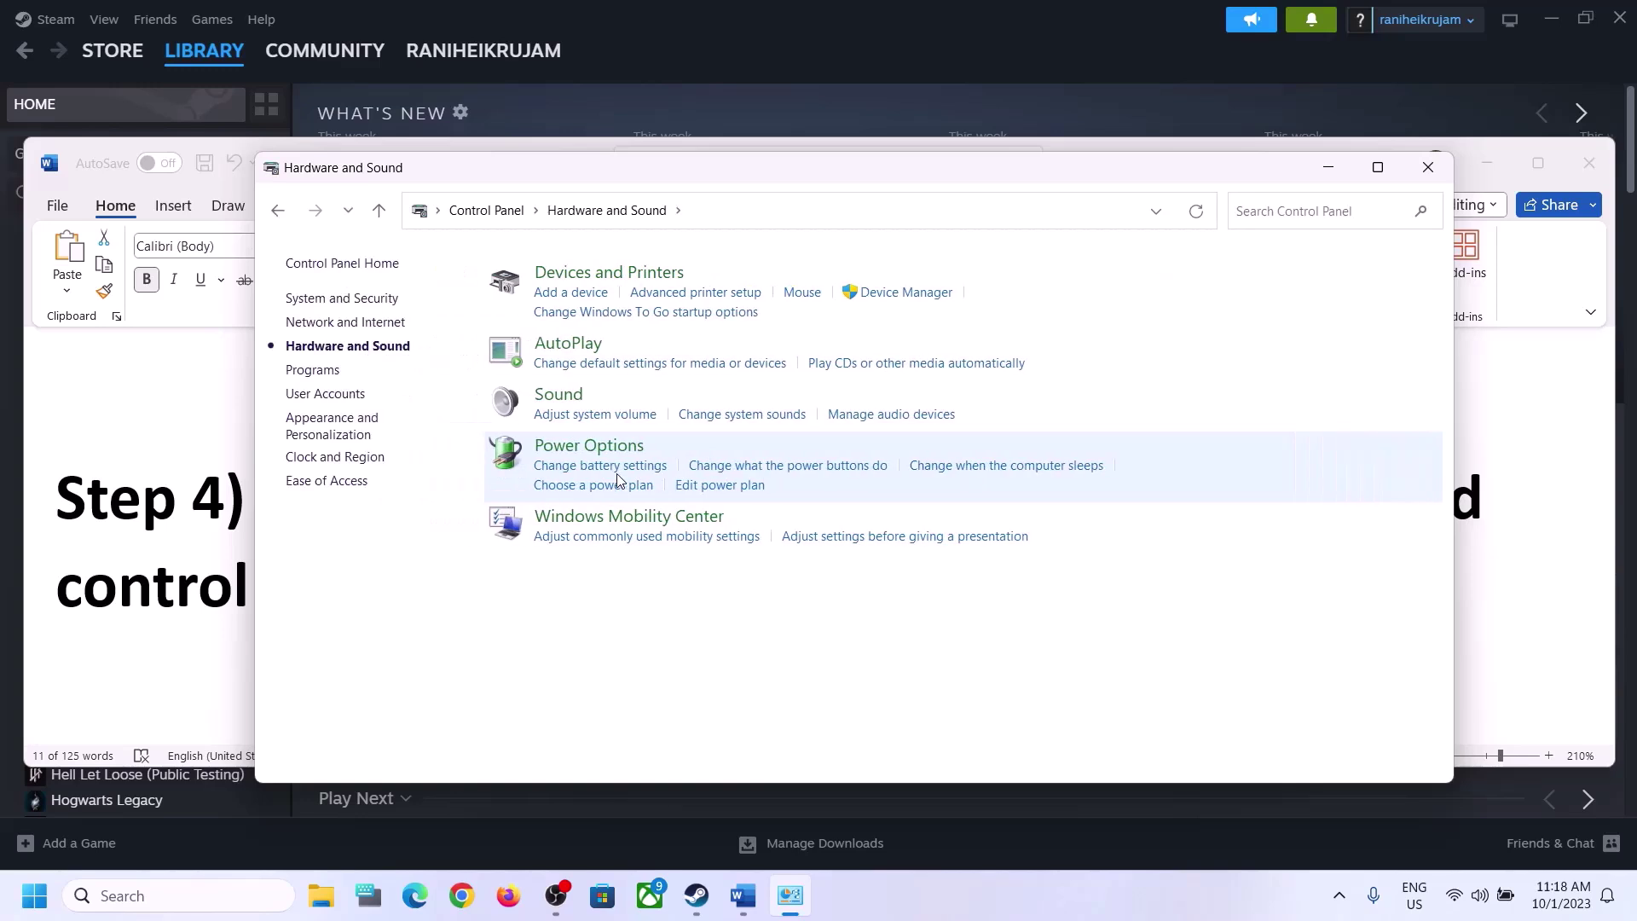
{"action": "left_click", "coordinate": [567, 403]}
{"action": "left_click_drag", "start_coordinate": [399, 176], "coordinate": [777, 148]}
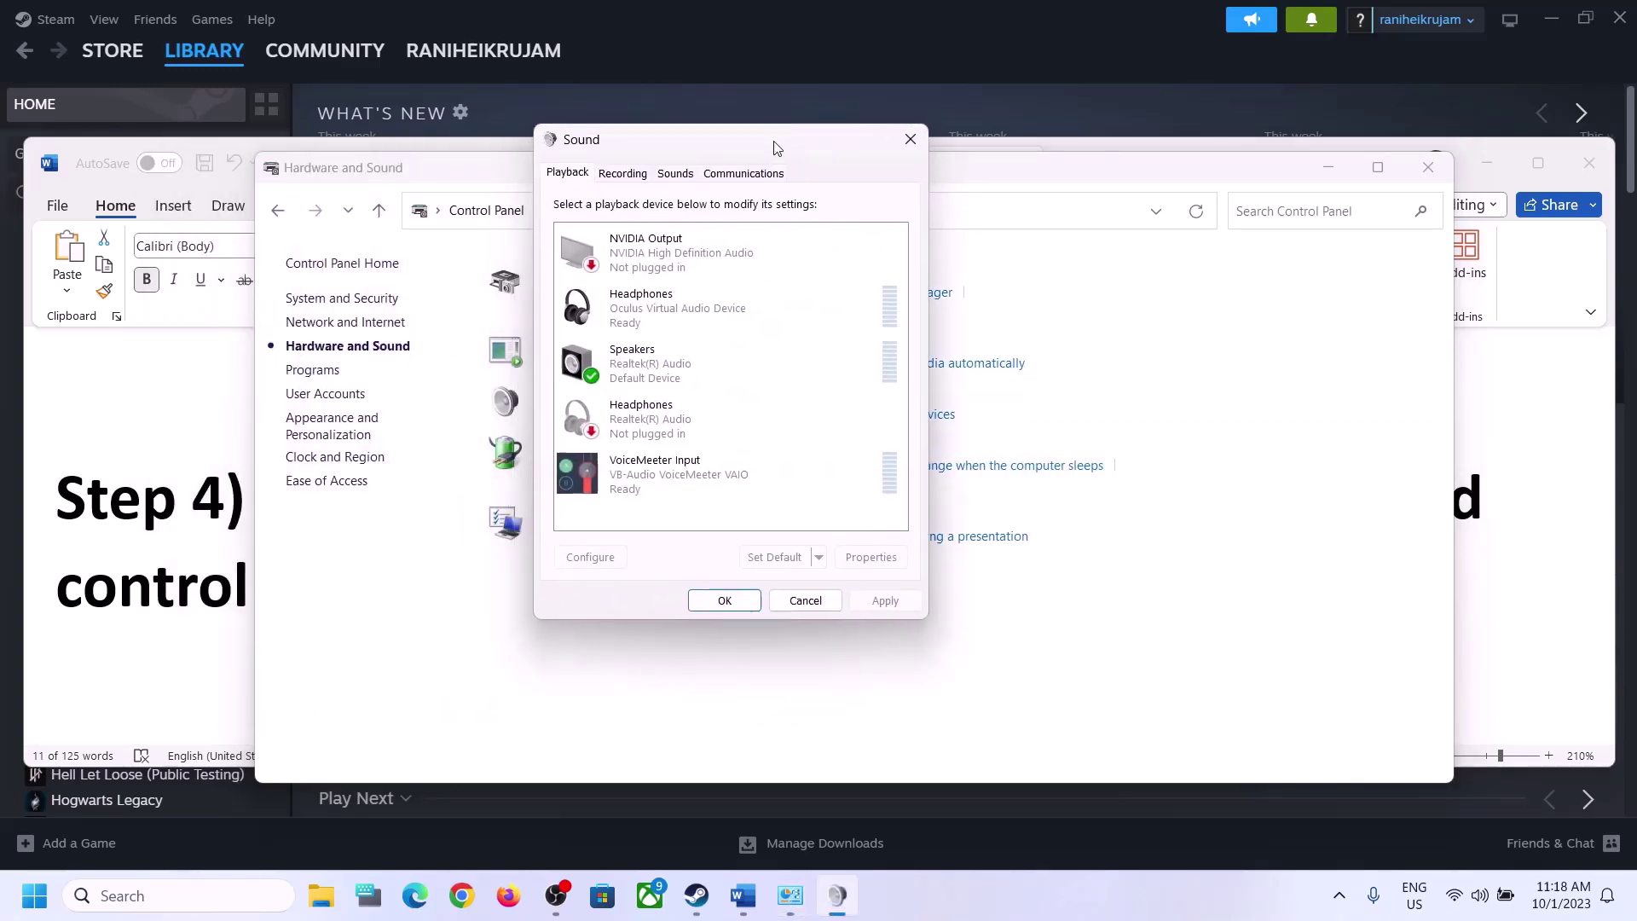
- Open the properties of the Speakers (Realtek(R) Audio) playback device
{"action": "left_click", "coordinate": [666, 378]}
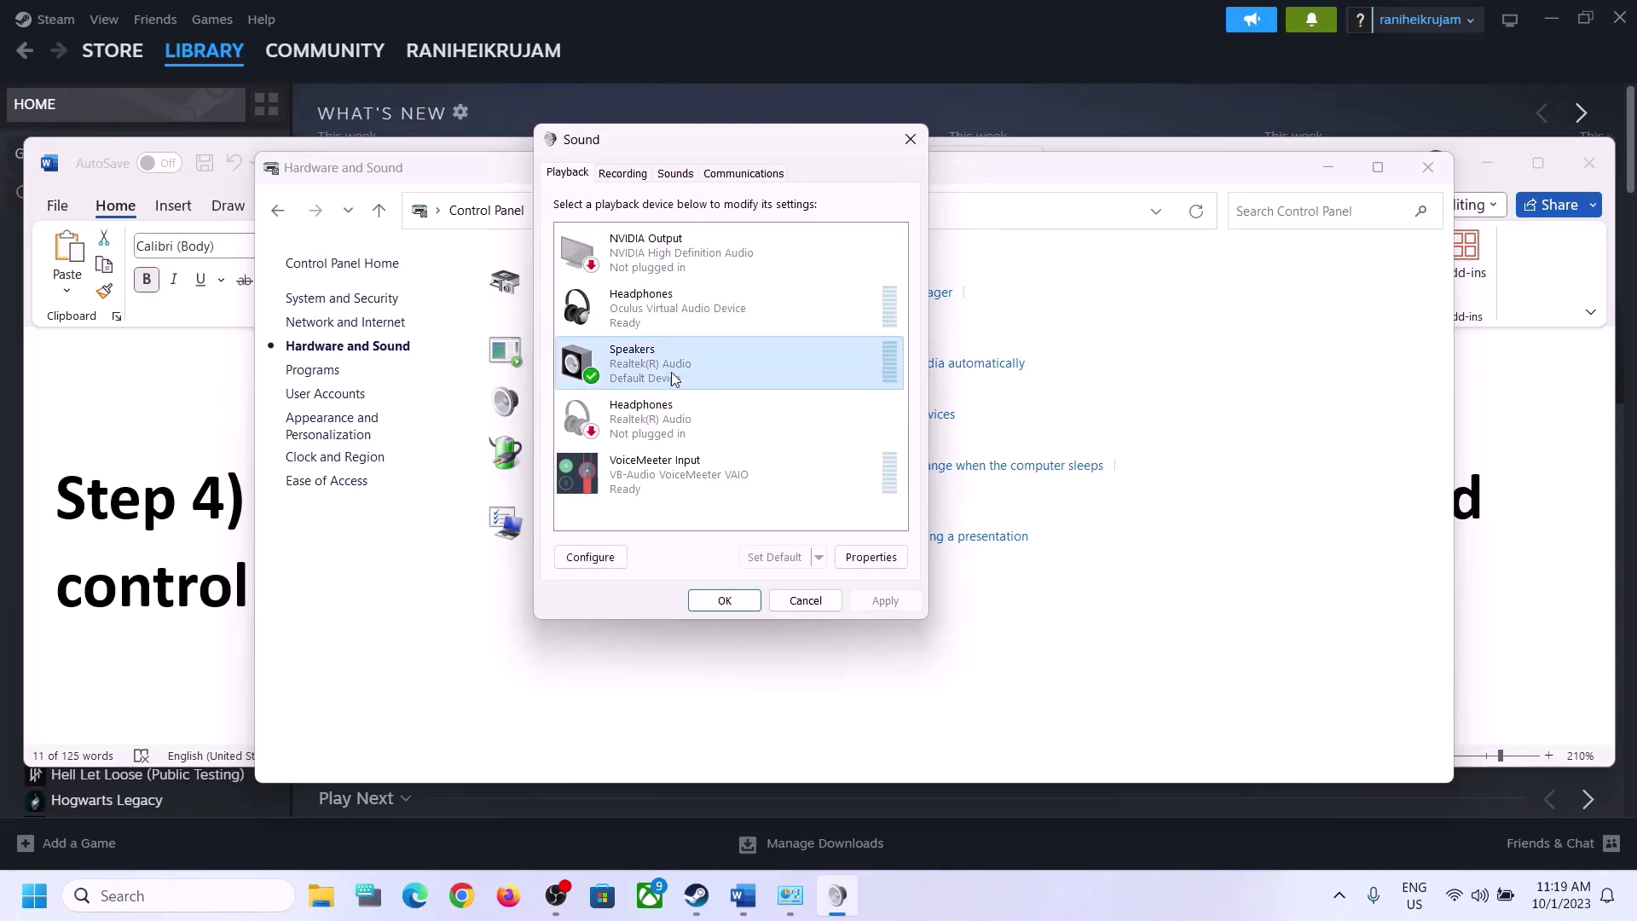
{"action": "left_click", "coordinate": [660, 315]}
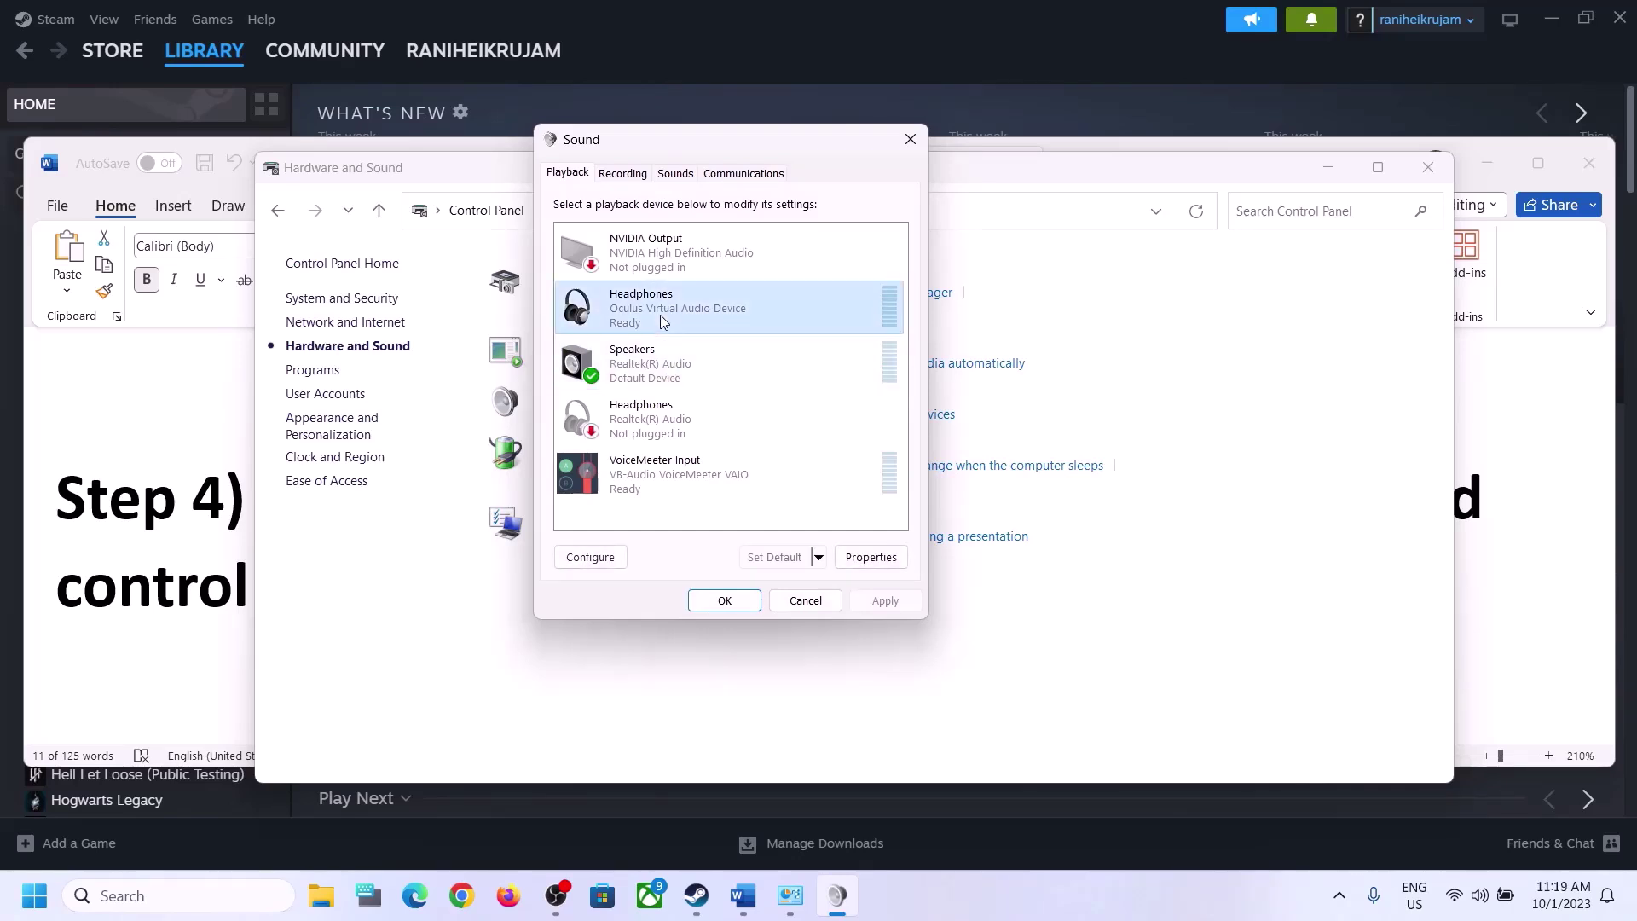
{"action": "left_click", "coordinate": [655, 362]}
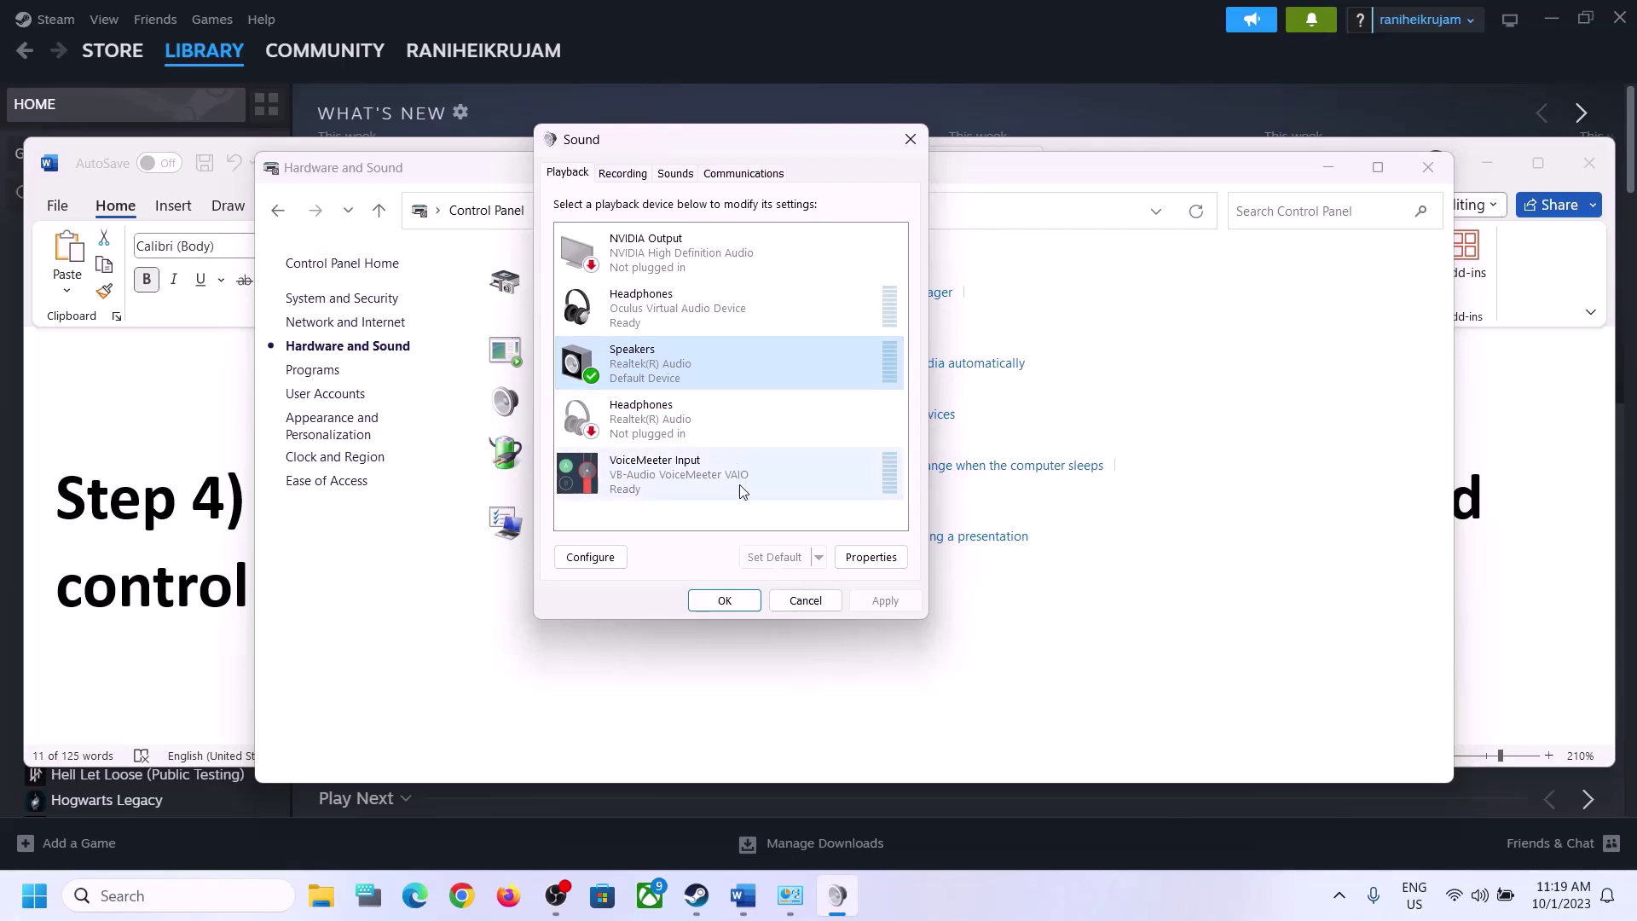
{"action": "right_click", "coordinate": [667, 372]}
{"action": "left_click", "coordinate": [740, 533]}
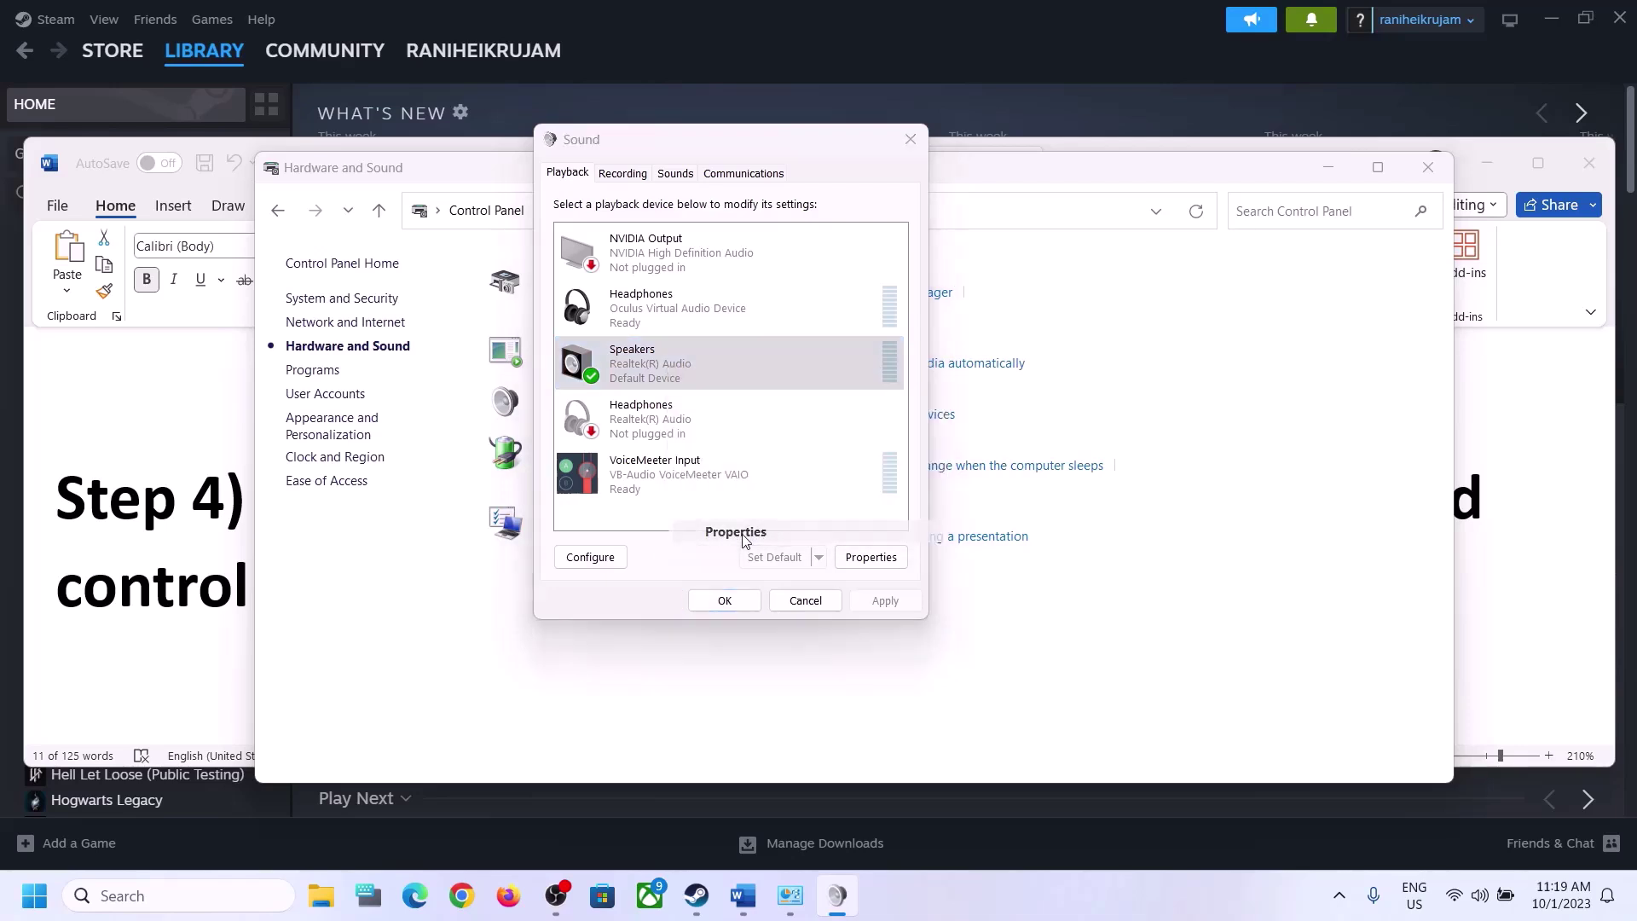
- Set the speakers' default format to 16 bit, 48000 Hz and apply it
{"action": "left_click", "coordinate": [691, 252]}
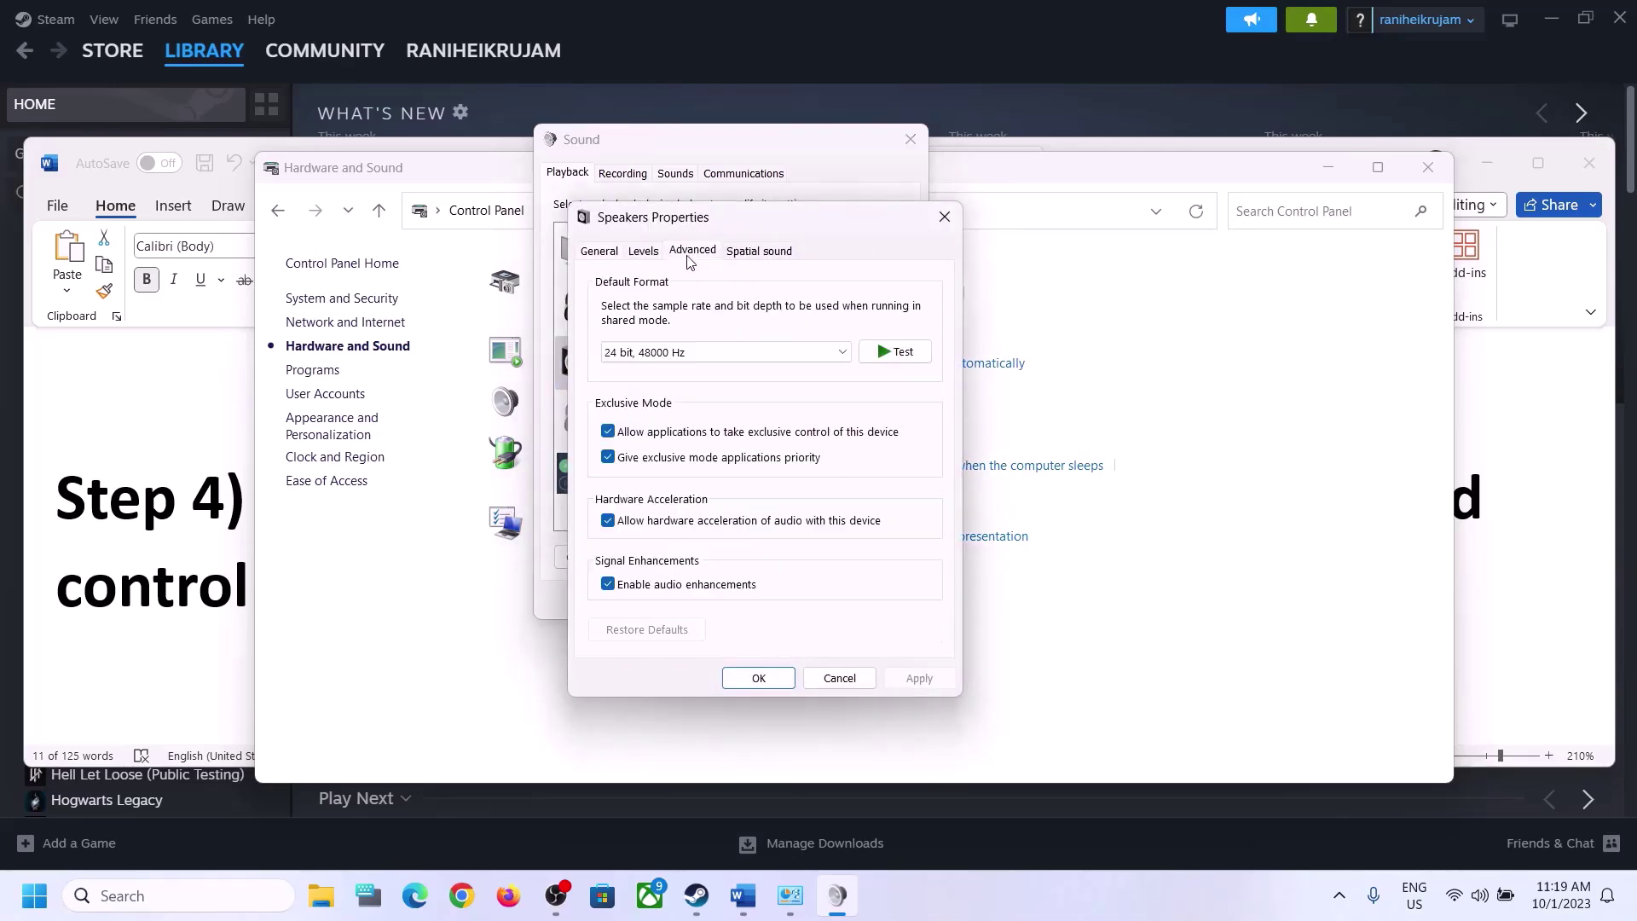
{"action": "left_click", "coordinate": [843, 353]}
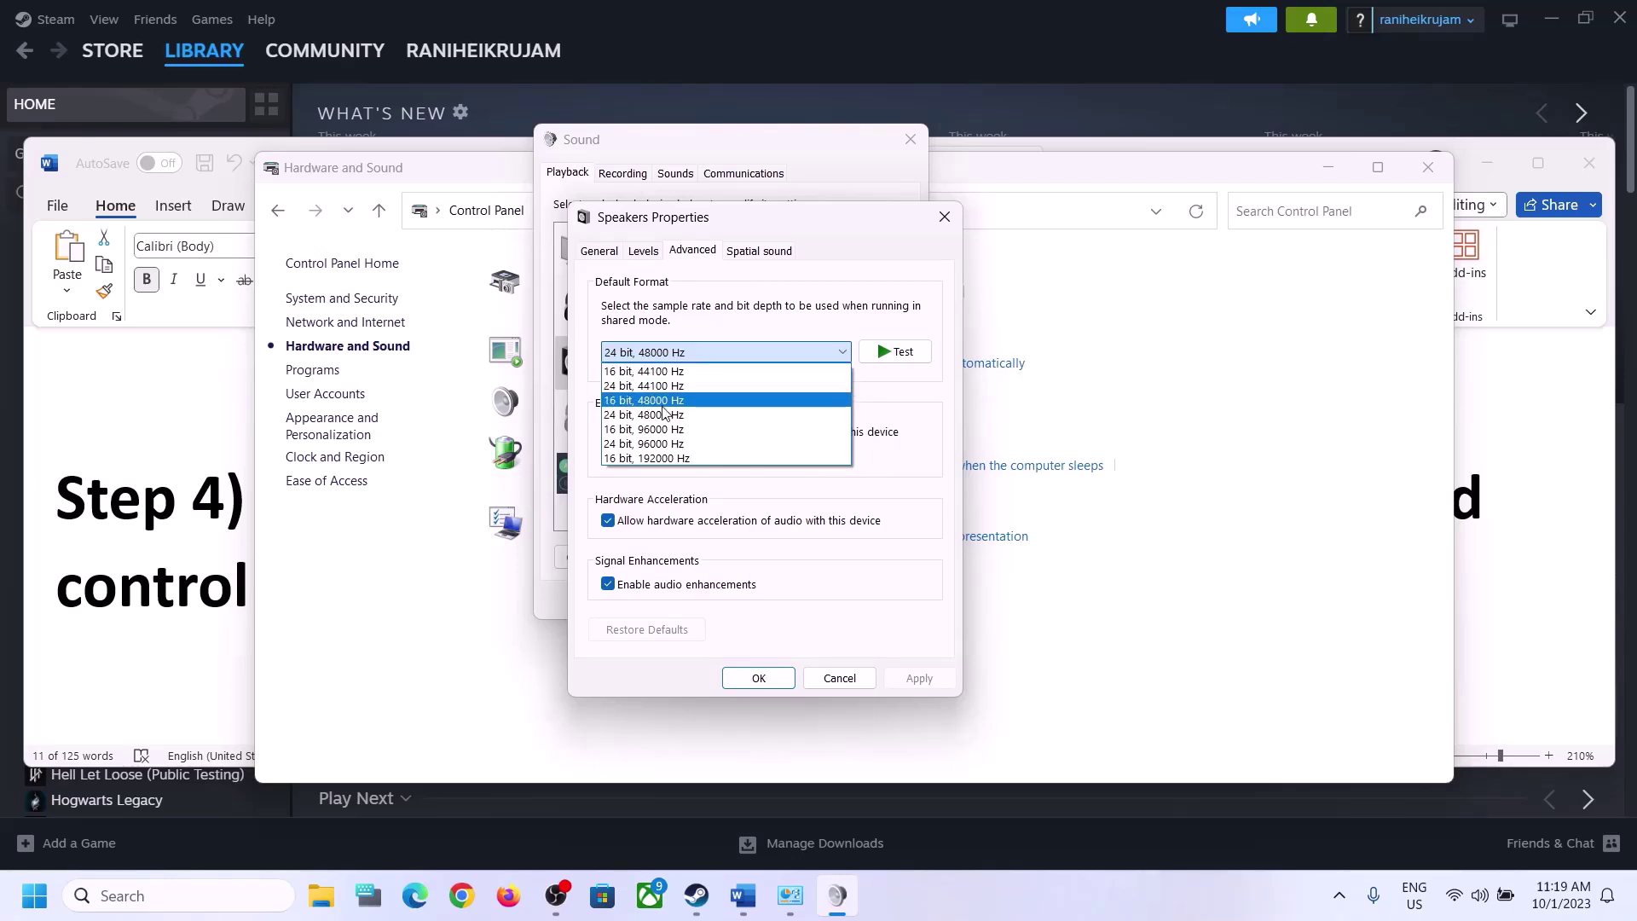
{"action": "left_click", "coordinate": [662, 405]}
{"action": "left_click", "coordinate": [919, 678]}
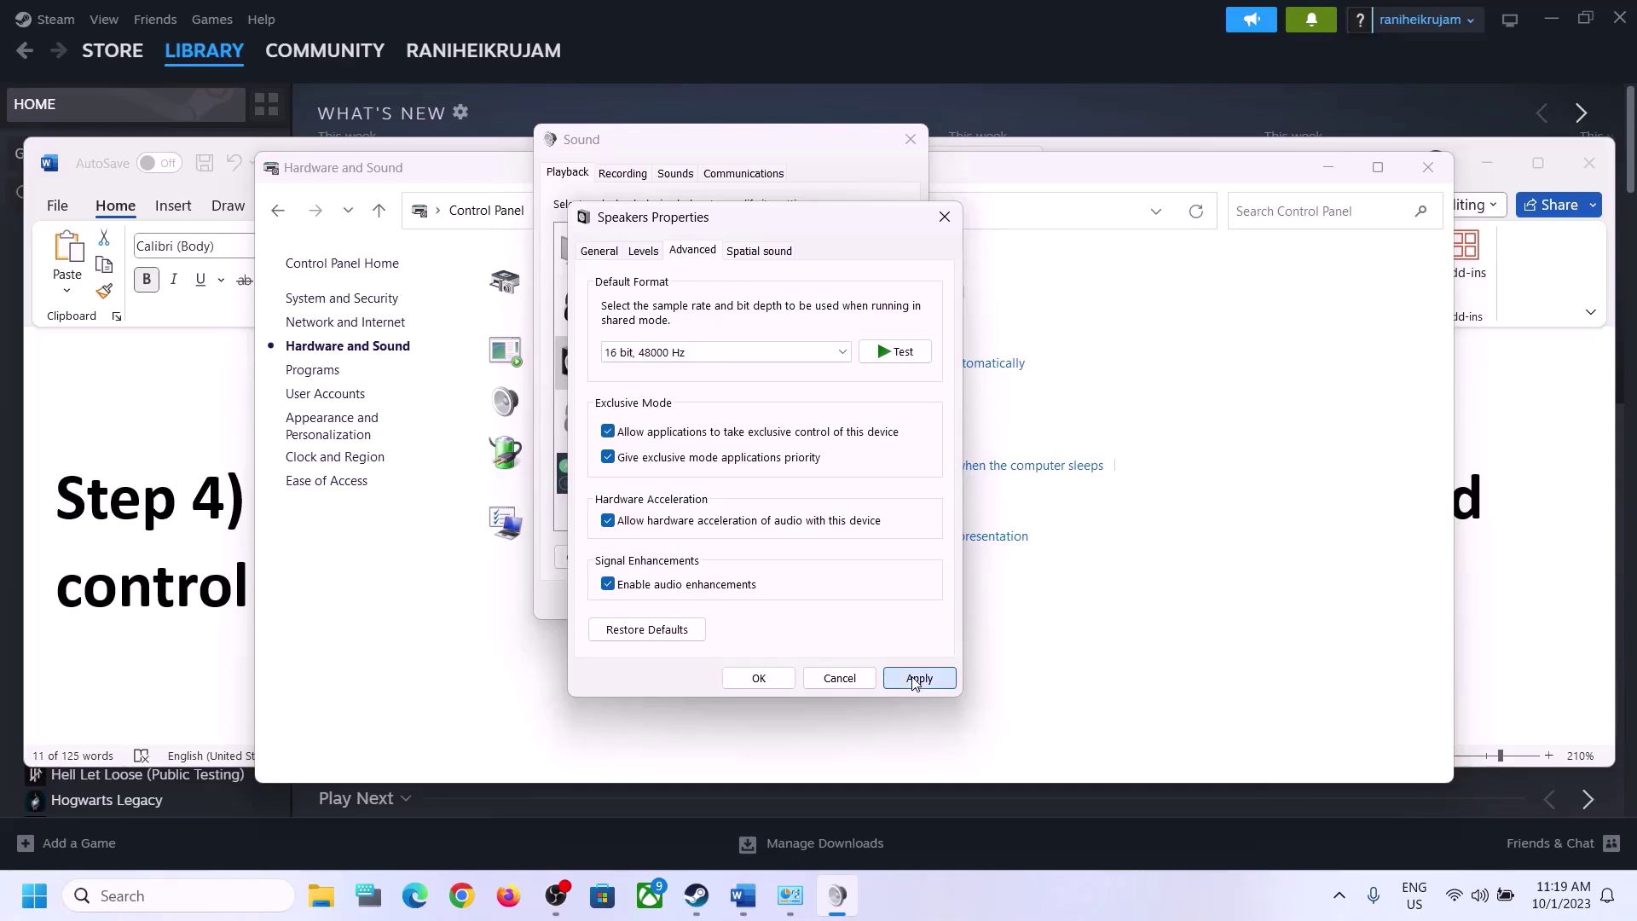
- Set the speakers' default format to 24 bit, 48000 Hz, apply it, and close the sound dialogs and Control Panel
{"action": "left_click", "coordinate": [701, 354]}
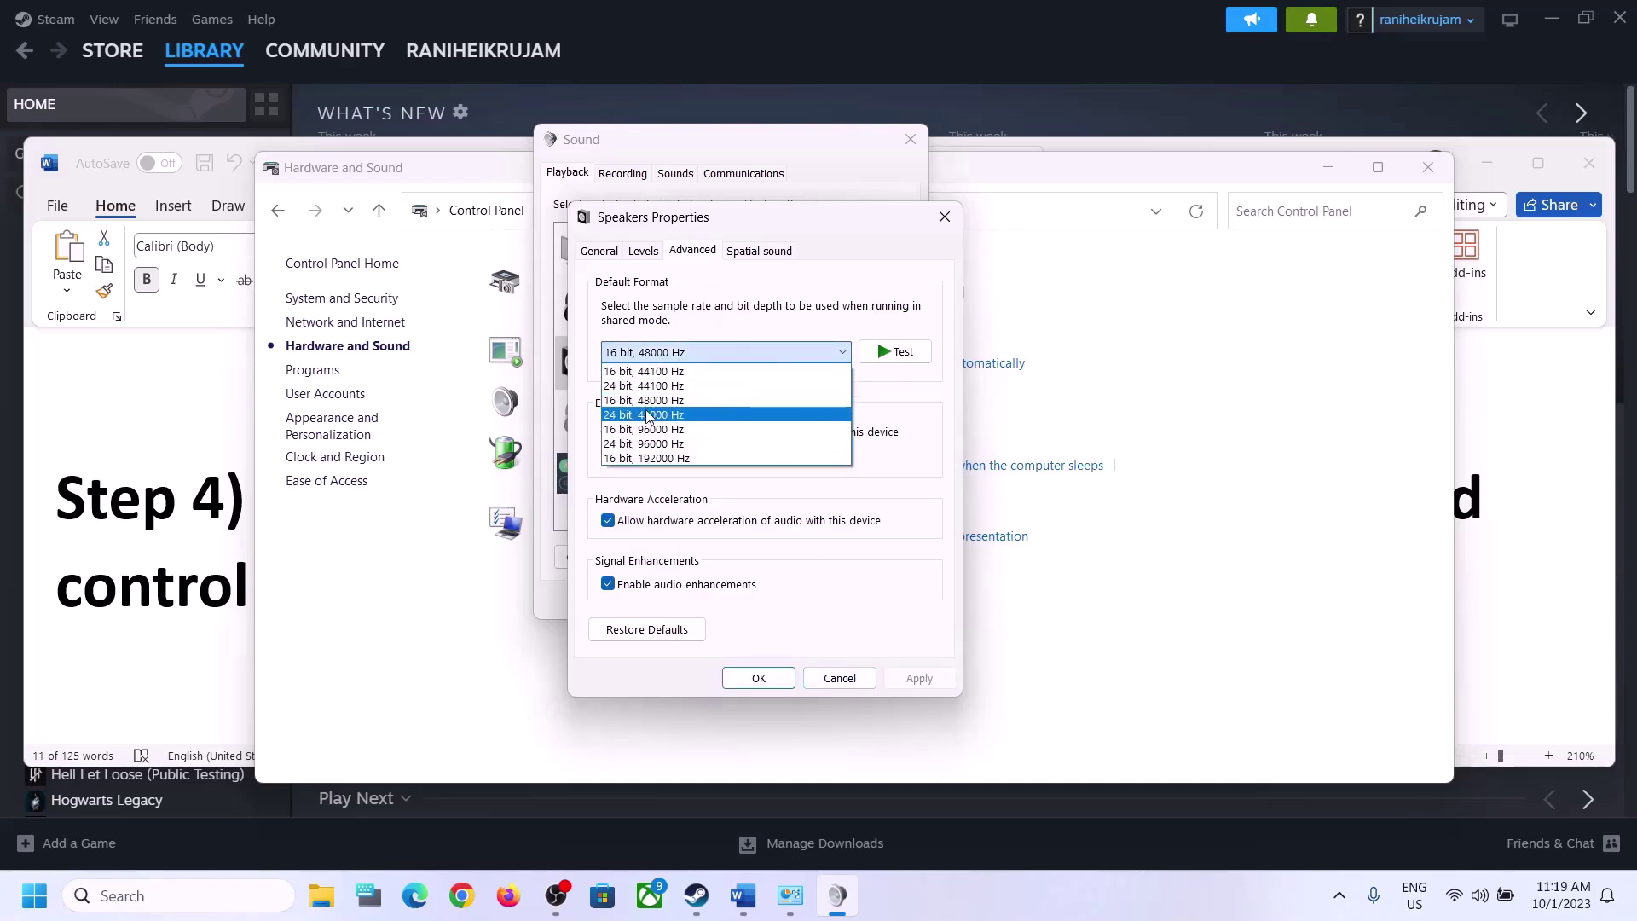
{"action": "left_click", "coordinate": [650, 418]}
{"action": "left_click", "coordinate": [917, 678]}
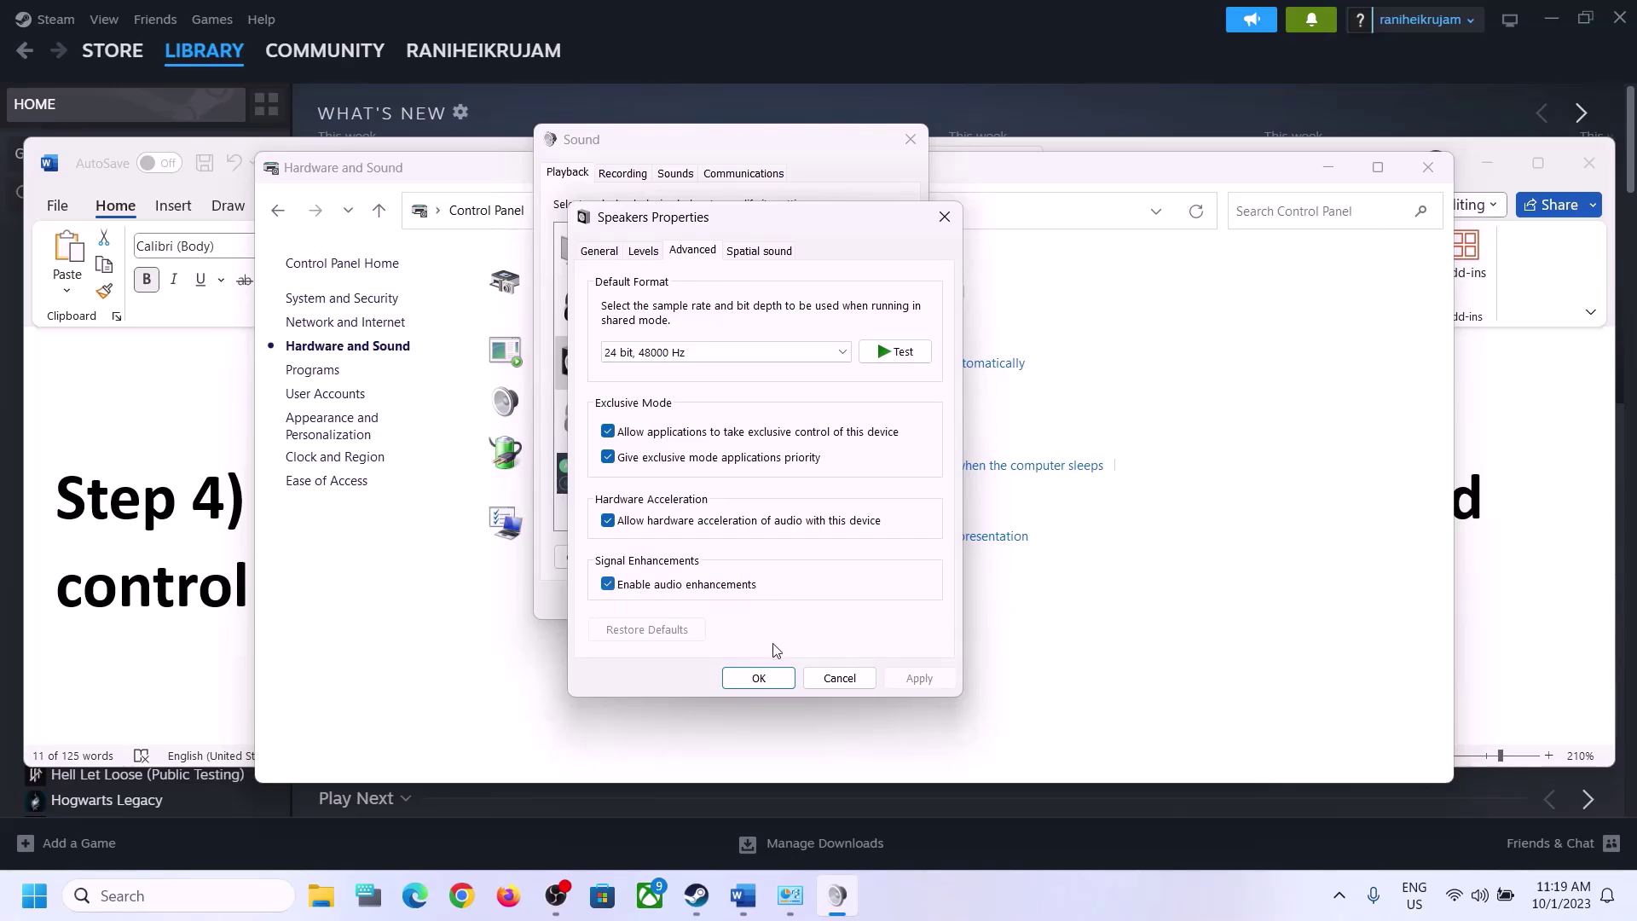
{"action": "left_click", "coordinate": [759, 678]}
{"action": "left_click", "coordinate": [754, 603]}
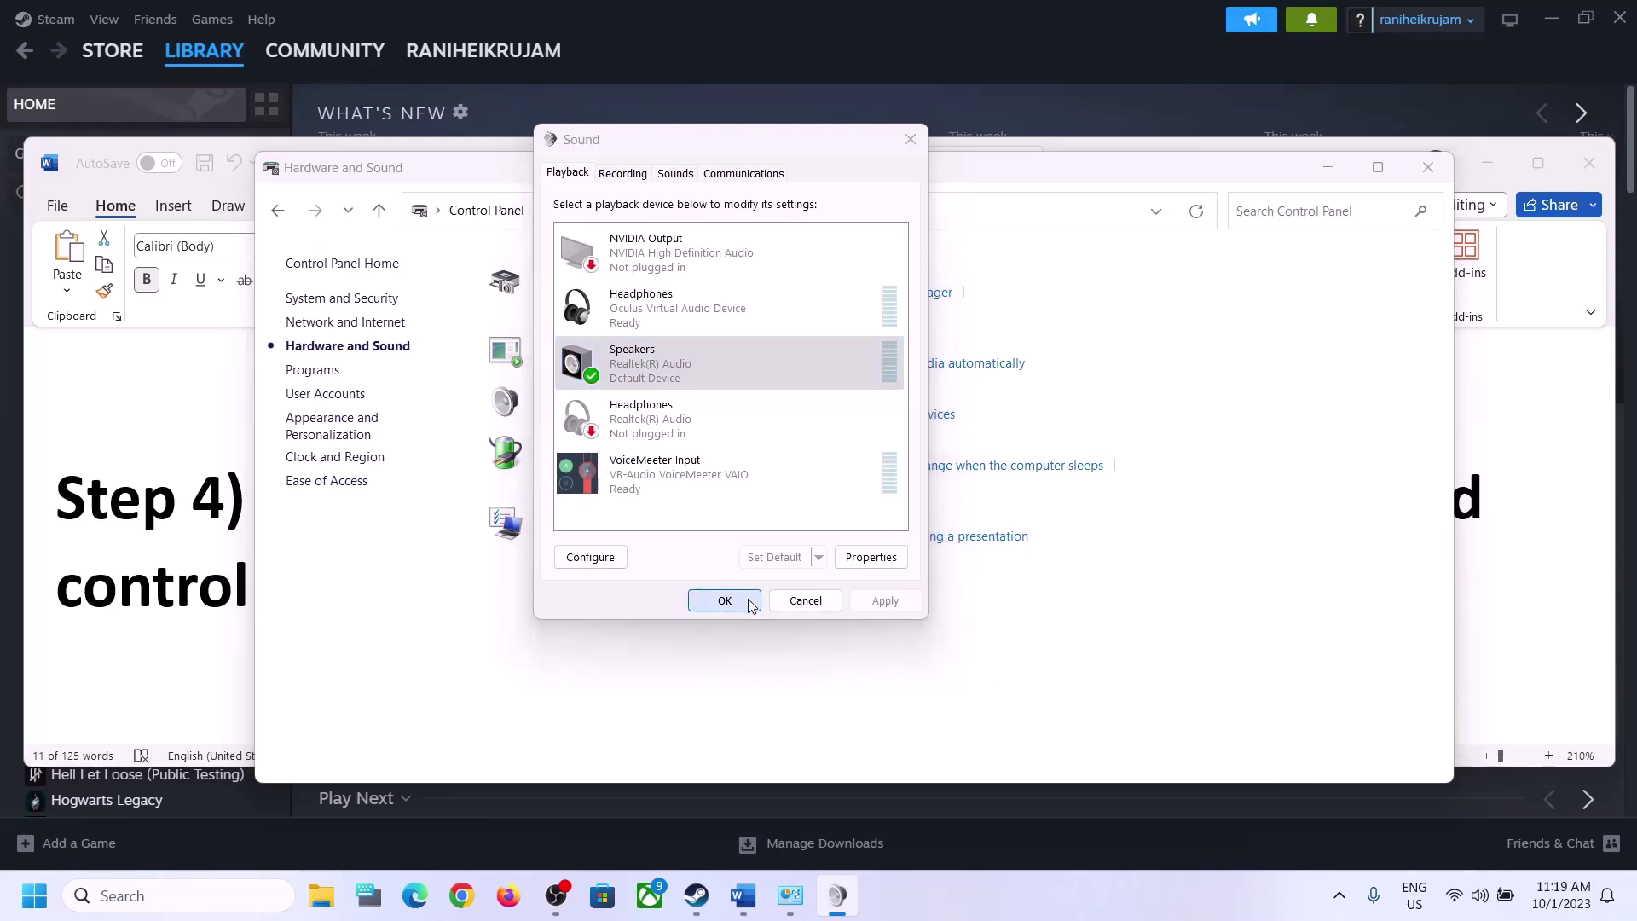
{"action": "left_click", "coordinate": [1428, 167]}
- Highlight the 48/44k Hz rate in Step 4 of the notes and the controller disconnect and reconnect instructions in Step 5
{"action": "left_click_drag", "start_coordinate": [890, 499], "coordinate": [1241, 499]}
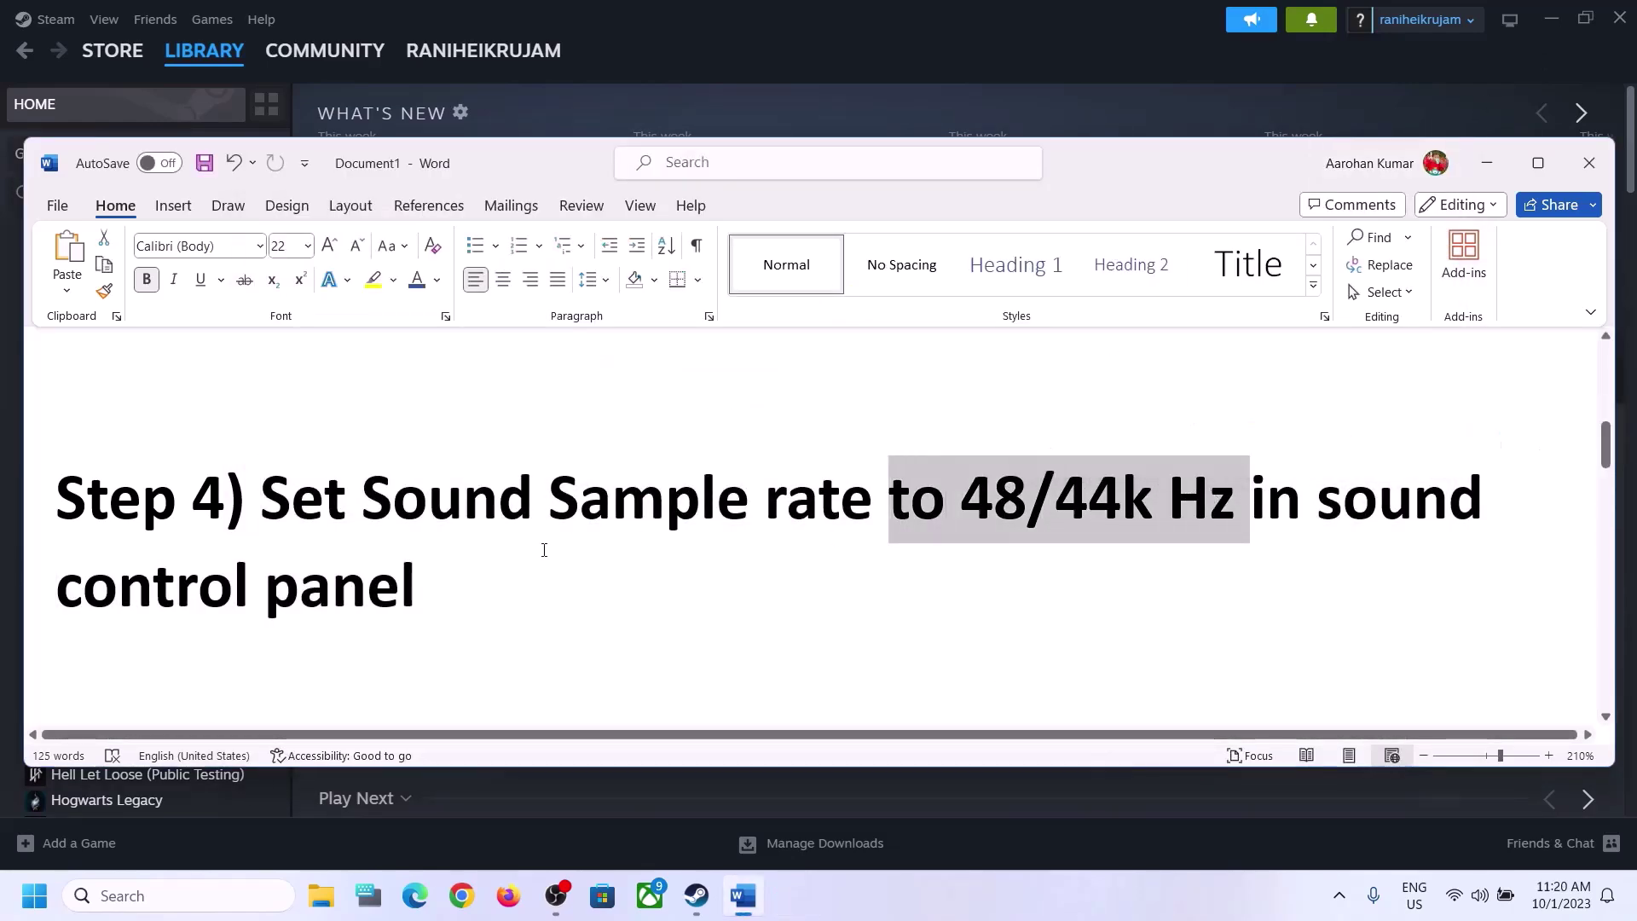
{"action": "left_click", "coordinate": [509, 555]}
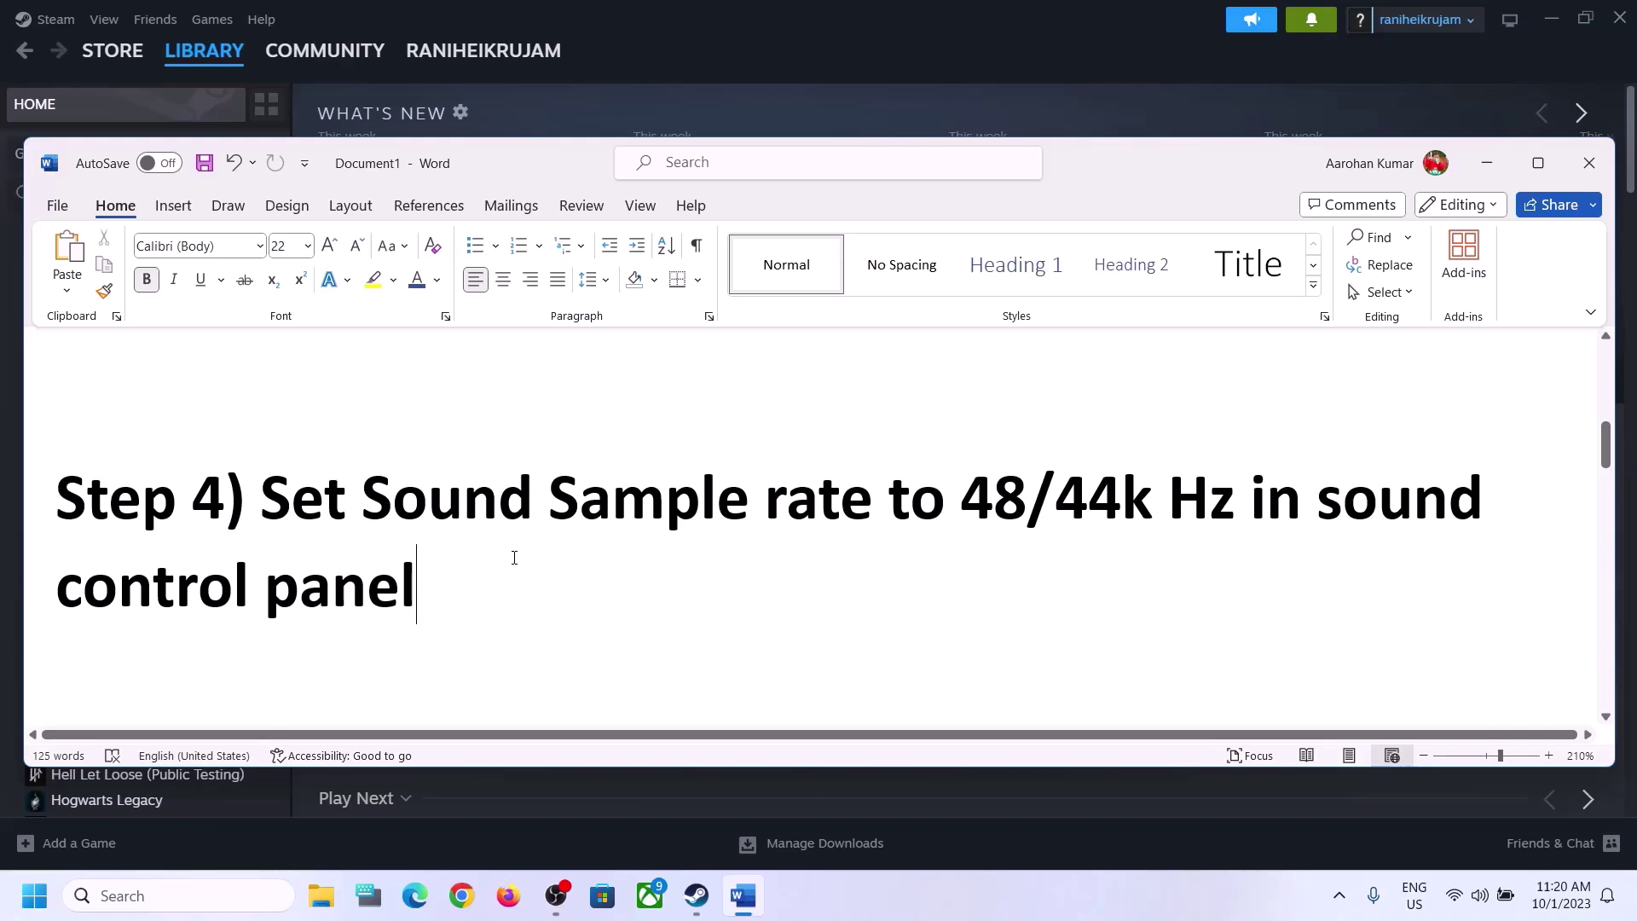
{"action": "scroll", "coordinate": [514, 558], "scroll_direction": "down", "scroll_amount": 5}
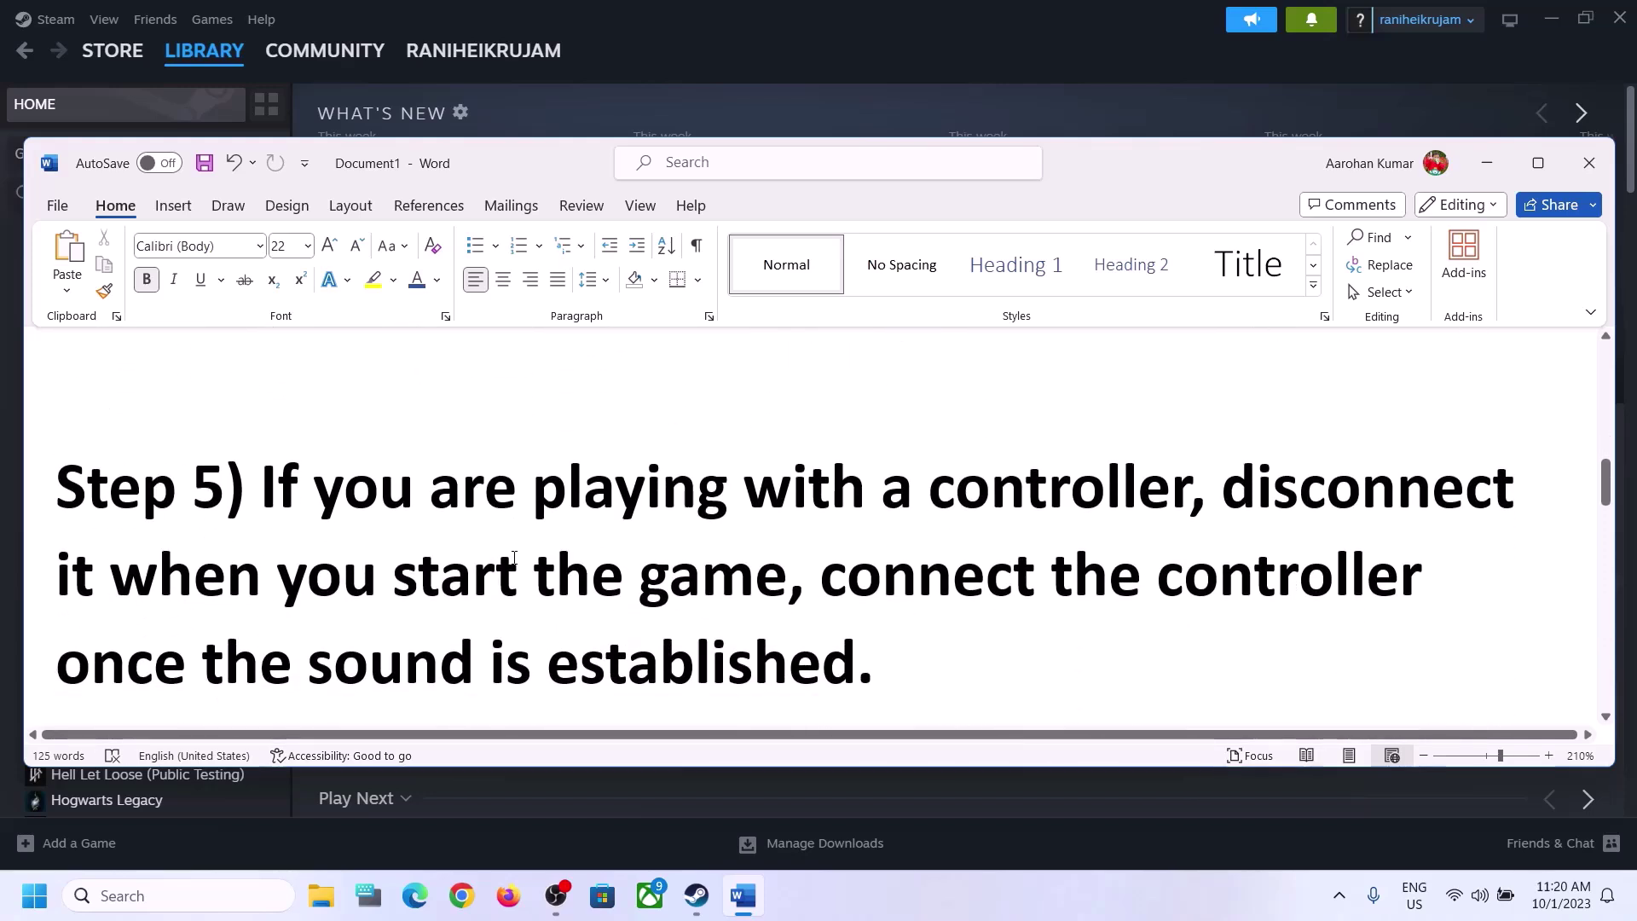
{"action": "left_click_drag", "start_coordinate": [263, 486], "coordinate": [1057, 476]}
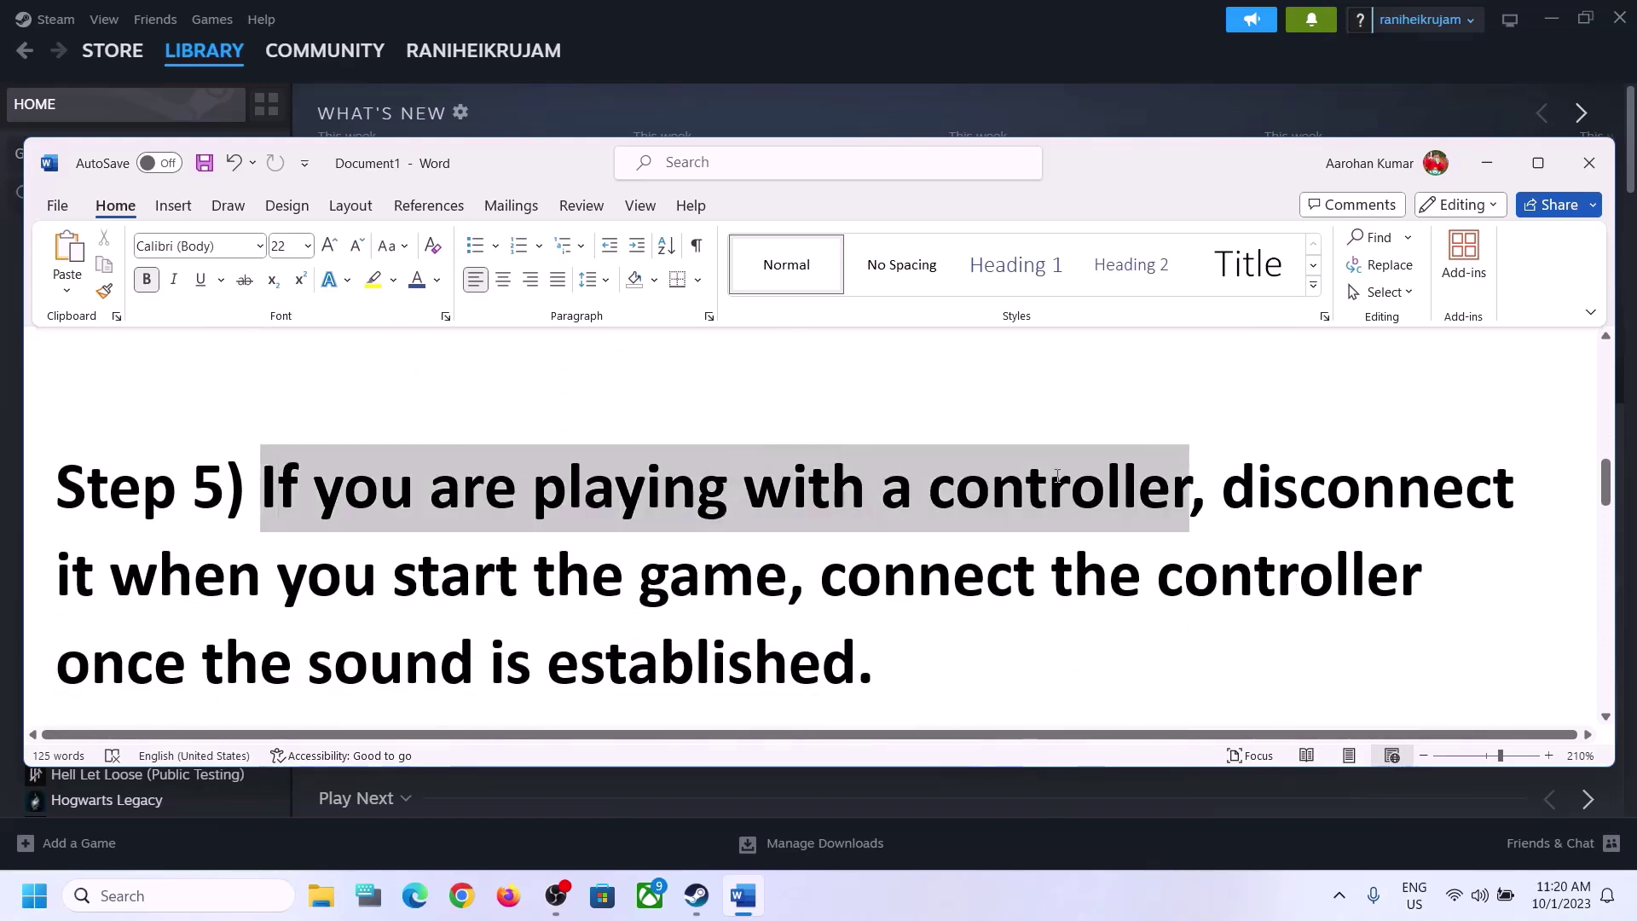
{"action": "left_click_drag", "start_coordinate": [1221, 486], "coordinate": [753, 595]}
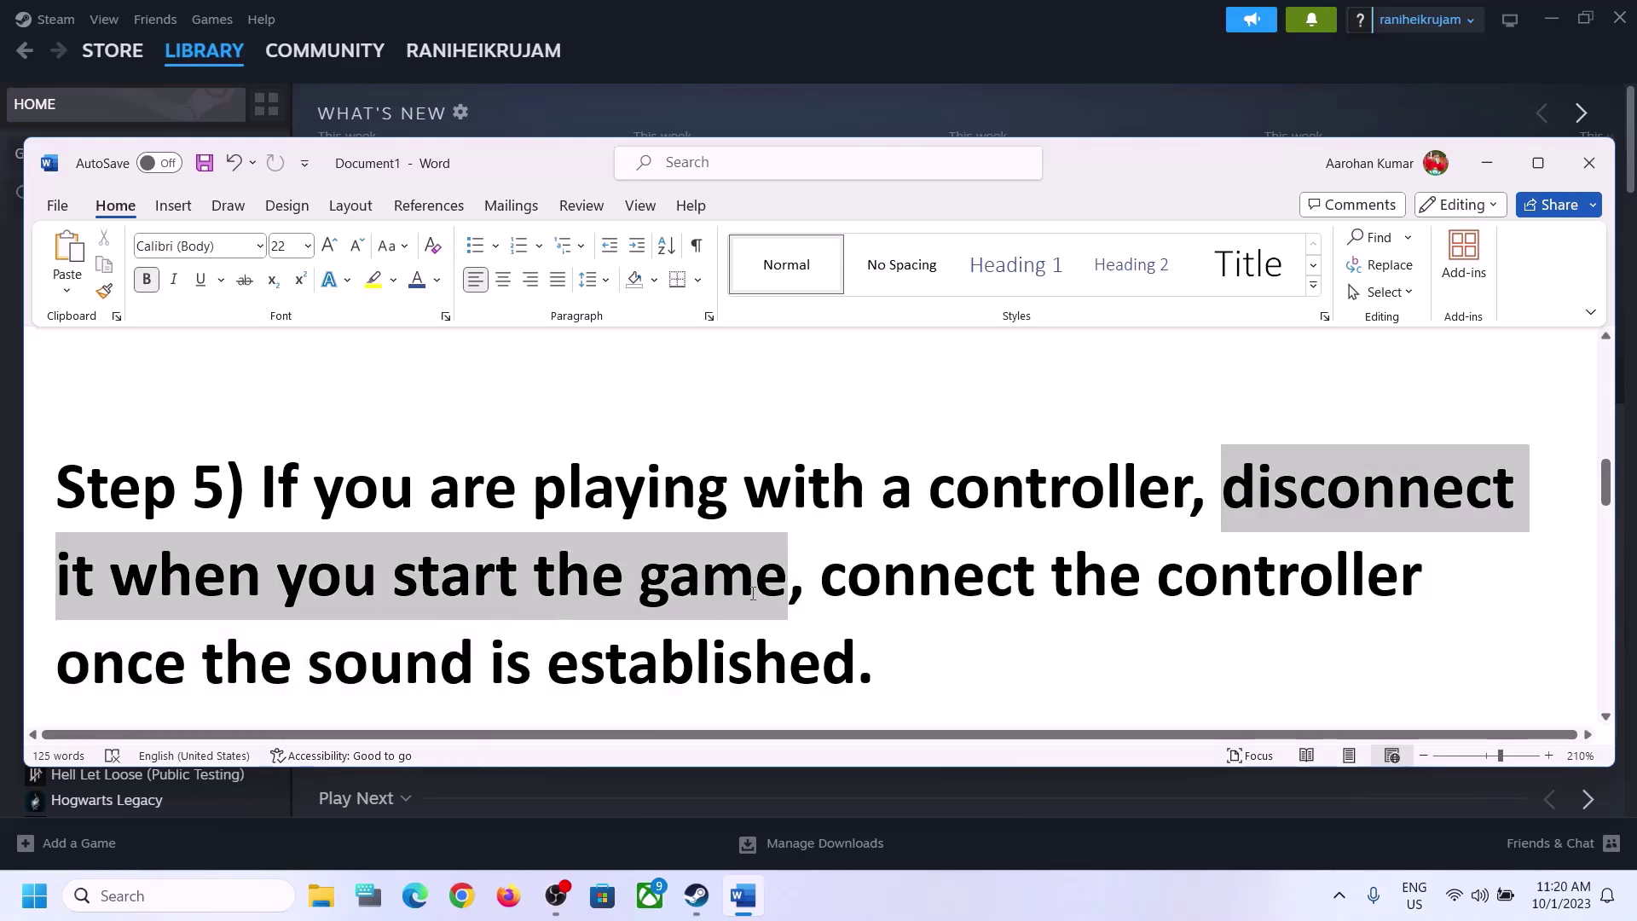
{"action": "key", "text": "Left"}
{"action": "key", "text": "Right"}
{"action": "key", "text": "Right"}
{"action": "key", "text": "Right"}
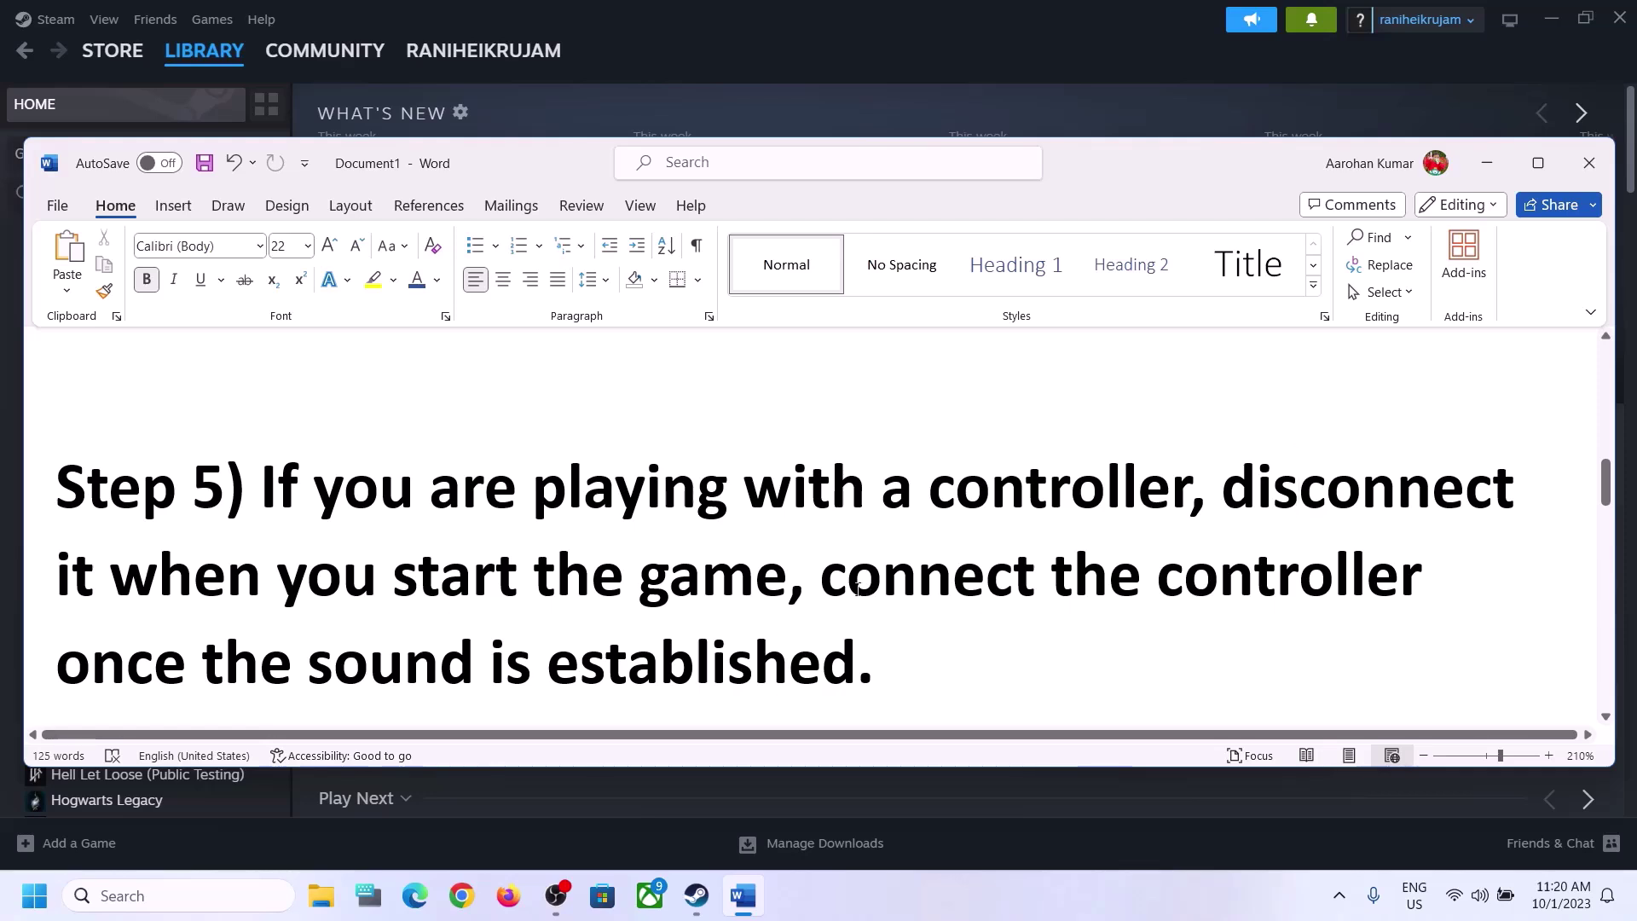
{"action": "left_click_drag", "start_coordinate": [857, 587], "coordinate": [1429, 573]}
{"action": "left_click_drag", "start_coordinate": [56, 665], "coordinate": [857, 665]}
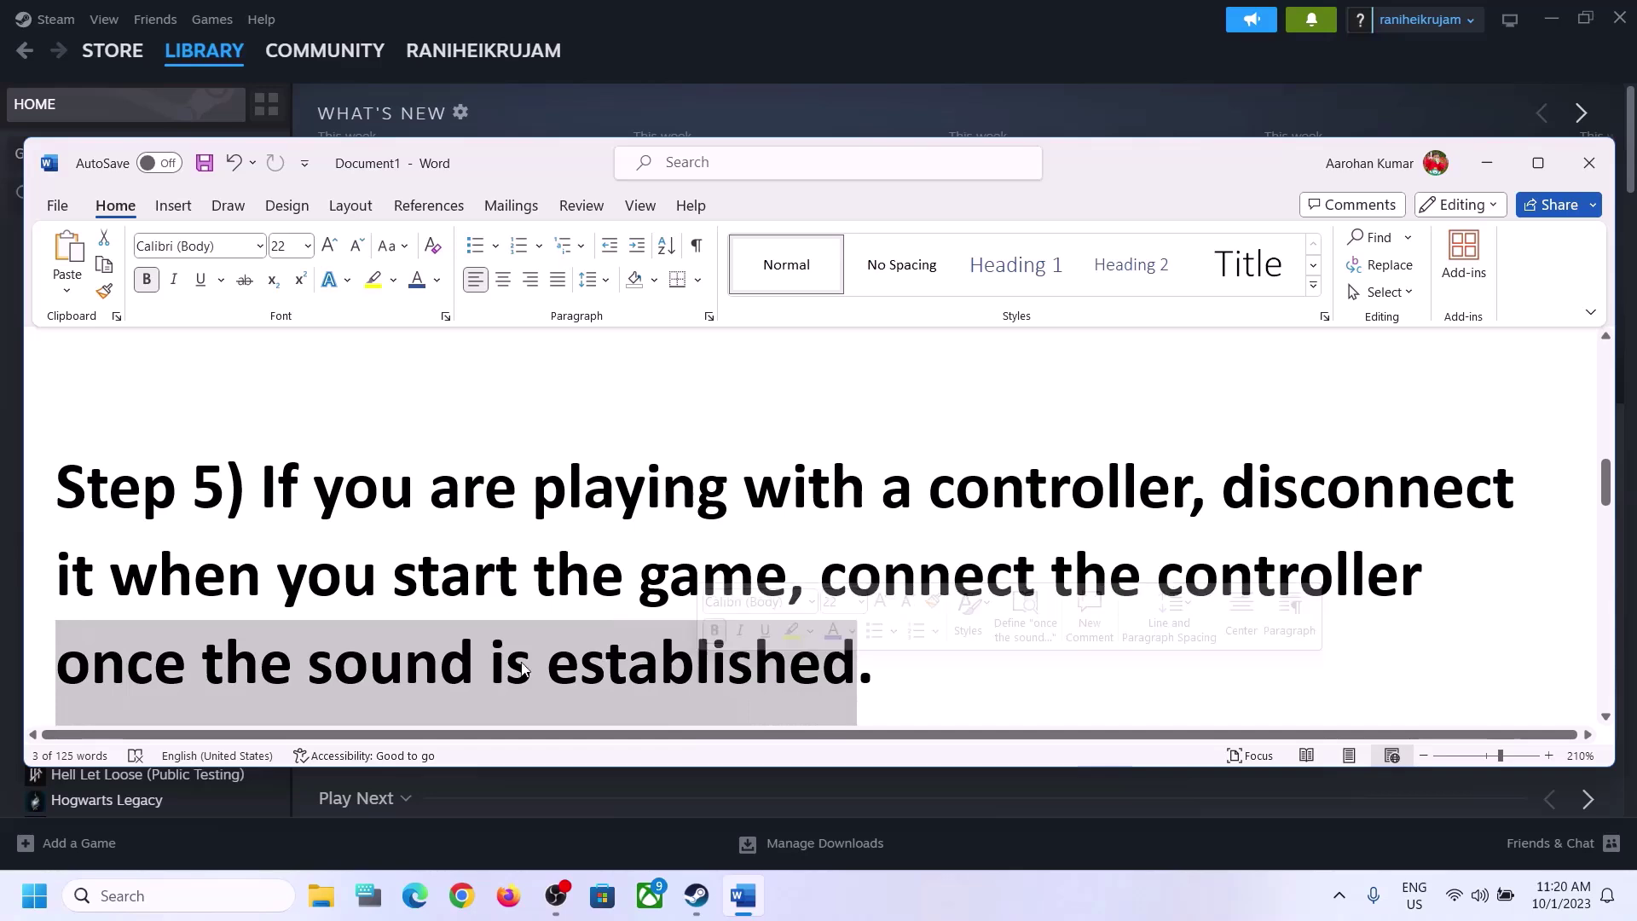
{"action": "left_click", "coordinate": [533, 529]}
- Find Step 6 in the notes and highlight the words "off Spatial Sound"
{"action": "scroll", "coordinate": [533, 530], "scroll_direction": "down", "scroll_amount": 3}
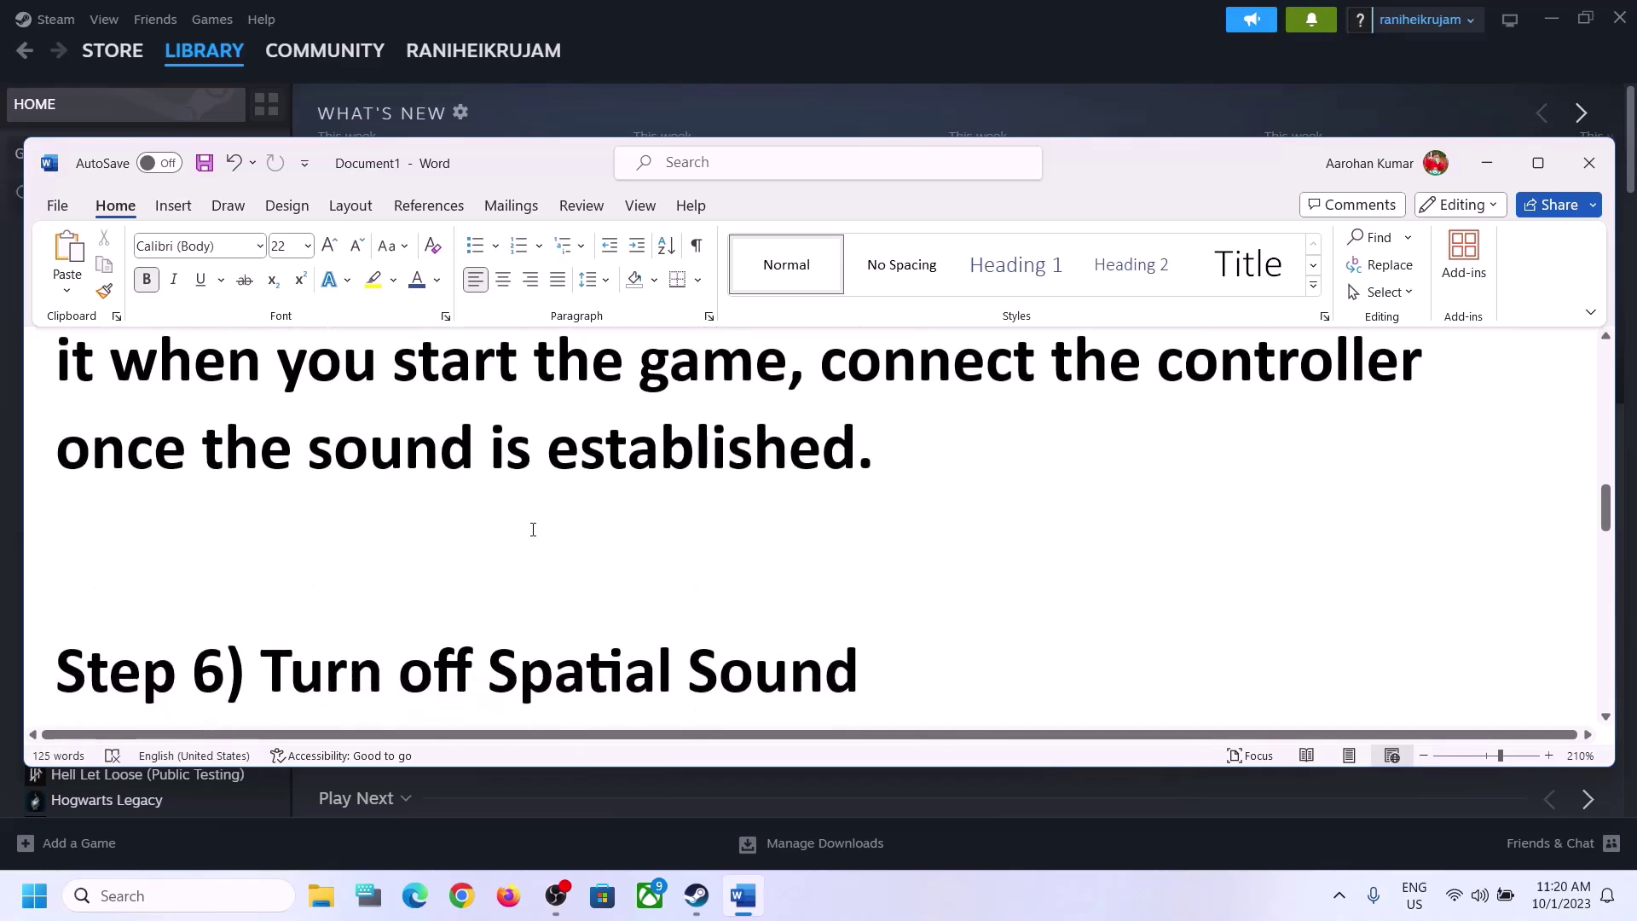
{"action": "scroll", "coordinate": [533, 529], "scroll_direction": "down", "scroll_amount": 1}
{"action": "left_click_drag", "start_coordinate": [401, 564], "coordinate": [904, 580]}
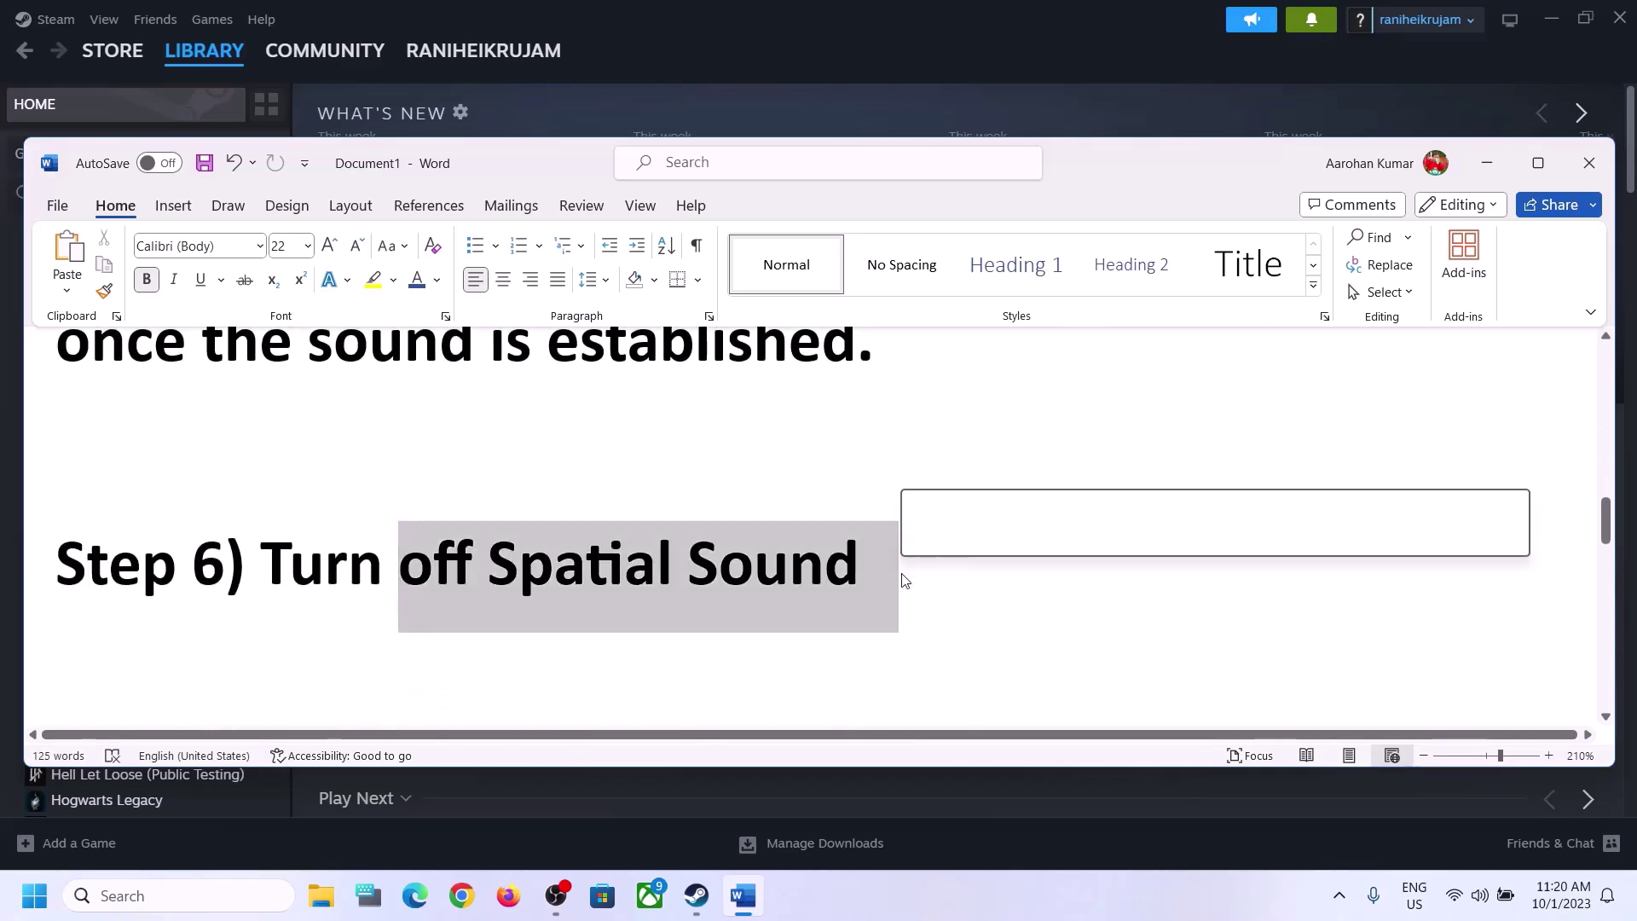
{"action": "right_click", "coordinate": [1483, 889]}
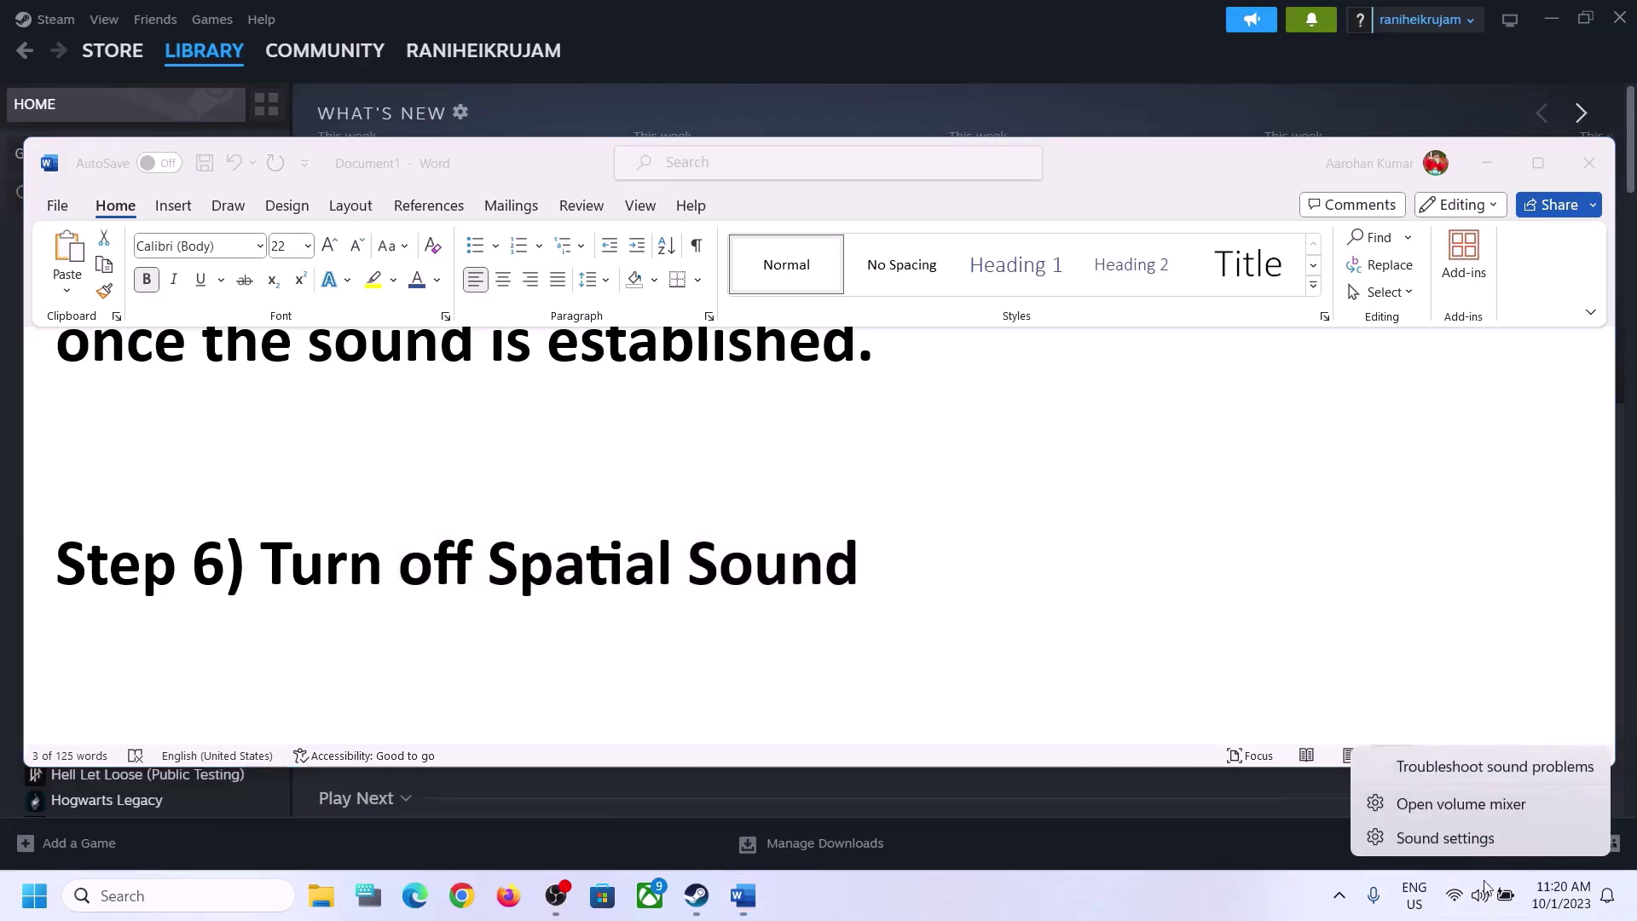
{"action": "left_click", "coordinate": [1475, 834]}
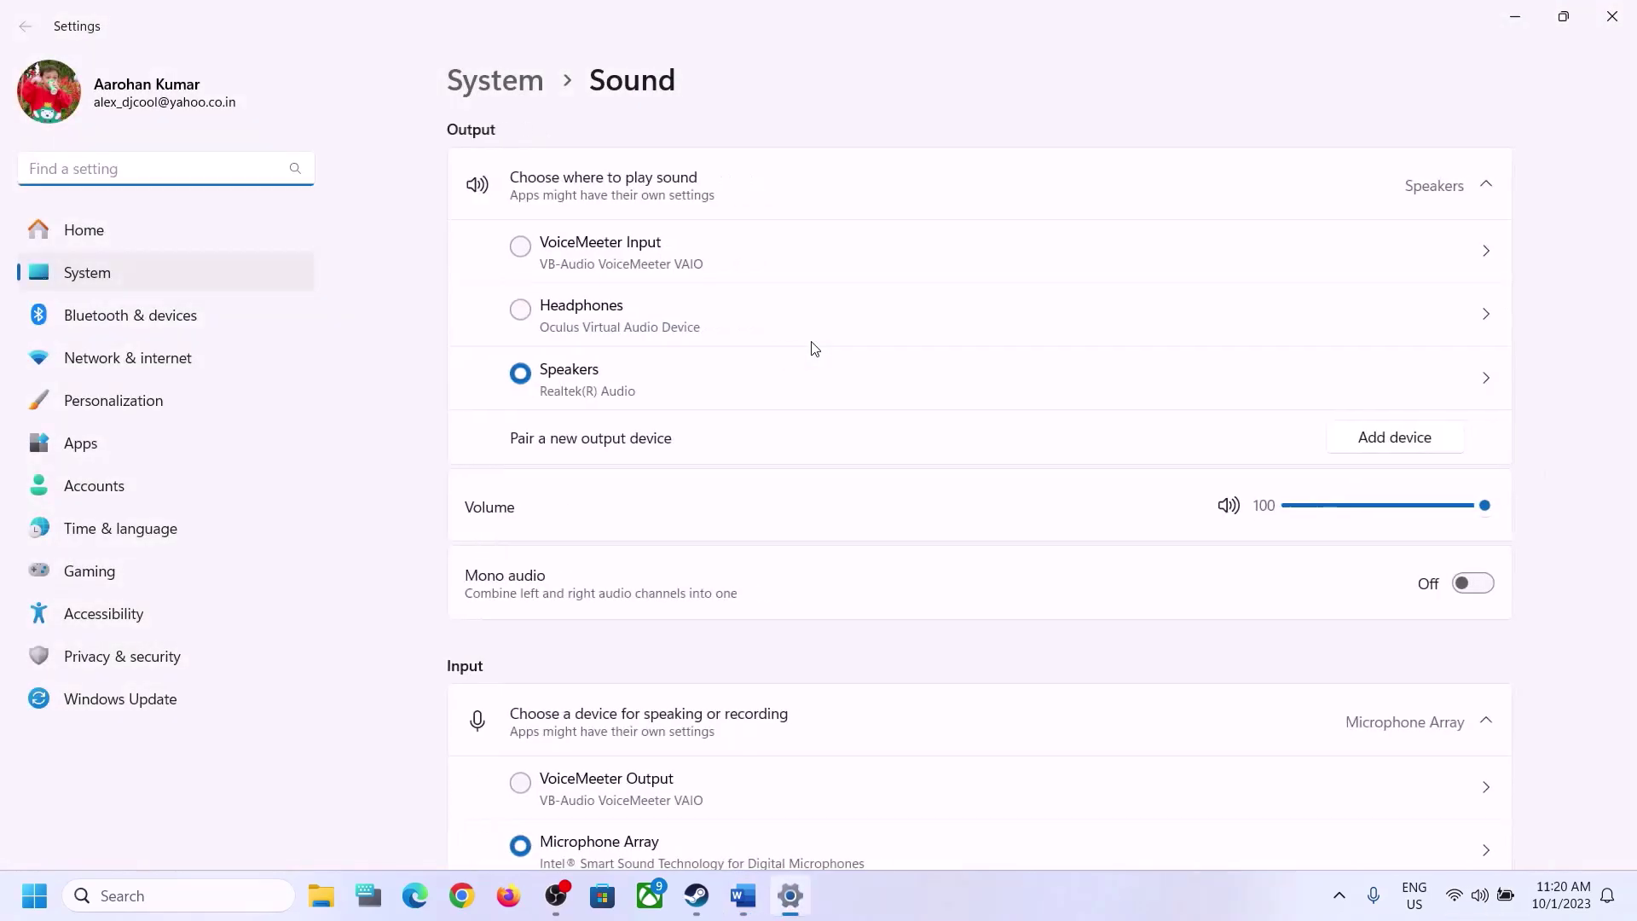
{"action": "left_click", "coordinate": [1613, 18]}
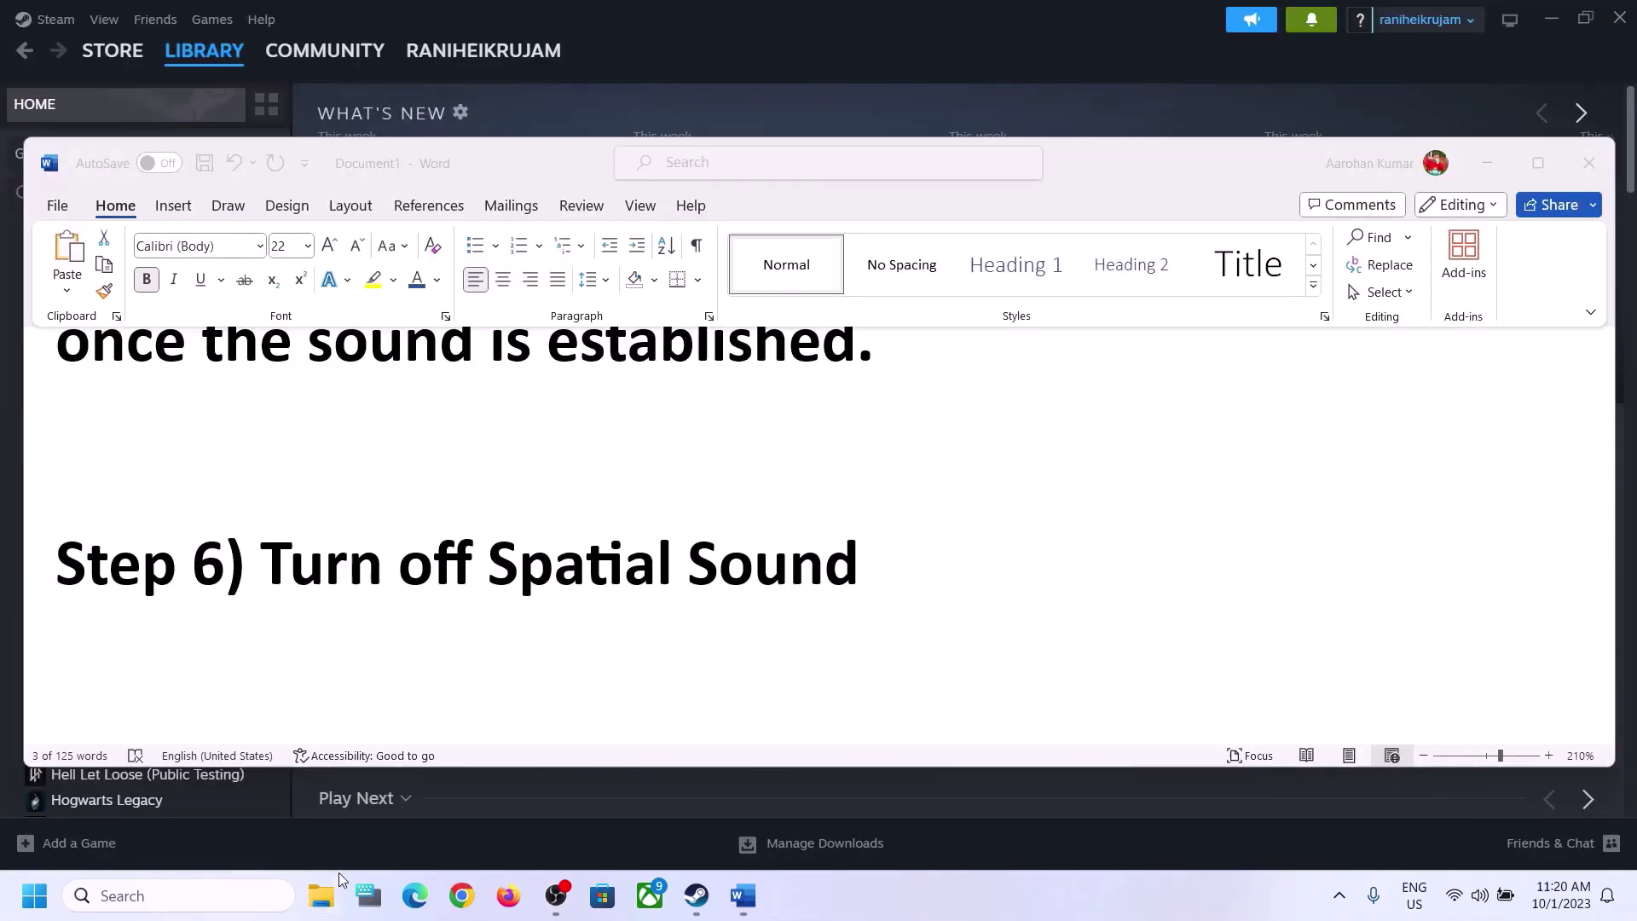
- Search for "control", open Control Panel, and bring up the Sound dialog from Hardware and Sound
{"action": "left_click", "coordinate": [174, 897]}
{"action": "type", "text": "control"}
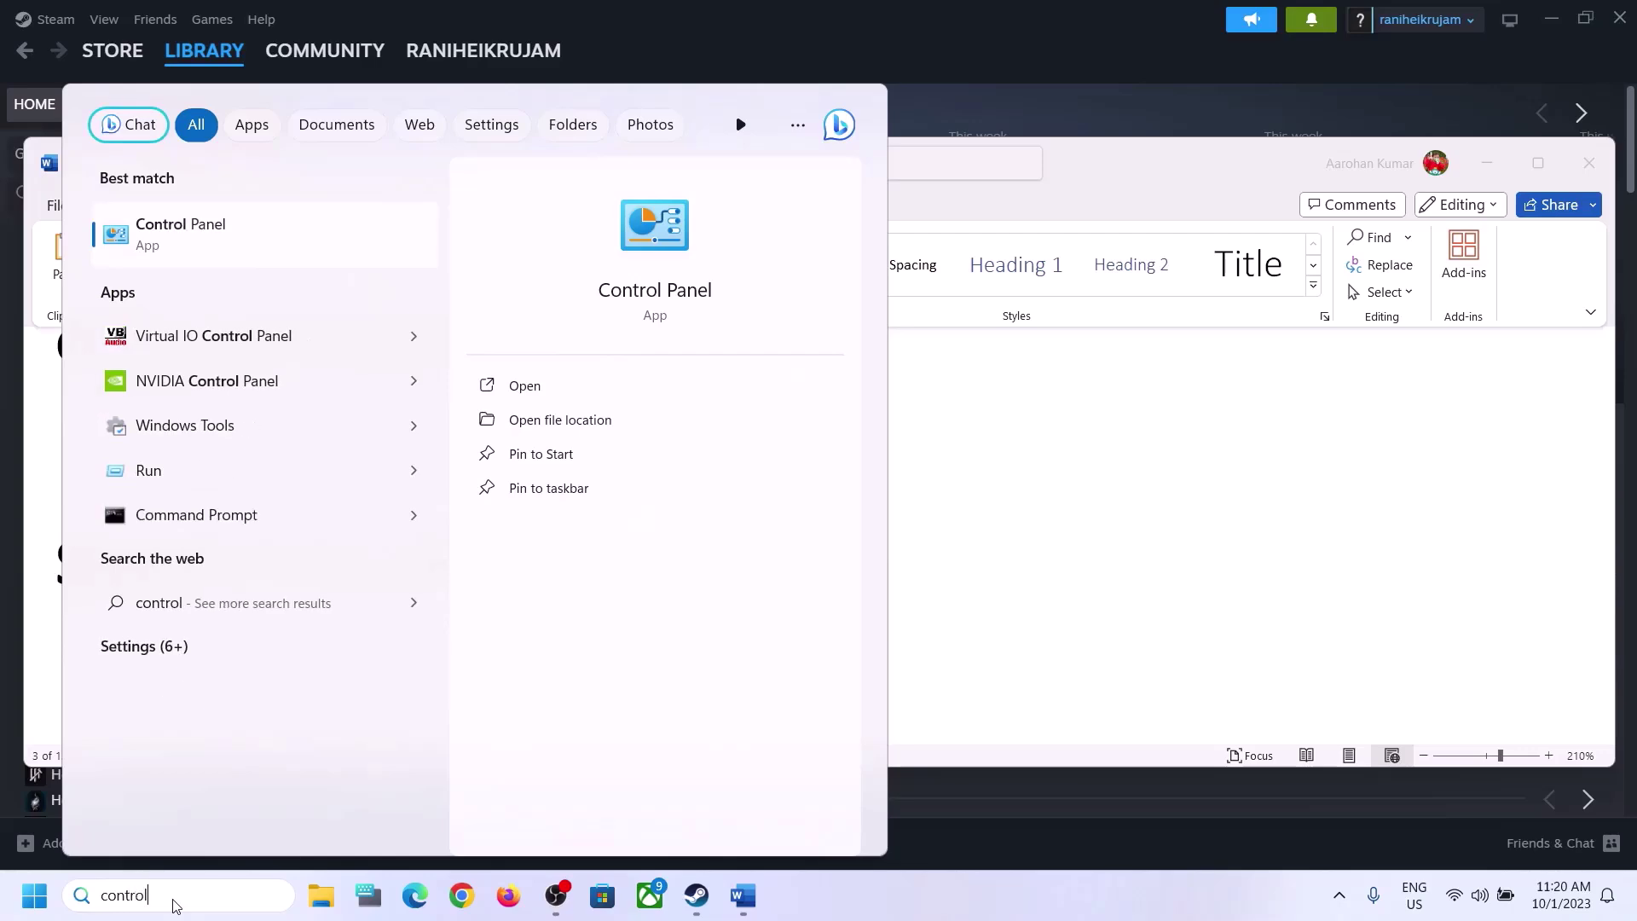
{"action": "key", "text": "Return"}
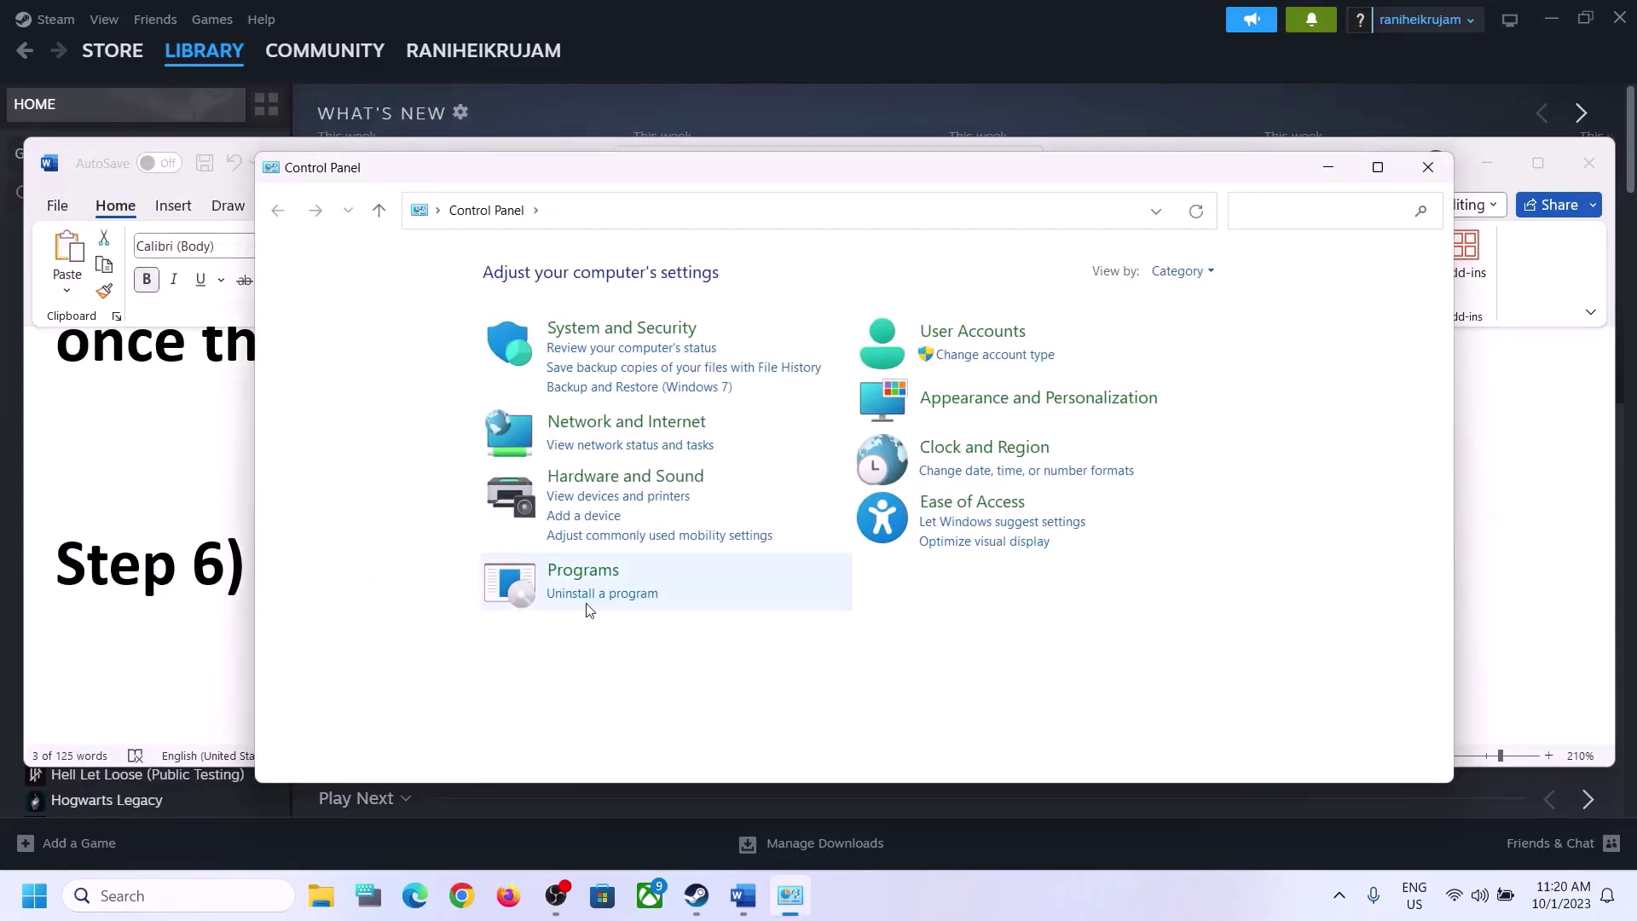
{"action": "left_click", "coordinate": [627, 477]}
{"action": "left_click", "coordinate": [568, 413]}
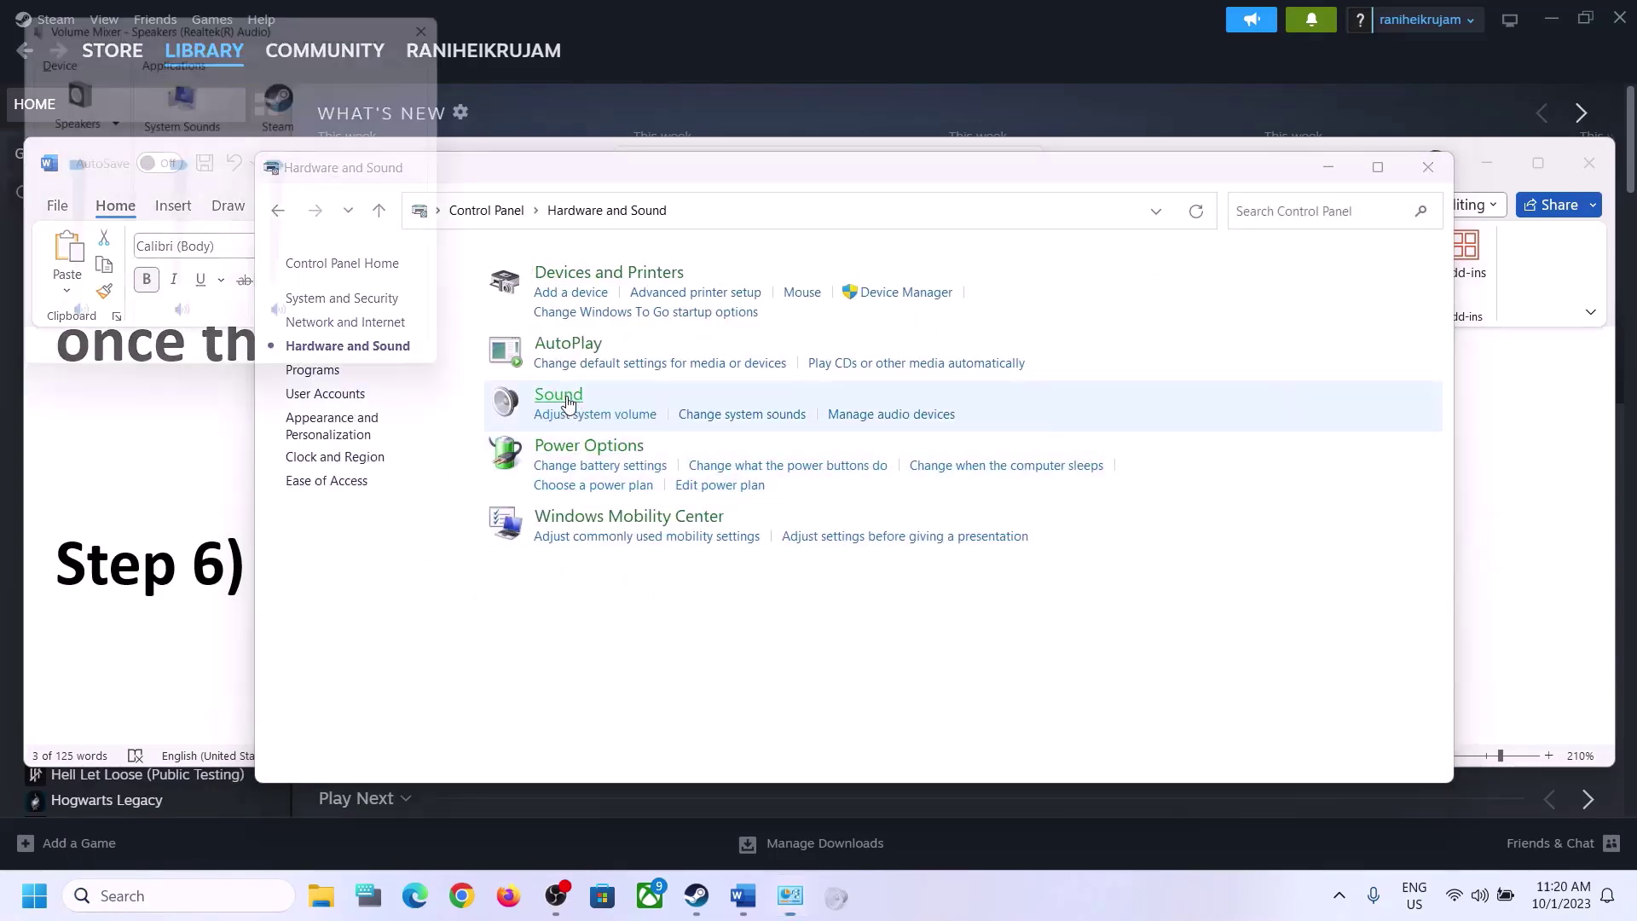
{"action": "left_click", "coordinate": [450, 14]}
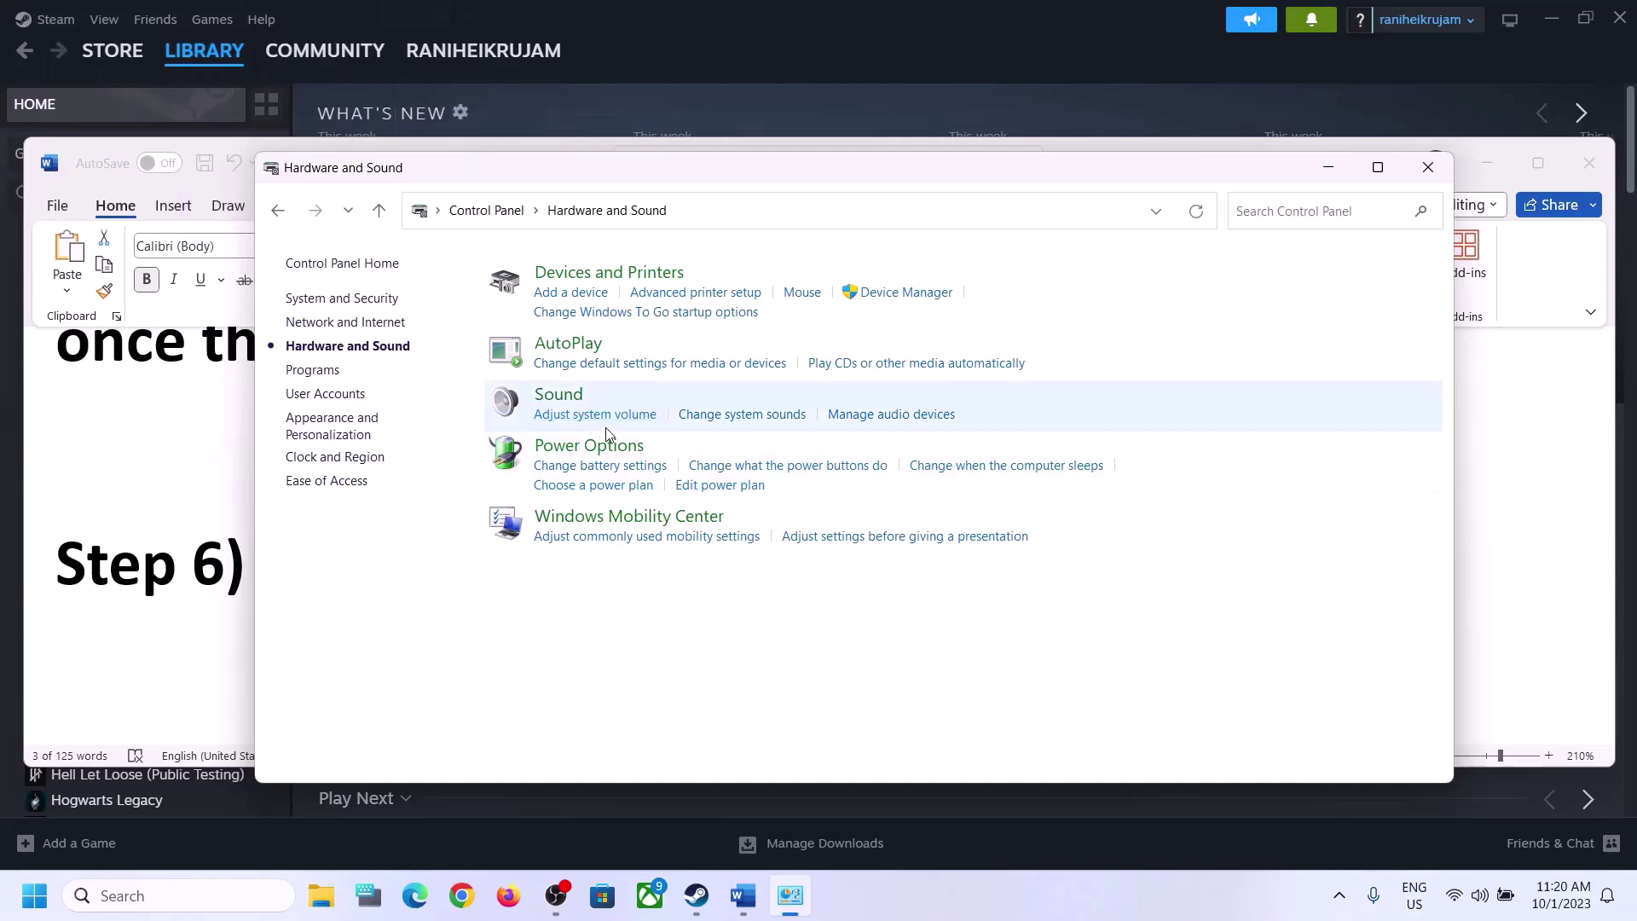
{"action": "left_click", "coordinate": [572, 397]}
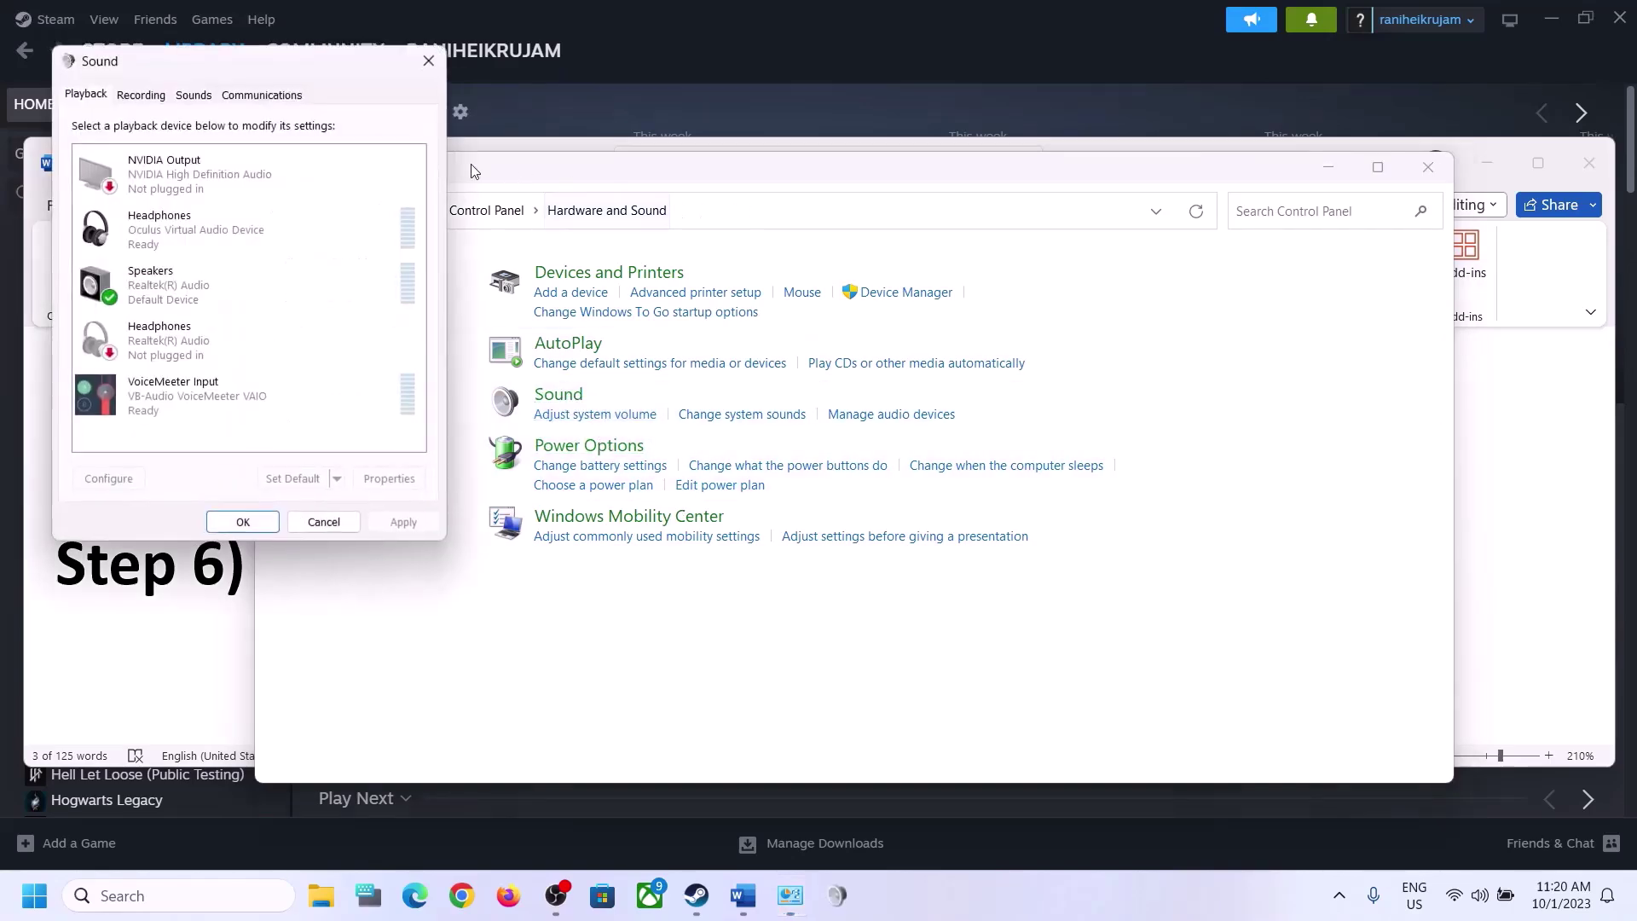
{"action": "left_click_drag", "start_coordinate": [273, 66], "coordinate": [816, 130]}
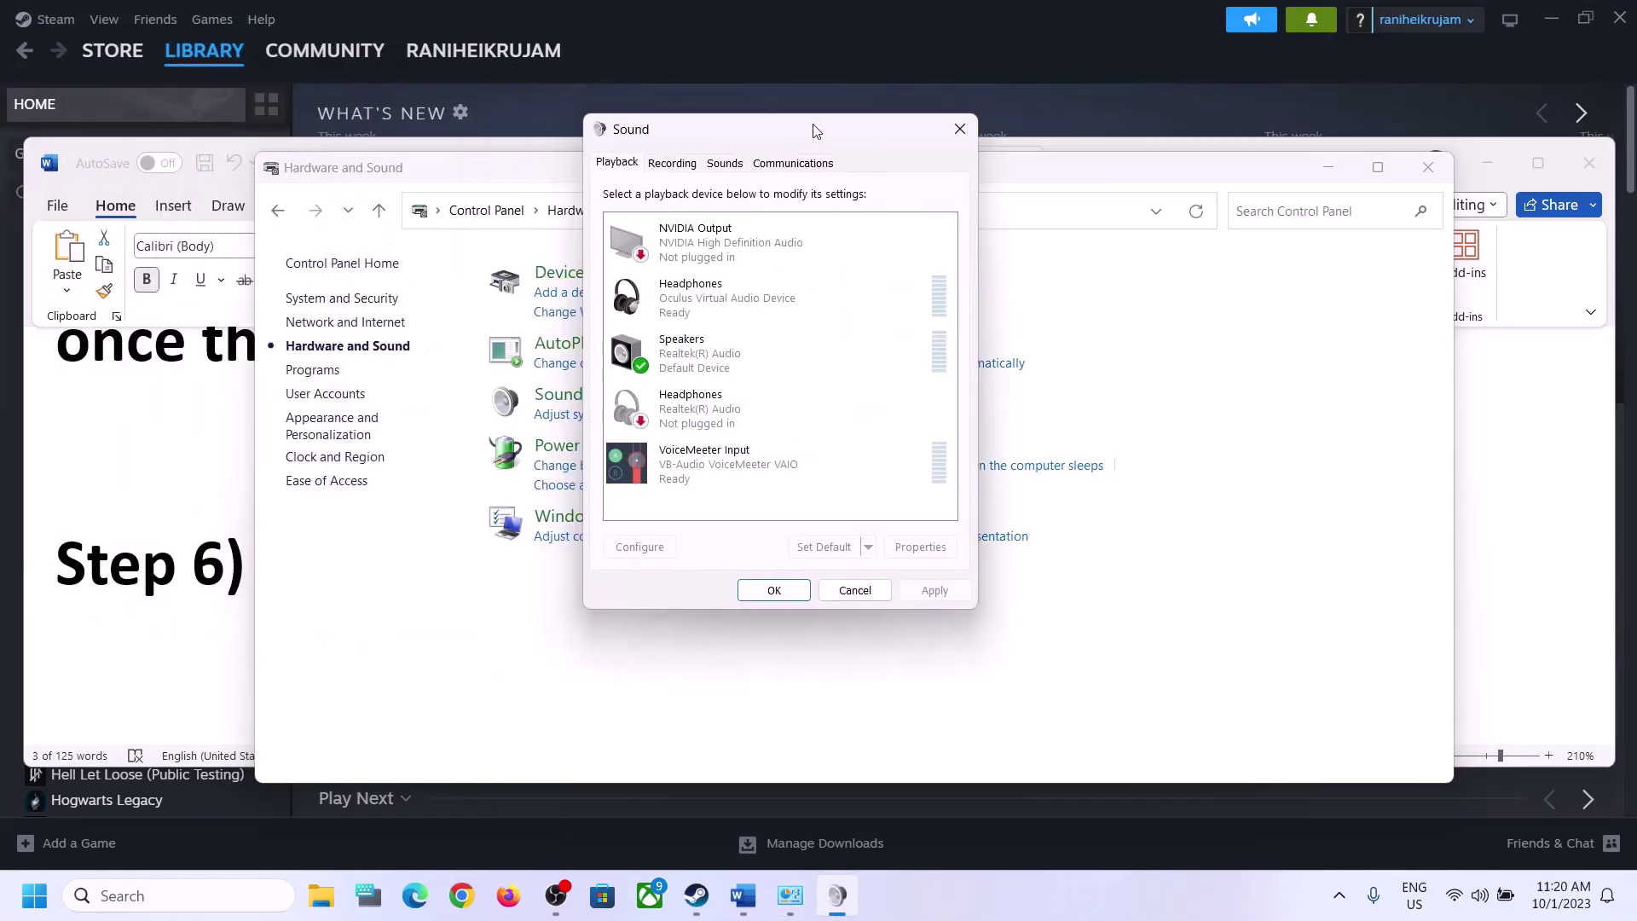
- Set the spatial sound format of the Realtek(R) Audio speakers to Off in their properties and close the Sound dialog
{"action": "left_click", "coordinate": [697, 359]}
{"action": "right_click", "coordinate": [709, 360]}
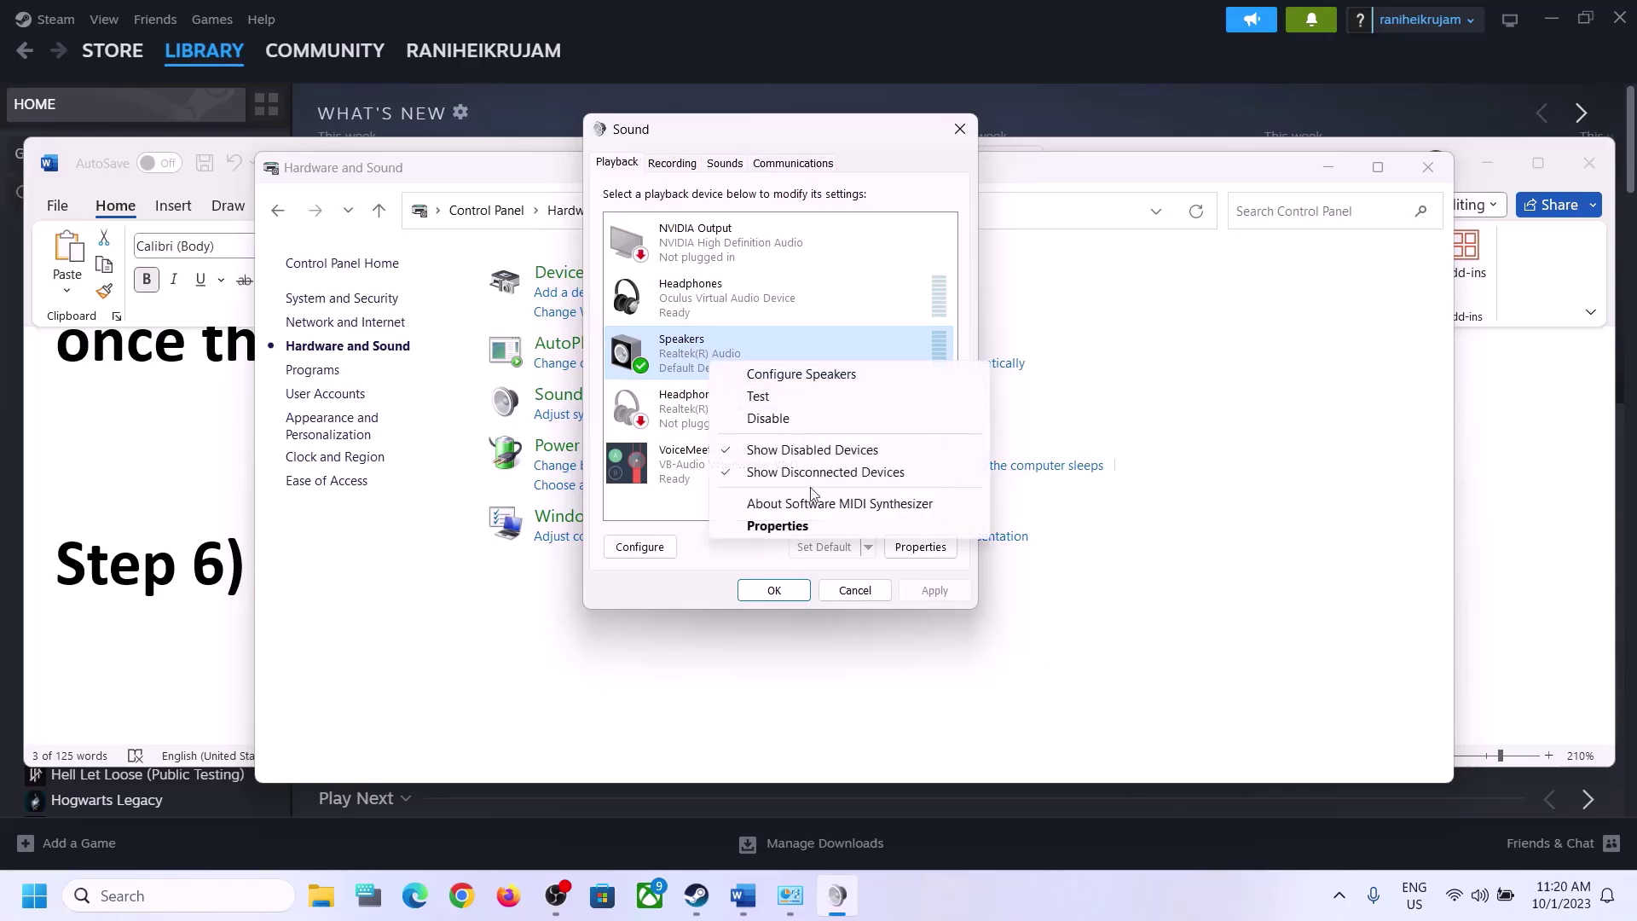
{"action": "left_click", "coordinate": [778, 526]}
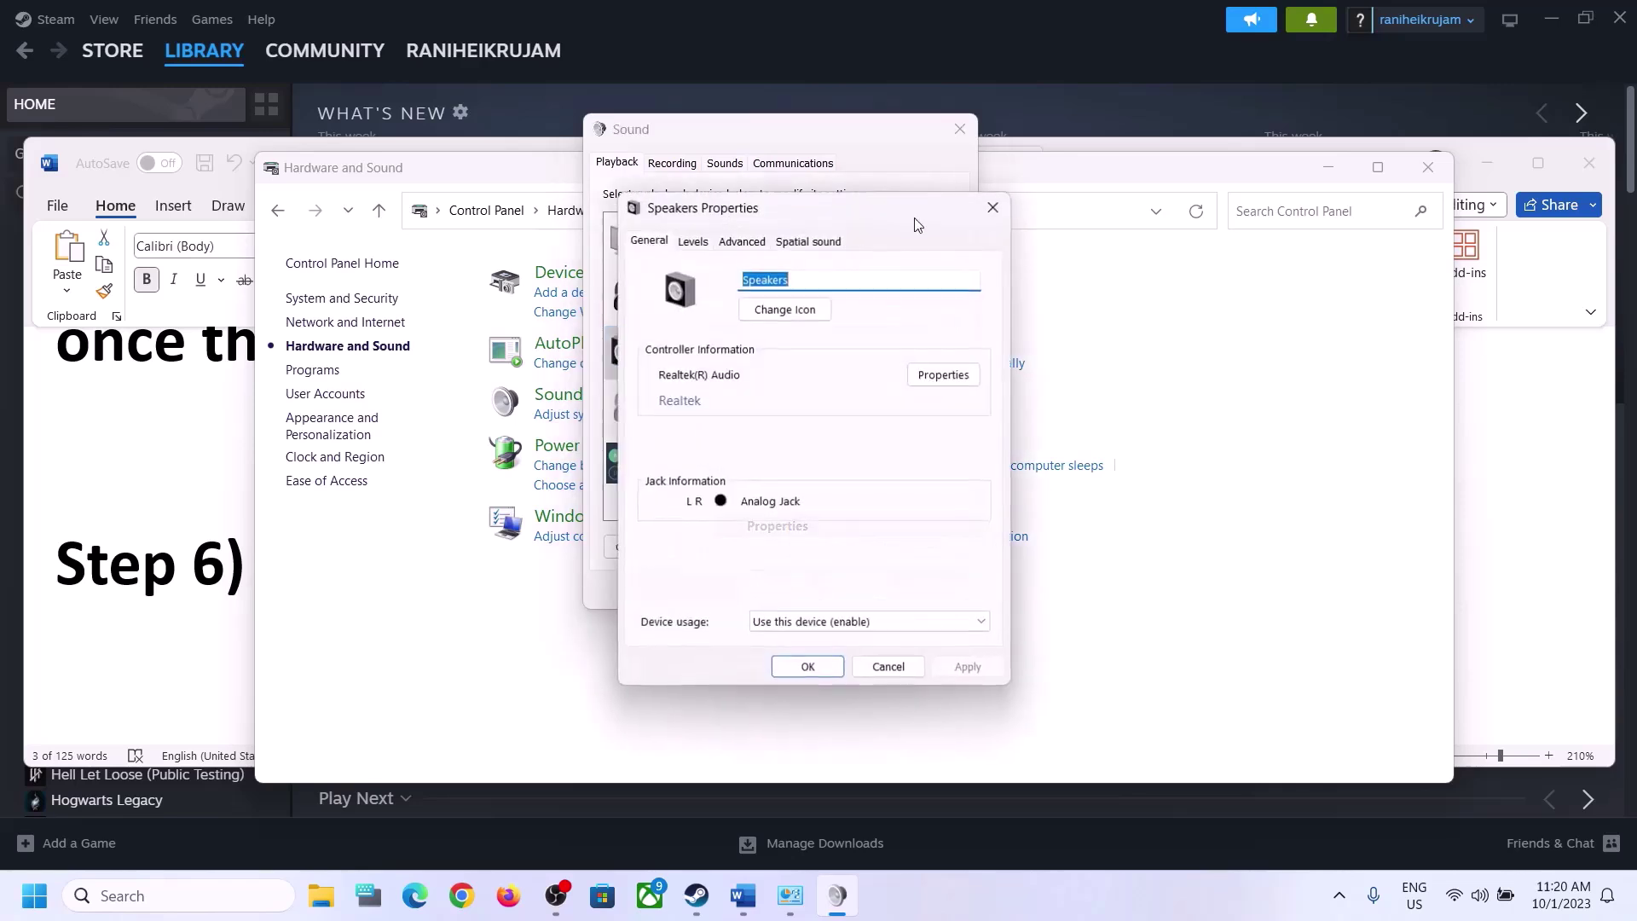
{"action": "left_click", "coordinate": [809, 243]}
{"action": "left_click", "coordinate": [745, 340]}
{"action": "left_click", "coordinate": [685, 364]}
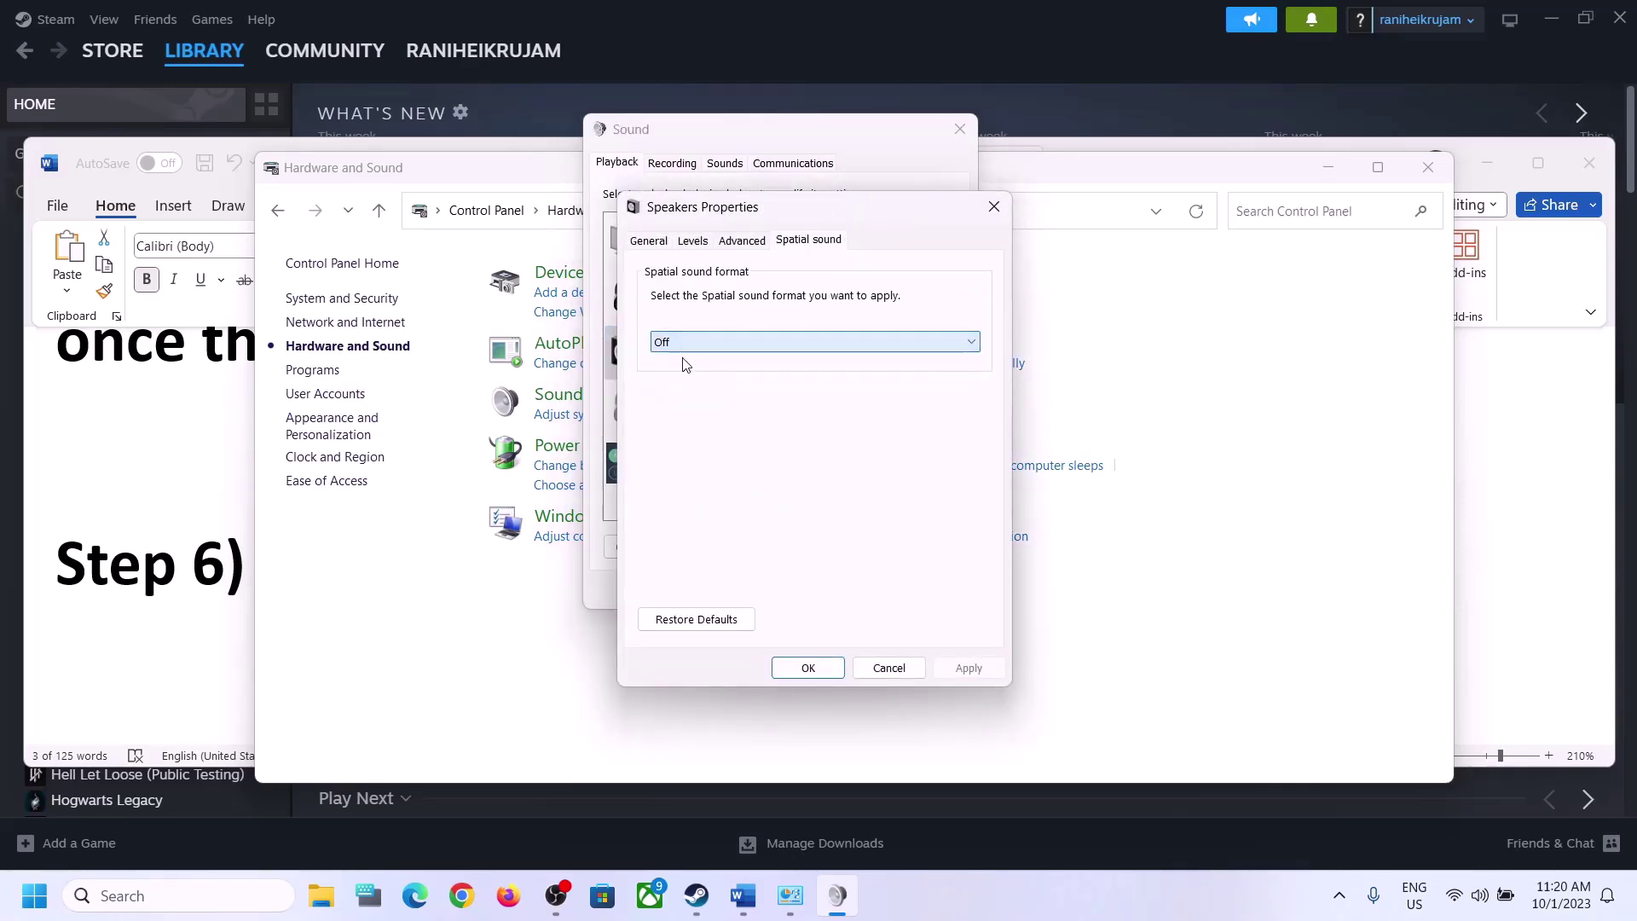
{"action": "left_click", "coordinate": [827, 670]}
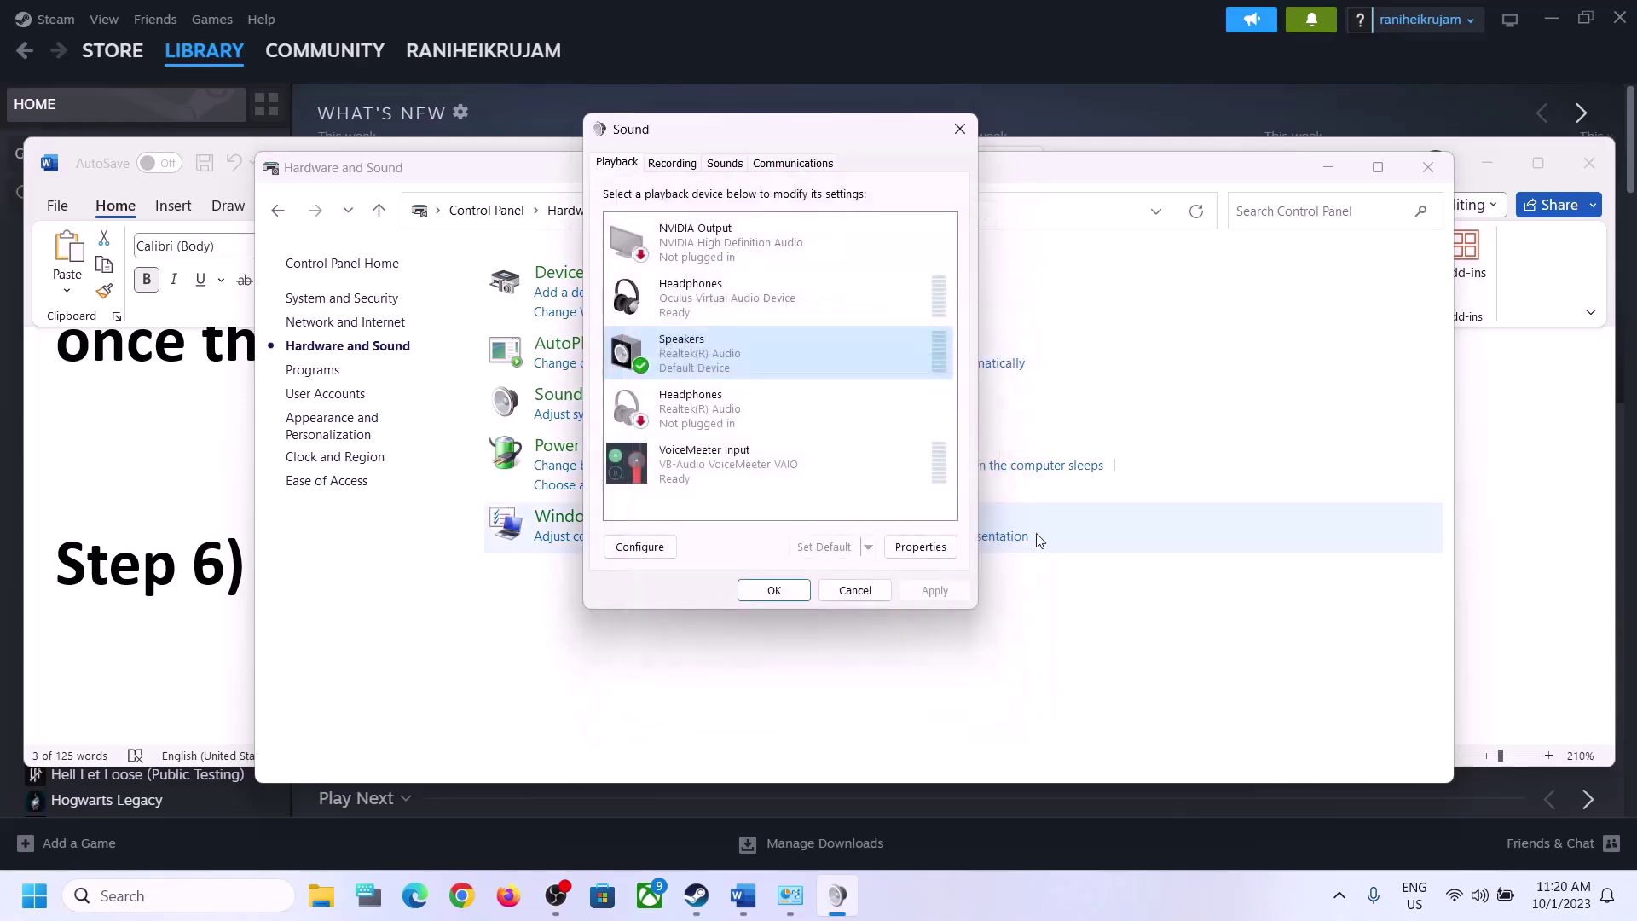
{"action": "left_click", "coordinate": [960, 129]}
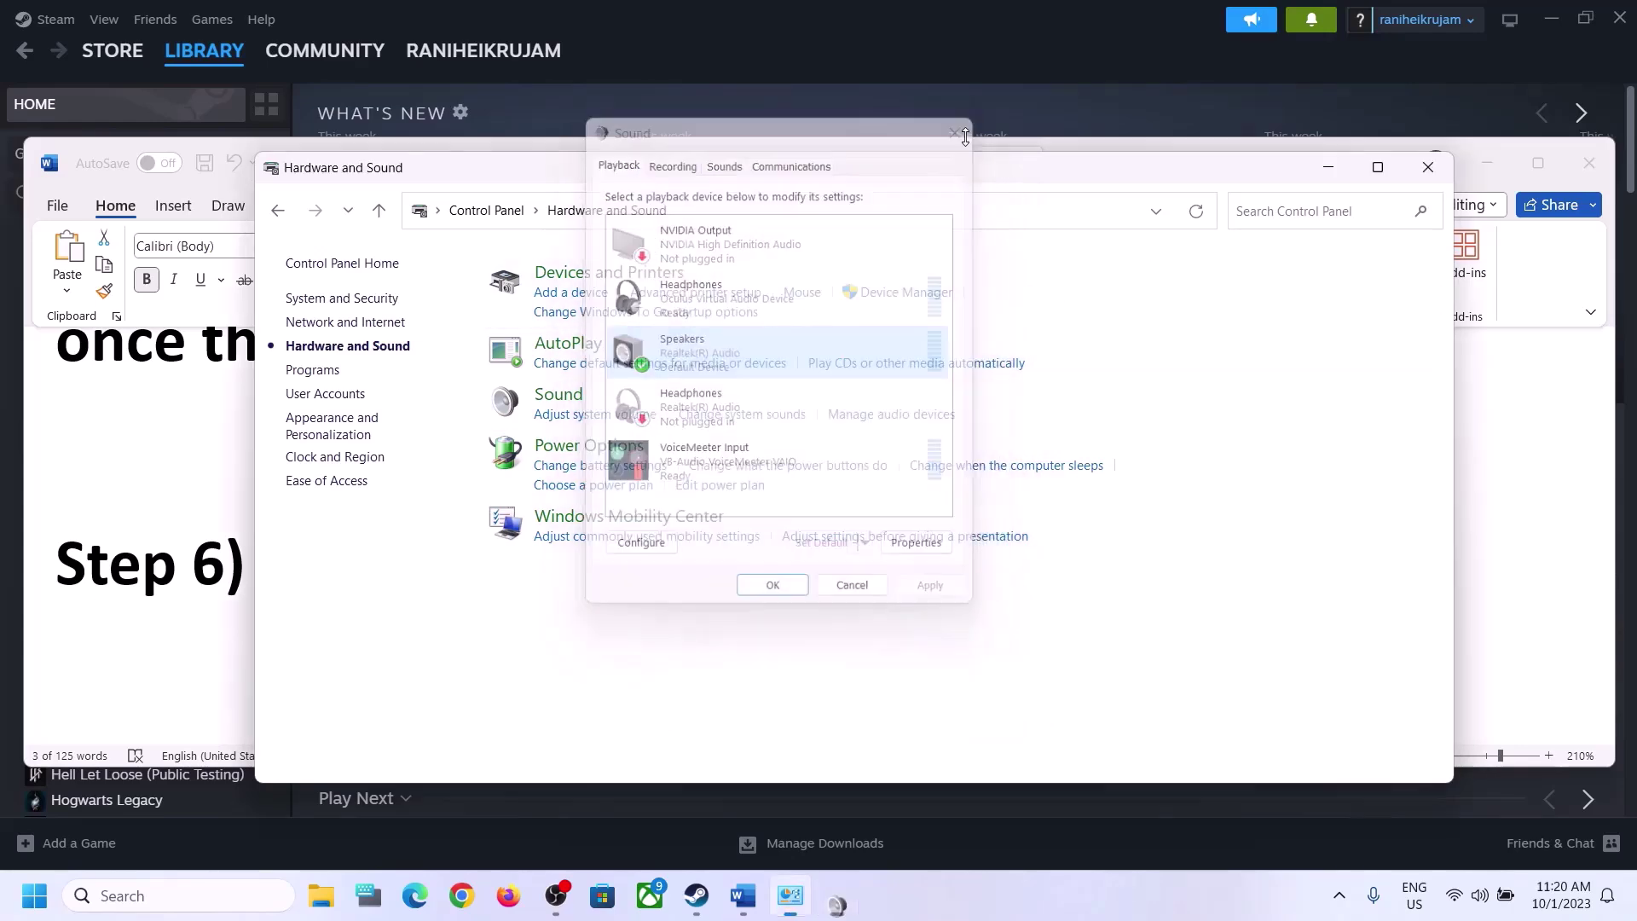
- Return to the notes and highlight "Oculus/voicemeeter" and the recording and playback wording in Step 7
{"action": "left_click", "coordinate": [168, 536]}
{"action": "scroll", "coordinate": [623, 581], "scroll_direction": "down", "scroll_amount": 5}
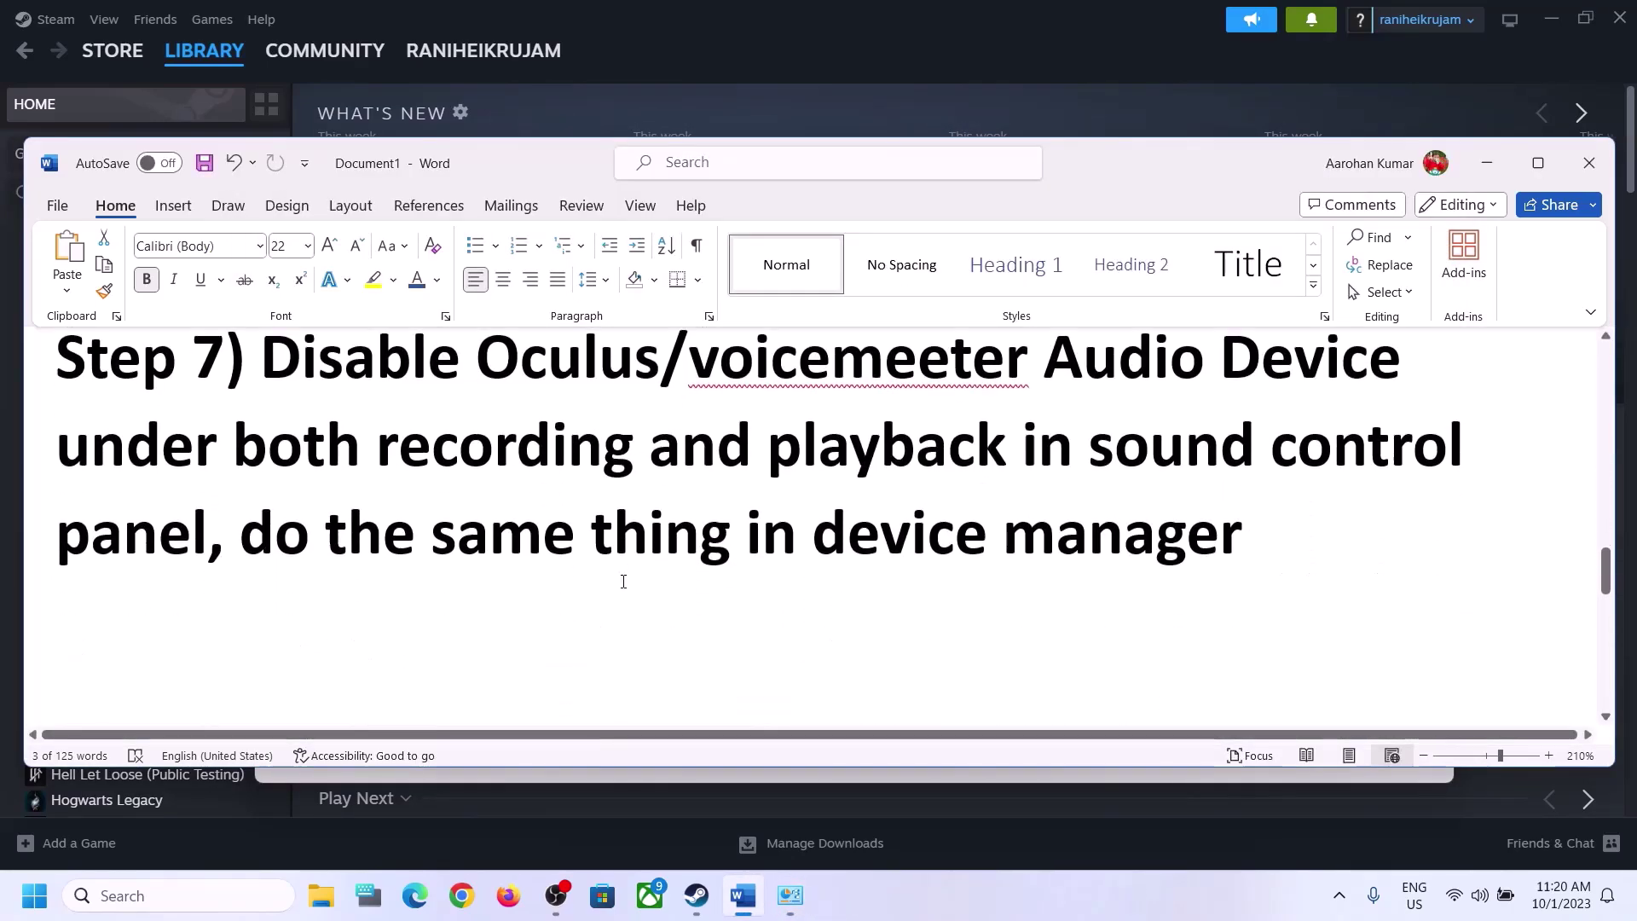
{"action": "scroll", "coordinate": [623, 581], "scroll_direction": "up", "scroll_amount": 1}
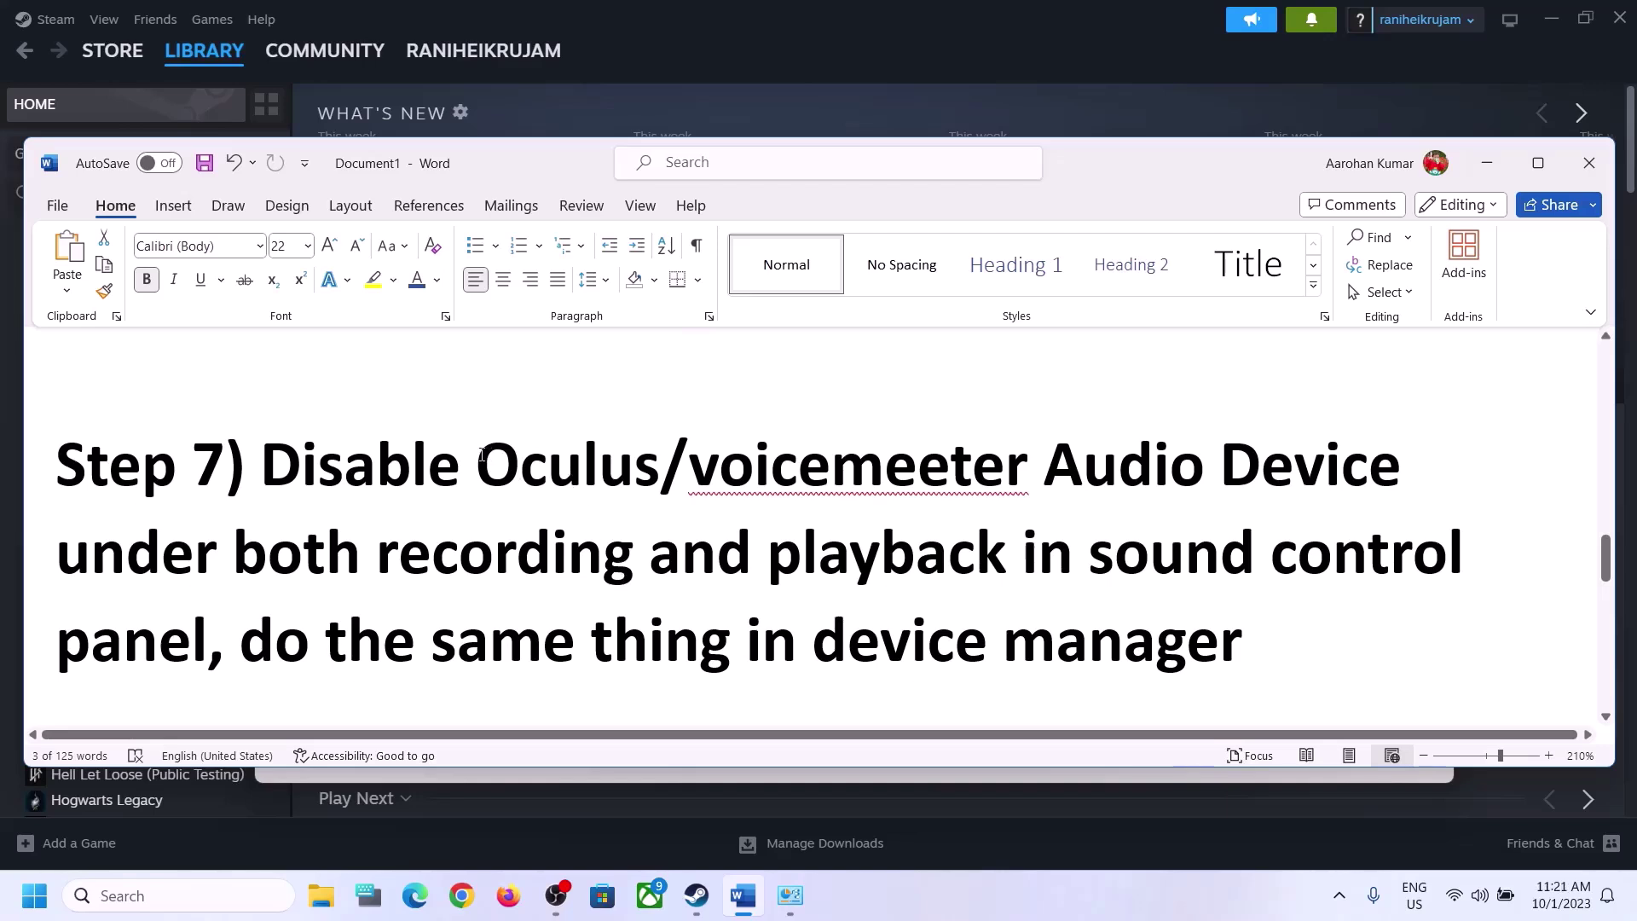
{"action": "left_click_drag", "start_coordinate": [480, 465], "coordinate": [1029, 467]}
{"action": "left_click", "coordinate": [568, 553]}
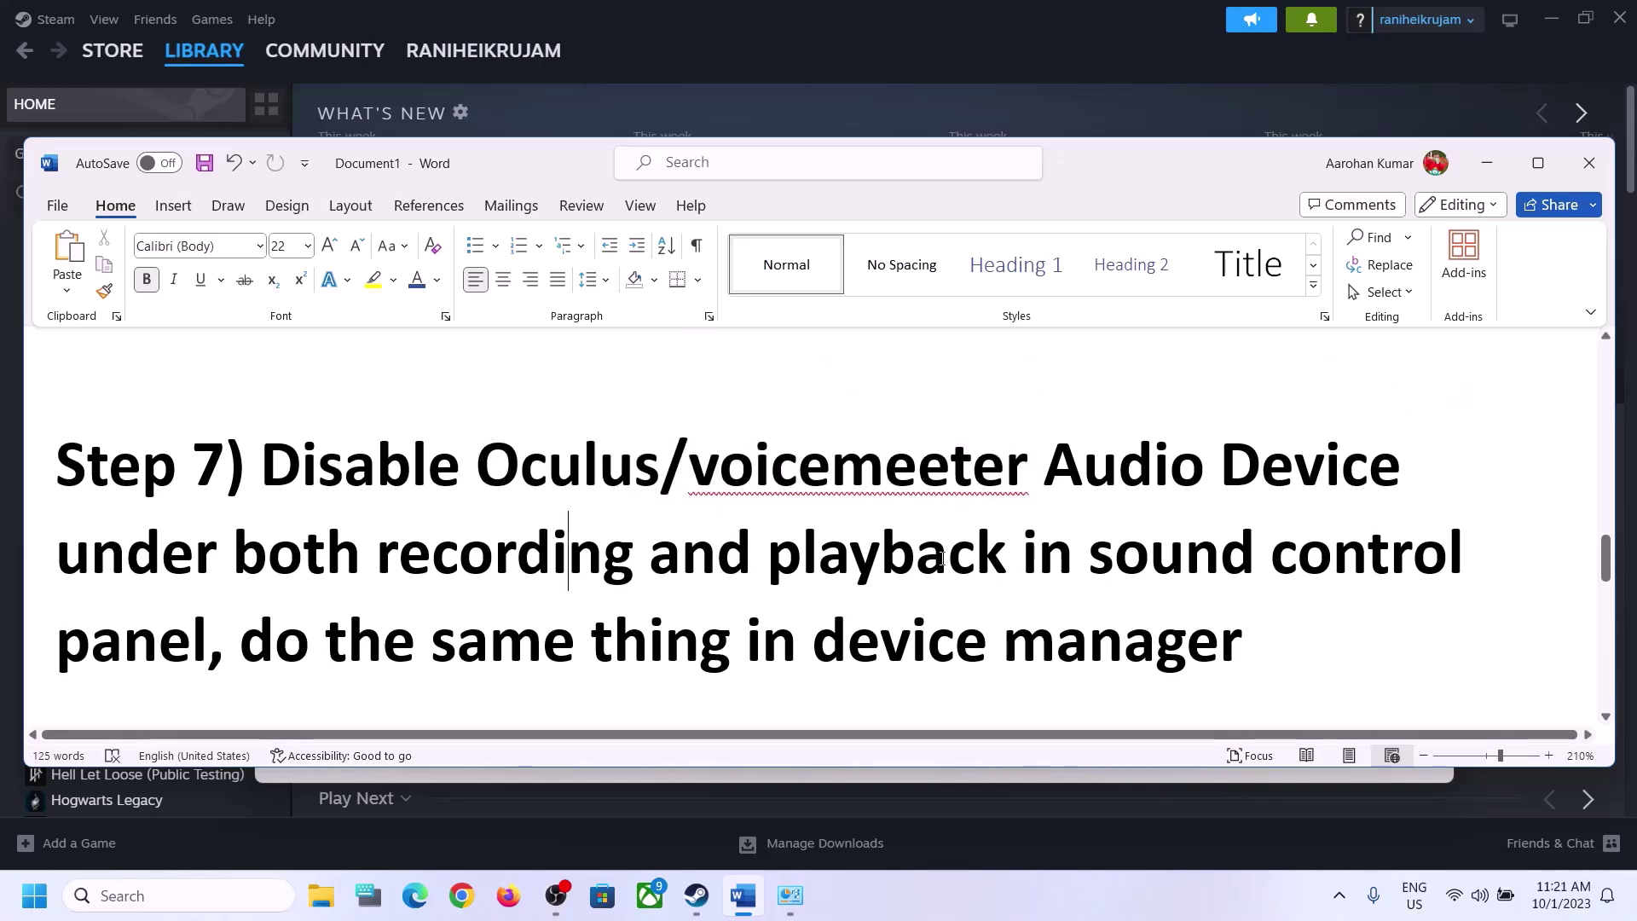
{"action": "left_click_drag", "start_coordinate": [942, 559], "coordinate": [385, 555]}
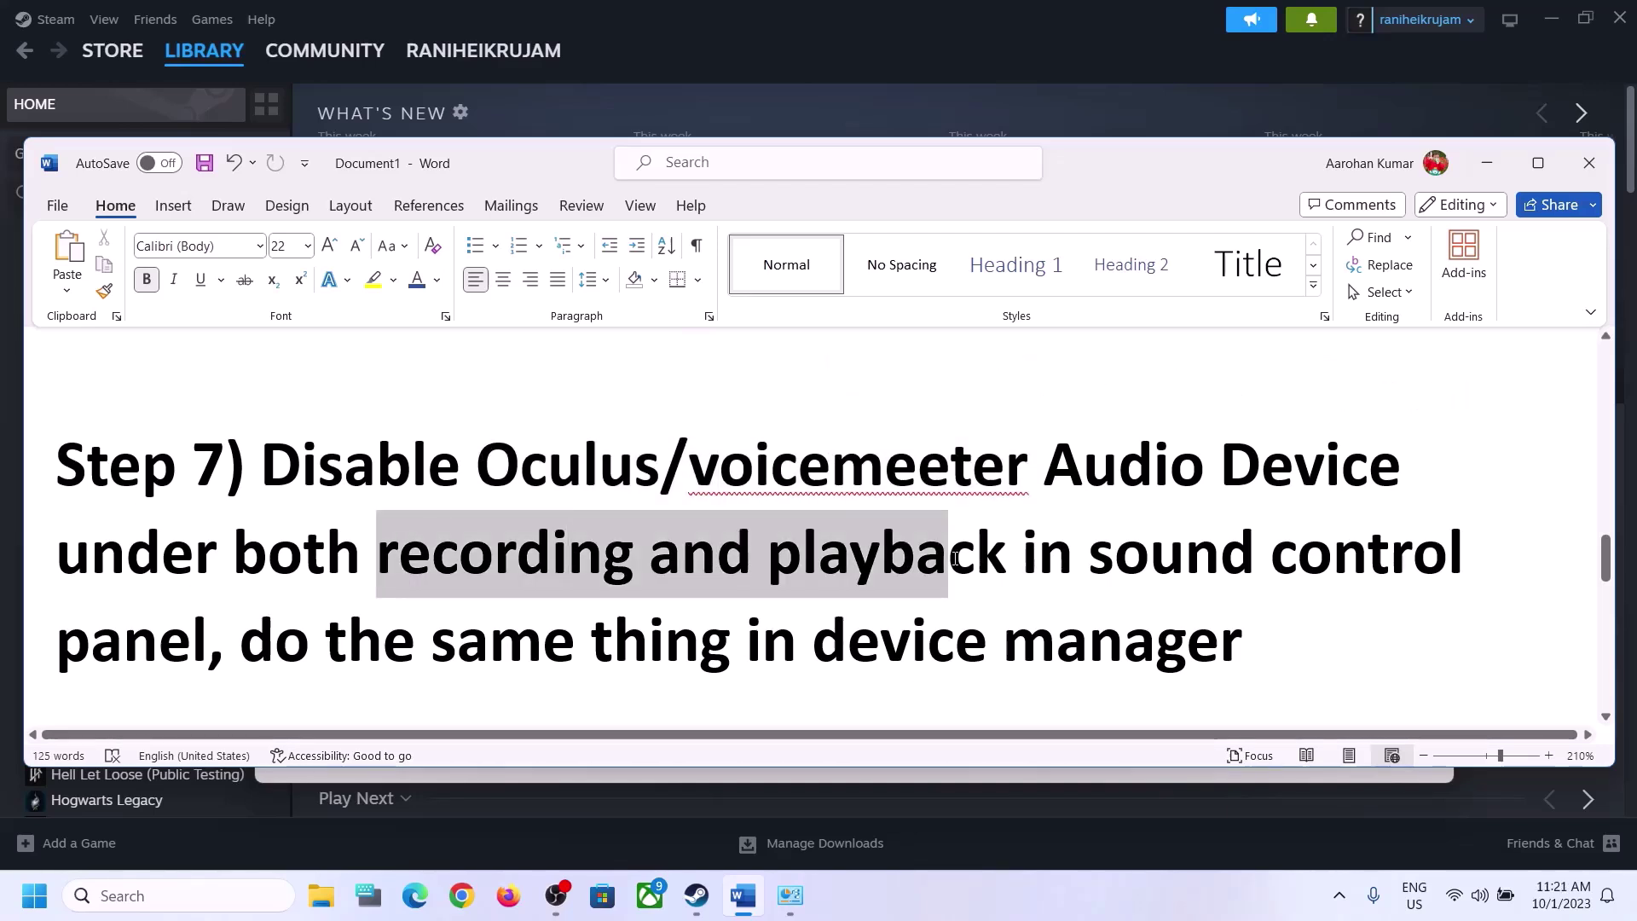
- Open a new Control Panel window and bring up the Sound dialog again to reach the Oculus and VoiceMeeter devices
{"action": "left_click", "coordinate": [205, 901]}
{"action": "type", "text": "contr"}
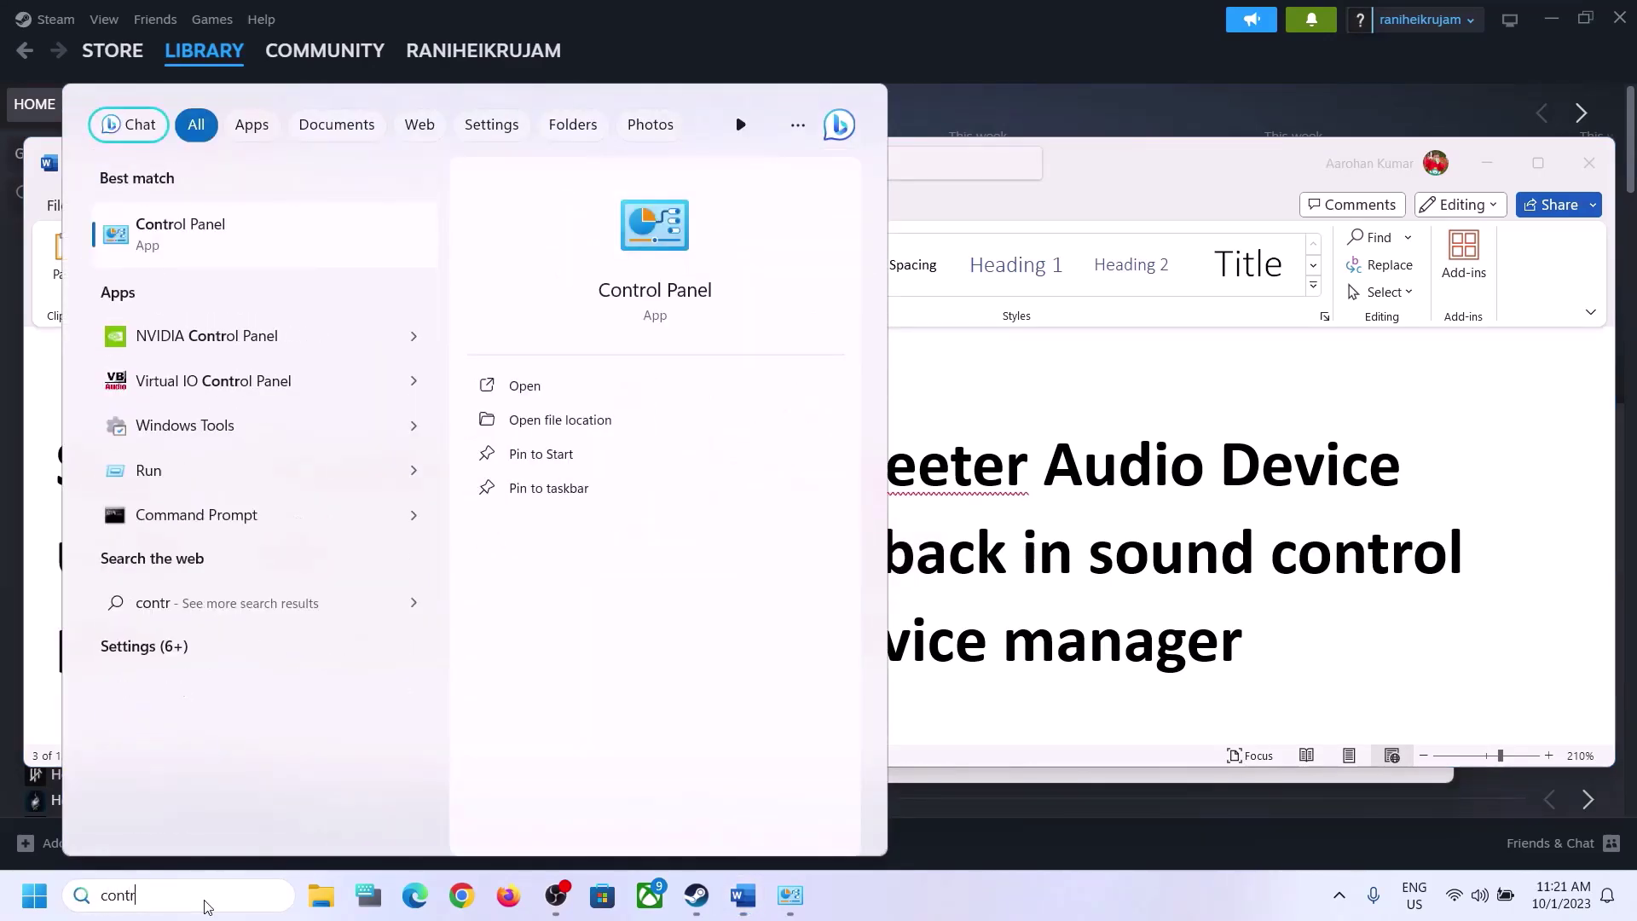
{"action": "type", "text": "ol"}
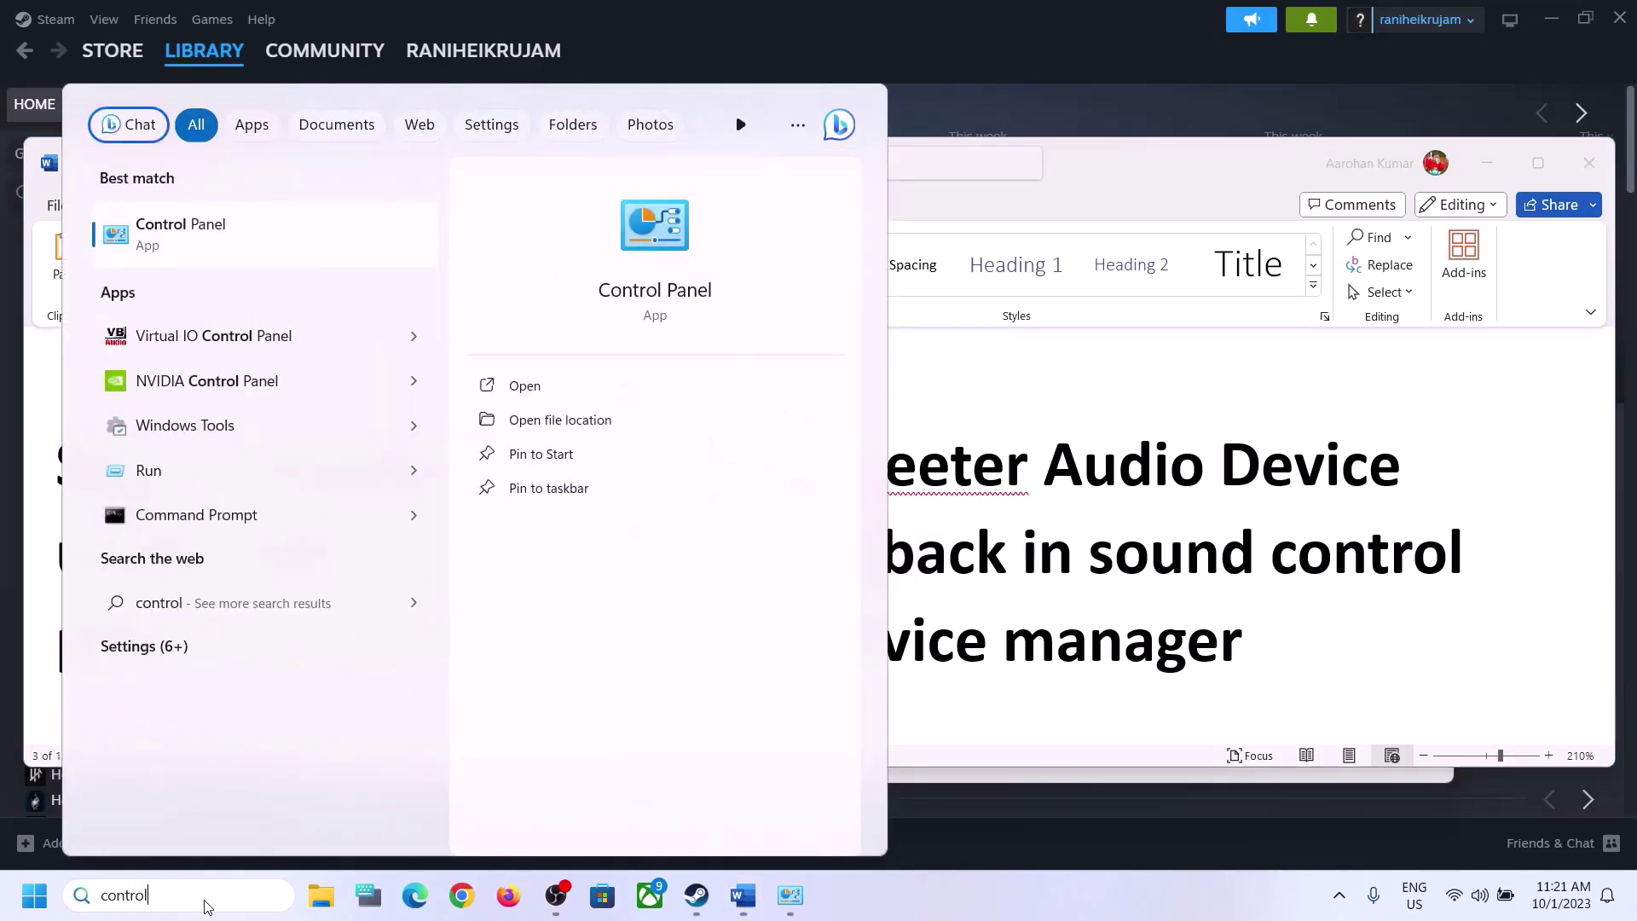
{"action": "left_click", "coordinate": [208, 235]}
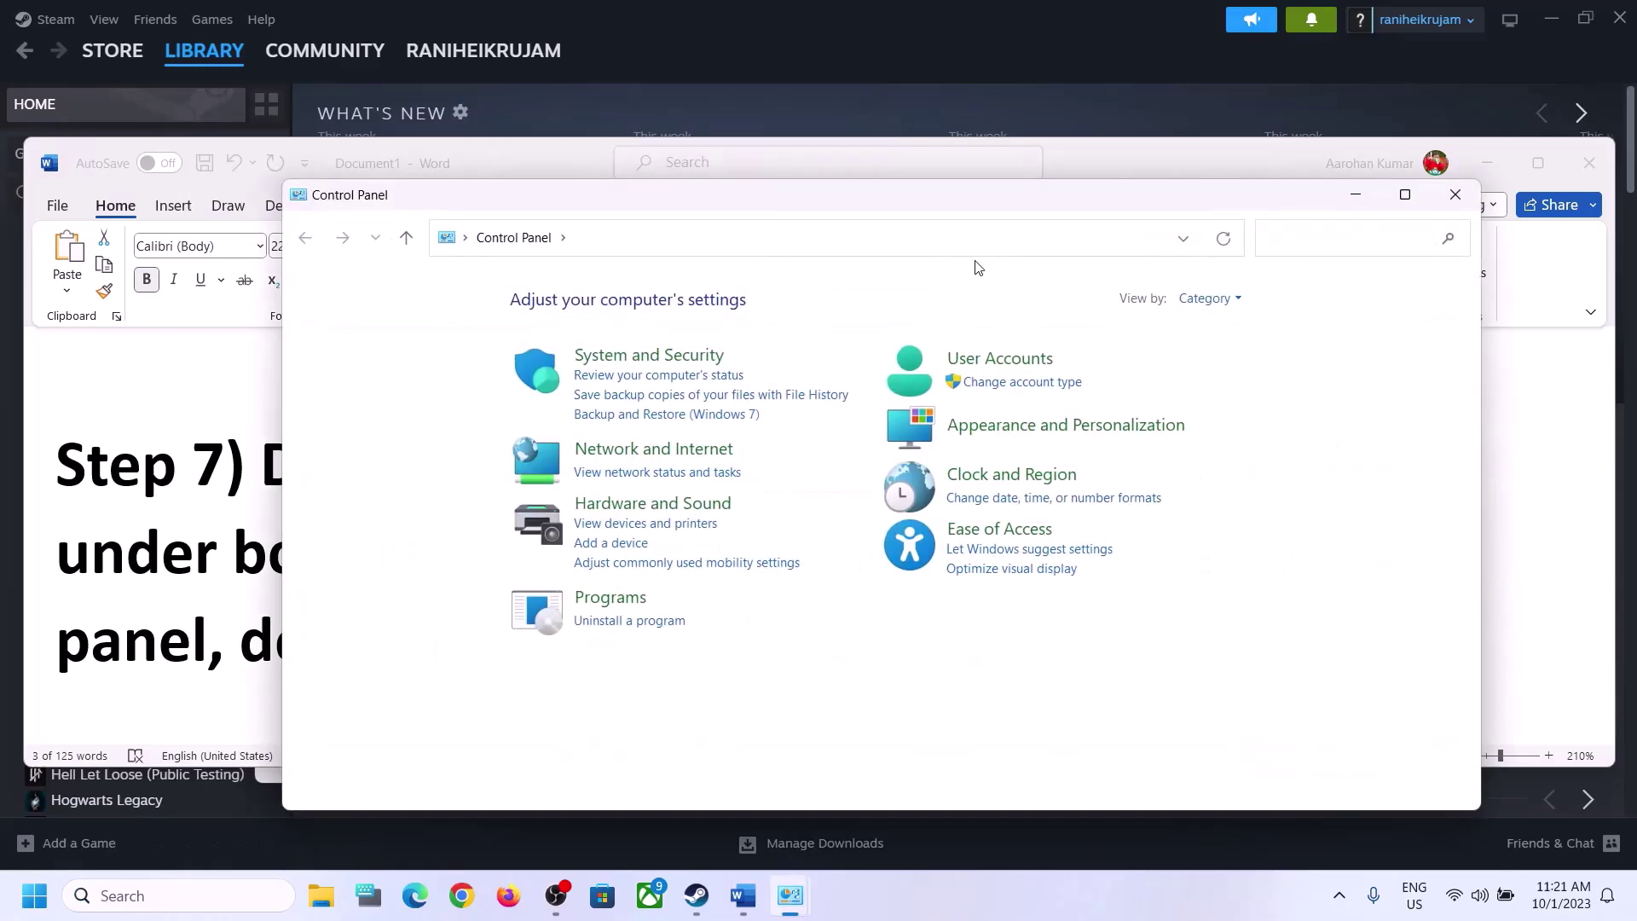
{"action": "left_click", "coordinate": [652, 503]}
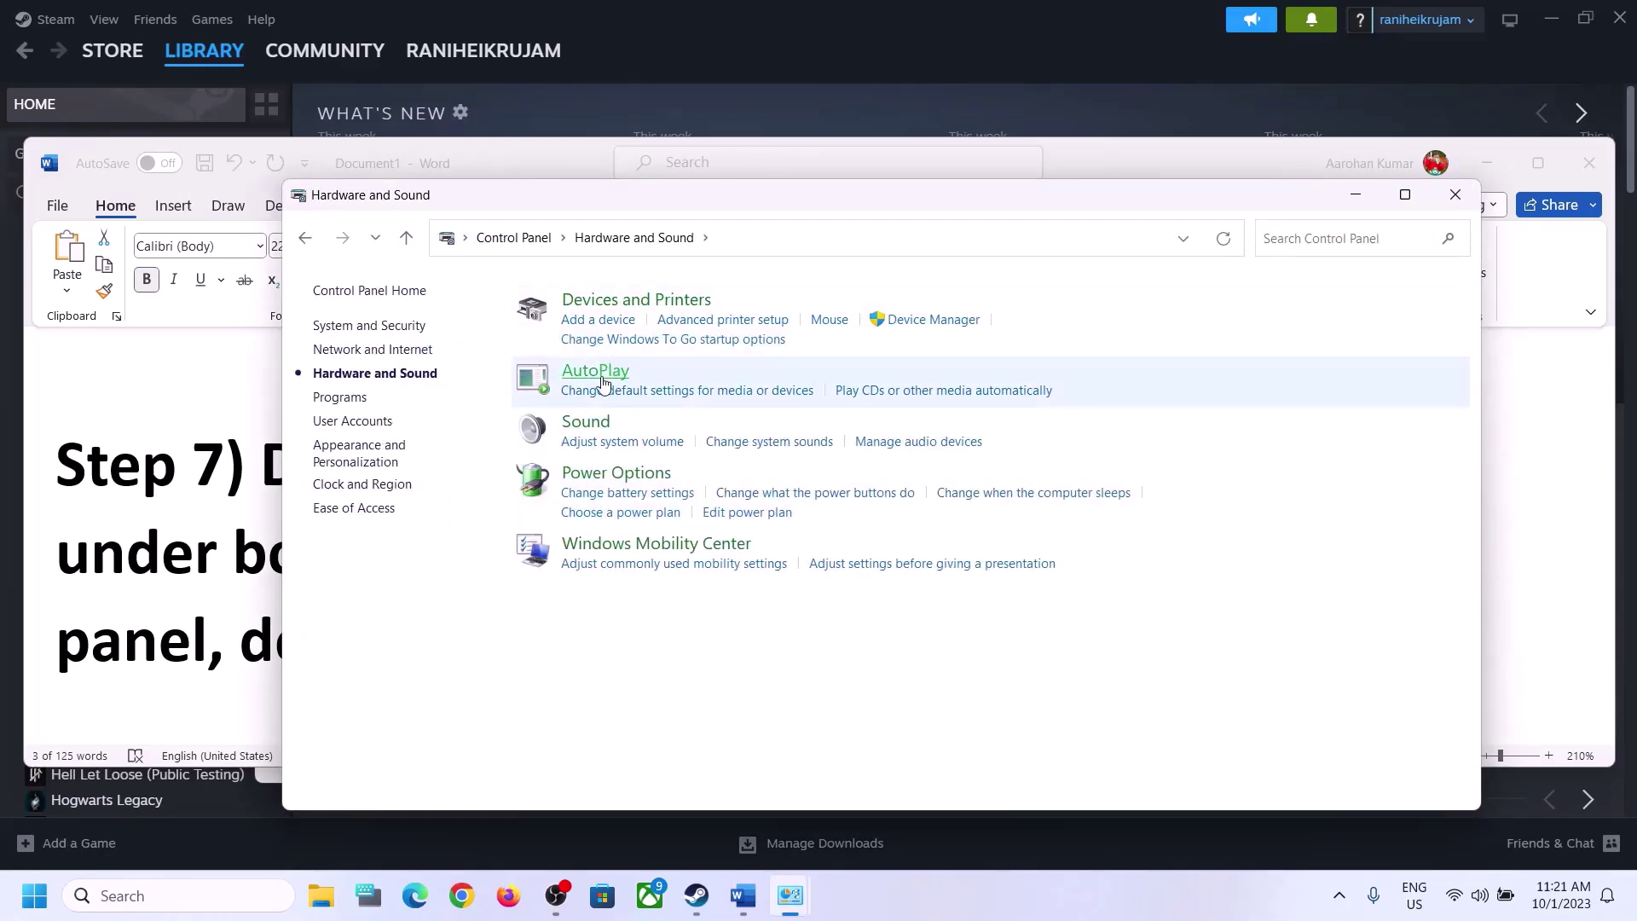
{"action": "left_click", "coordinate": [587, 422]}
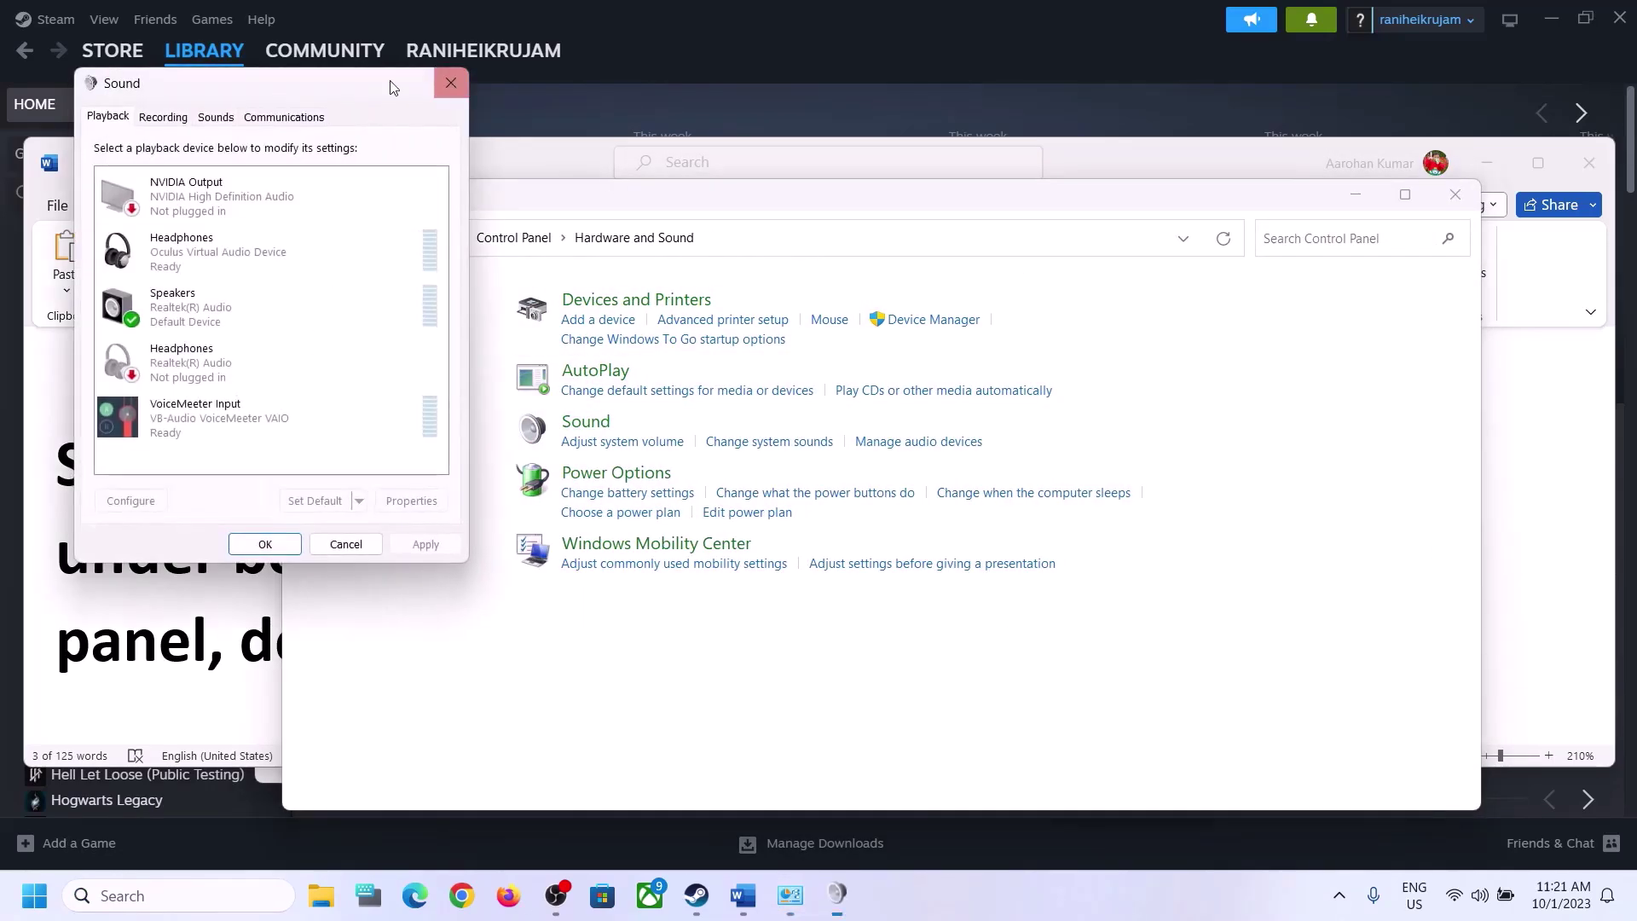
- Disable the Oculus Virtual Audio Device headphones and the Realtek(R) Audio headphones among the playback devices
{"action": "left_click_drag", "start_coordinate": [393, 87], "coordinate": [936, 170]}
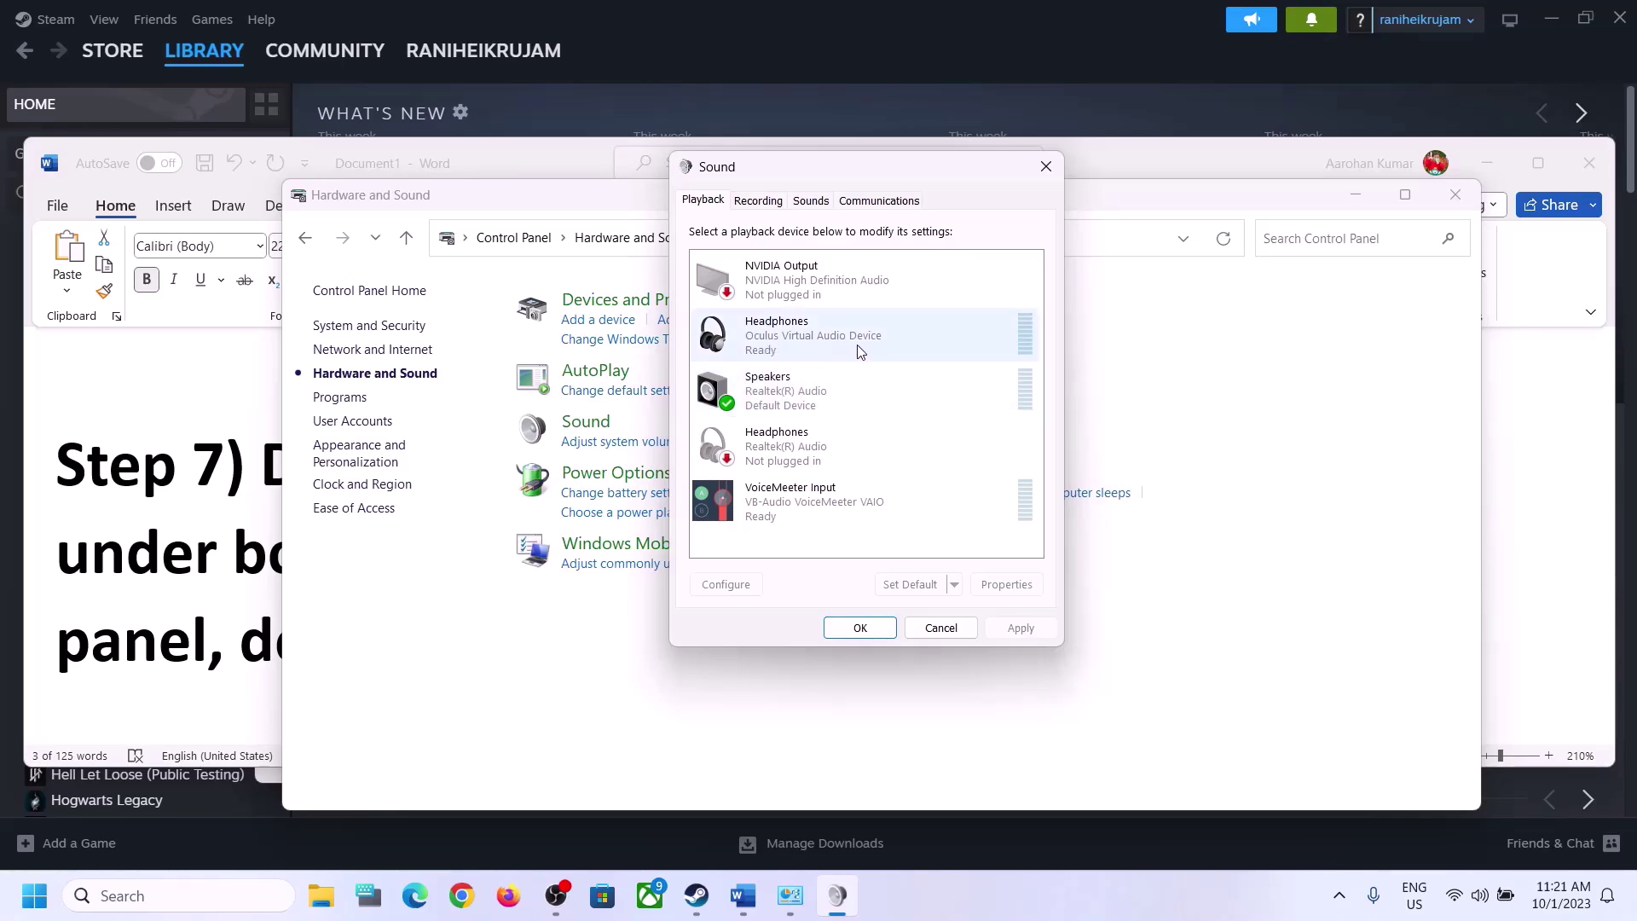
{"action": "right_click", "coordinate": [810, 343]}
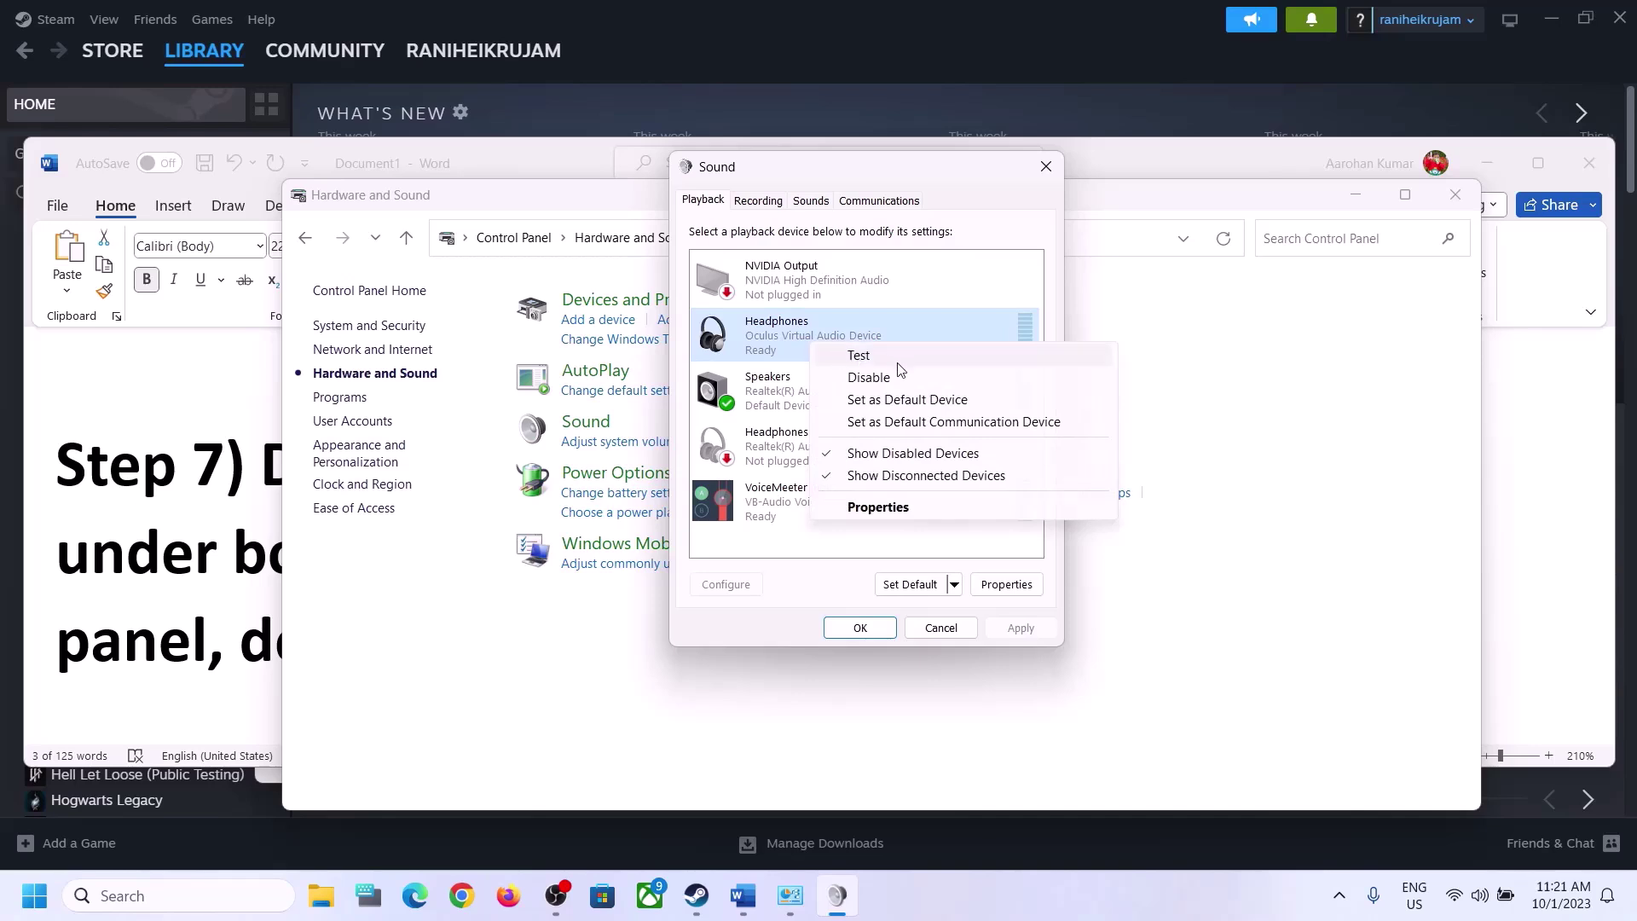
{"action": "left_click", "coordinate": [865, 384]}
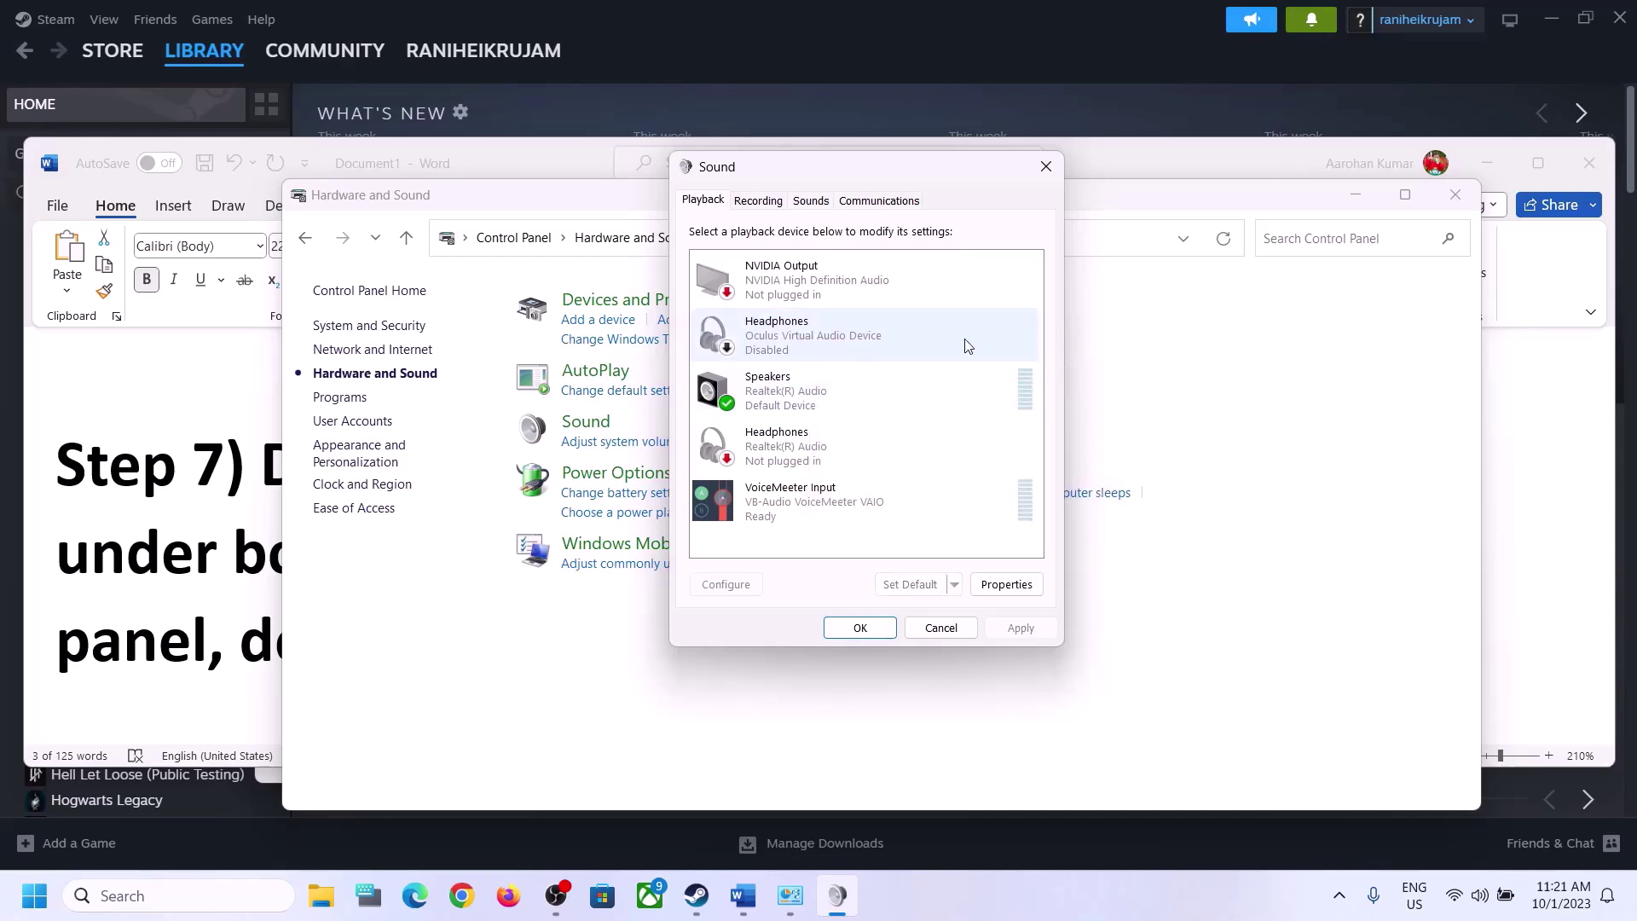
{"action": "left_click", "coordinate": [776, 467]}
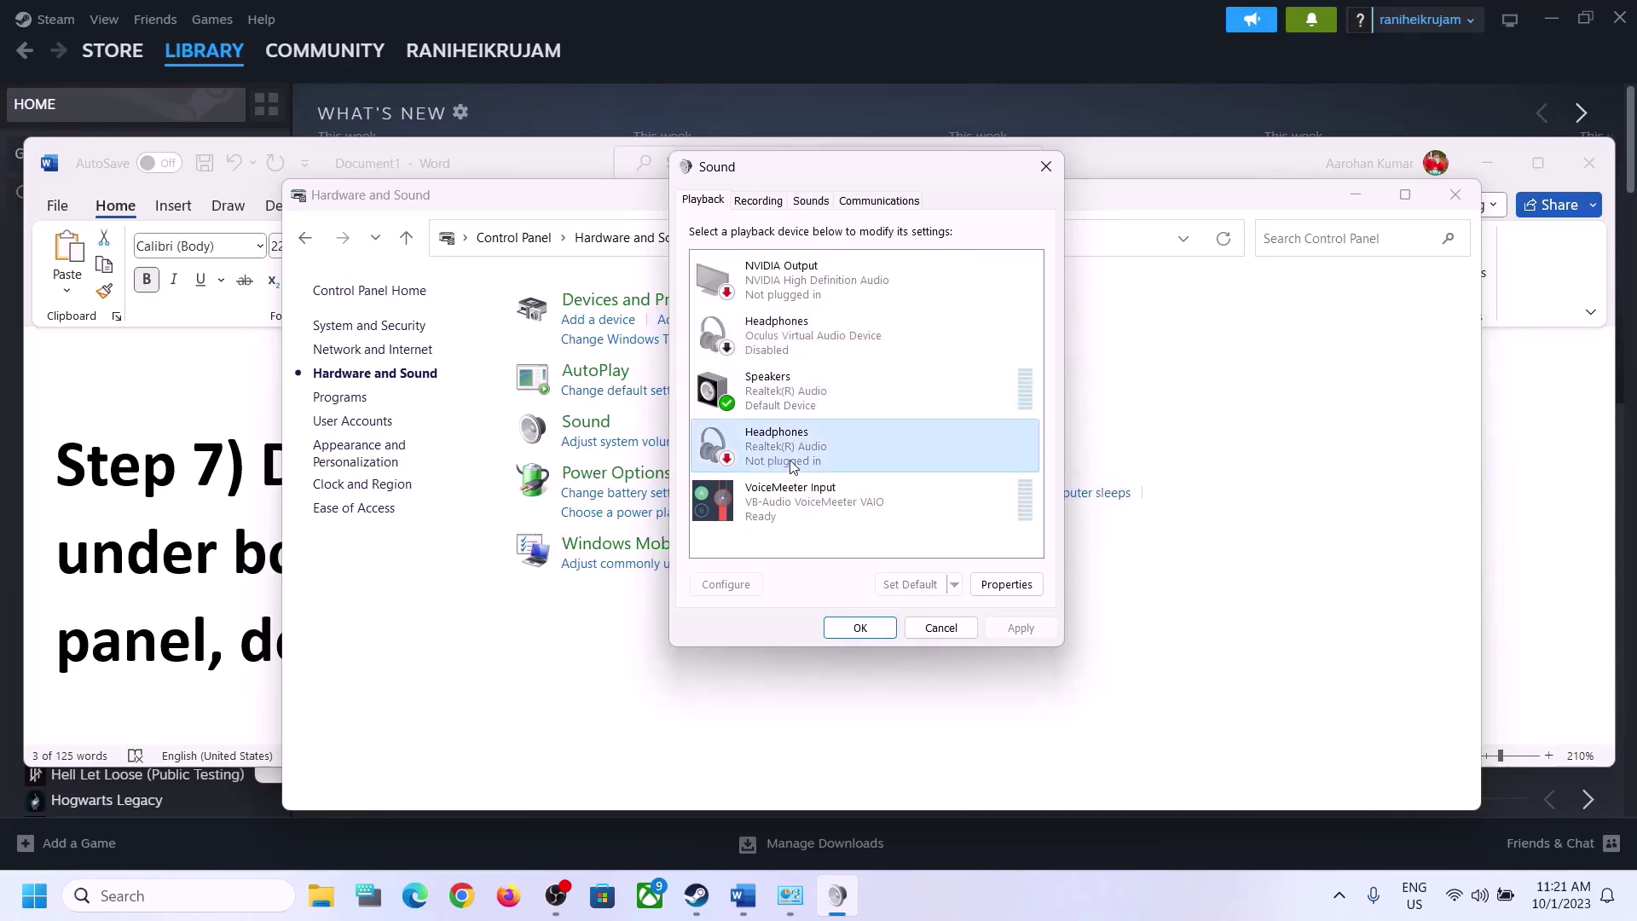
{"action": "right_click", "coordinate": [791, 454]}
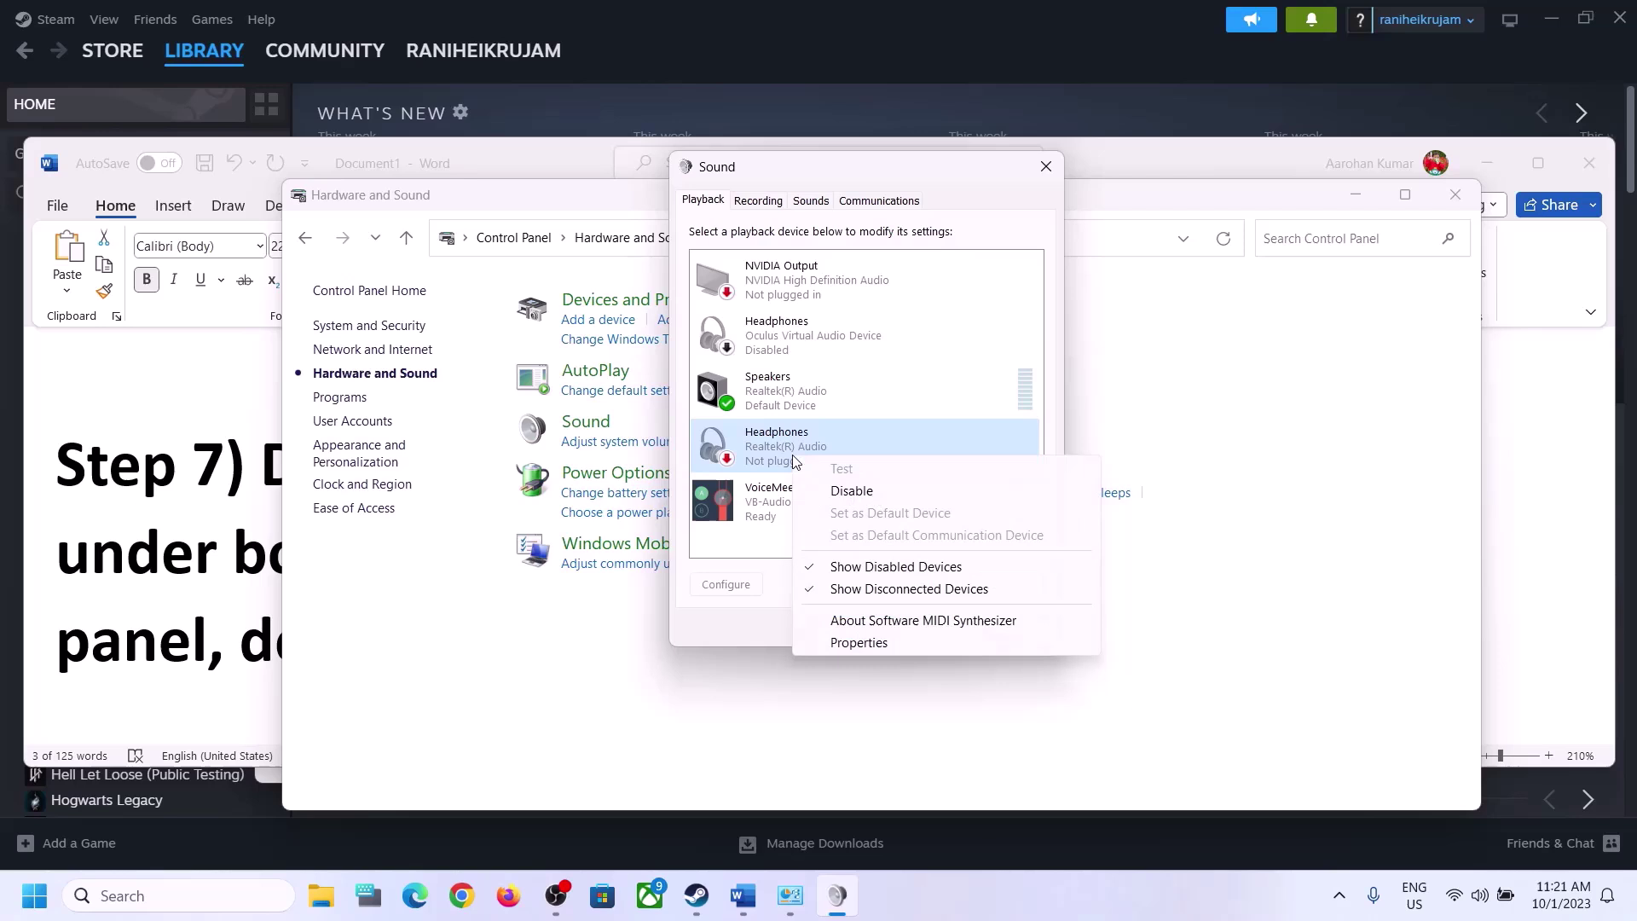
{"action": "left_click", "coordinate": [859, 488]}
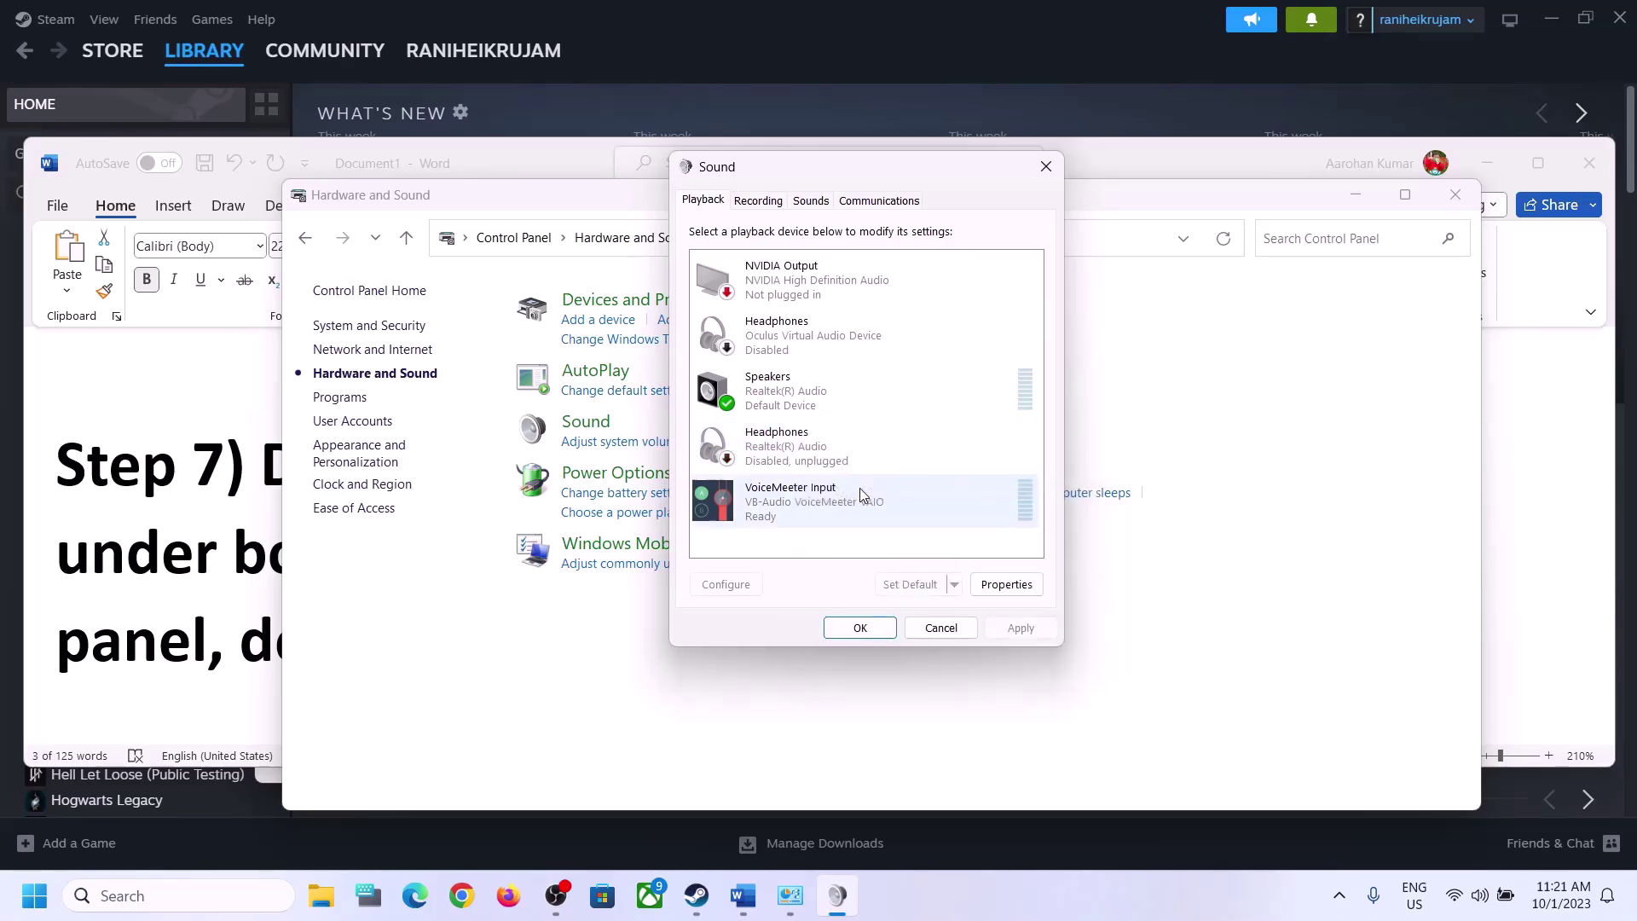
- Disable the VoiceMeeter Input and NVIDIA Output playback devices
{"action": "left_click", "coordinate": [785, 509]}
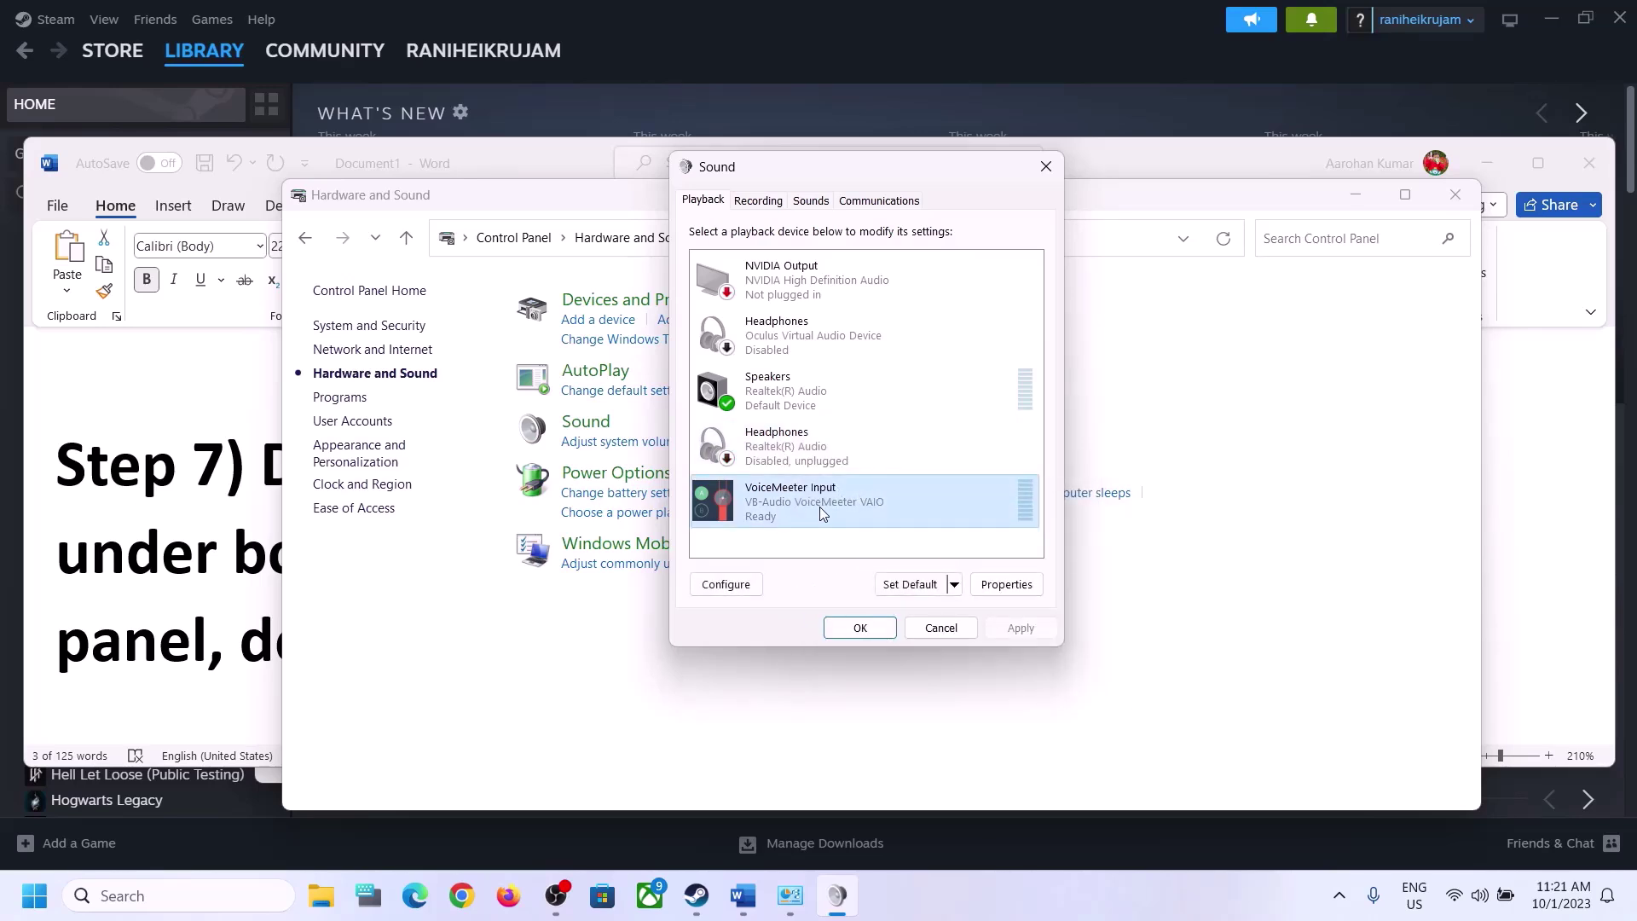
{"action": "right_click", "coordinate": [820, 507]}
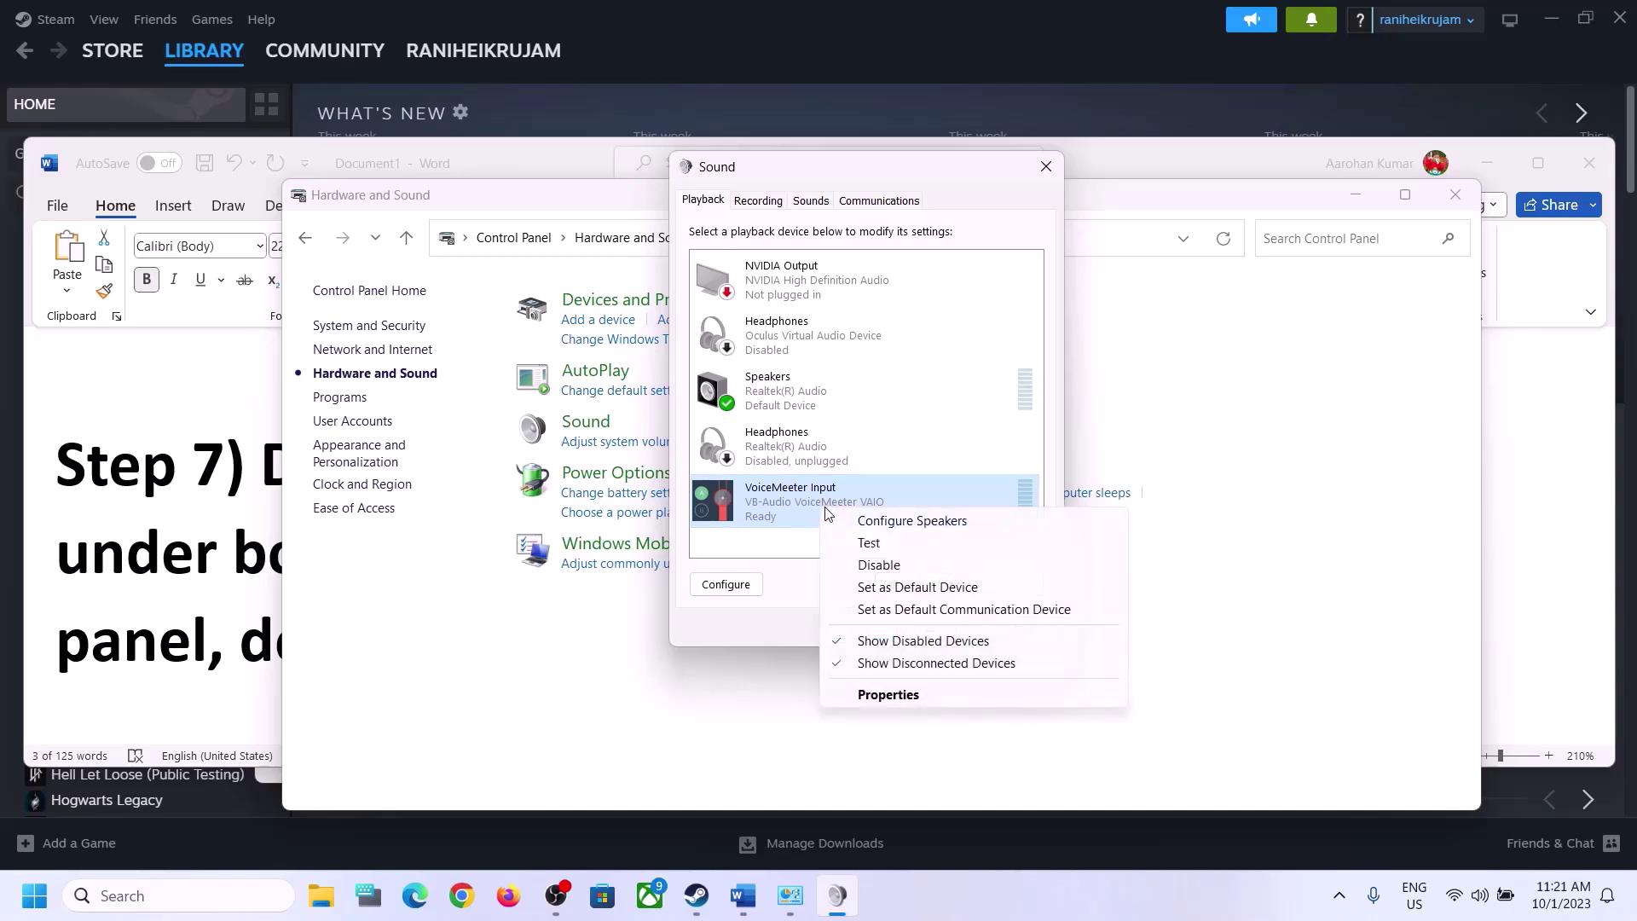
{"action": "left_click", "coordinate": [886, 566]}
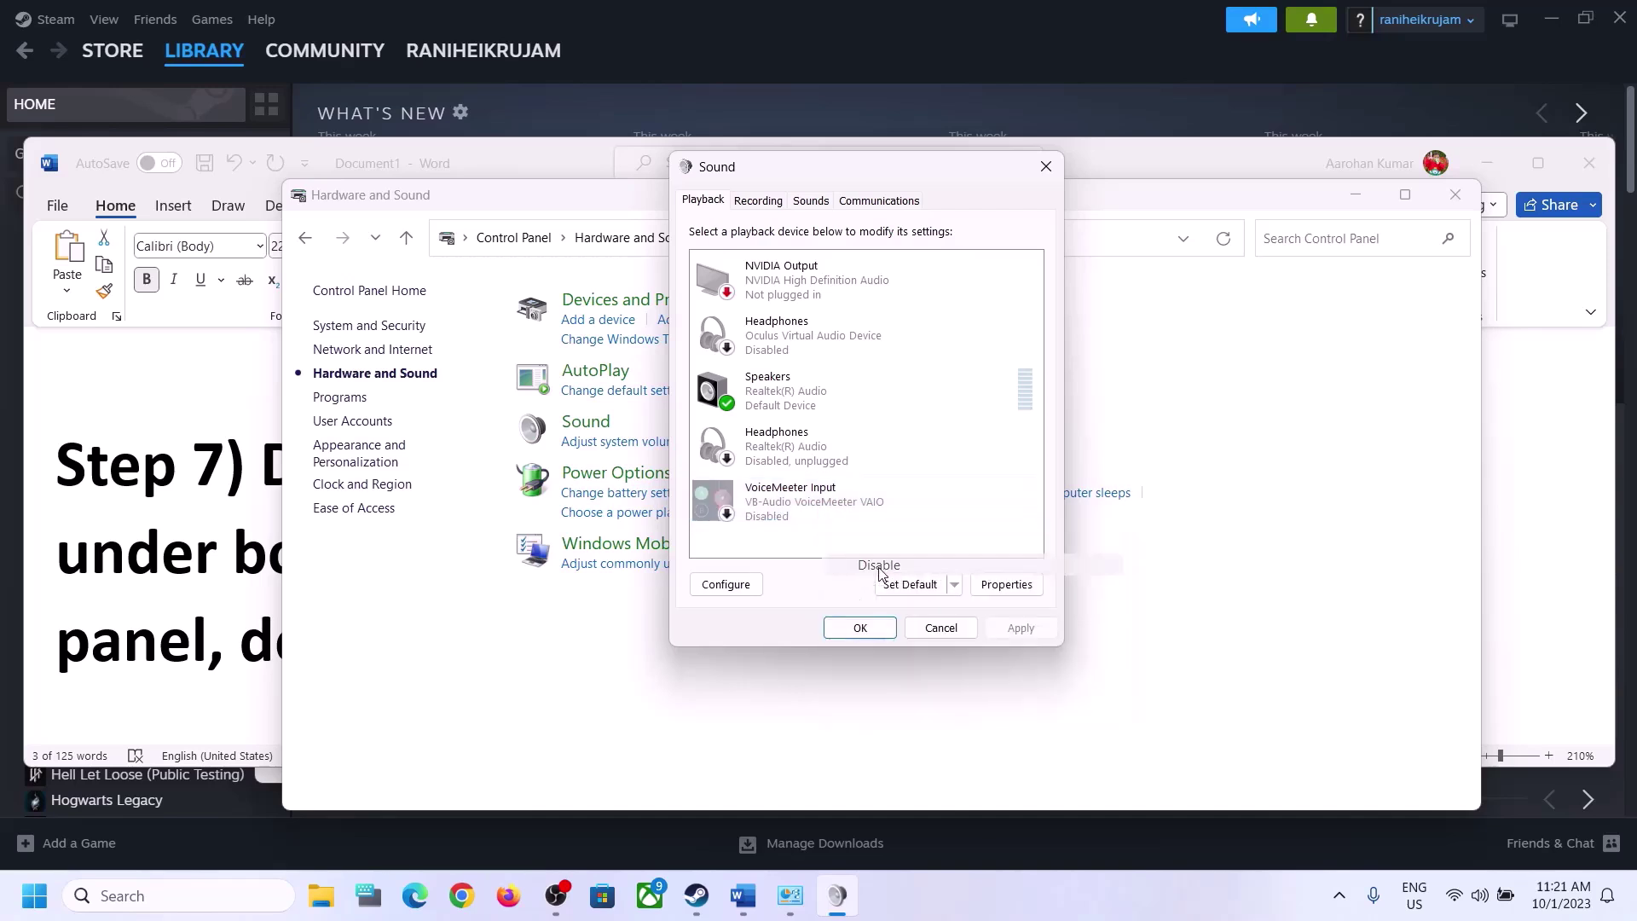
{"action": "left_click", "coordinate": [778, 404]}
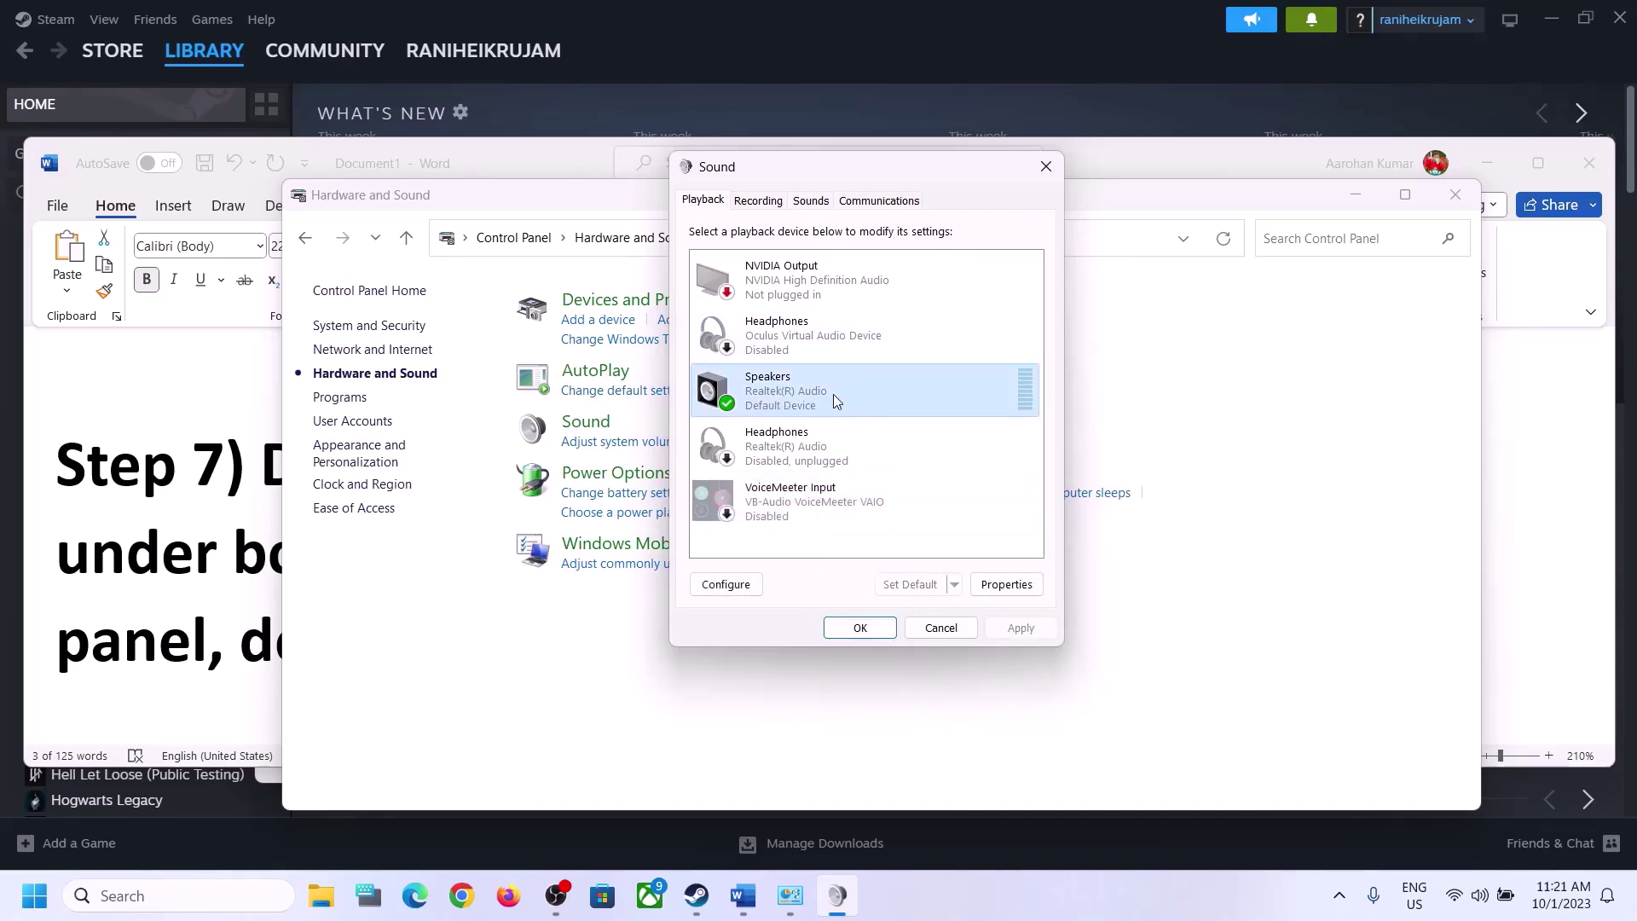
{"action": "left_click", "coordinate": [811, 288]}
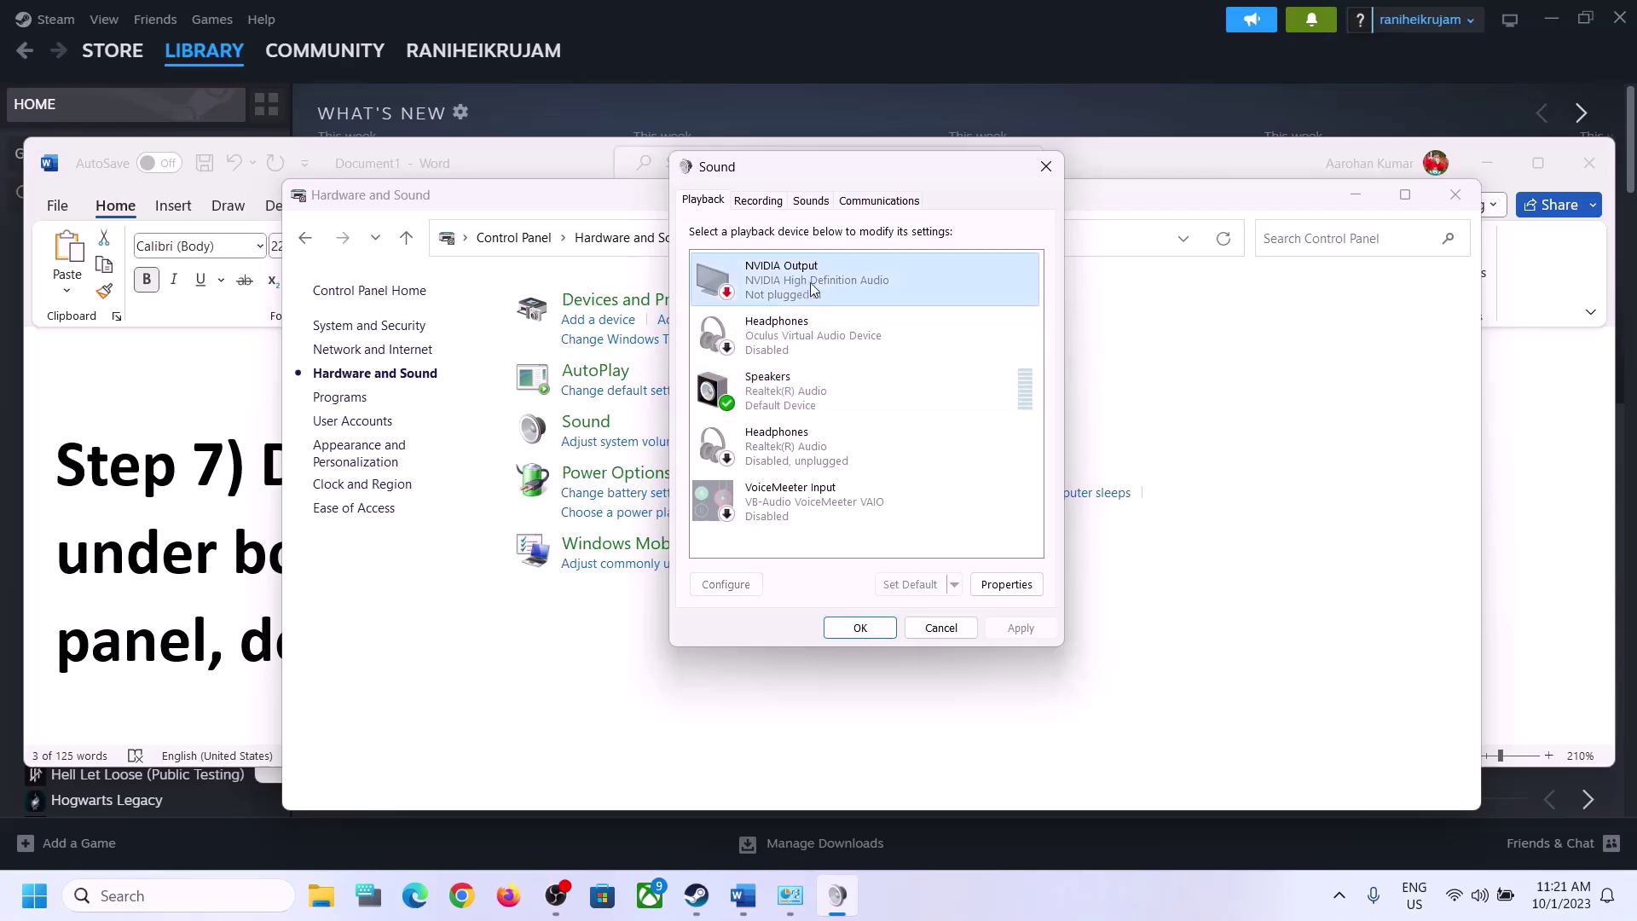
{"action": "right_click", "coordinate": [800, 278]}
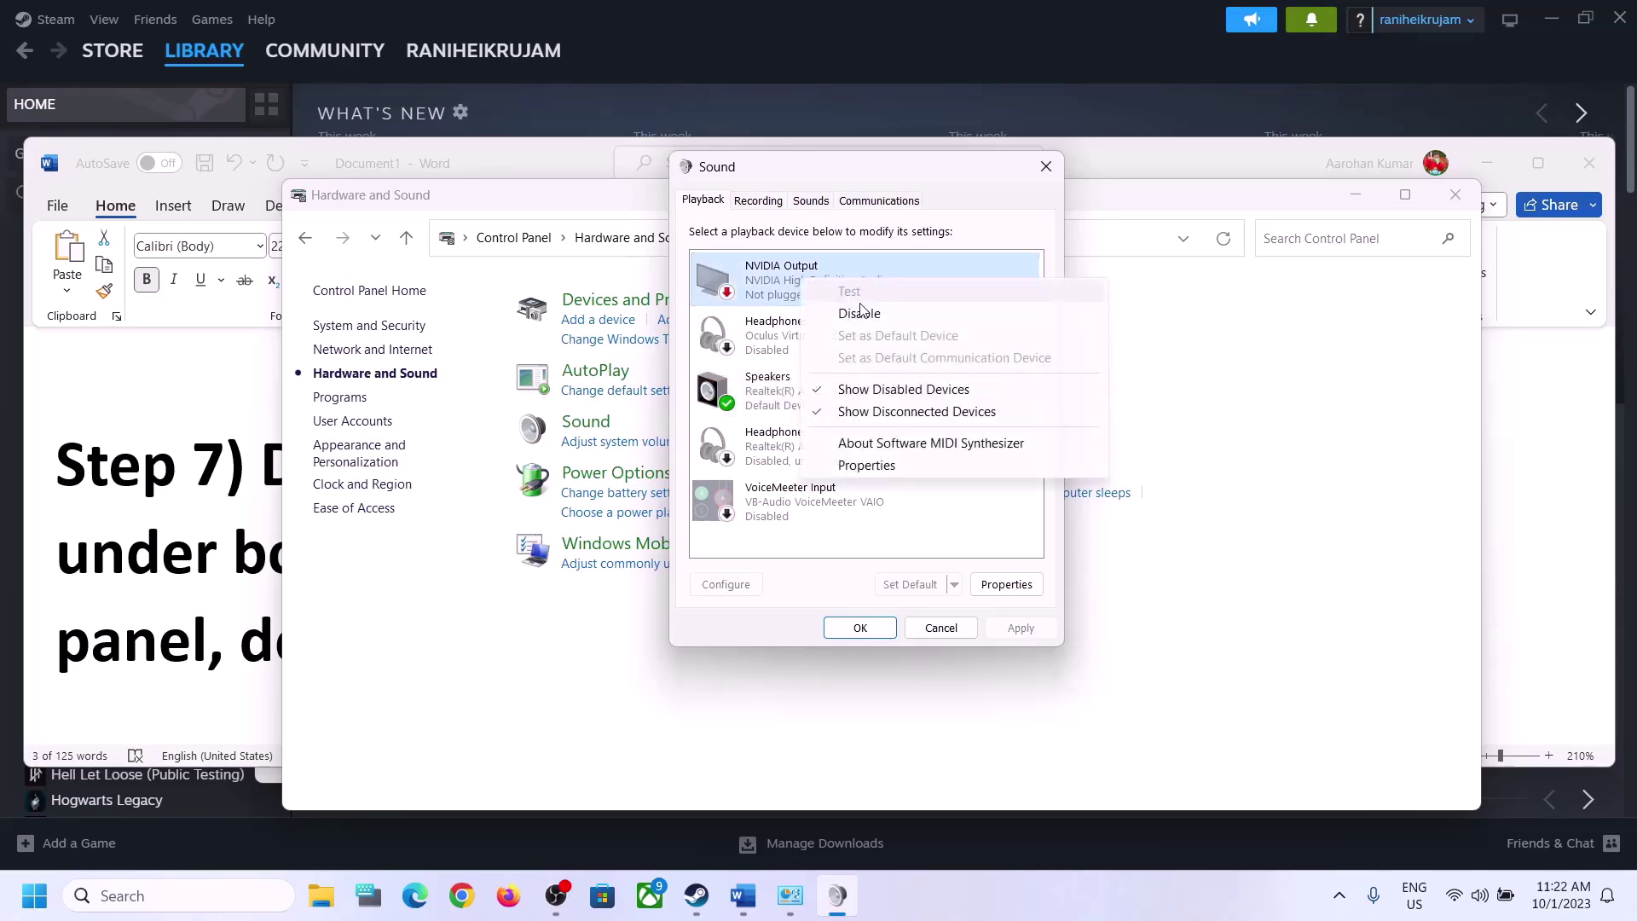
{"action": "left_click", "coordinate": [848, 313]}
- Select the Realtek(R) Audio speakers without disabling them and close the Sound dialog
{"action": "left_click", "coordinate": [773, 413]}
{"action": "right_click", "coordinate": [797, 399]}
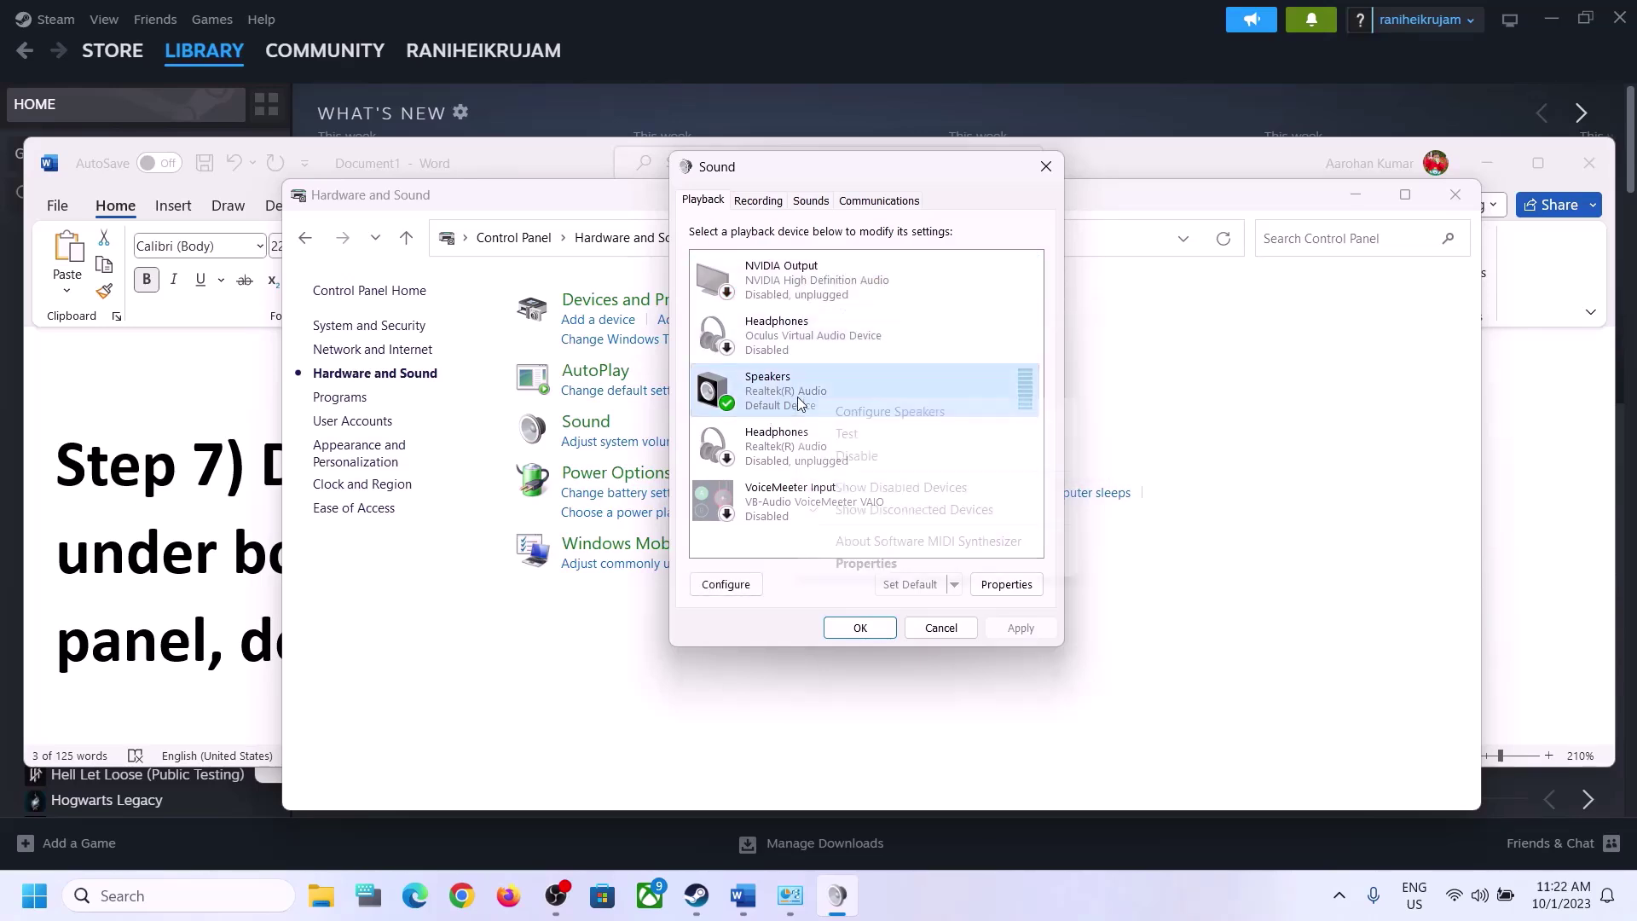
{"action": "left_click", "coordinate": [743, 399]}
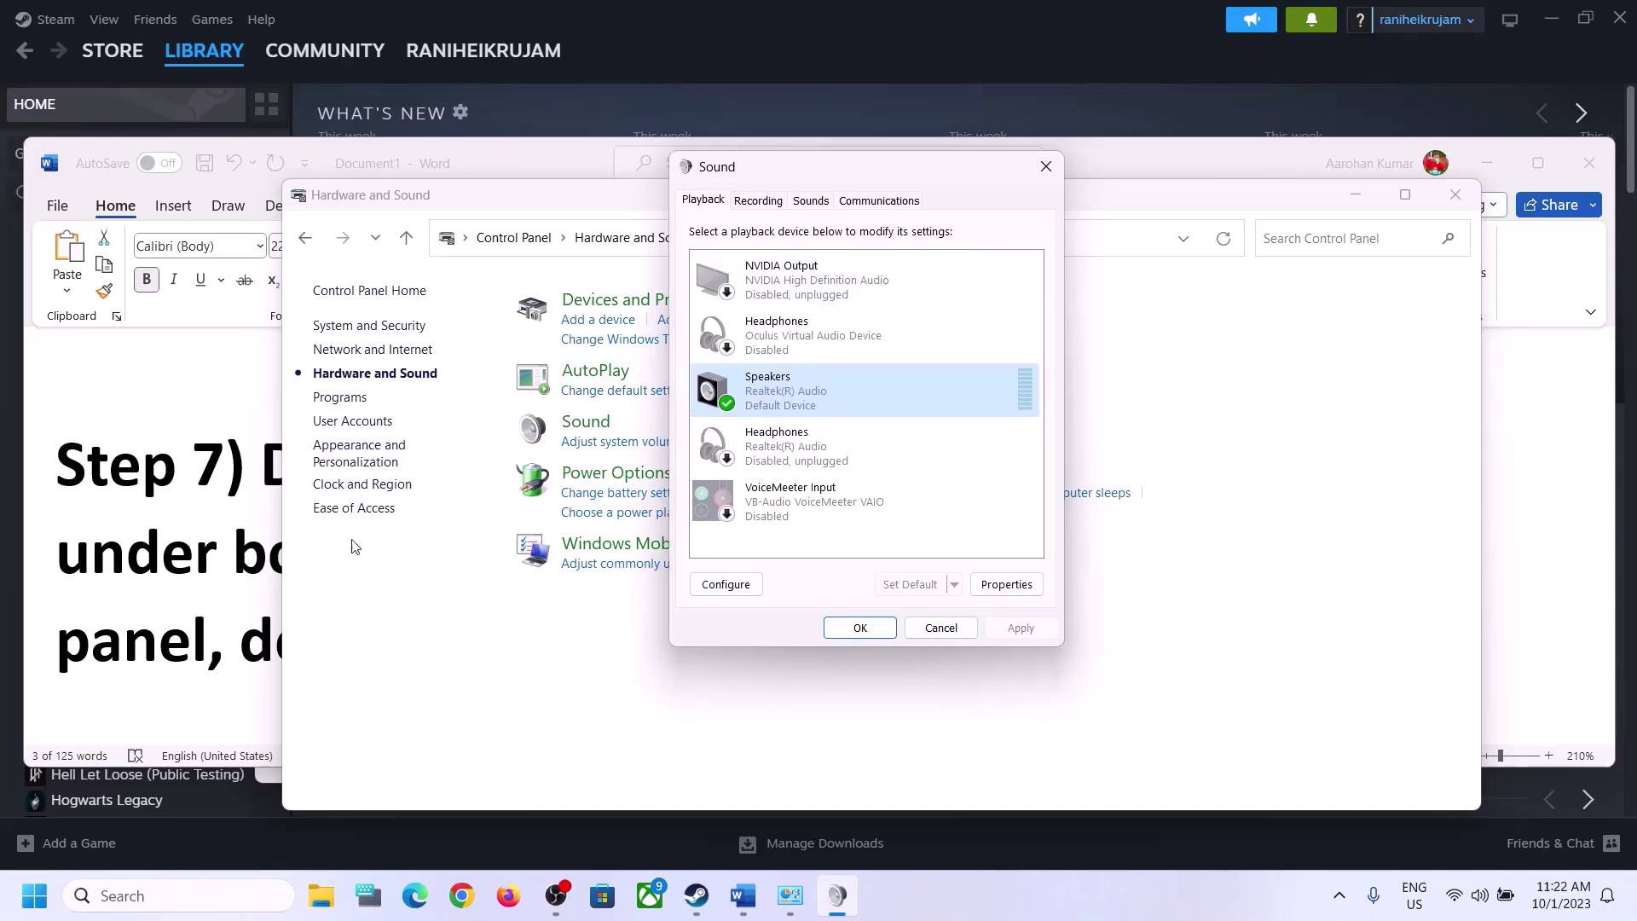
{"action": "left_click", "coordinate": [1046, 166]}
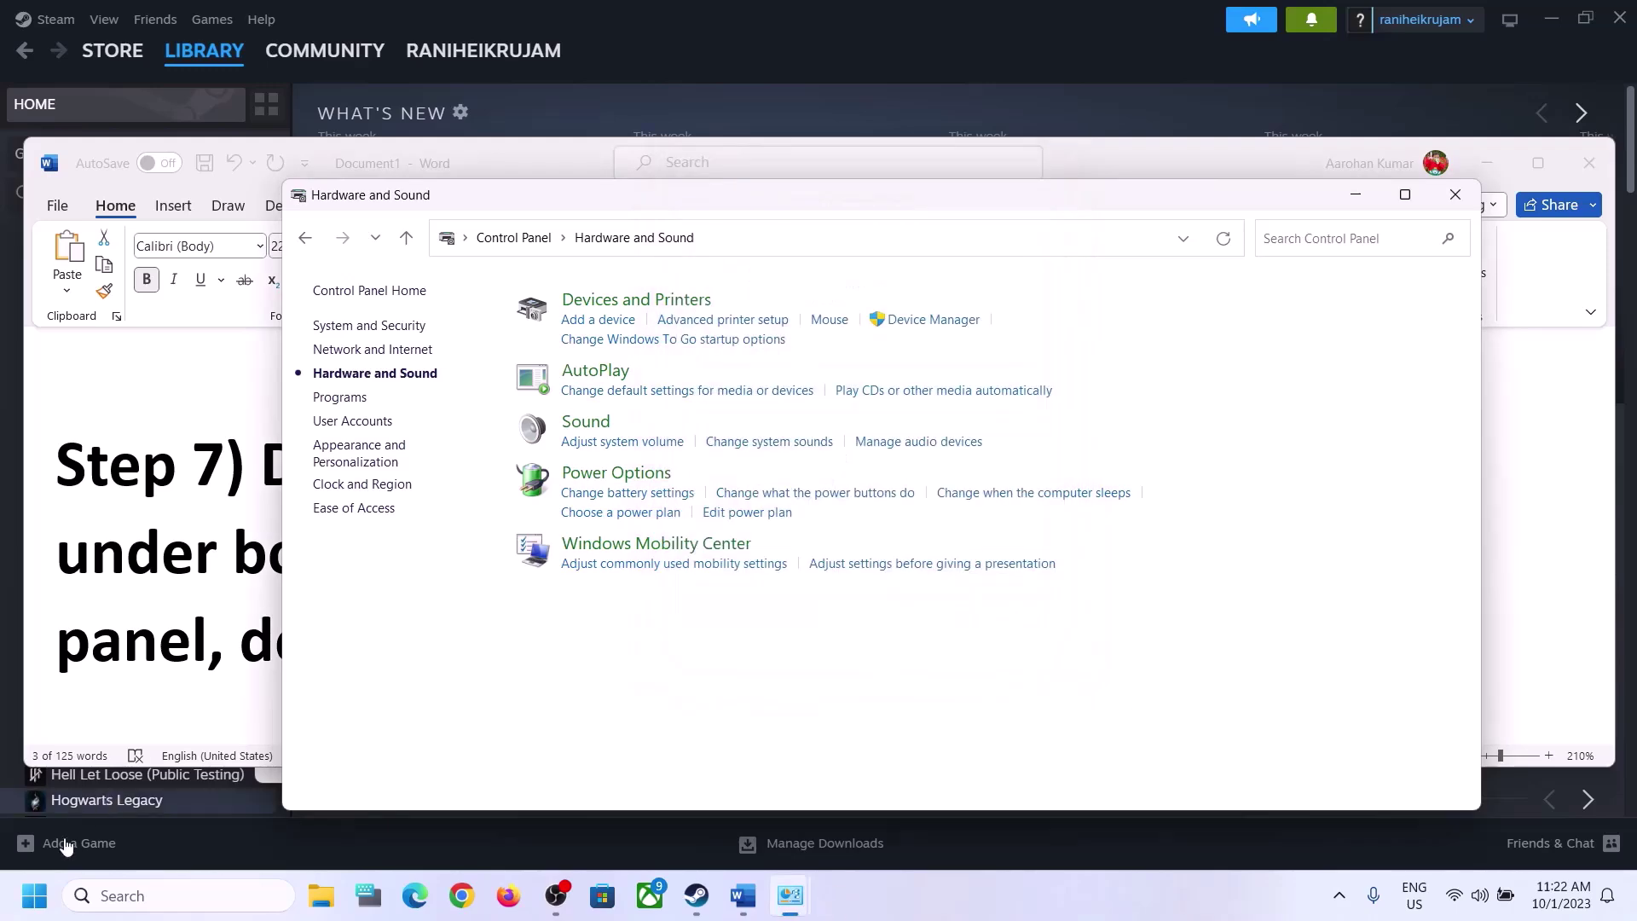
- Open Device Manager and expand the Sound, video and game controllers category
{"action": "right_click", "coordinate": [41, 909]}
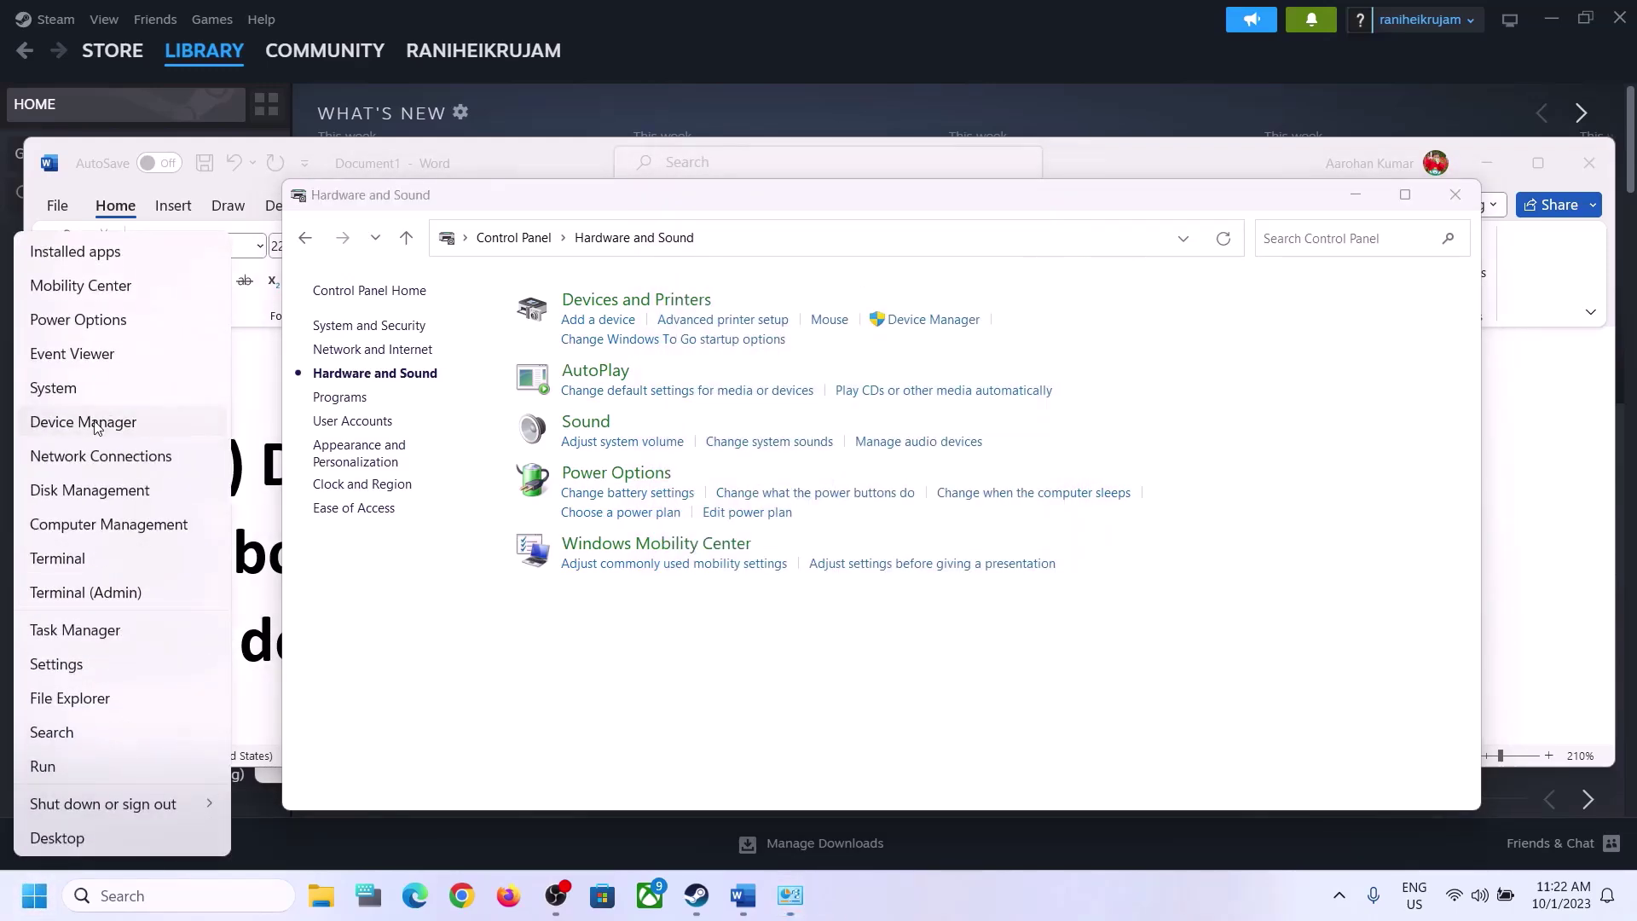
{"action": "left_click", "coordinate": [132, 420]}
{"action": "left_click_drag", "start_coordinate": [654, 70], "coordinate": [1129, 146]}
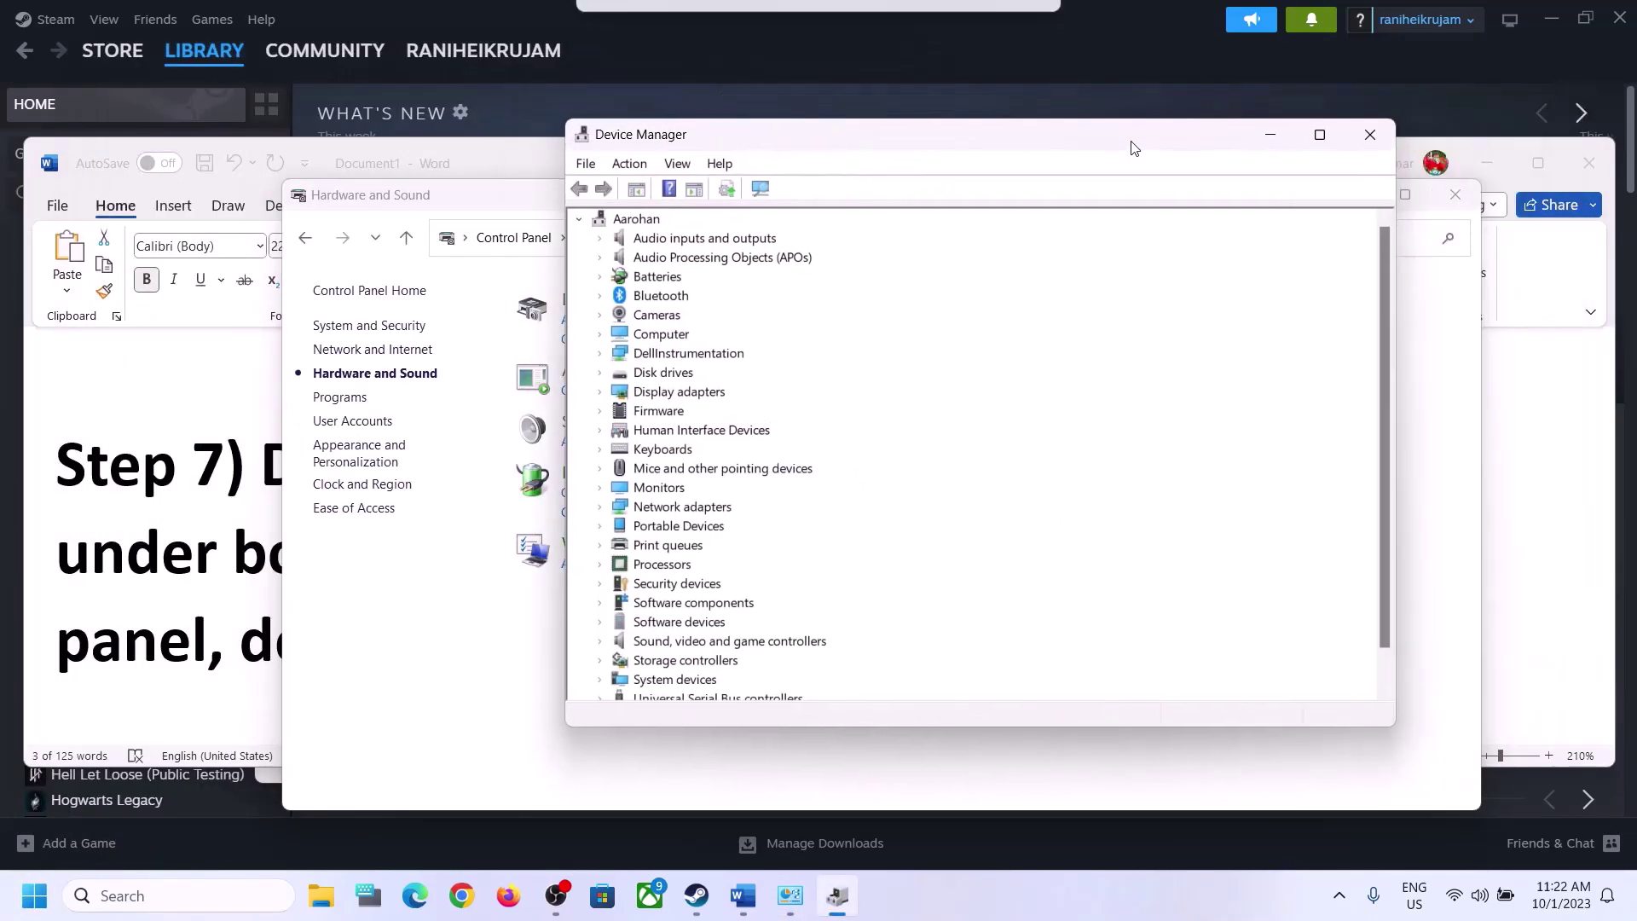
{"action": "left_click", "coordinate": [729, 608]}
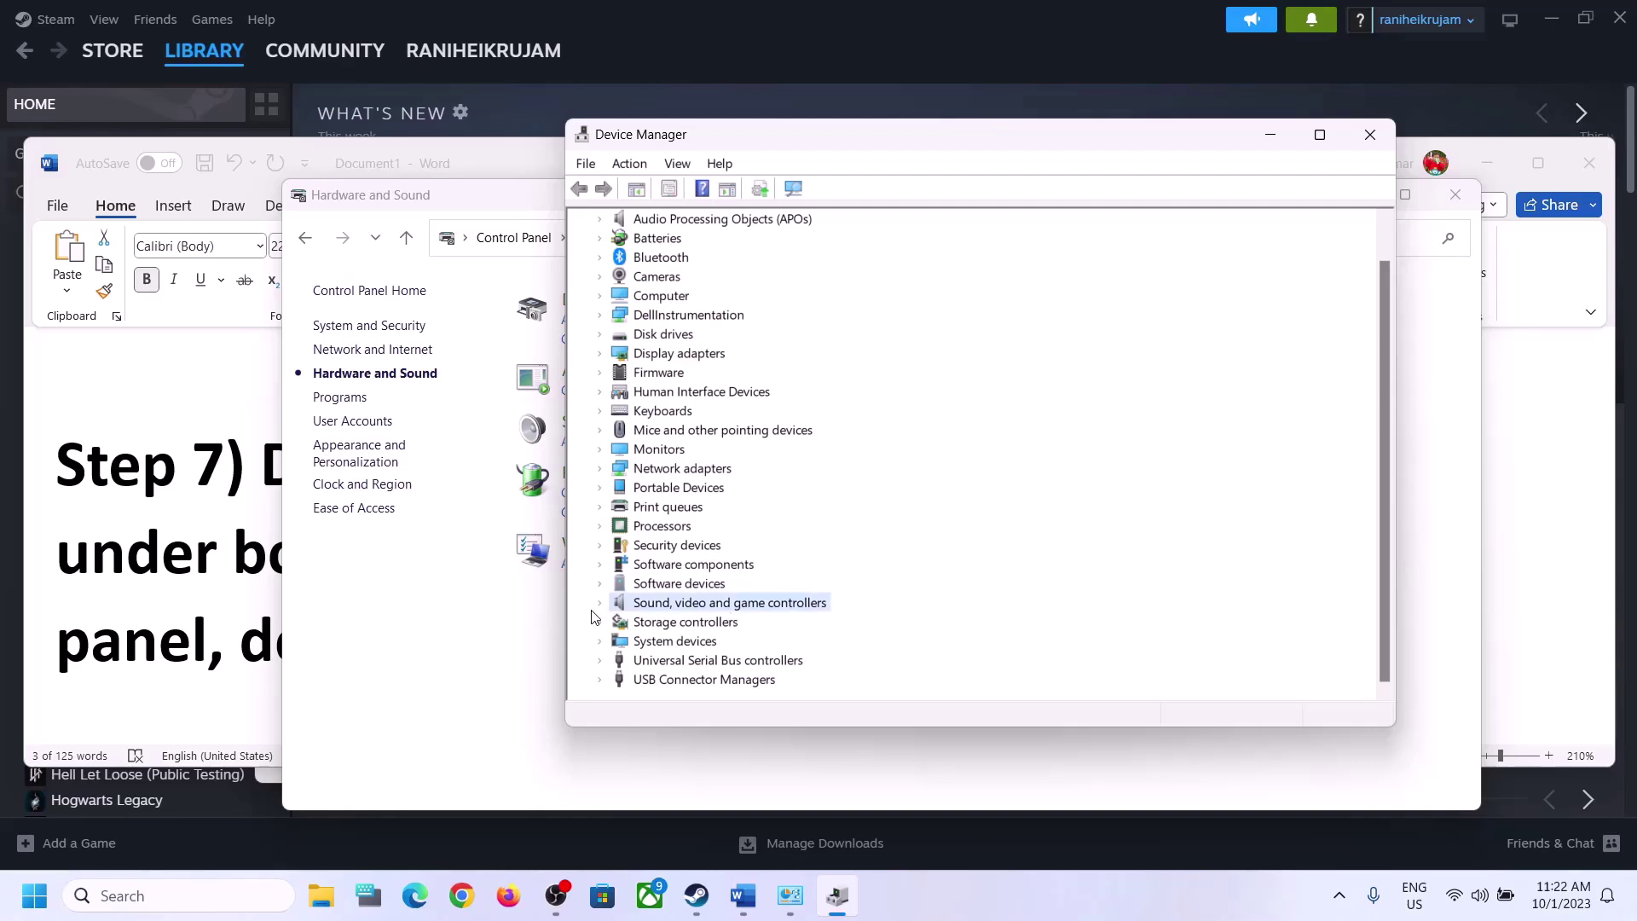
{"action": "left_click", "coordinate": [598, 605]}
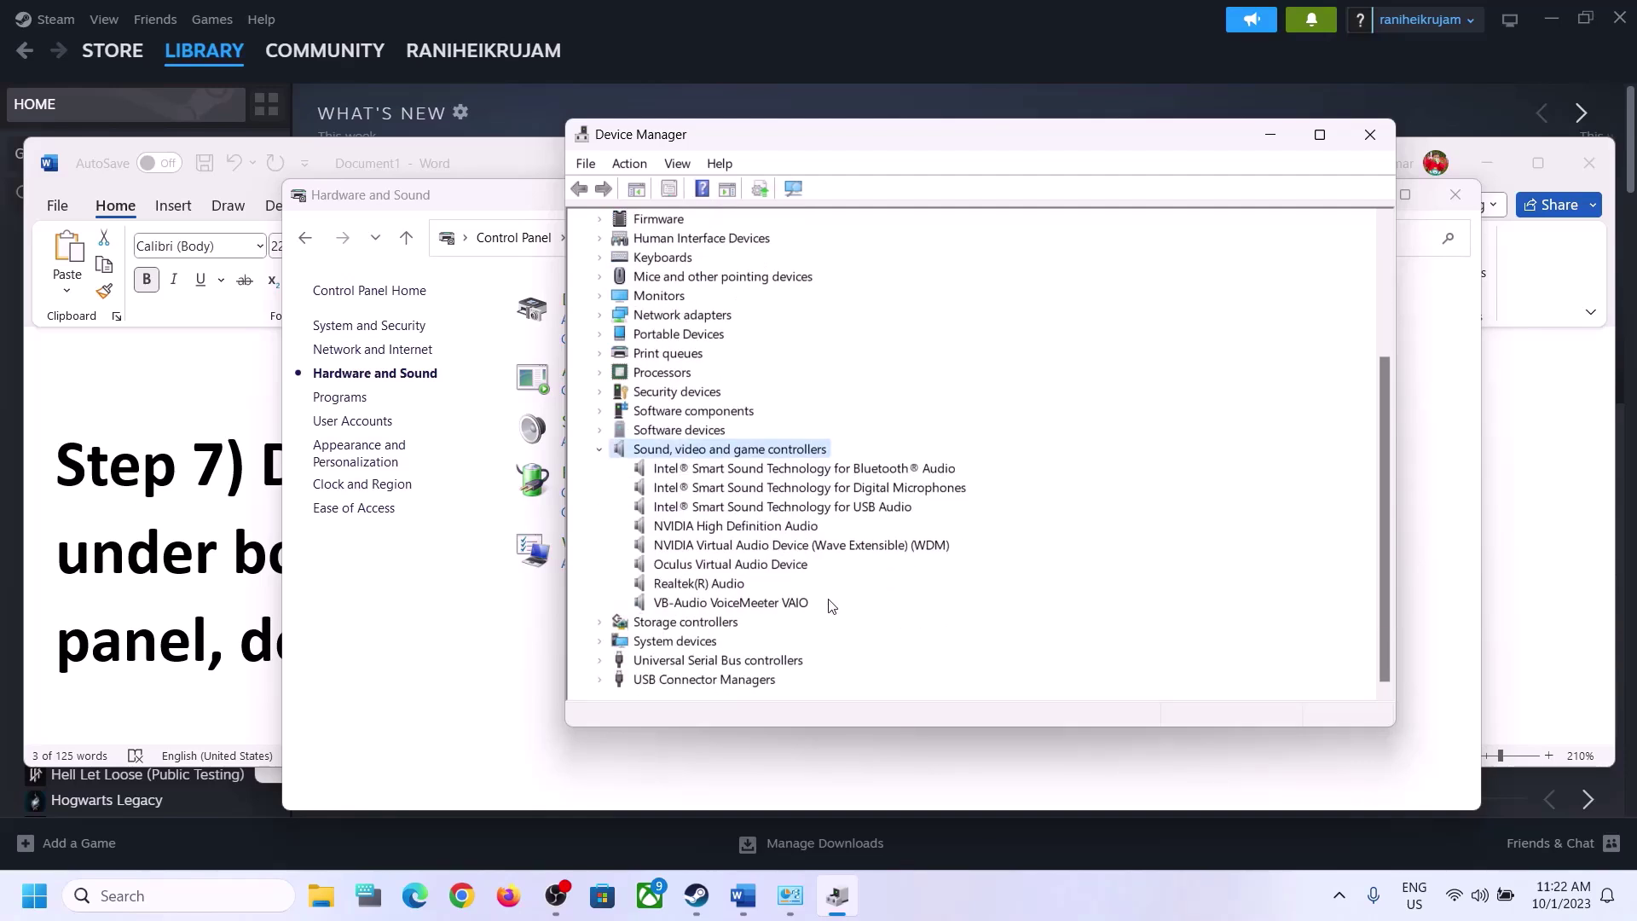
- Disable the VB-Audio VoiceMeeter VAIO and Oculus Virtual Audio Device entries under Sound, video and game controllers
{"action": "left_click", "coordinate": [692, 585]}
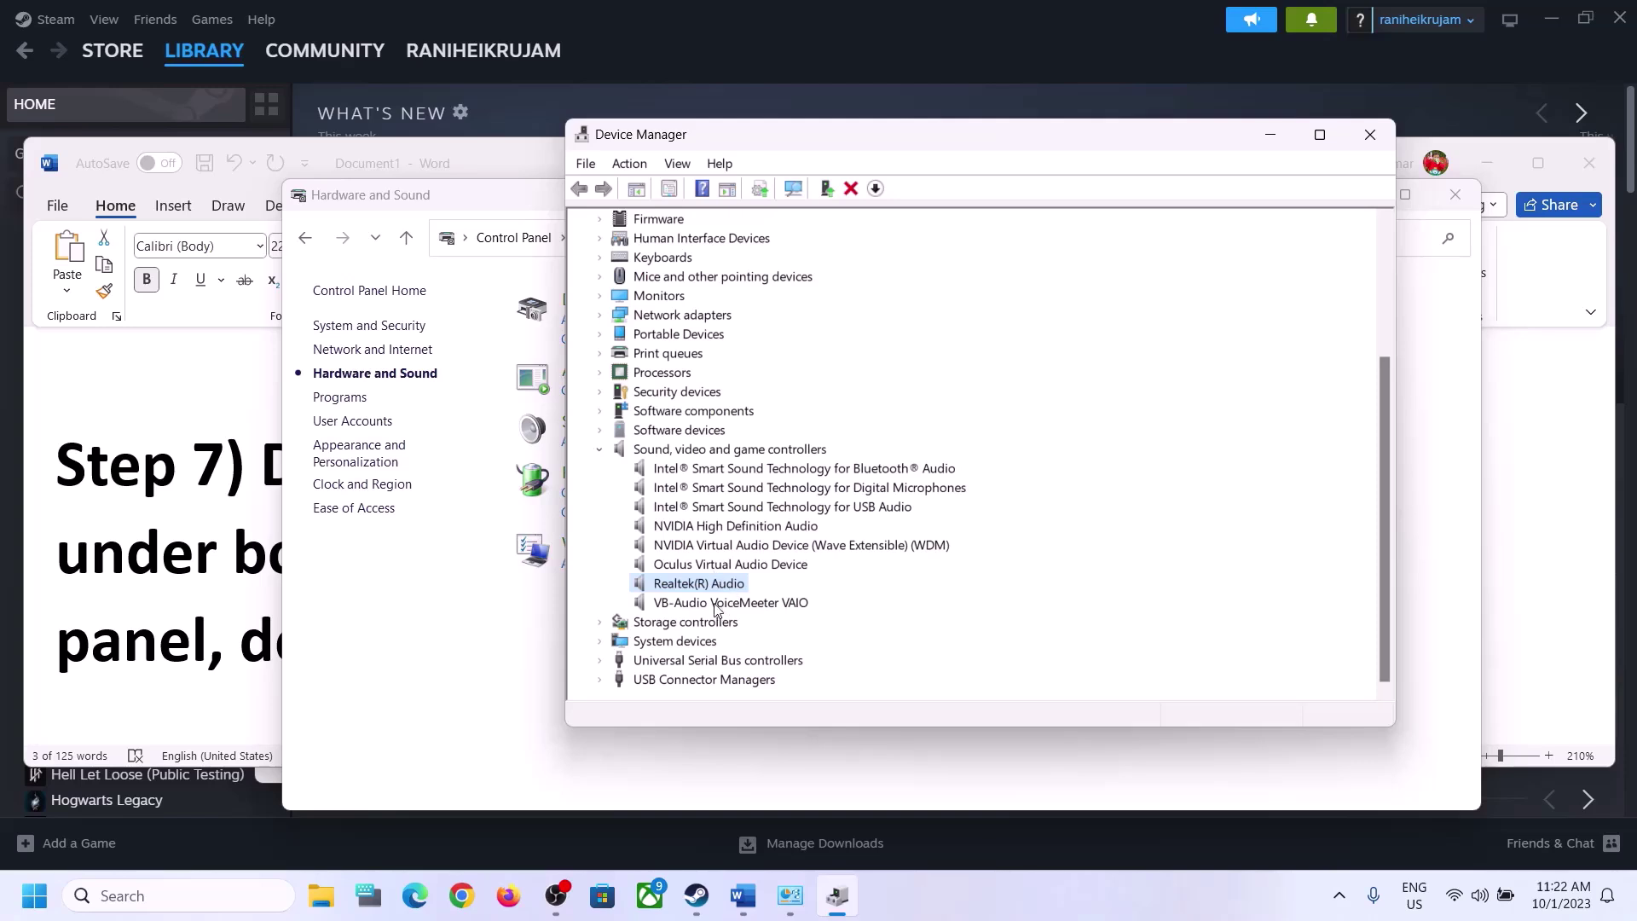
{"action": "left_click", "coordinate": [708, 605]}
{"action": "right_click", "coordinate": [754, 608]}
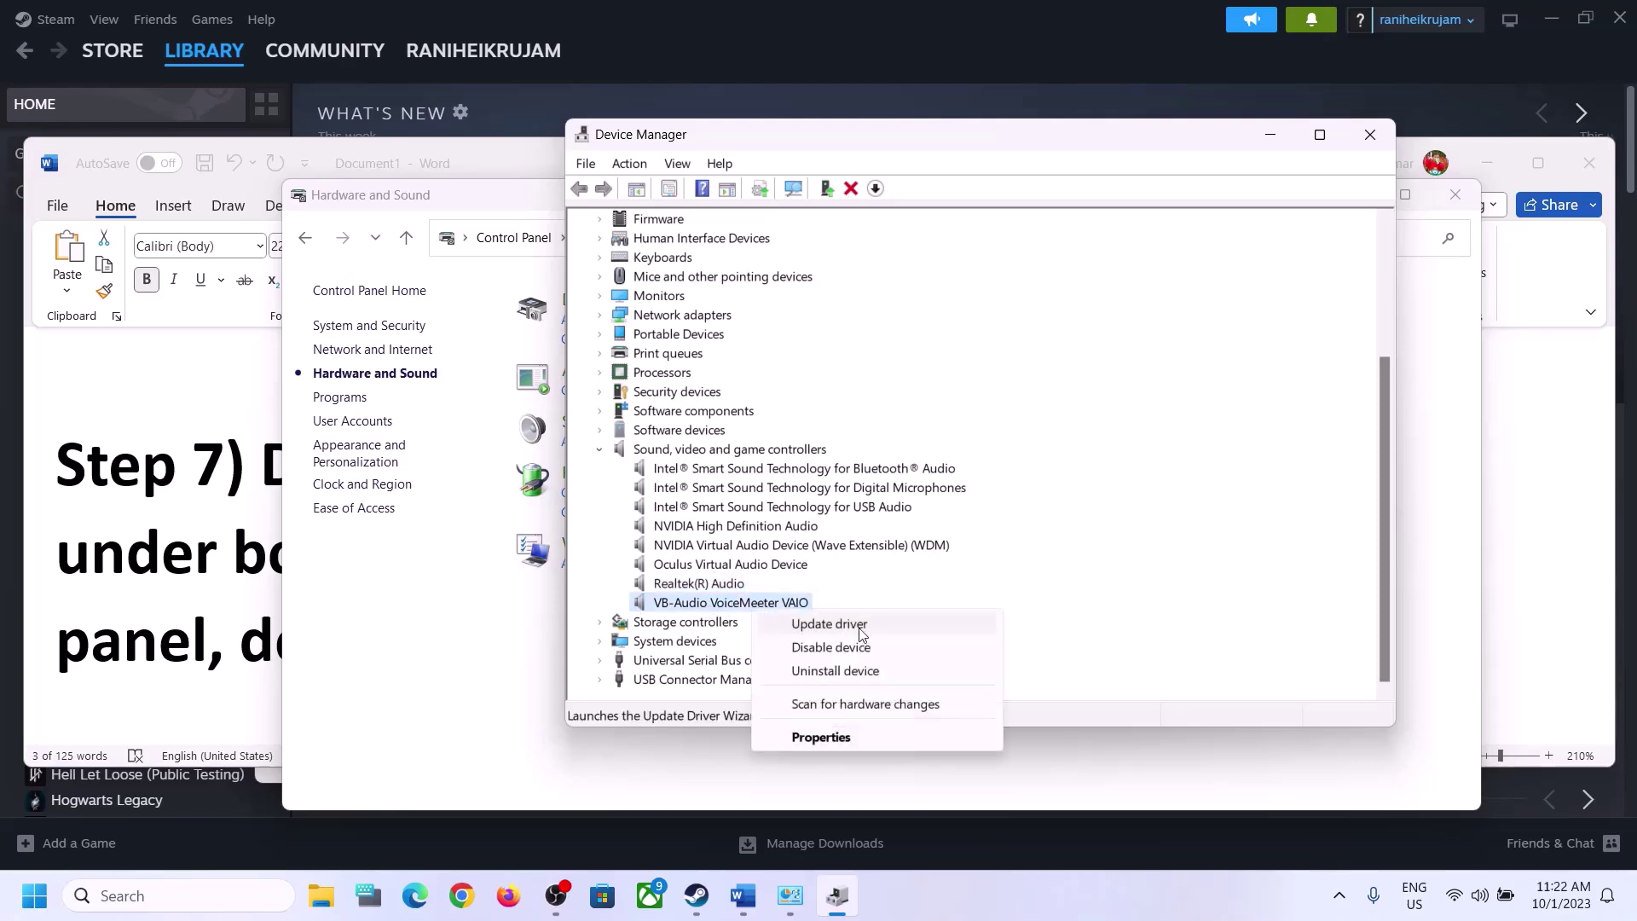
{"action": "left_click", "coordinate": [852, 648]}
{"action": "left_click", "coordinate": [870, 473]}
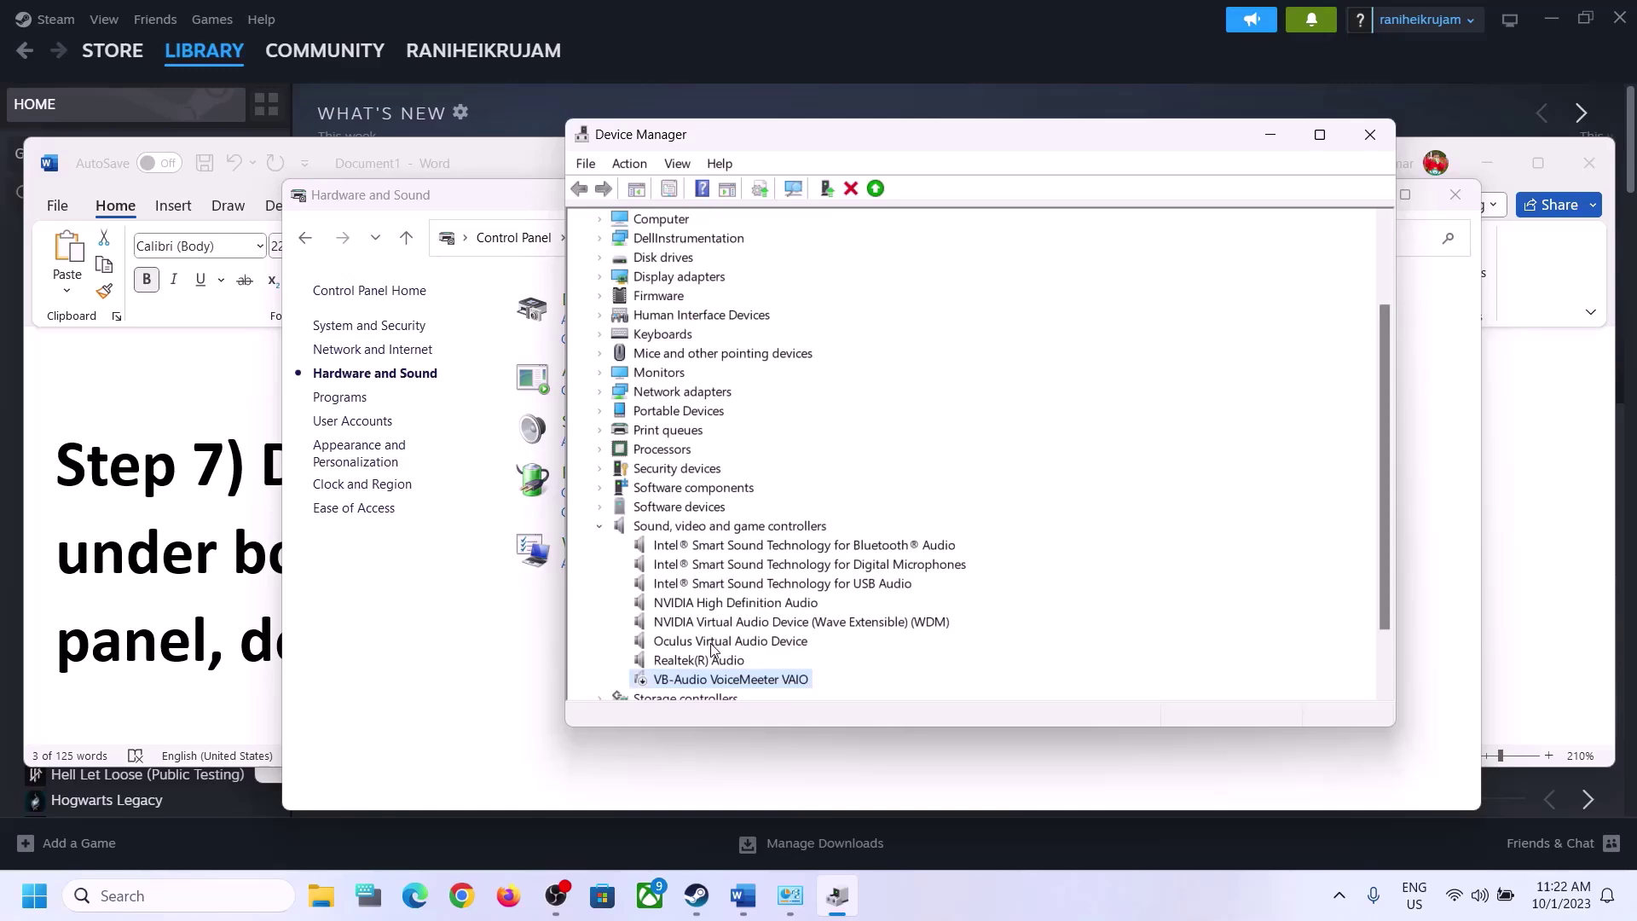
{"action": "left_click", "coordinate": [717, 645]}
{"action": "right_click", "coordinate": [717, 646]}
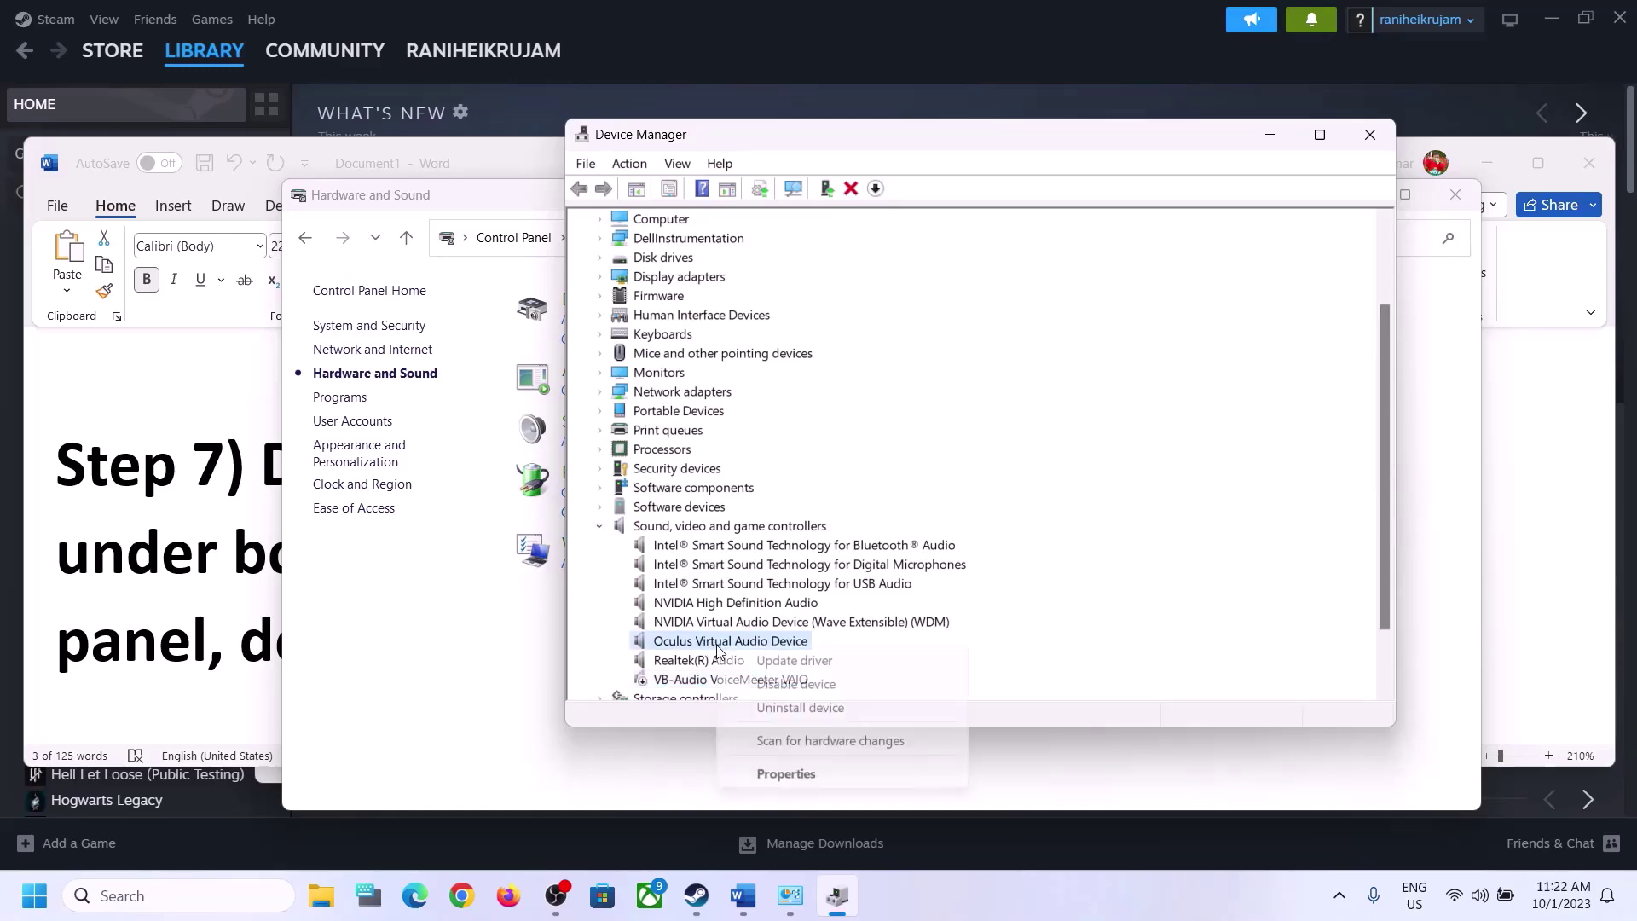
{"action": "left_click", "coordinate": [797, 686]}
{"action": "left_click", "coordinate": [858, 482]}
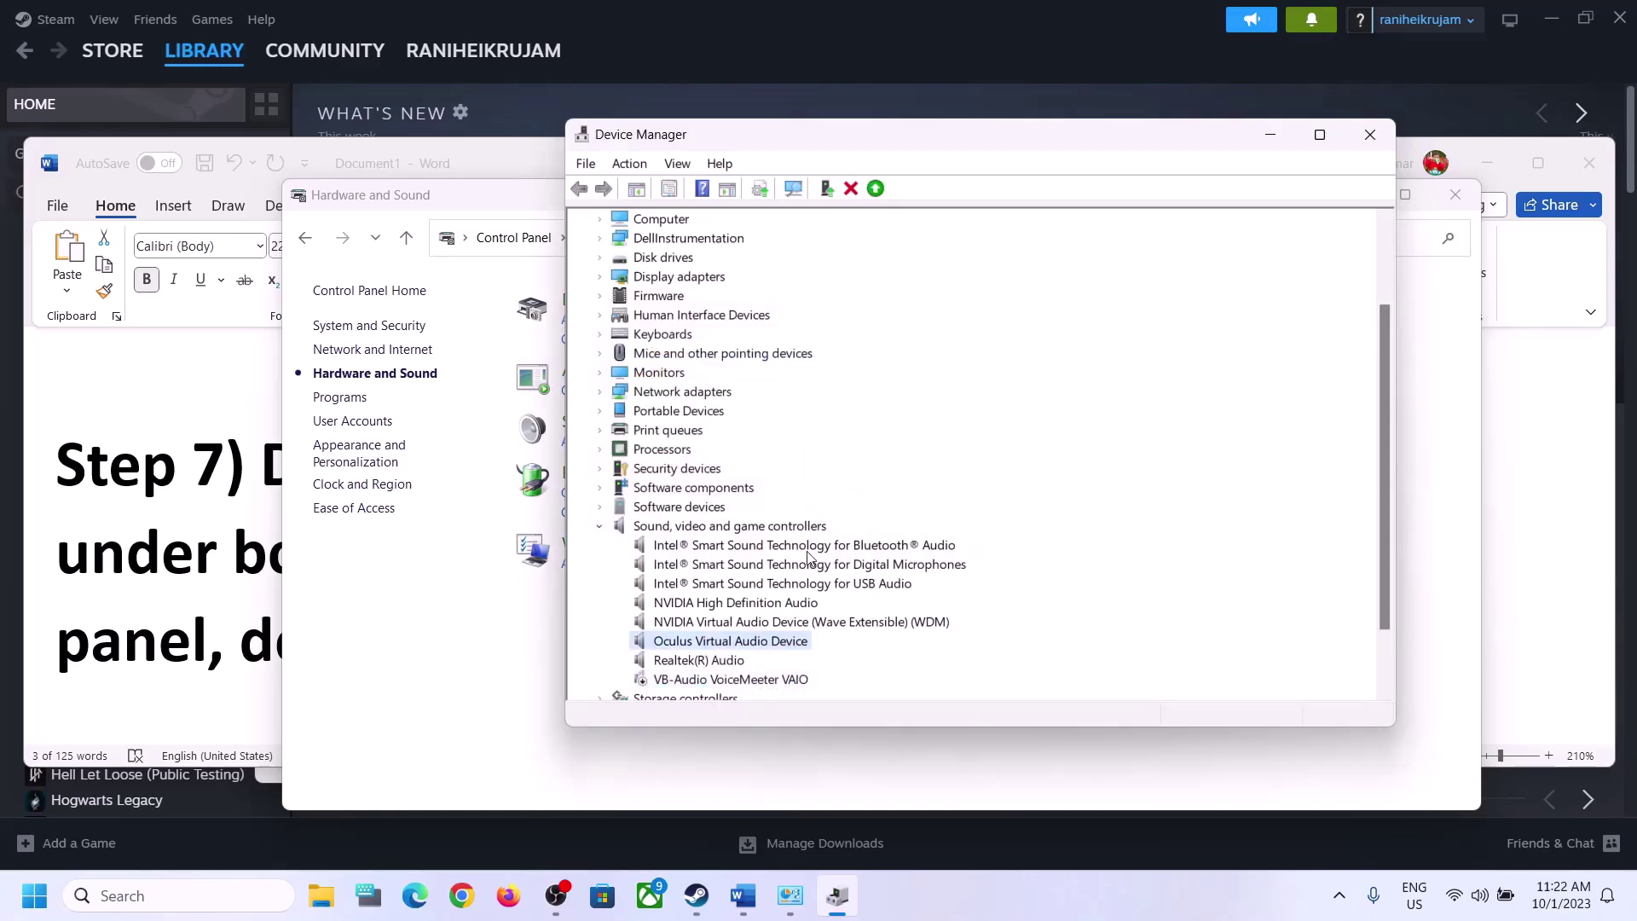
- Disable NVIDIA Virtual Audio Device (Wave Extensible) (WDM) and NVIDIA High Definition Audio under Sound, video and game controllers
{"action": "left_click", "coordinate": [730, 548]}
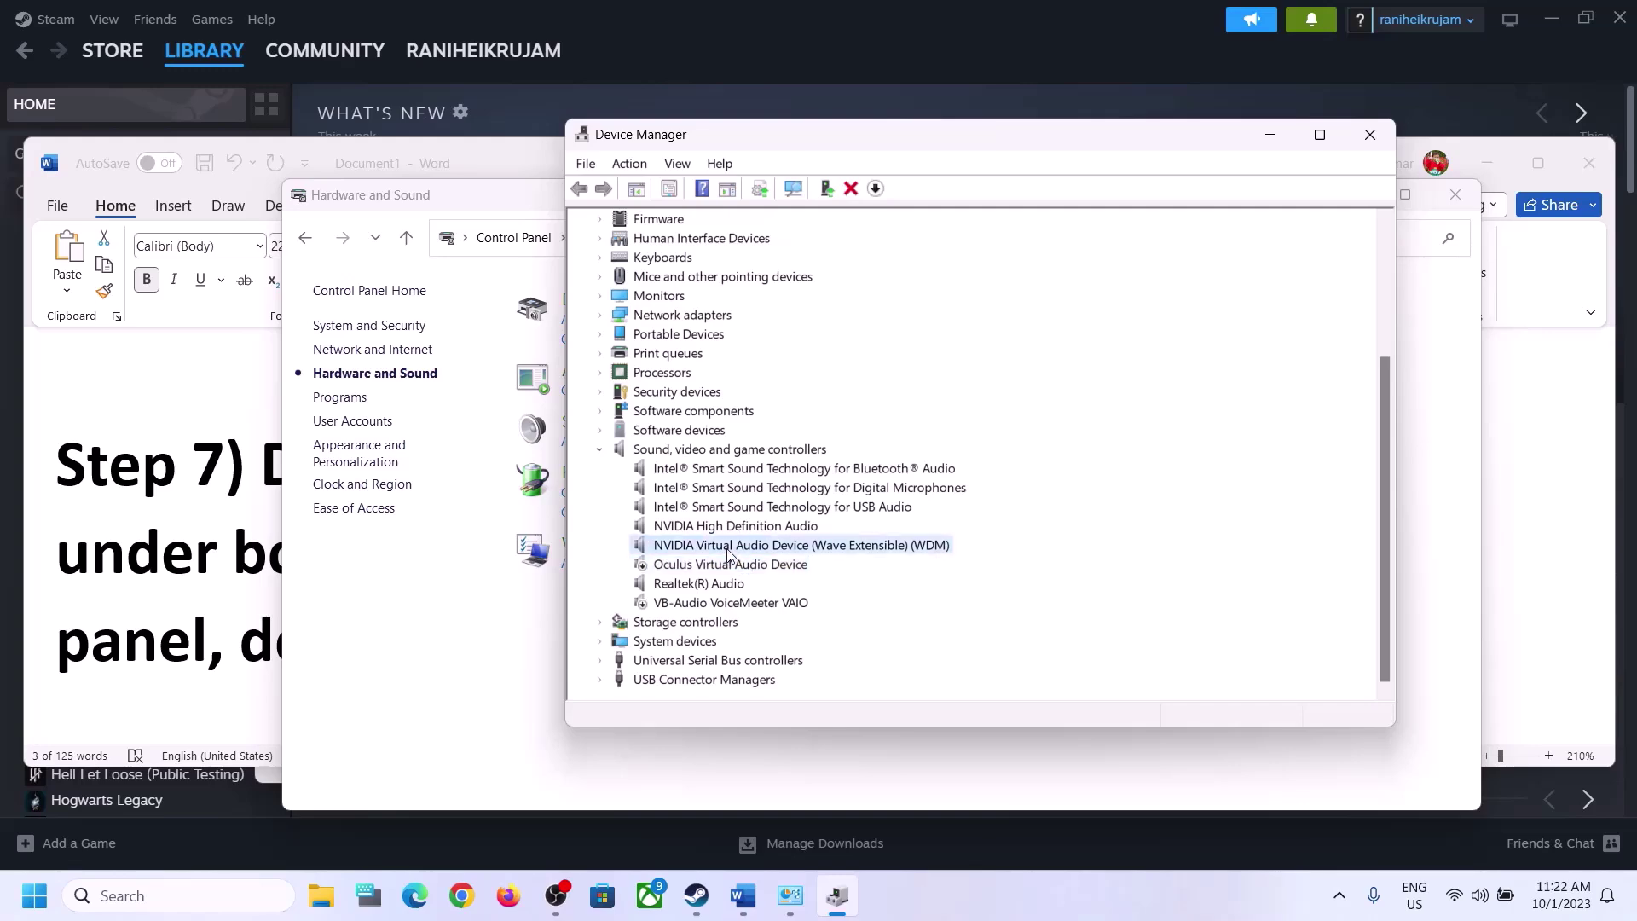
{"action": "right_click", "coordinate": [730, 548]}
{"action": "left_click", "coordinate": [817, 589]}
{"action": "left_click", "coordinate": [861, 479]}
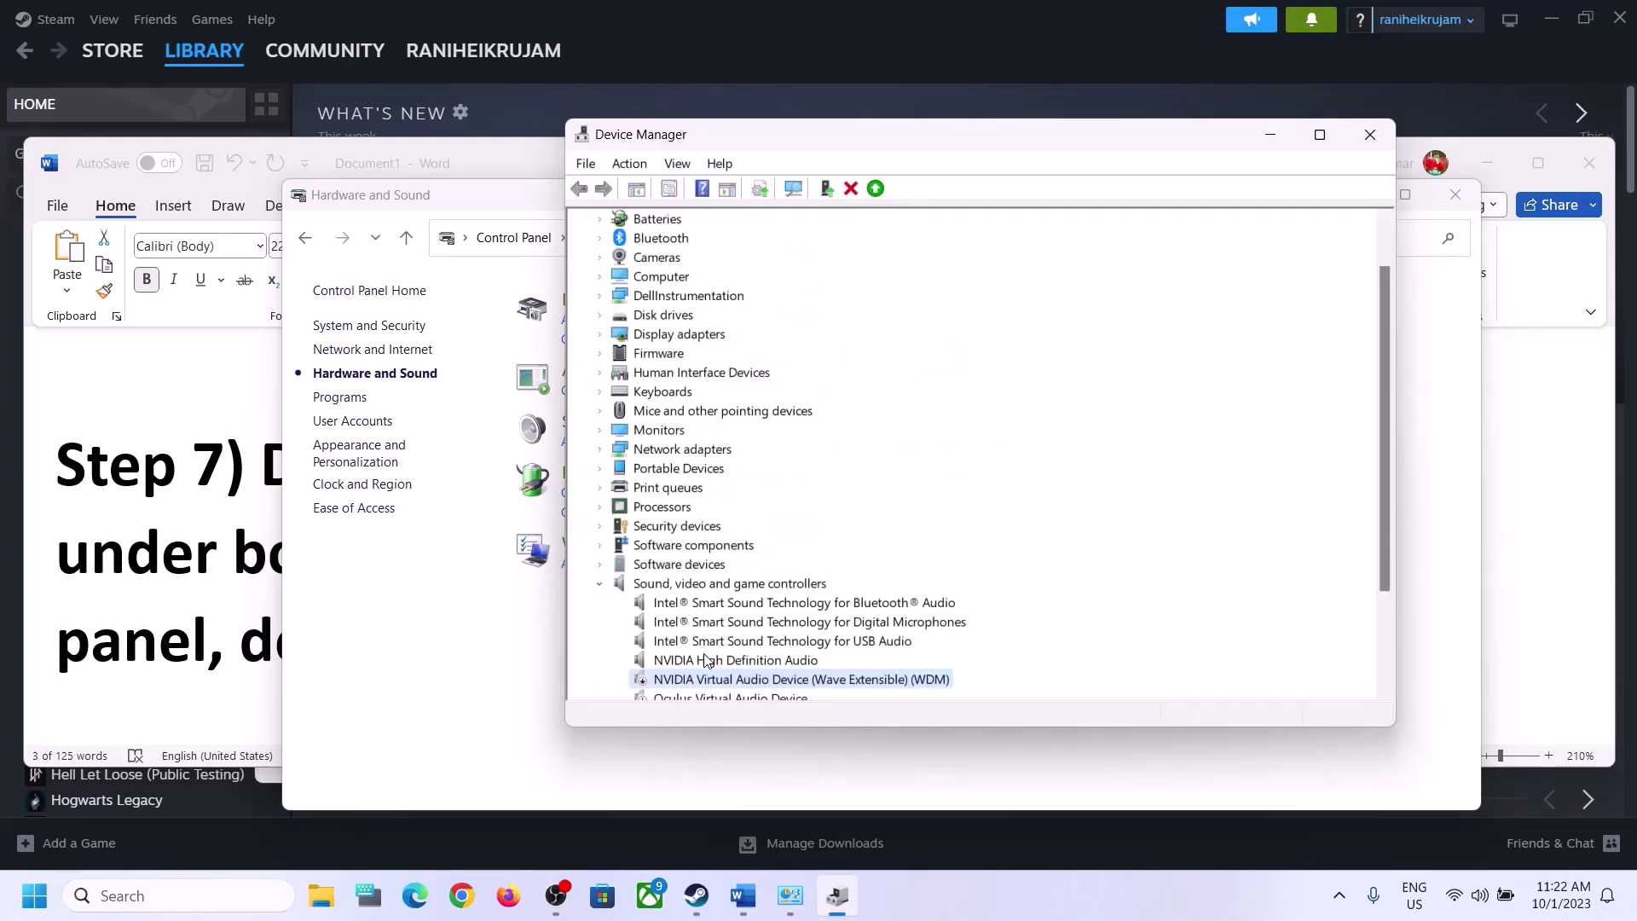
{"action": "left_click", "coordinate": [709, 661]}
{"action": "right_click", "coordinate": [710, 661]}
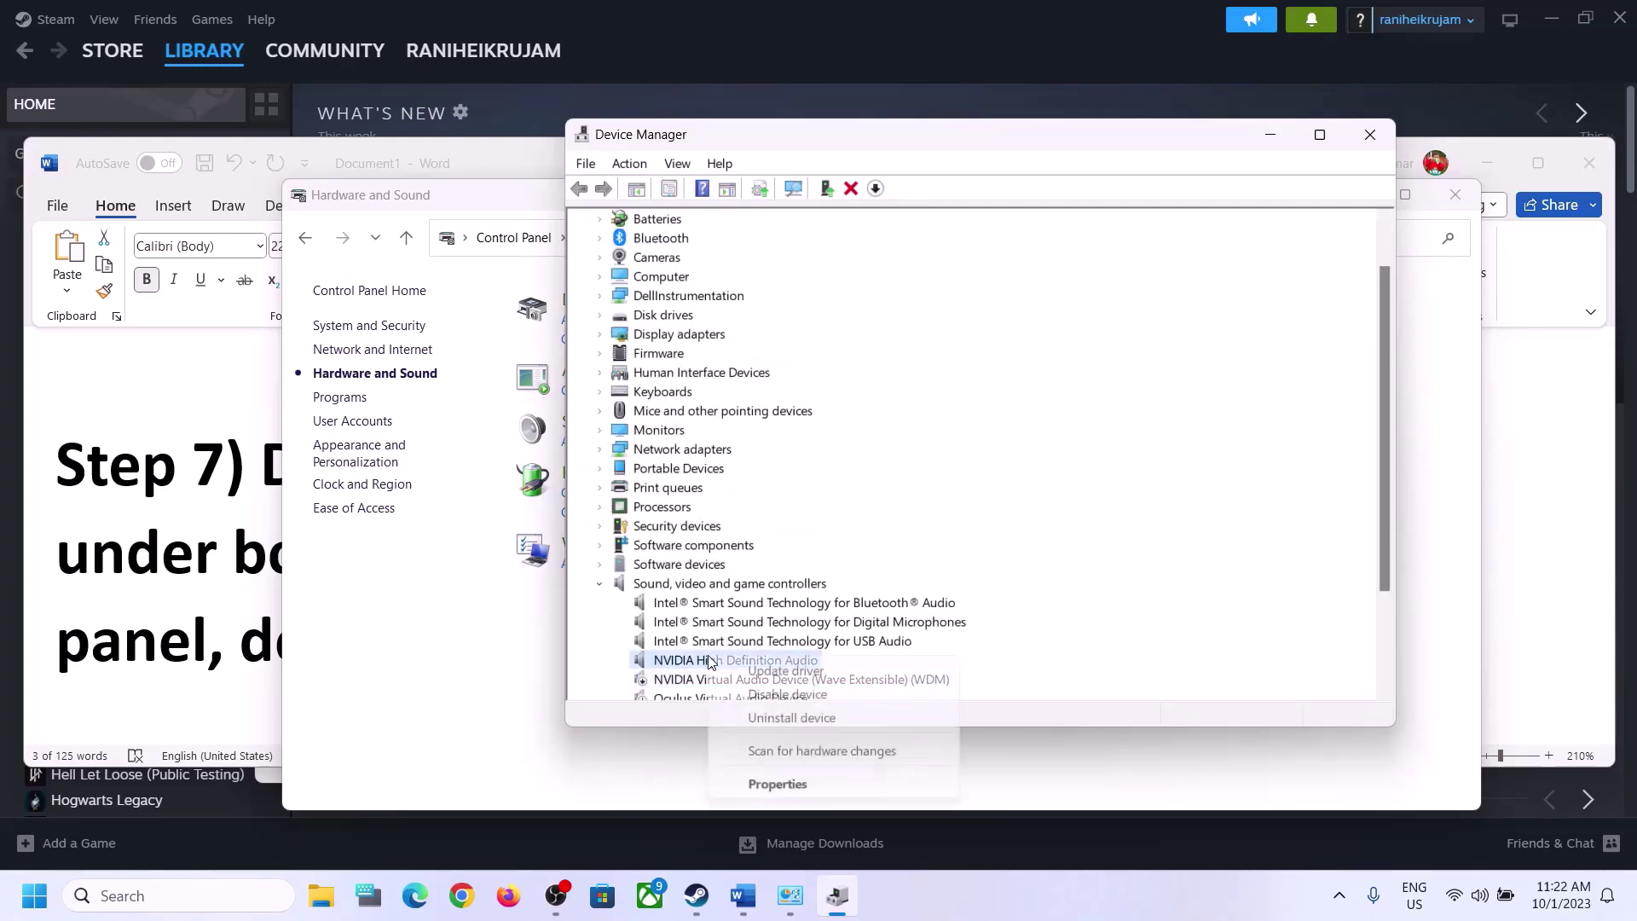
{"action": "left_click", "coordinate": [795, 696]}
{"action": "left_click", "coordinate": [872, 476]}
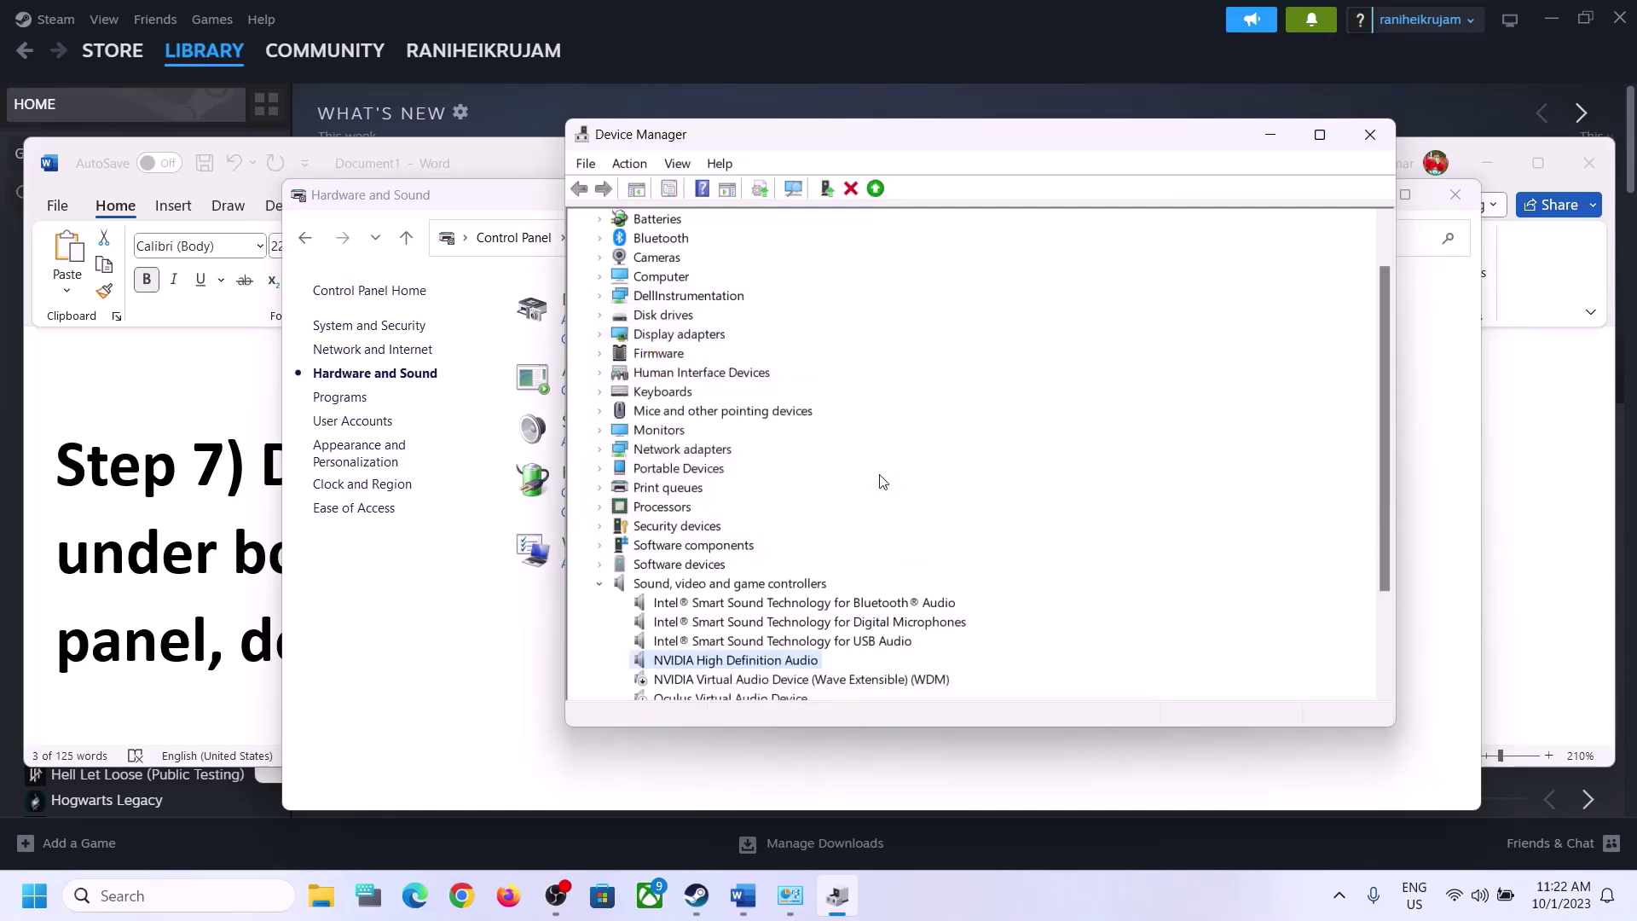
- Review the sound controllers, select Realtek(R) Audio without disabling it, and close Device Manager
{"action": "scroll", "coordinate": [881, 503], "scroll_direction": "down", "scroll_amount": 3}
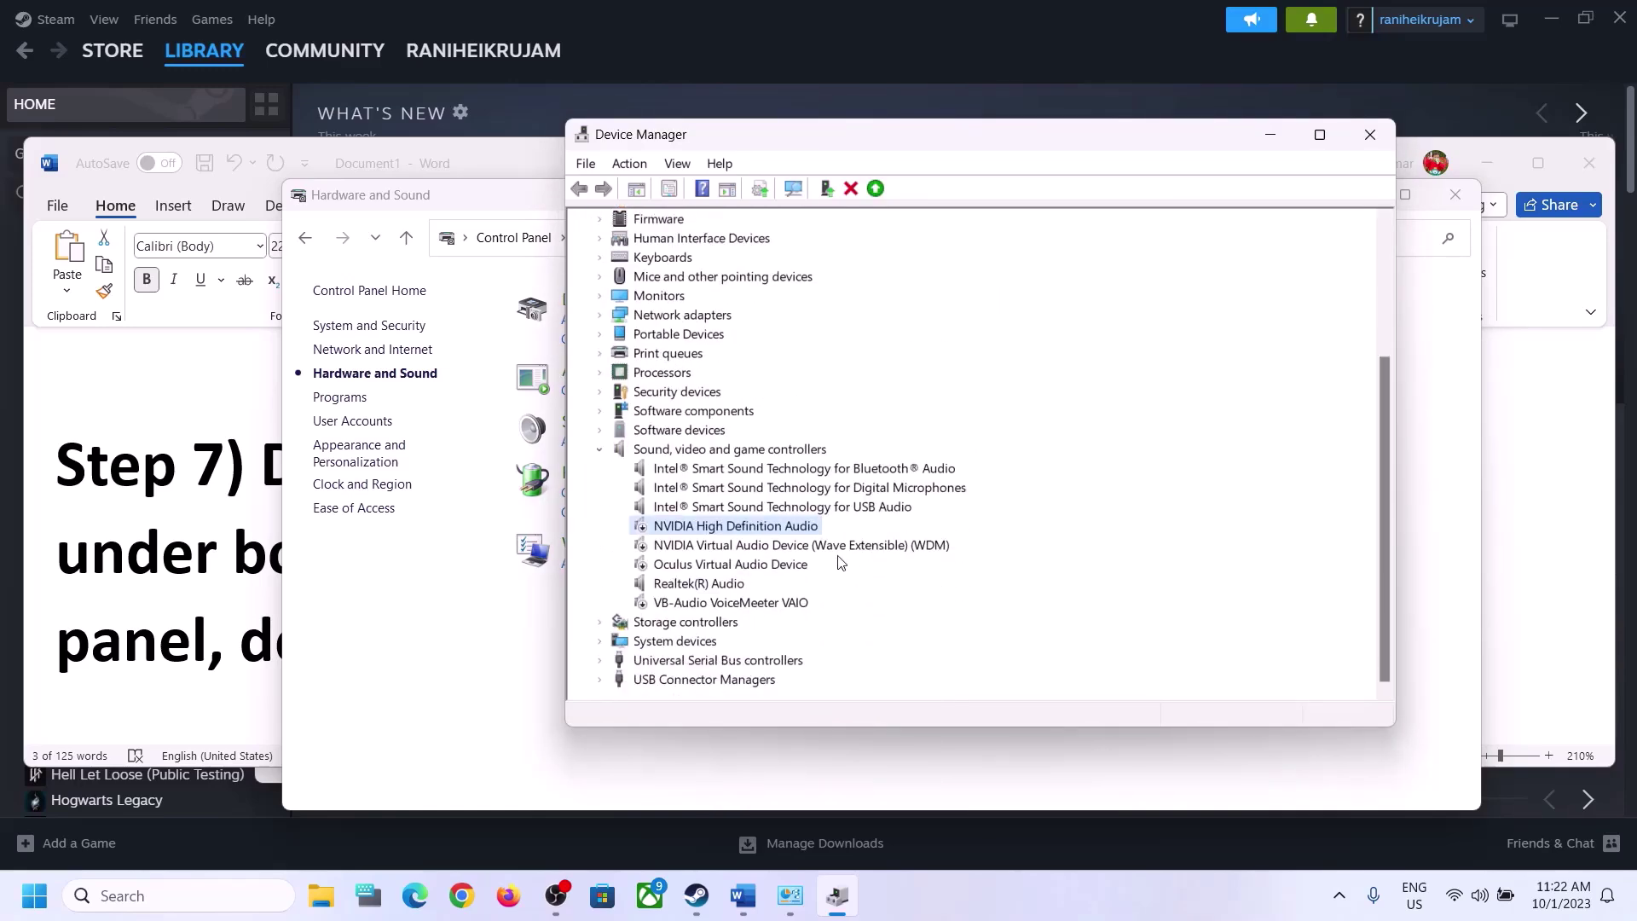
{"action": "left_click", "coordinate": [686, 587]}
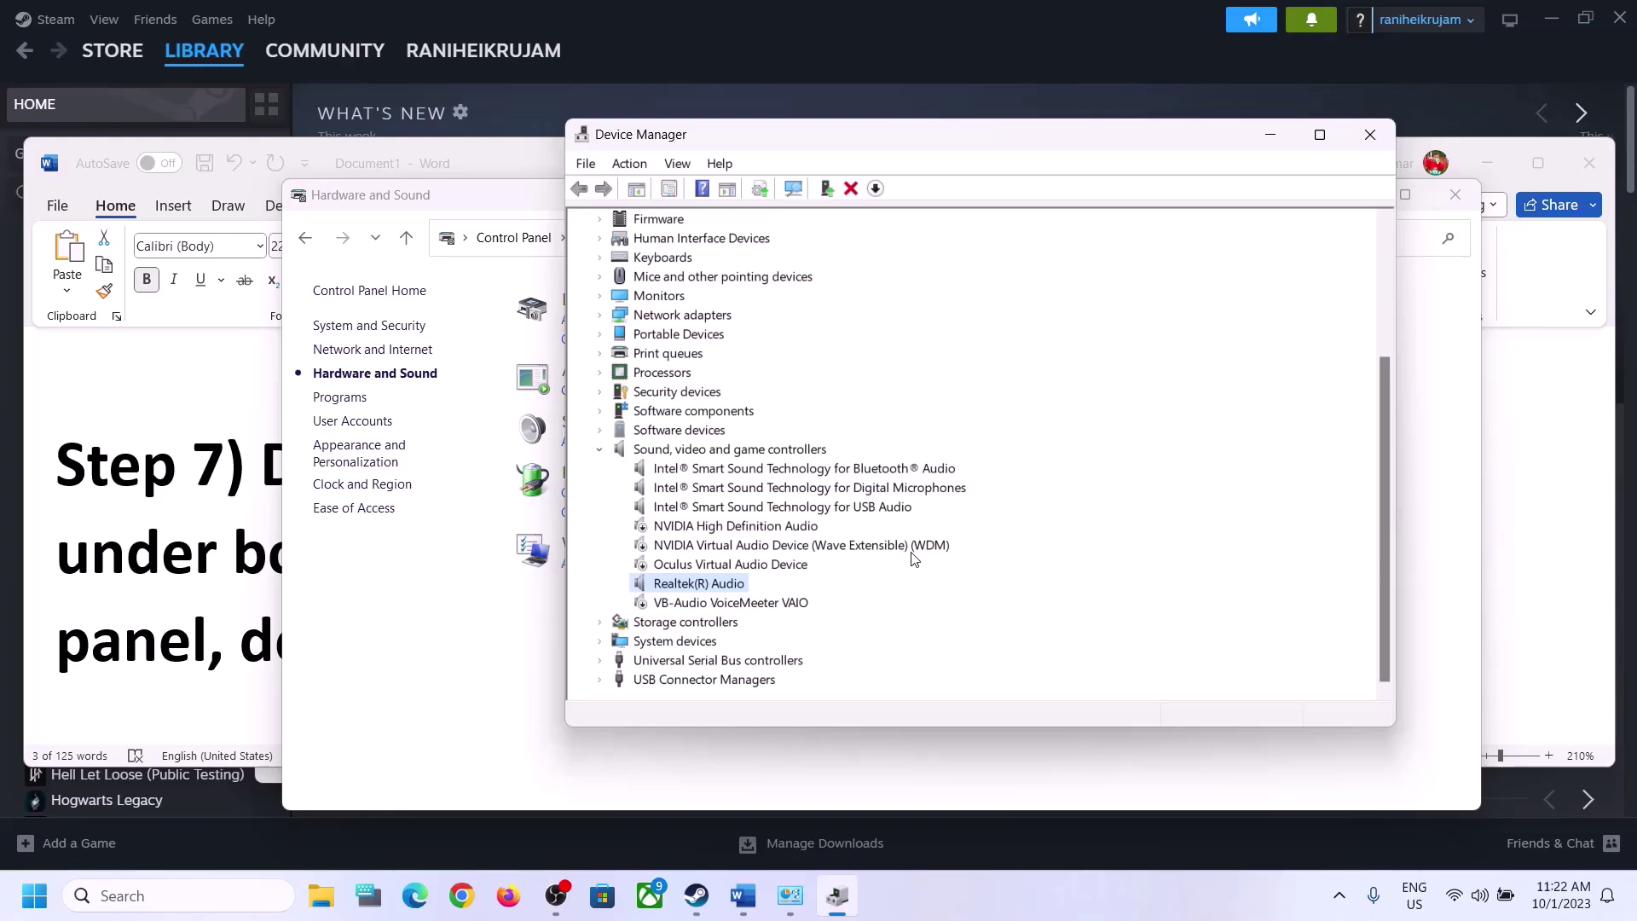
{"action": "left_click", "coordinate": [1370, 135]}
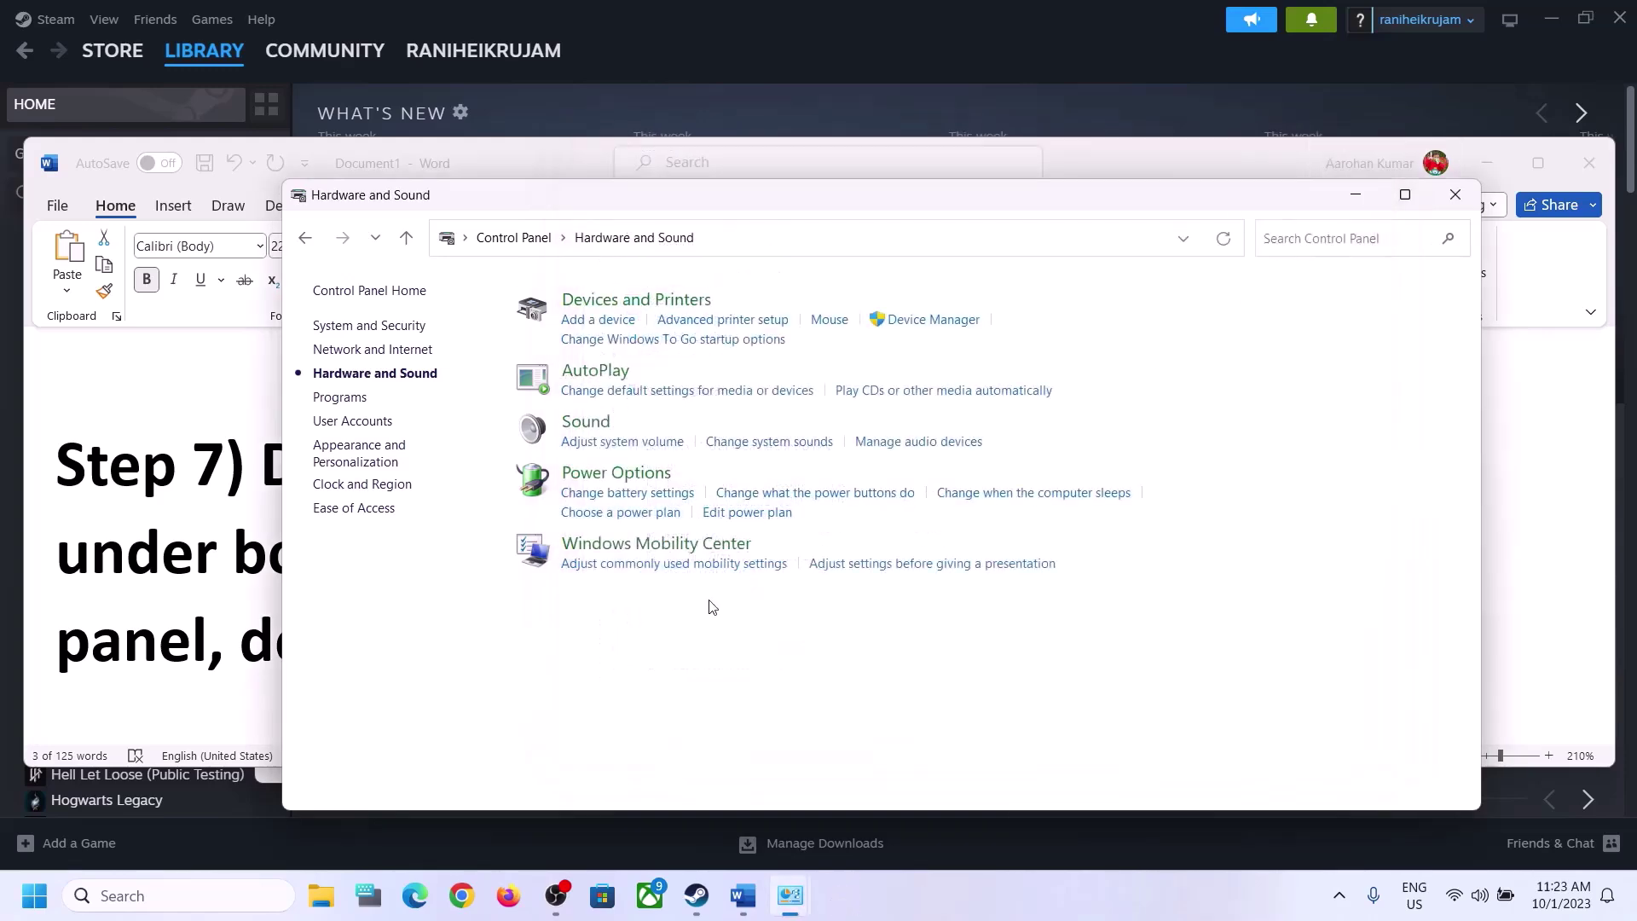
- Return to the notes, highlight "Uncheck Handsfree Telephony" in Step 8 and select the shell command below it
{"action": "left_click", "coordinate": [134, 569]}
{"action": "scroll", "coordinate": [797, 574], "scroll_direction": "down", "scroll_amount": 3}
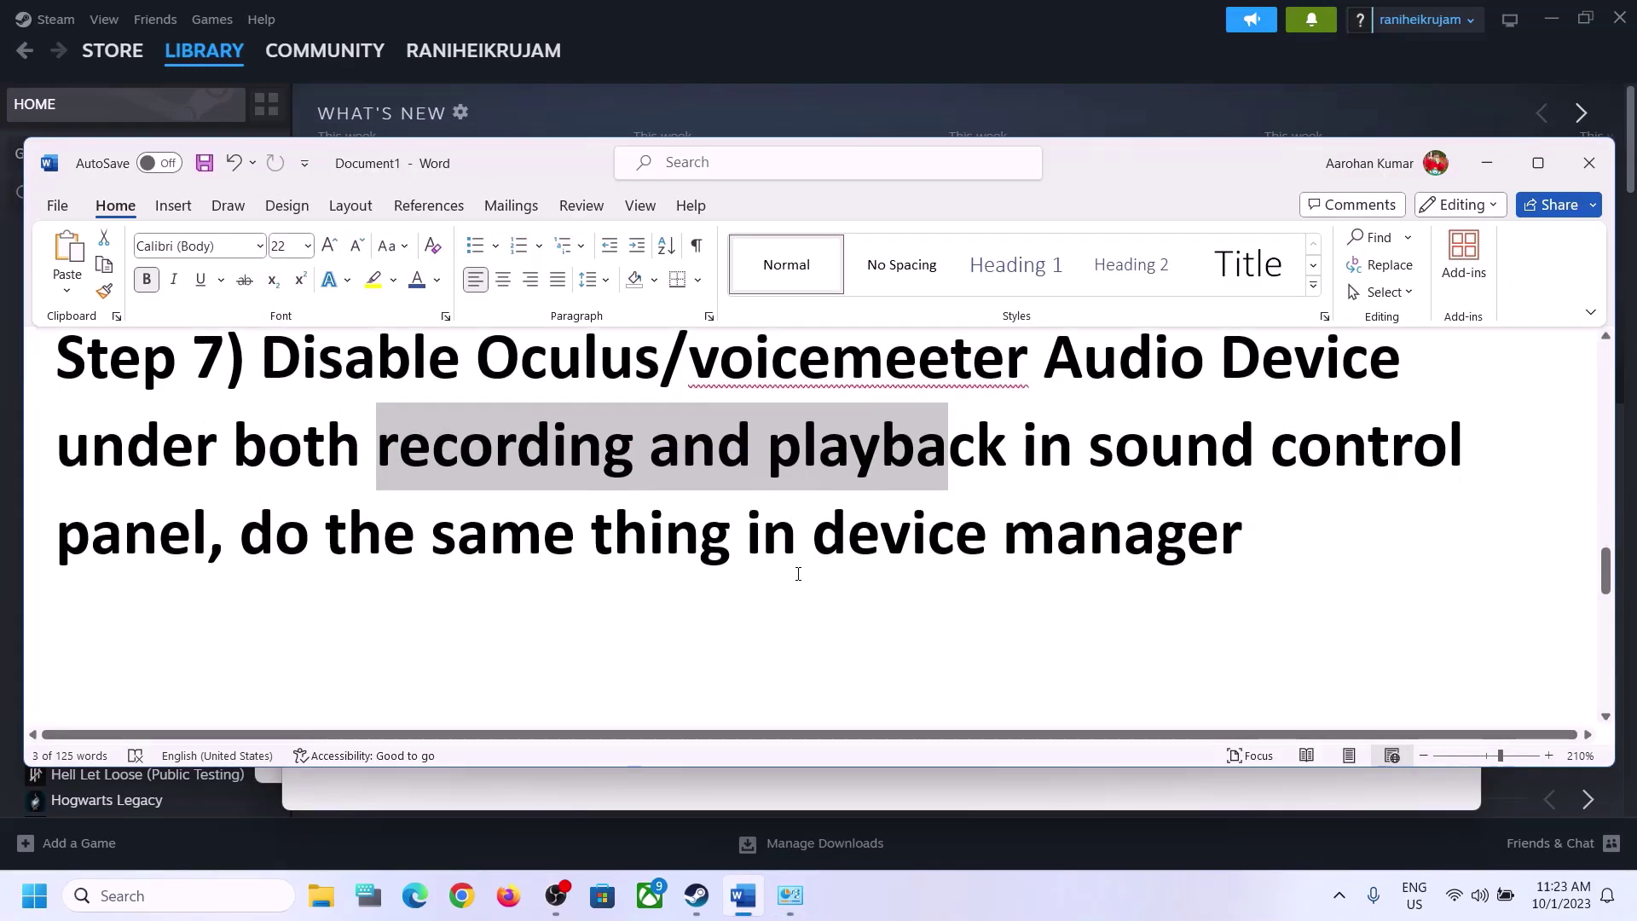
{"action": "scroll", "coordinate": [636, 604], "scroll_direction": "down", "scroll_amount": 5}
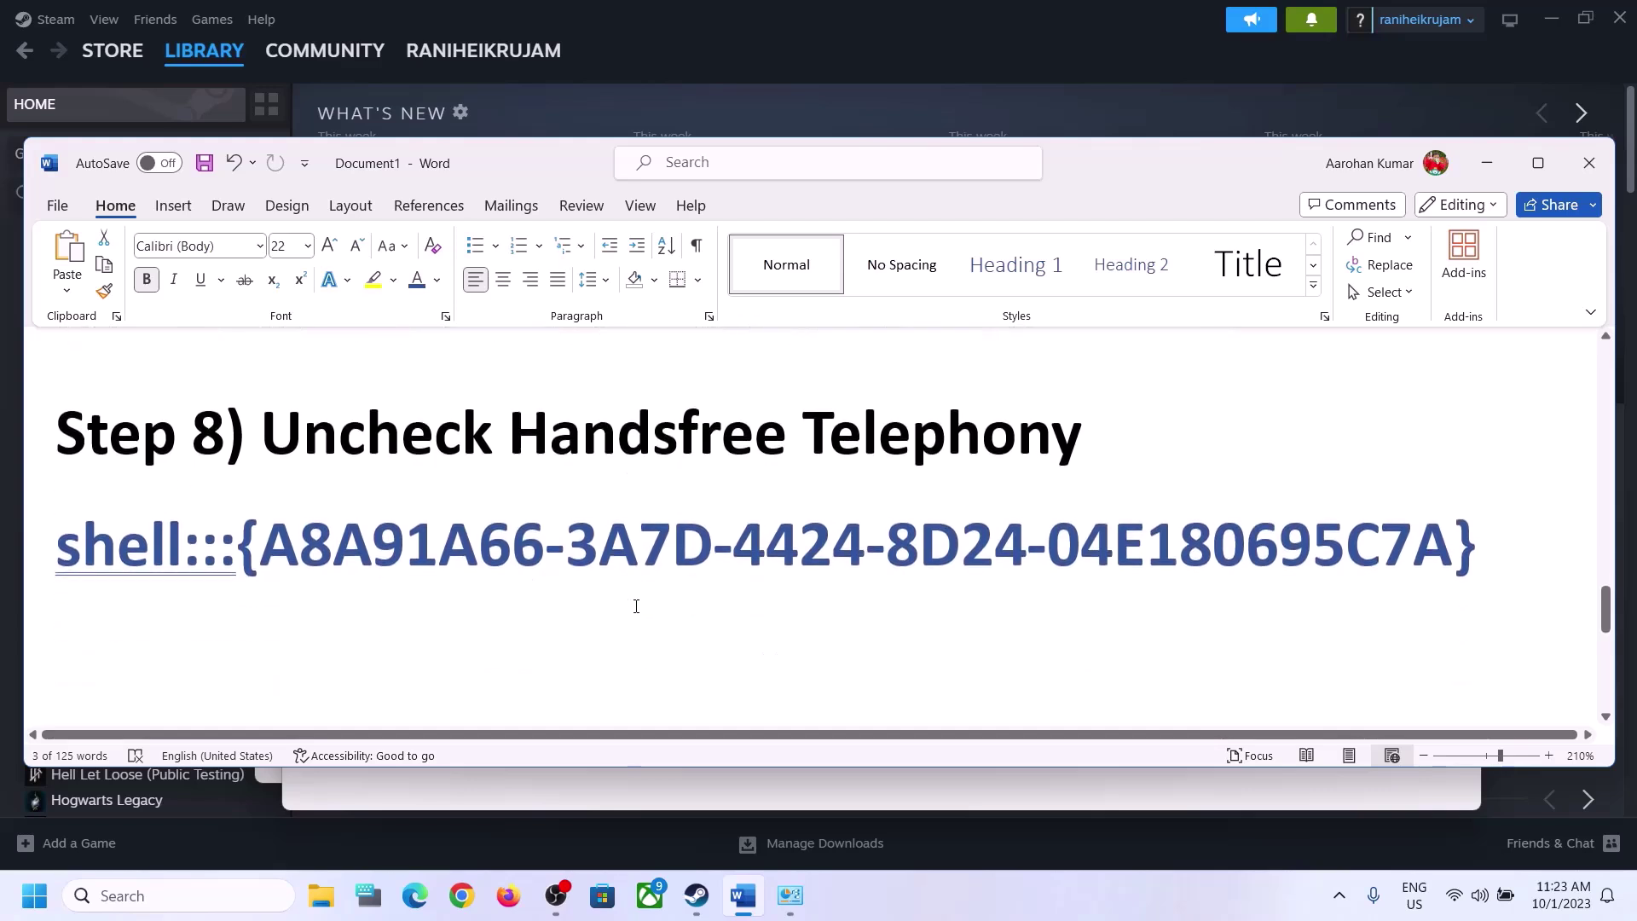
{"action": "left_click_drag", "start_coordinate": [320, 466], "coordinate": [1087, 460]}
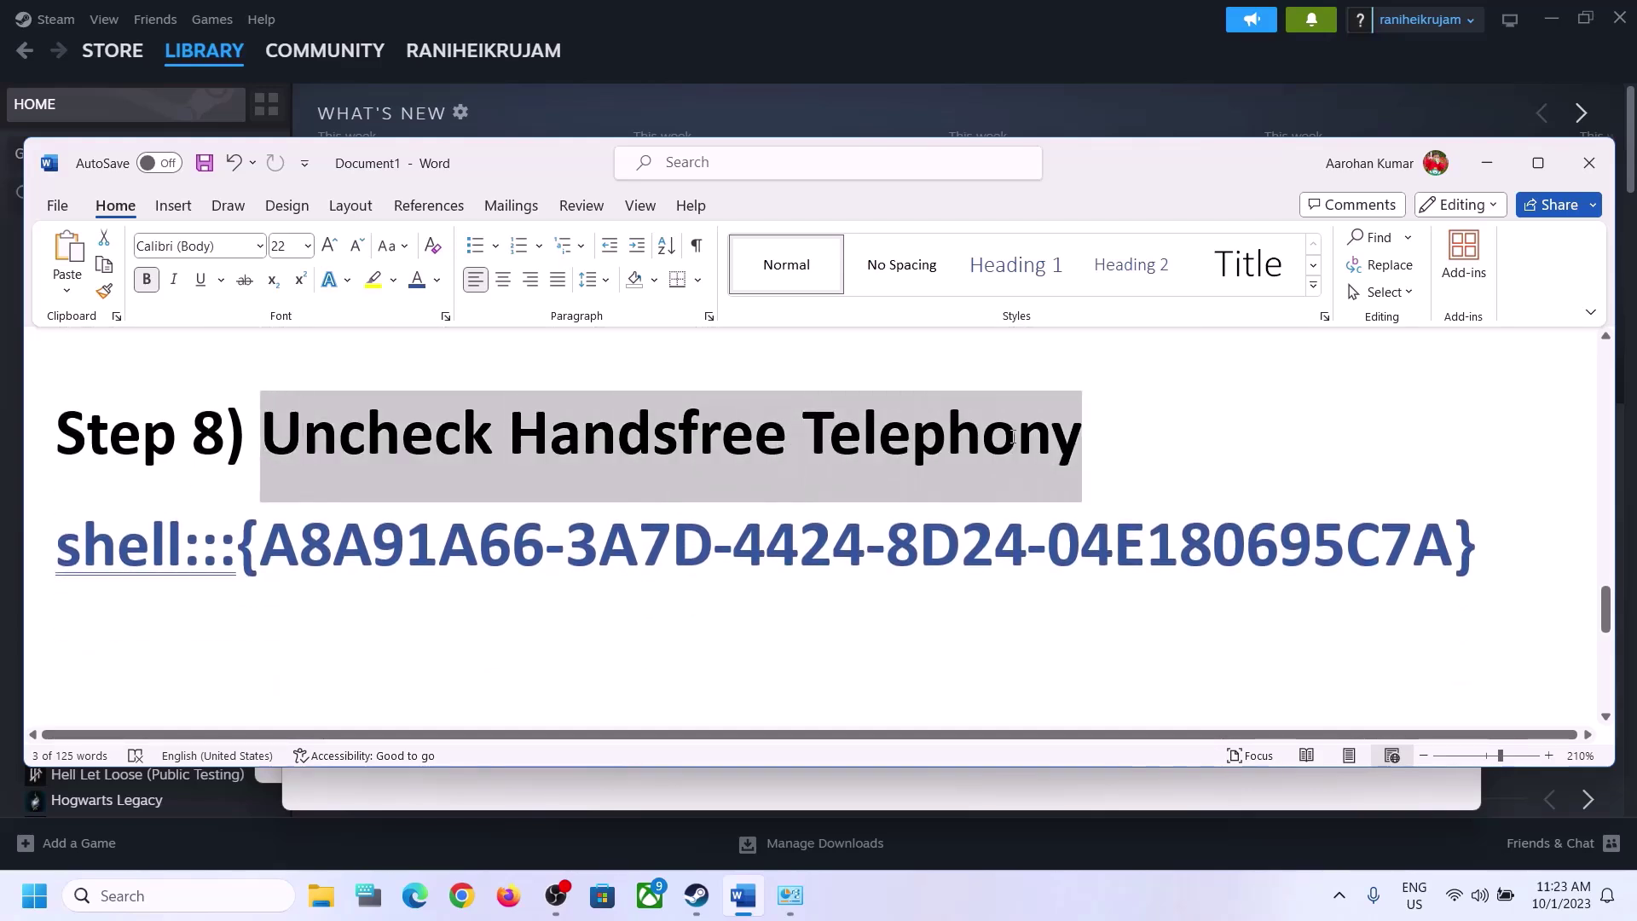
{"action": "left_click_drag", "start_coordinate": [1515, 535], "coordinate": [57, 550]}
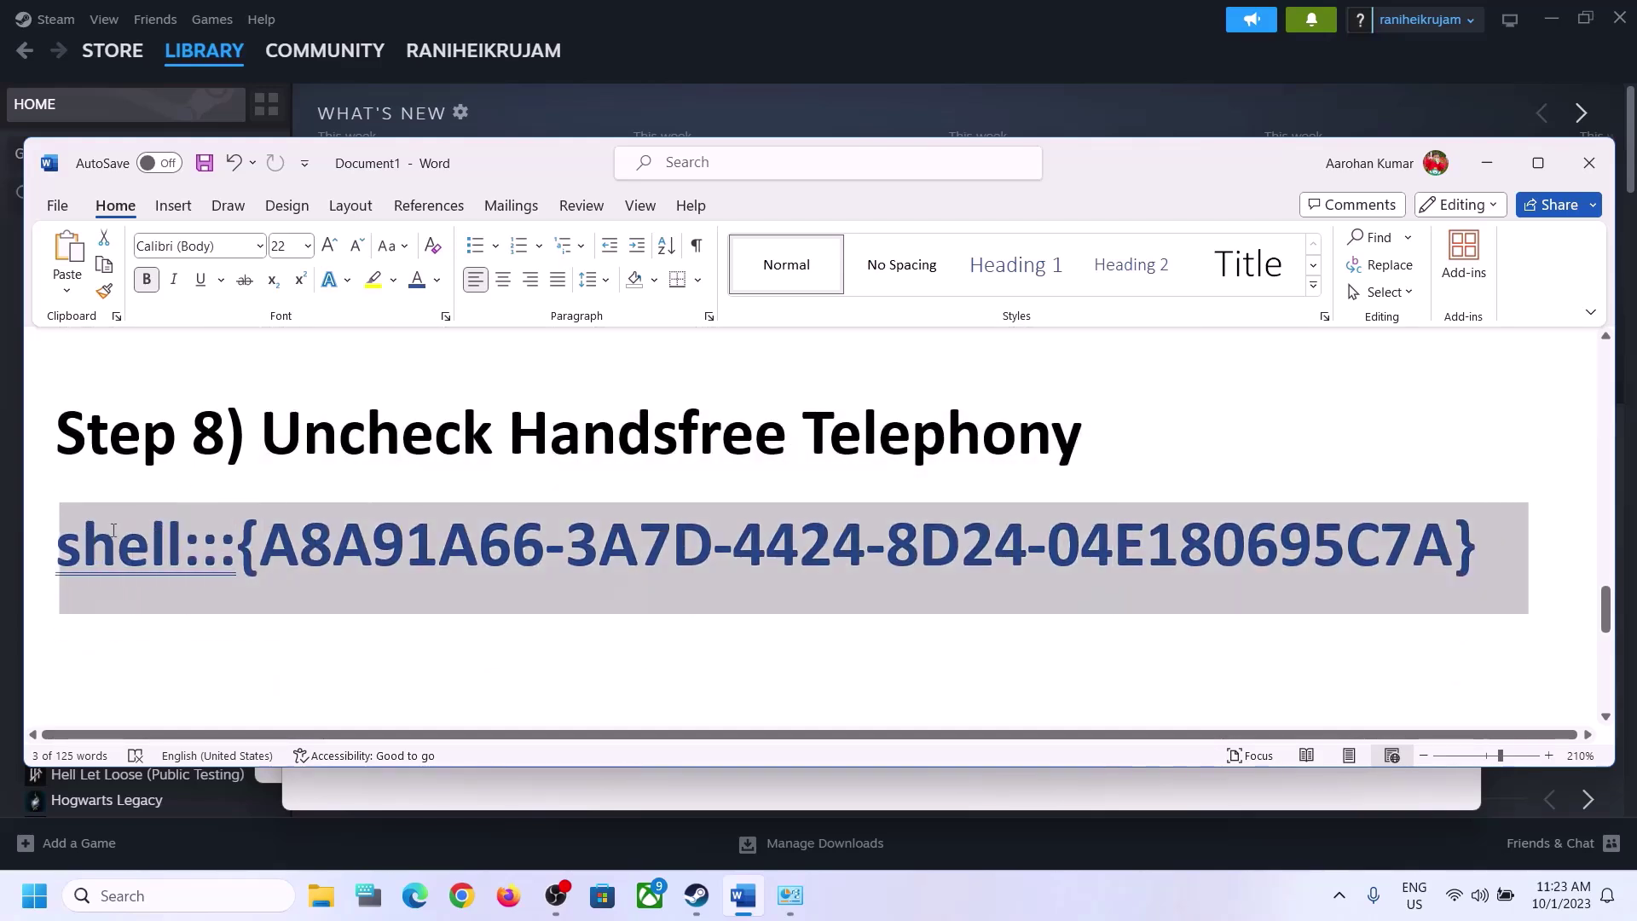
- Copy the command shell:::{A8A91A66-3A7D-4424-8D24-04E180695C7A} from the notes and execute it with Run to open Devices and Printers
{"action": "right_click", "coordinate": [156, 553]}
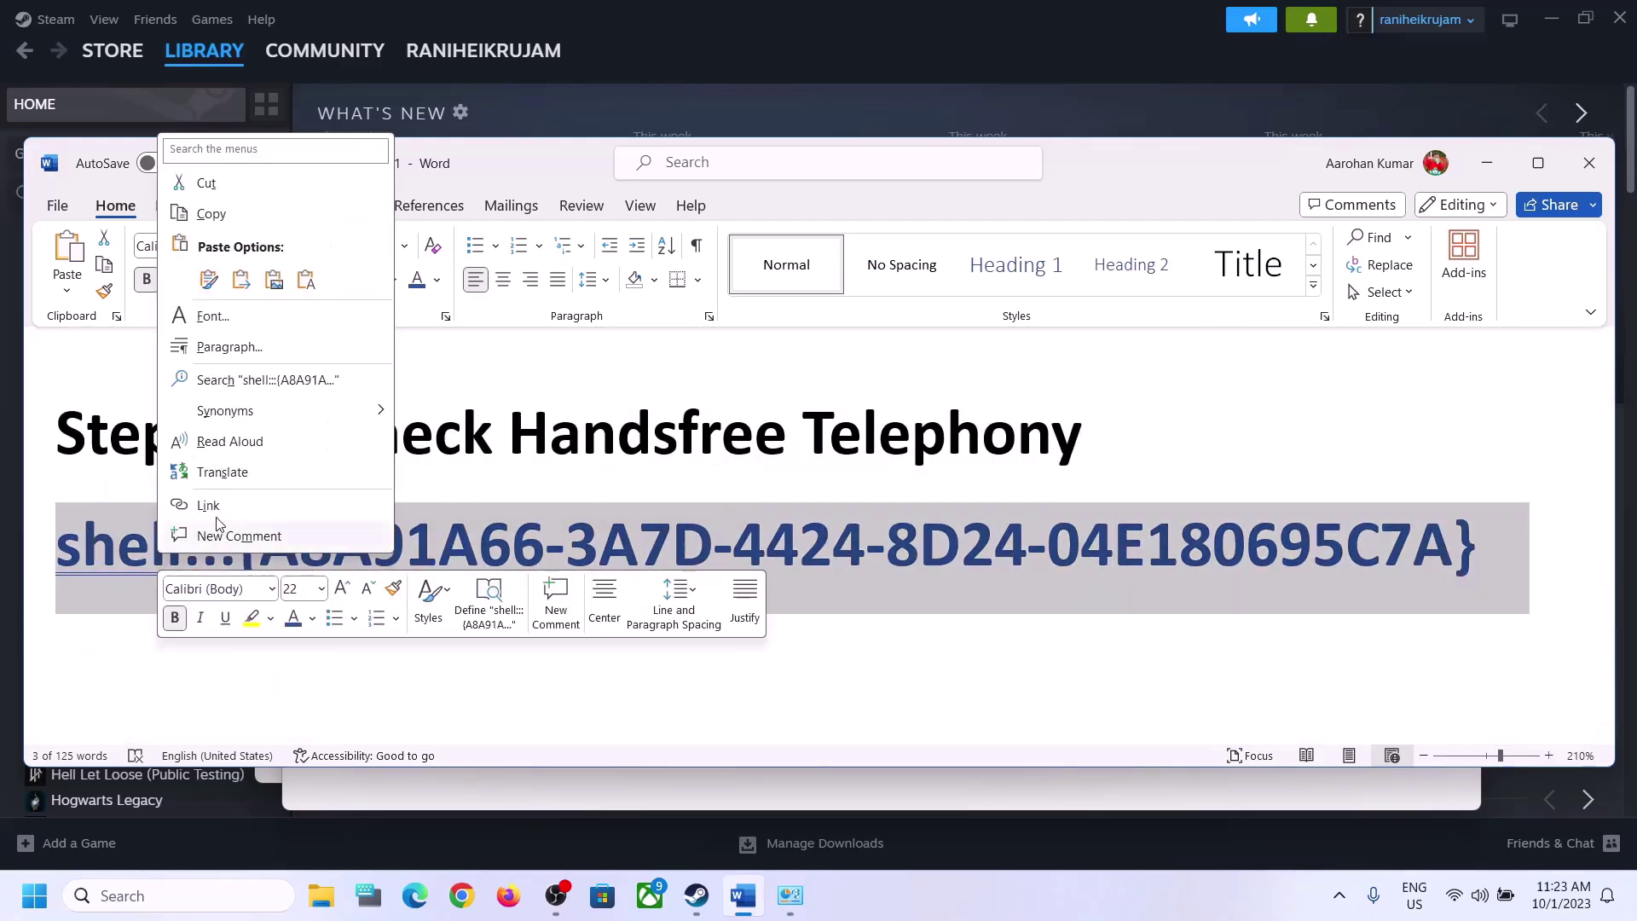
{"action": "left_click", "coordinate": [223, 219]}
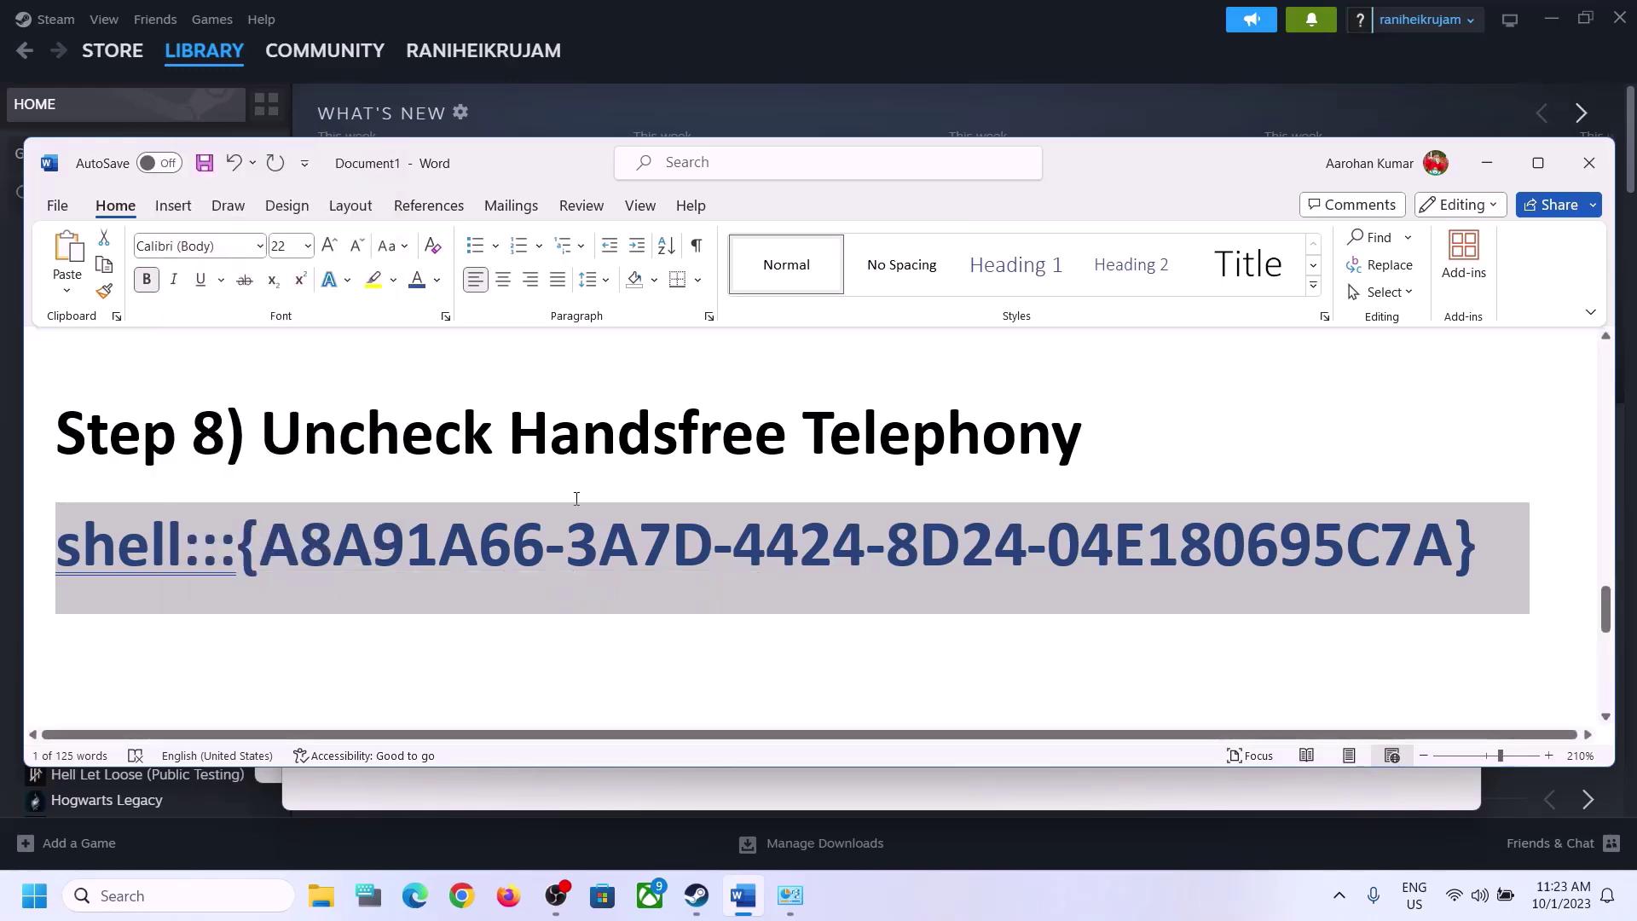
{"action": "left_click", "coordinate": [263, 886]}
{"action": "type", "text": "run"}
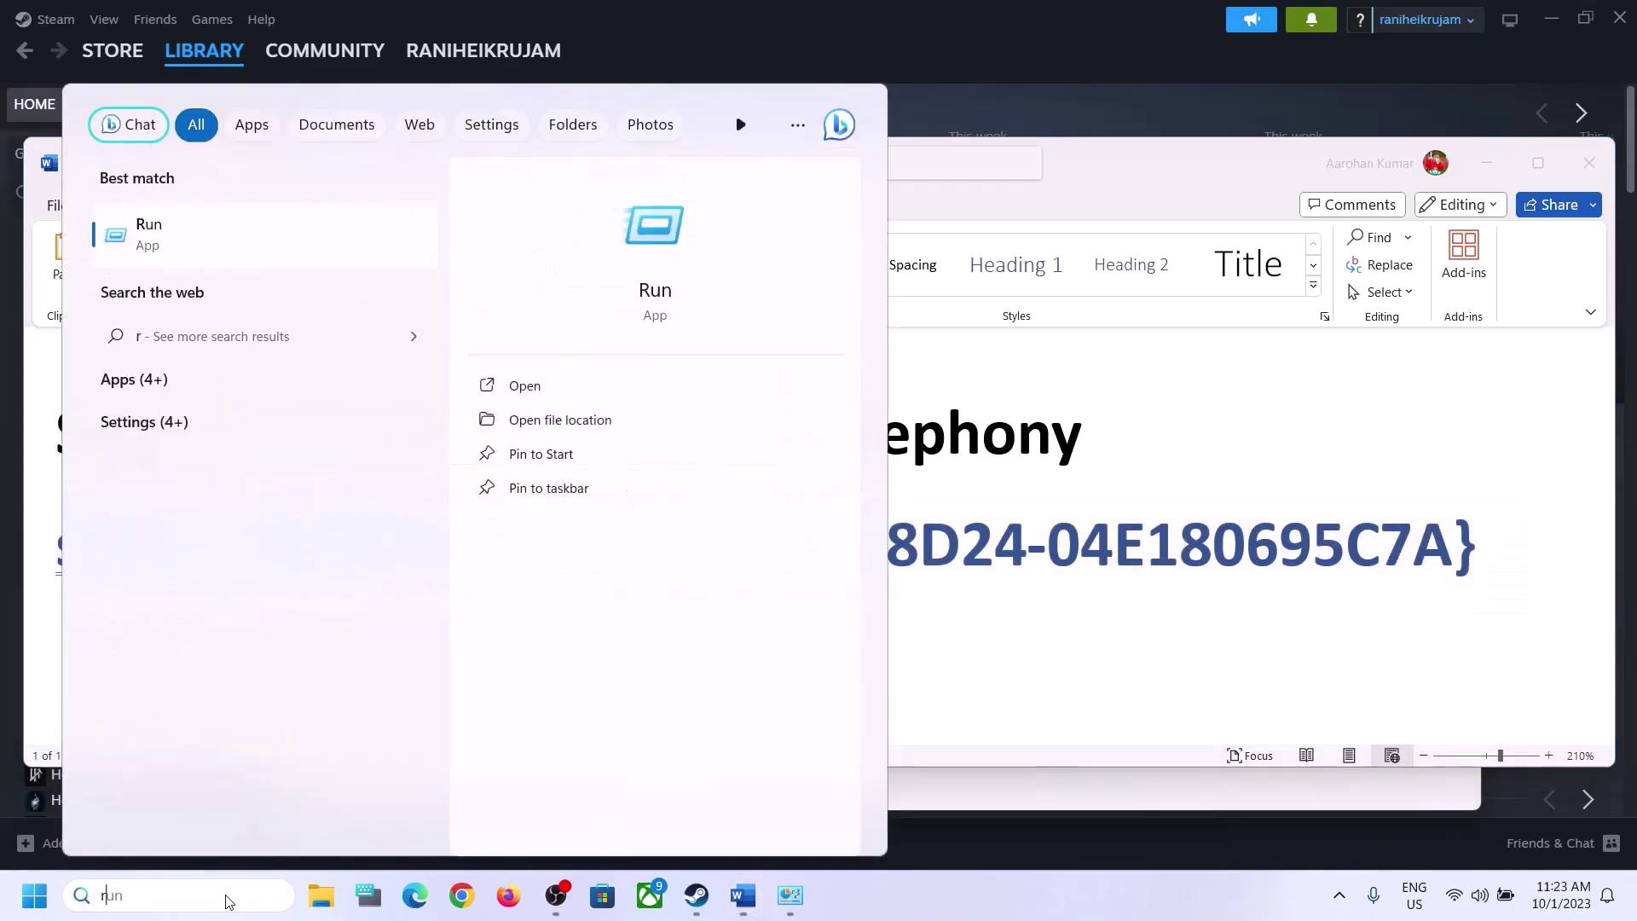
{"action": "left_click", "coordinate": [171, 247]}
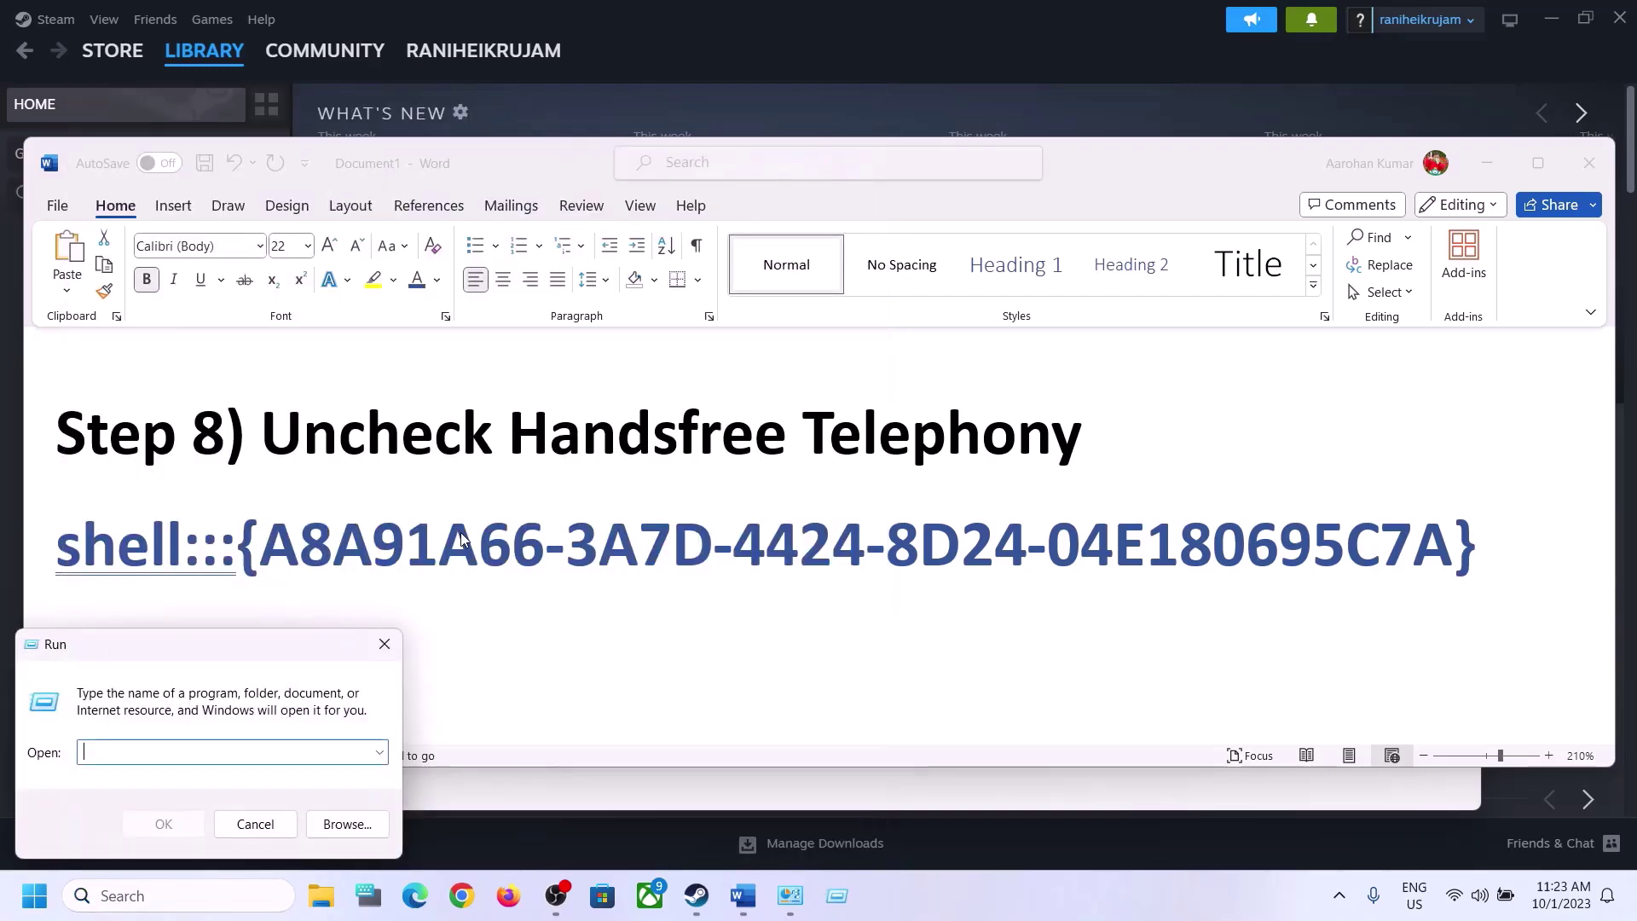
{"action": "key", "text": "ctrl+v"}
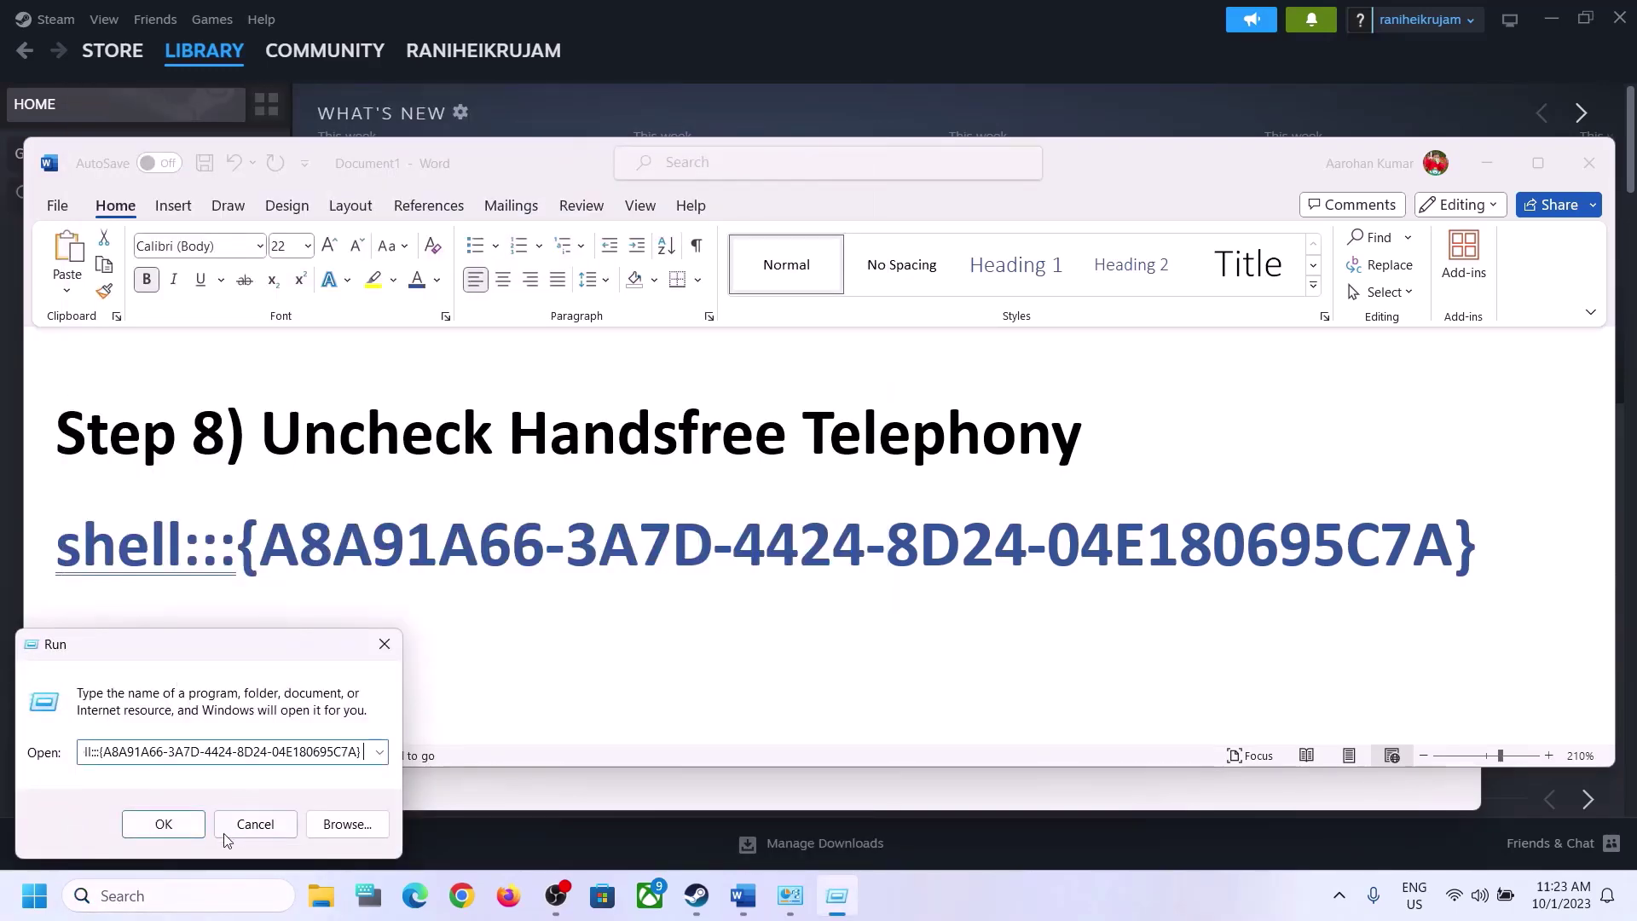
{"action": "left_click", "coordinate": [164, 824]}
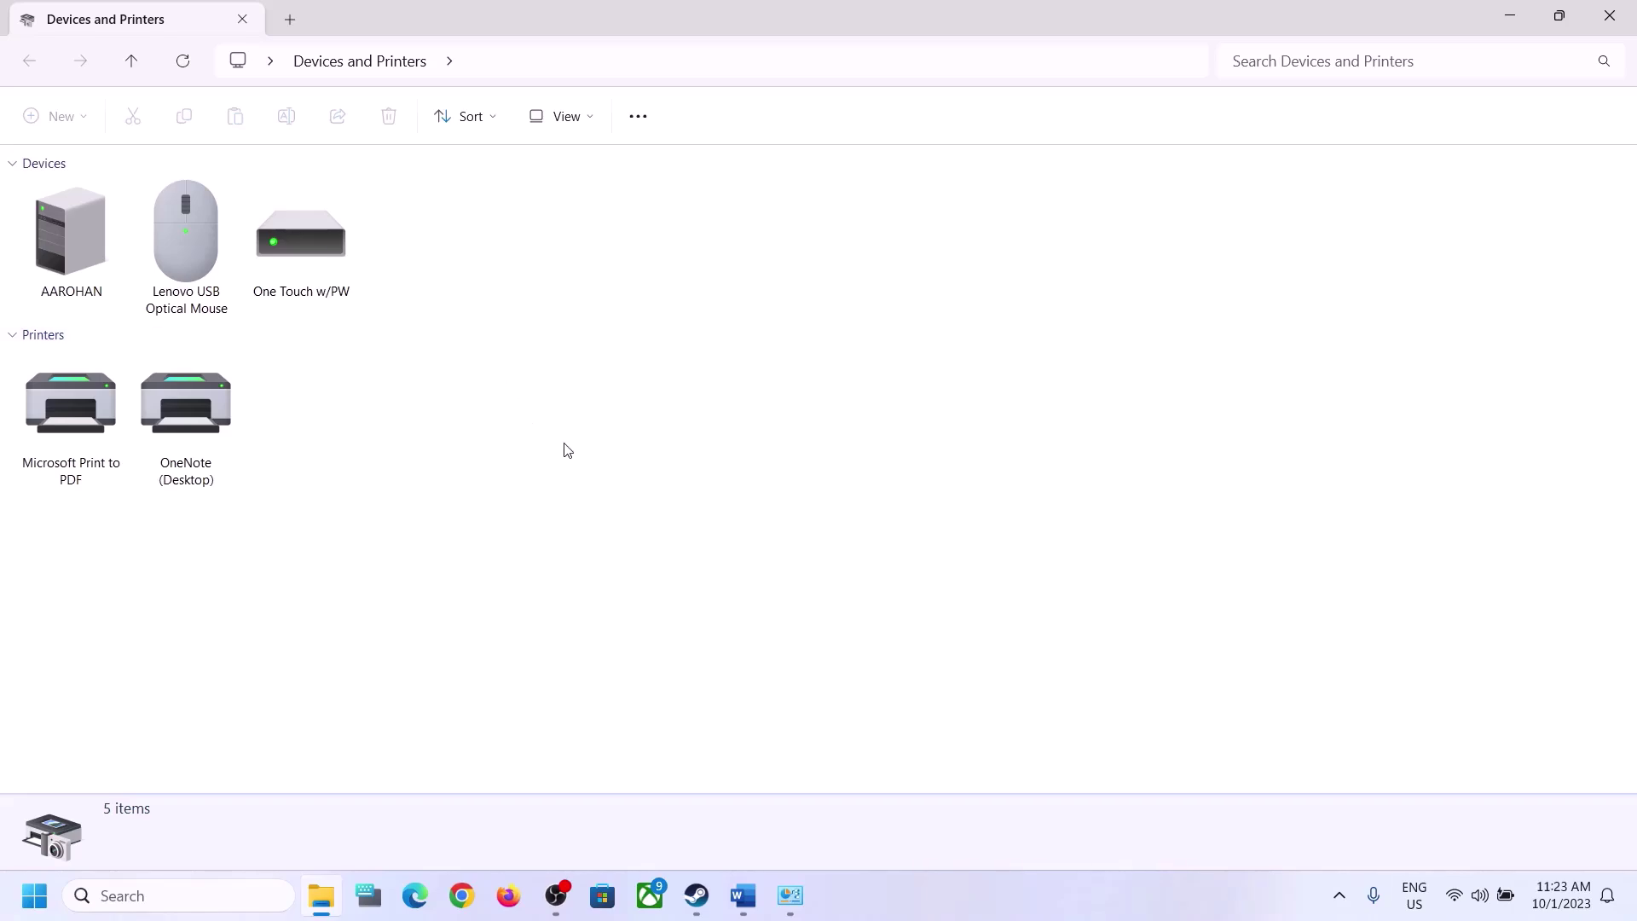
{"action": "left_click", "coordinate": [1055, 905]}
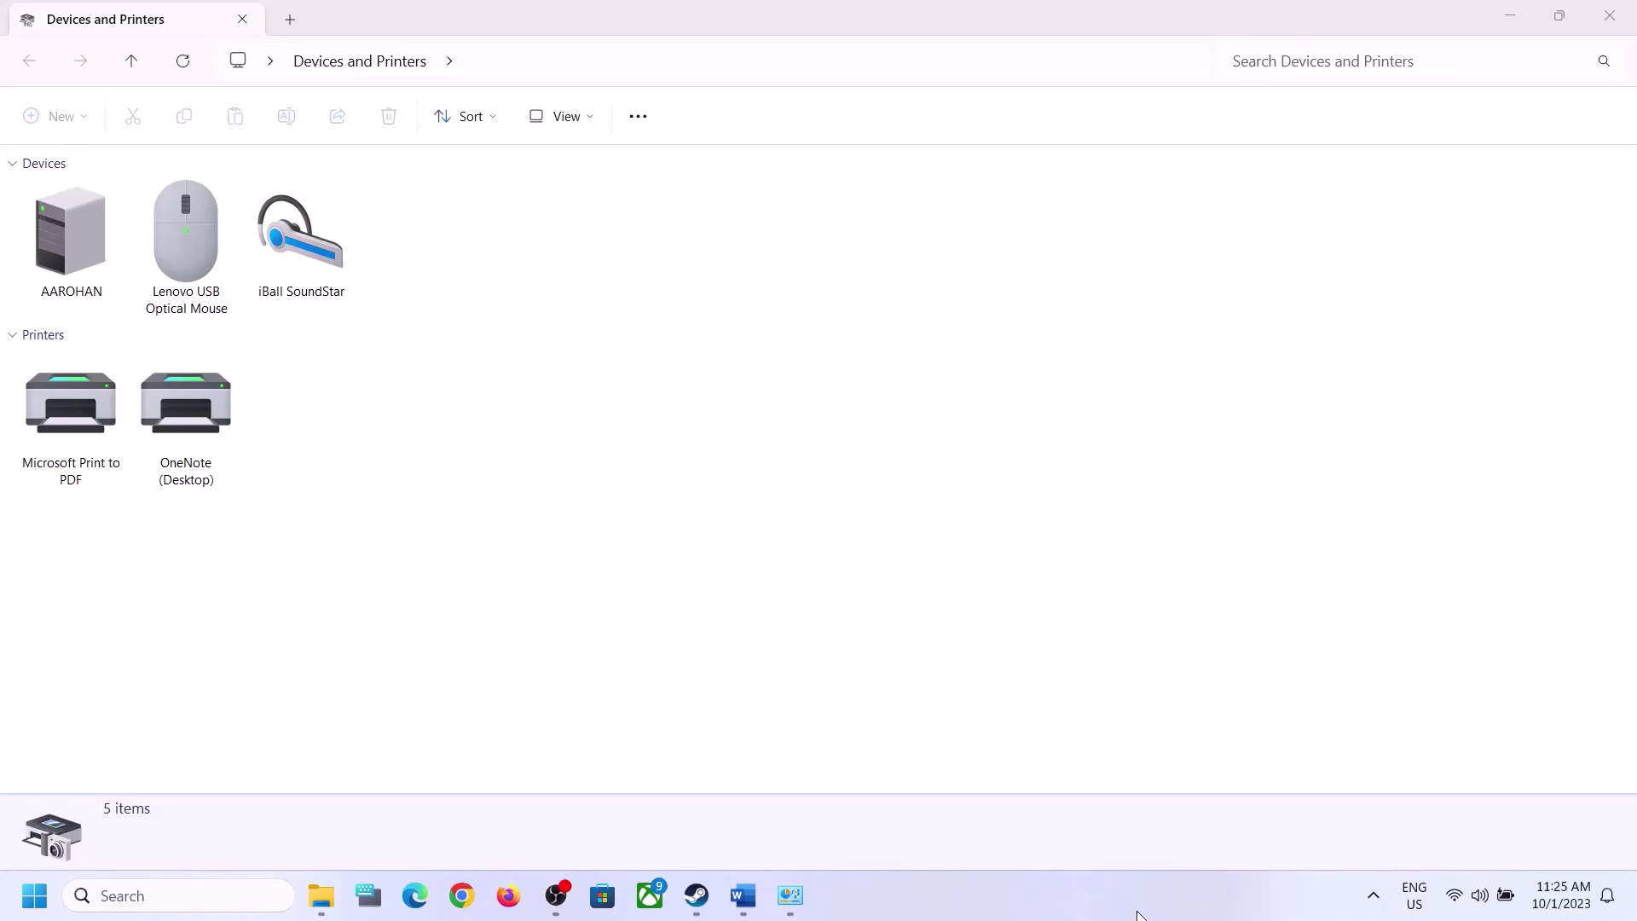
- In the iBall SoundStar headset's properties, turn off the Handsfree Telephony Bluetooth service, apply the change and close the properties
{"action": "right_click", "coordinate": [308, 251]}
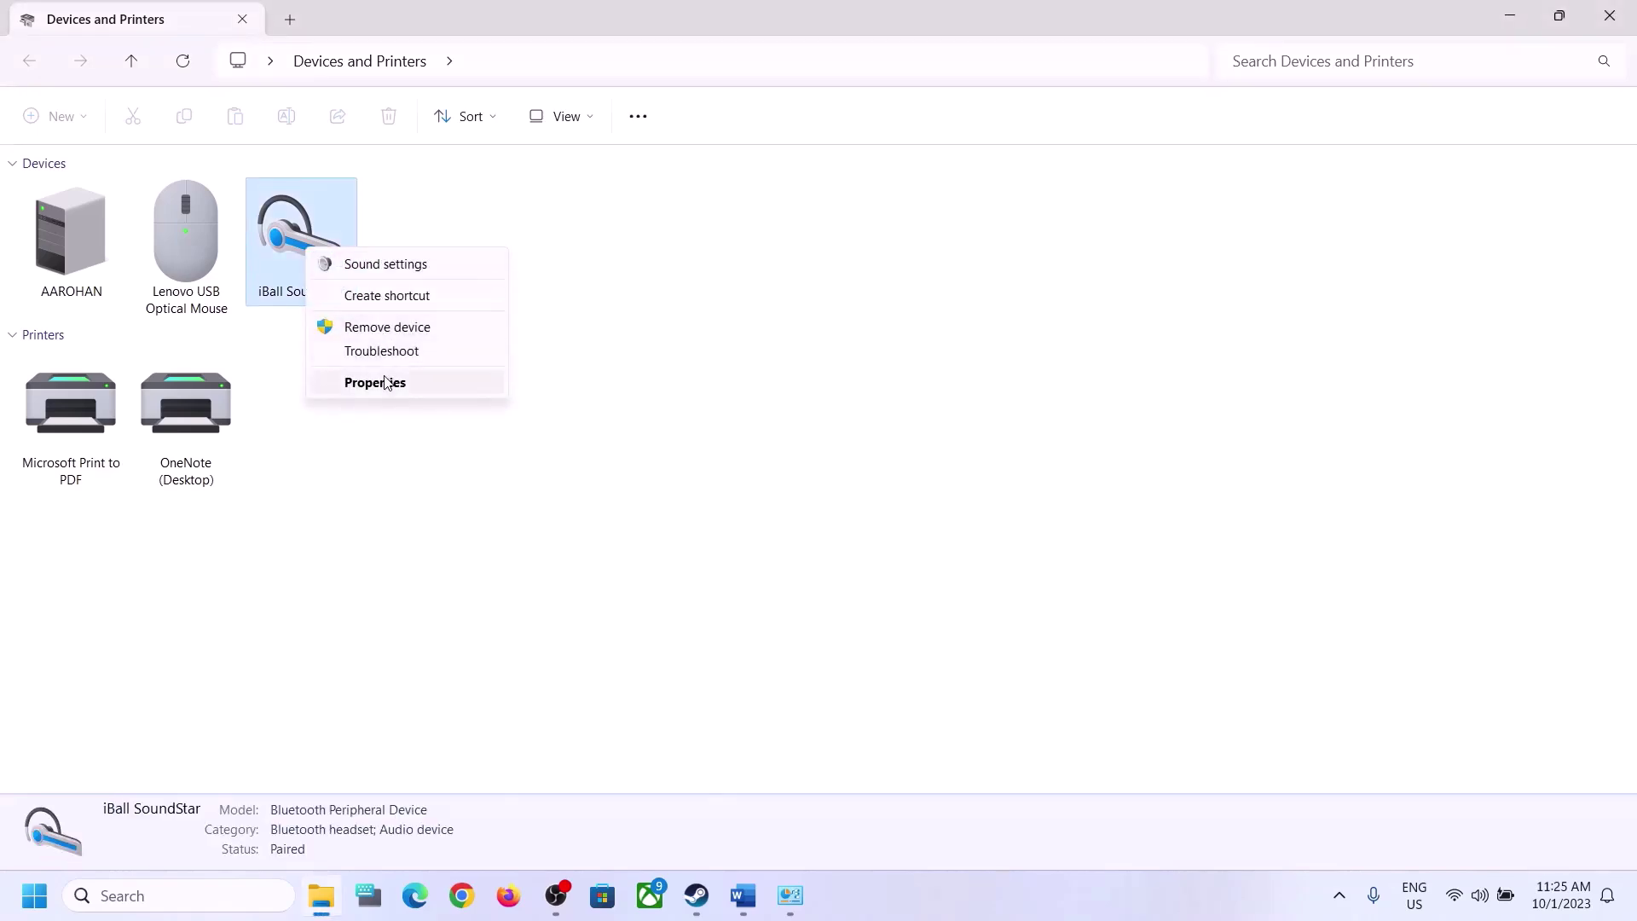
{"action": "left_click", "coordinate": [357, 382]}
{"action": "left_click_drag", "start_coordinate": [602, 275], "coordinate": [863, 267]}
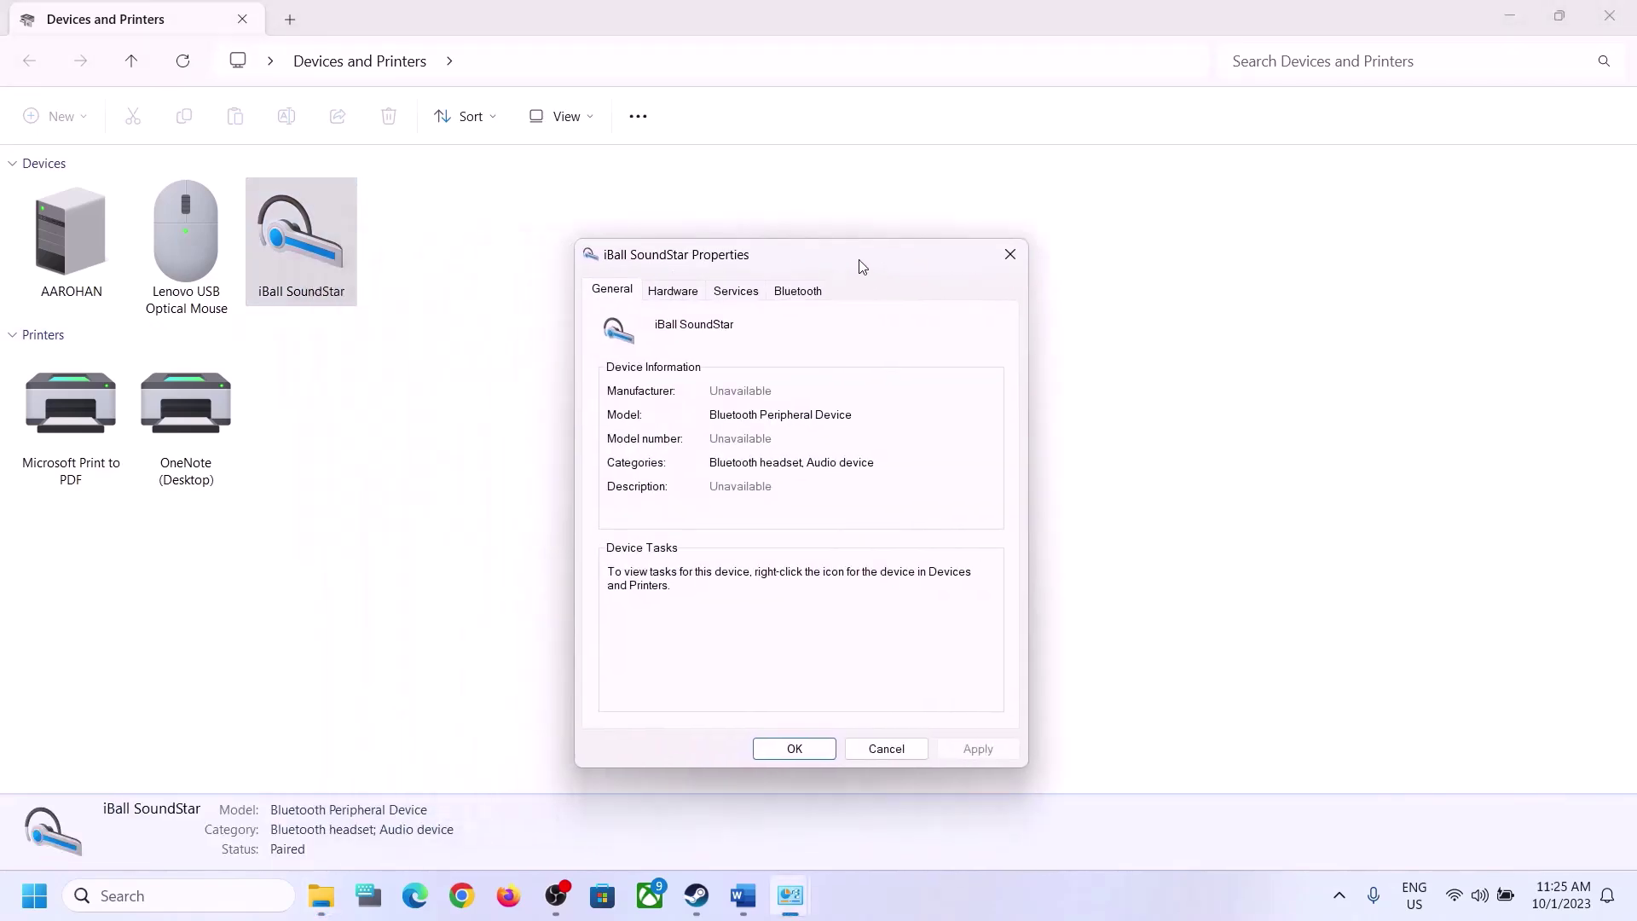
{"action": "left_click", "coordinate": [739, 294]}
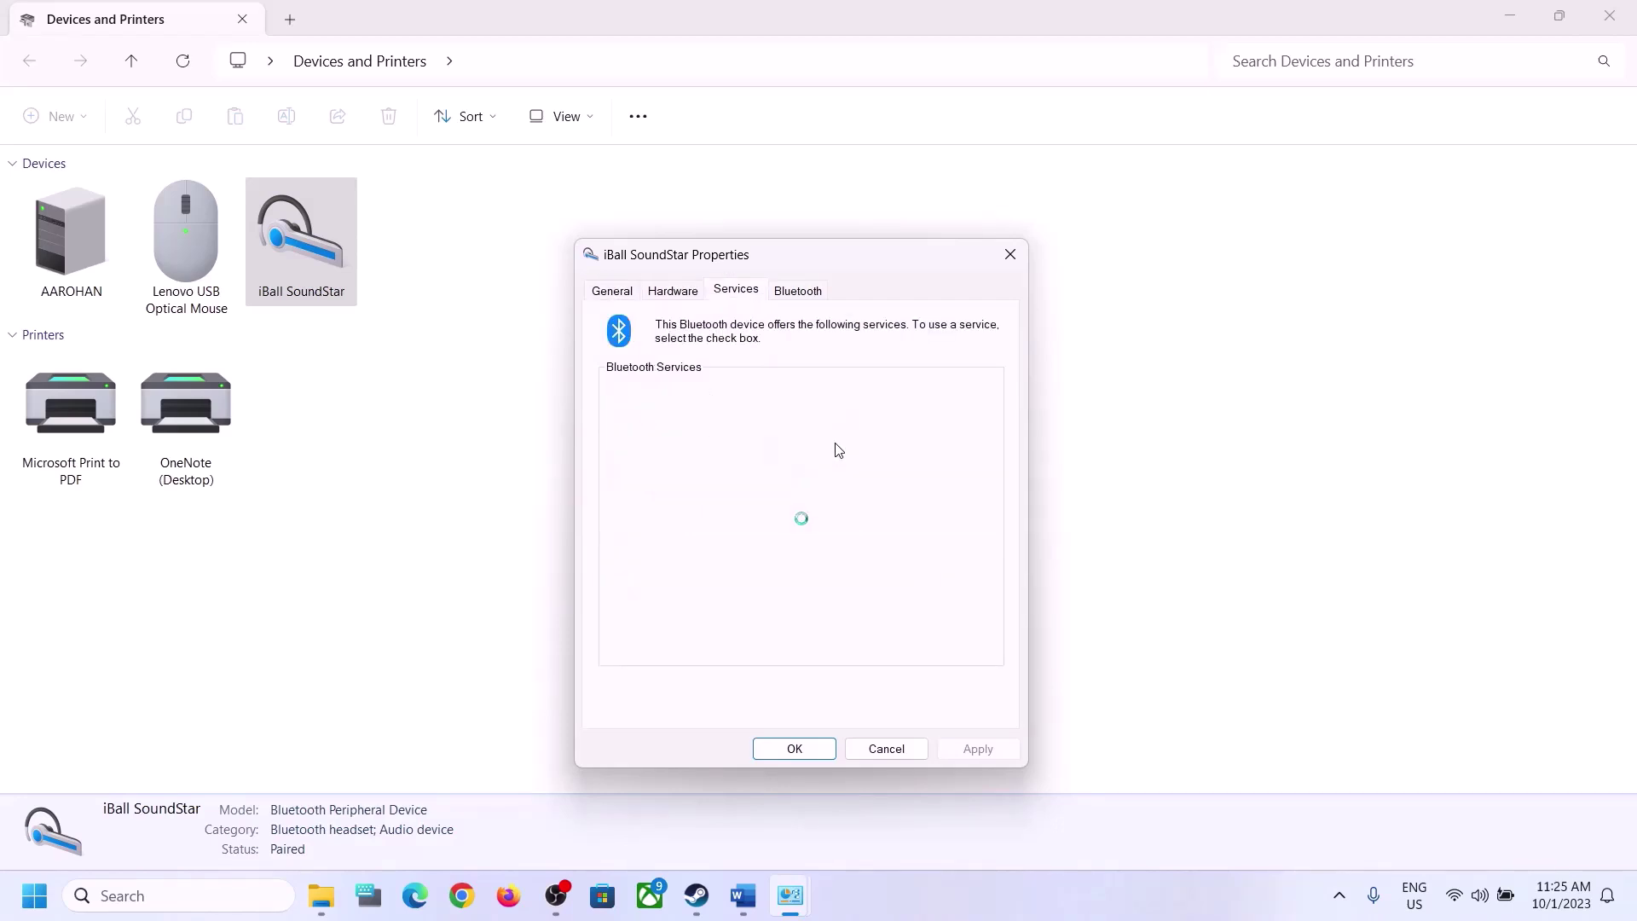
{"action": "left_click", "coordinate": [748, 895]}
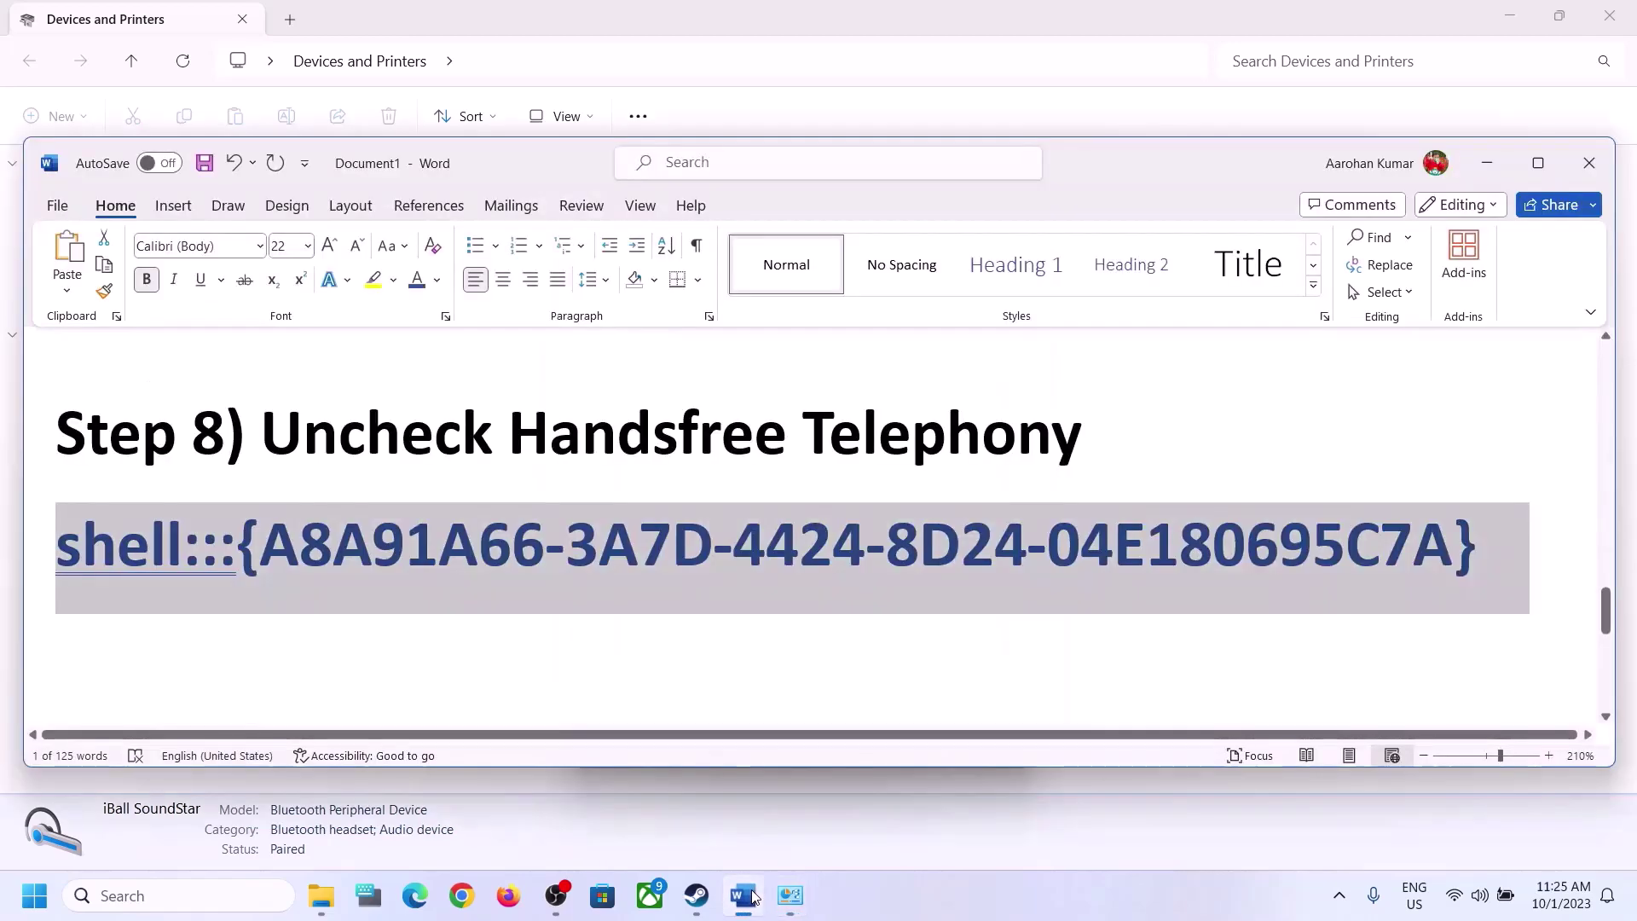
{"action": "left_click", "coordinate": [754, 897]}
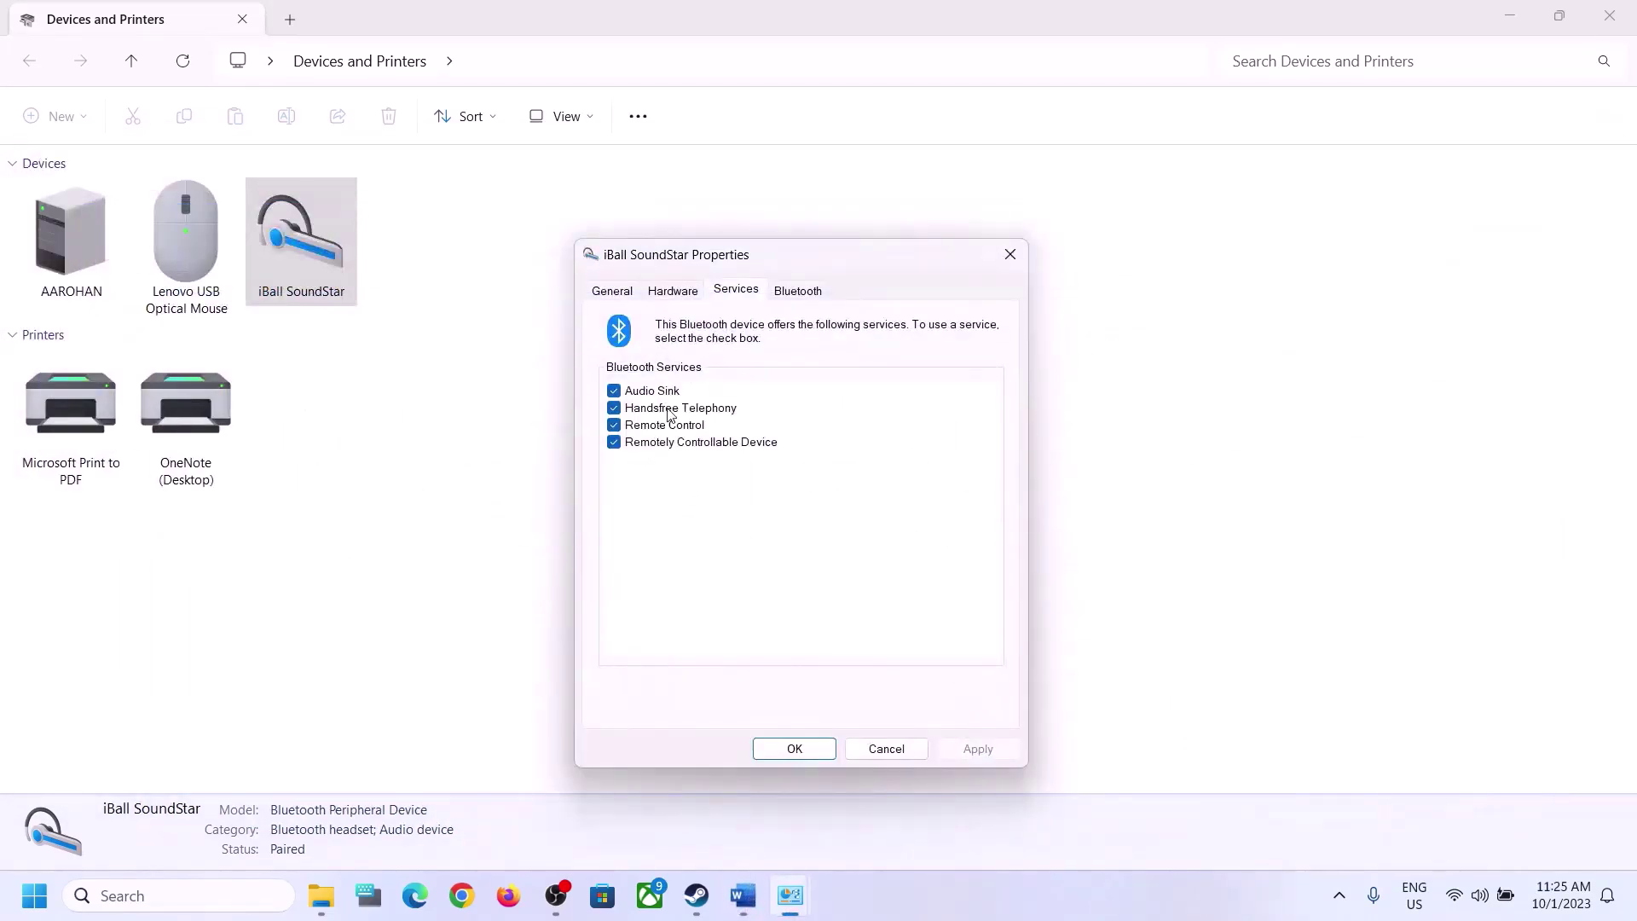
{"action": "left_click", "coordinate": [614, 409]}
{"action": "left_click", "coordinate": [989, 749]}
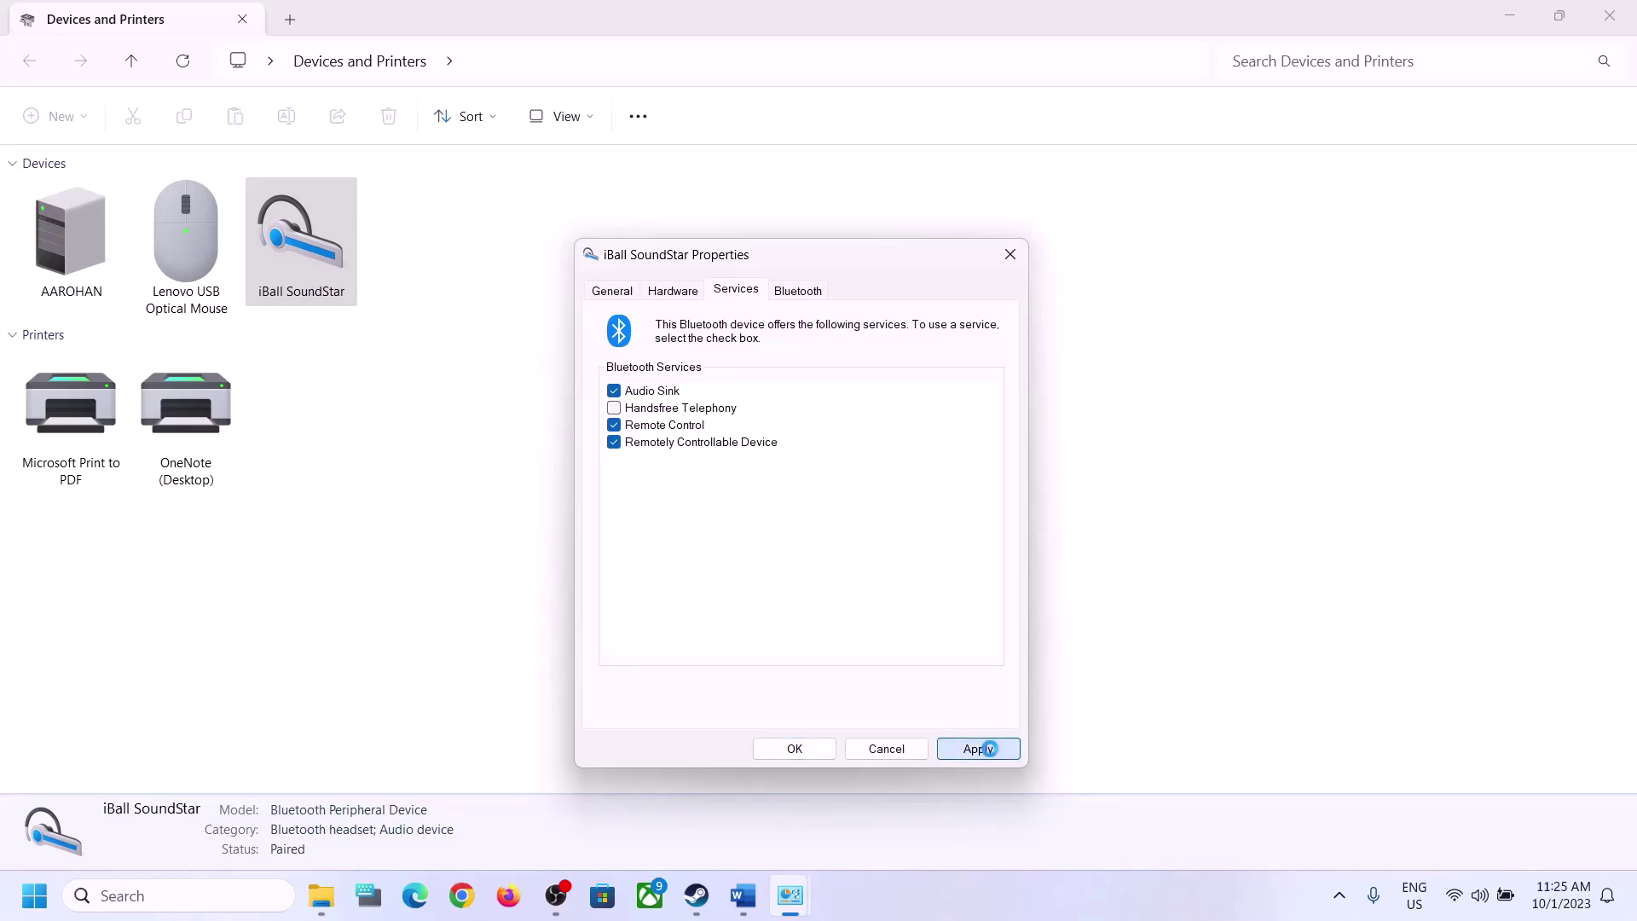
{"action": "left_click", "coordinate": [805, 754]}
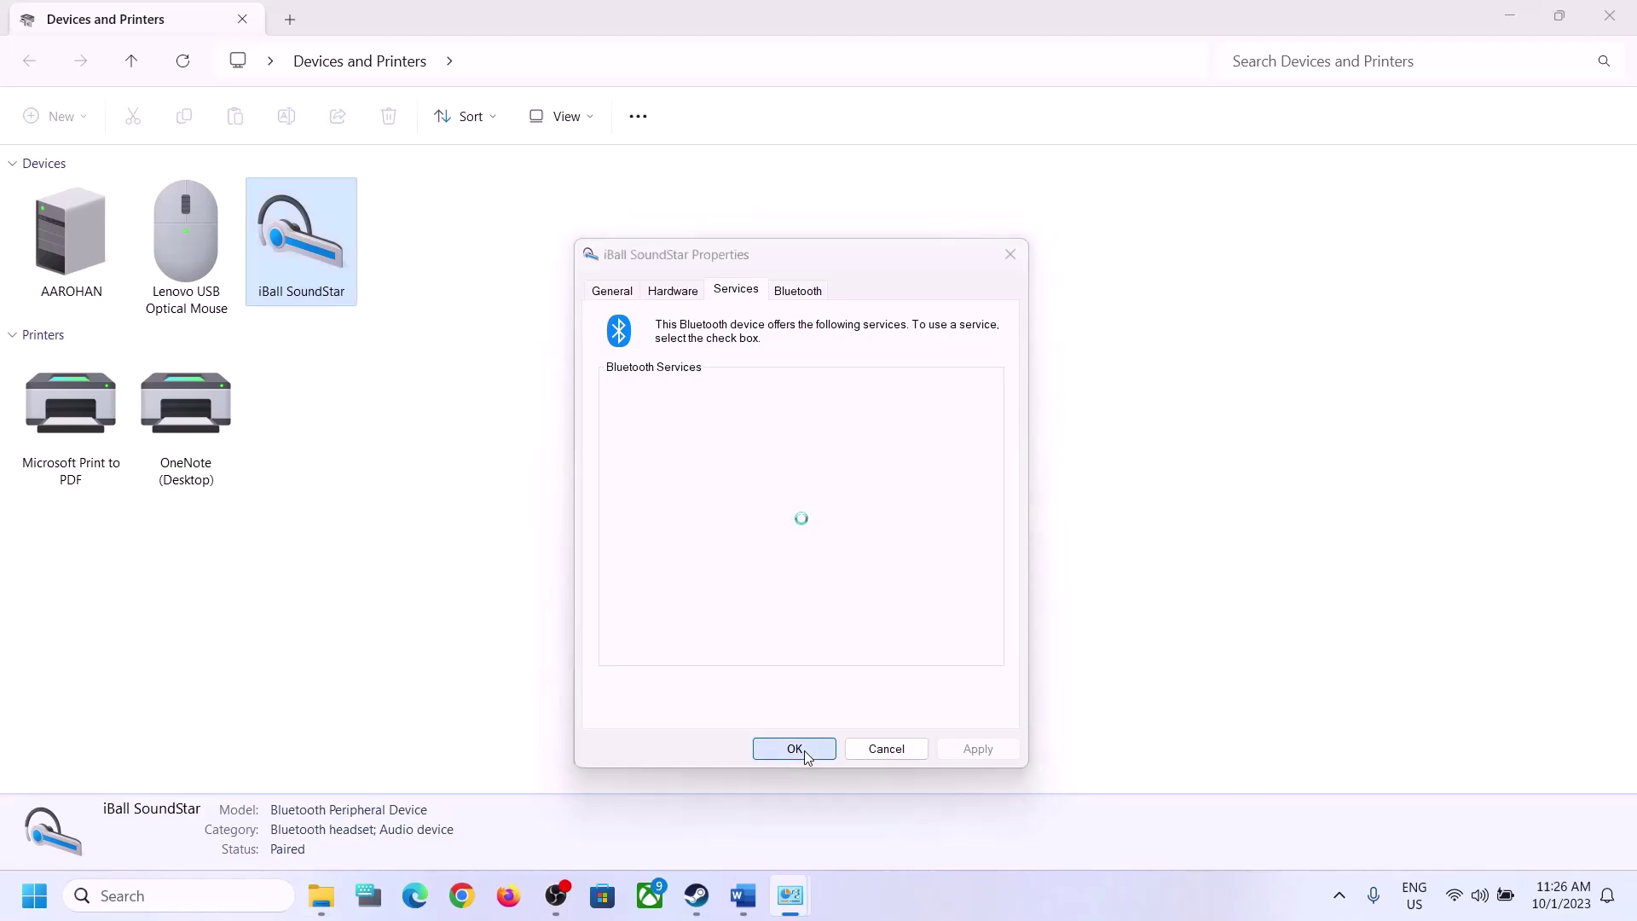
- Return to the notes and read Step 9, highlighting its phrases on disconnecting external microphones and disabling the internal microphone
{"action": "left_click", "coordinate": [745, 906]}
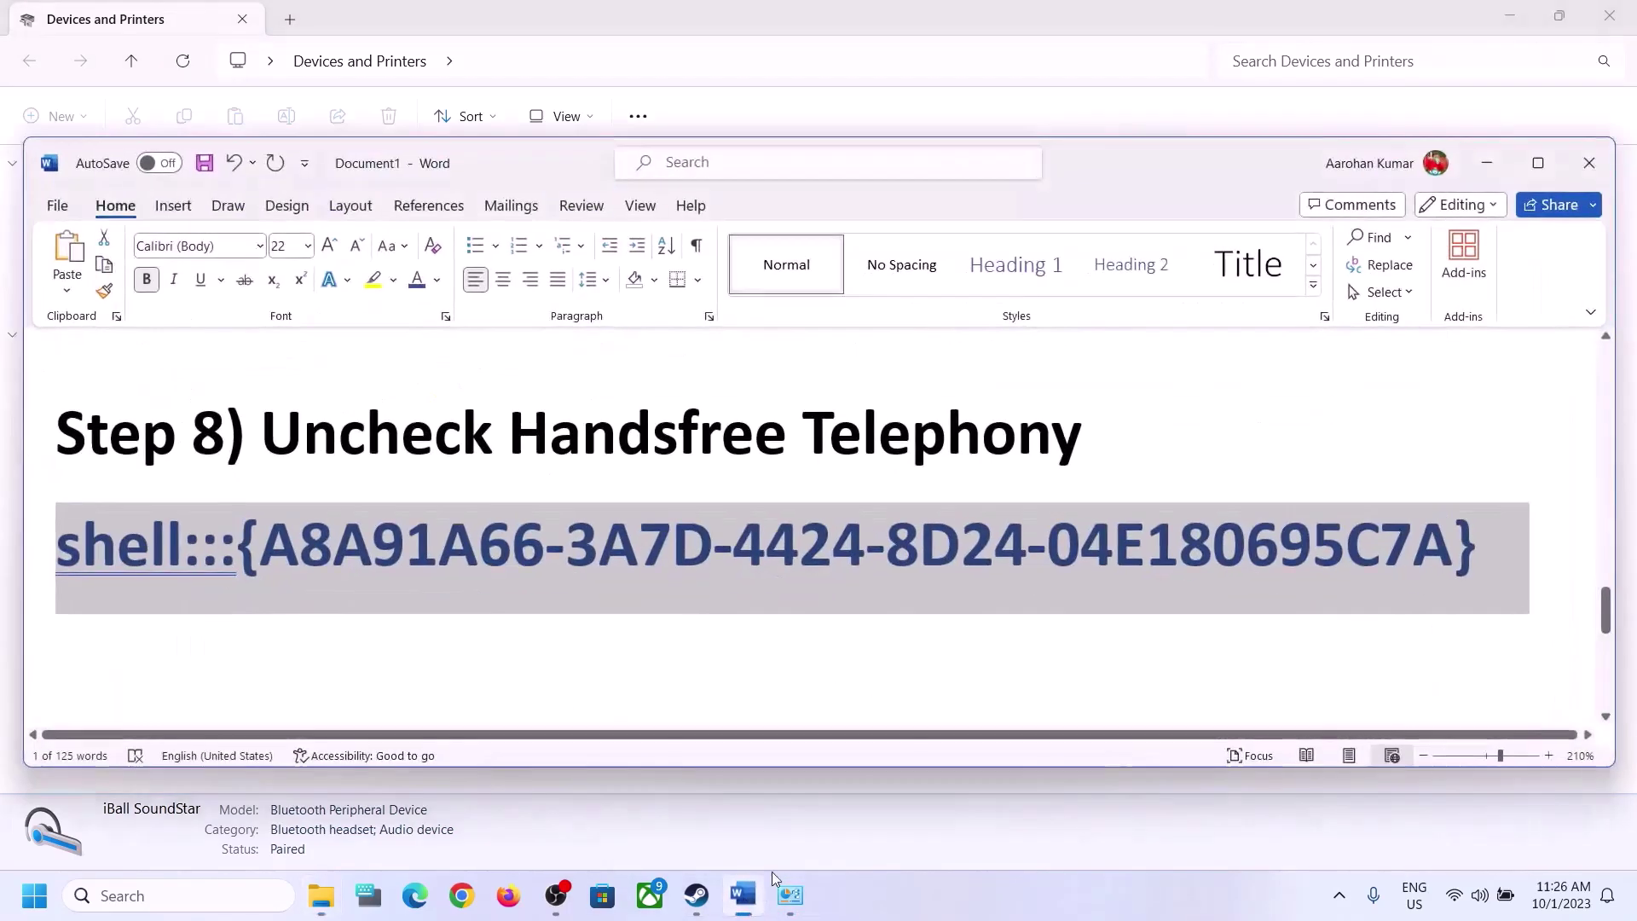
{"action": "scroll", "coordinate": [490, 558], "scroll_direction": "down", "scroll_amount": 3}
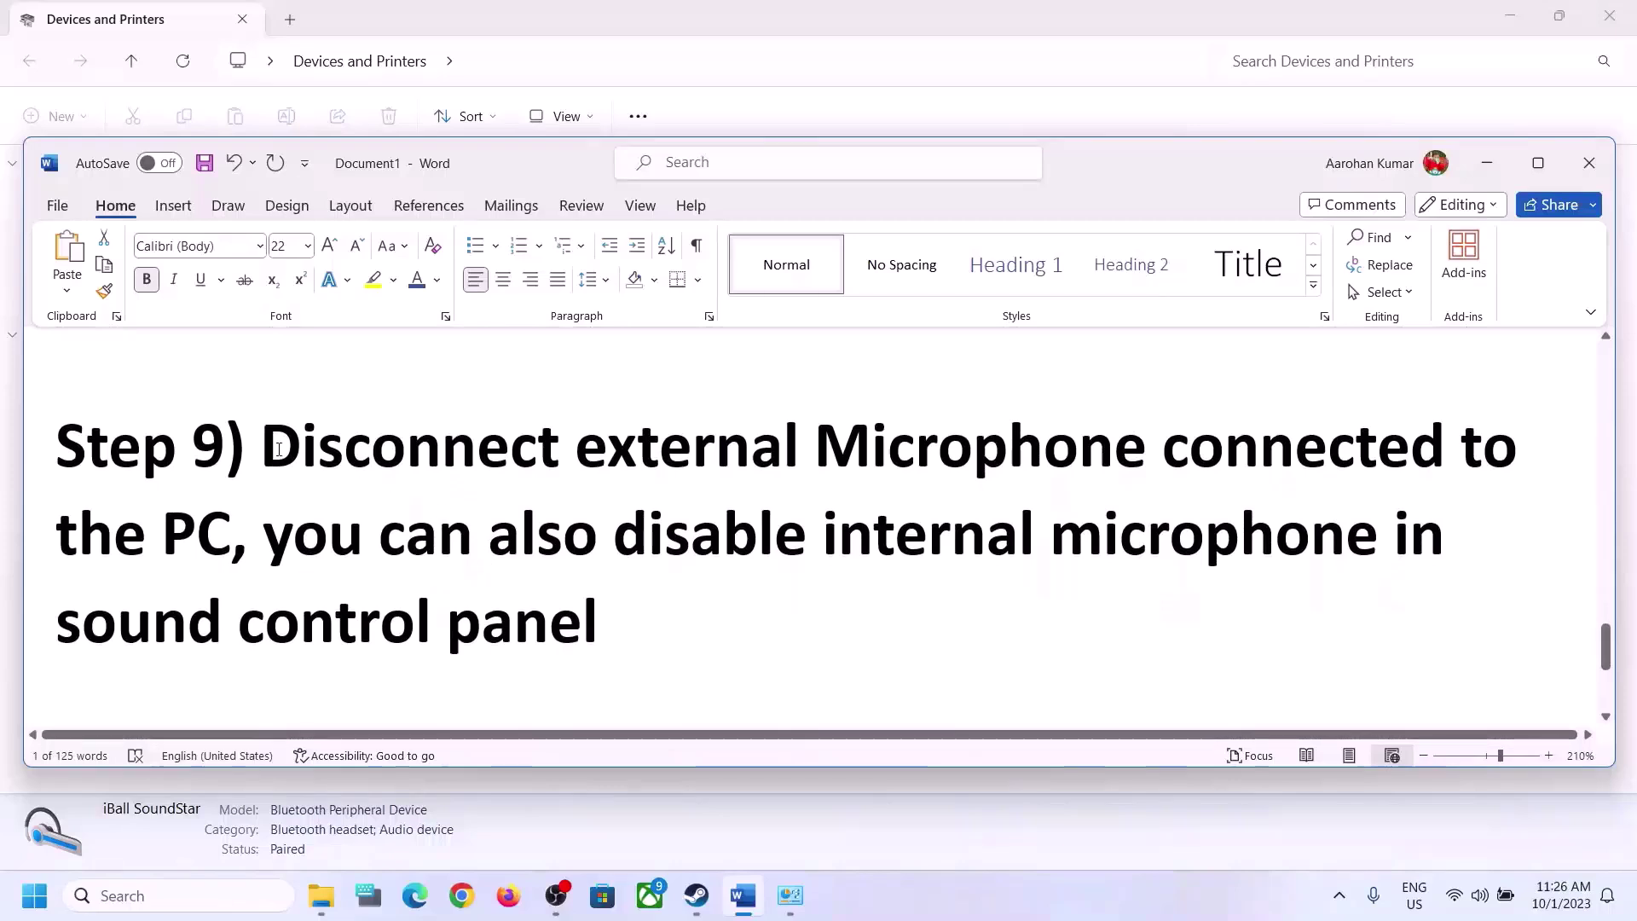
{"action": "left_click_drag", "start_coordinate": [261, 448], "coordinate": [212, 540]}
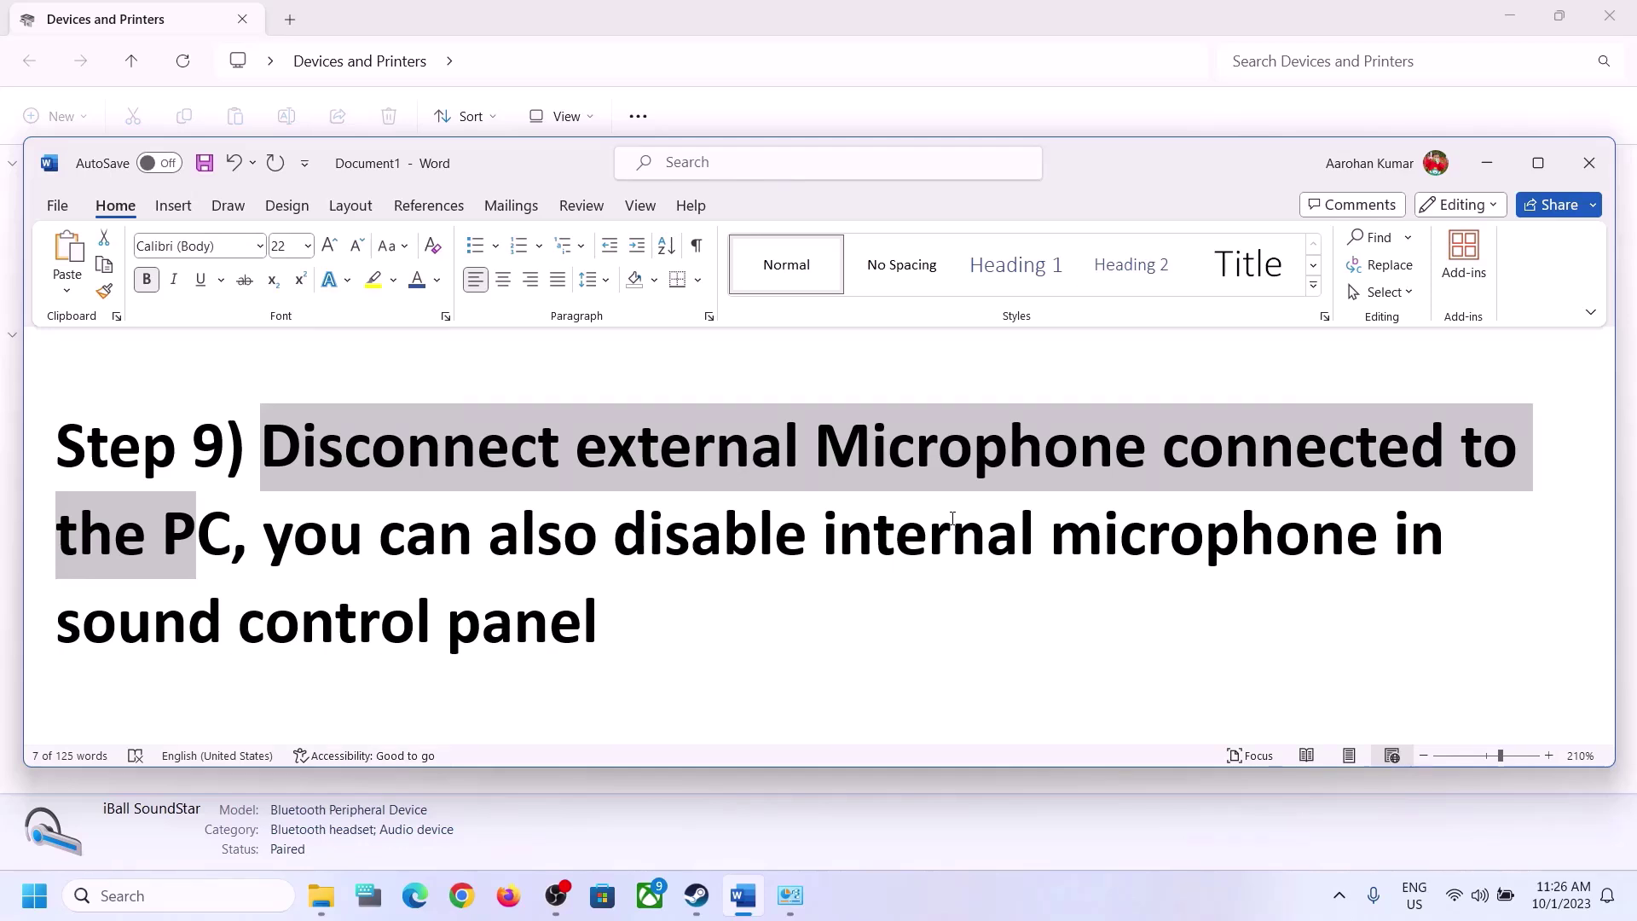
{"action": "left_click_drag", "start_coordinate": [616, 552], "coordinate": [1390, 555]}
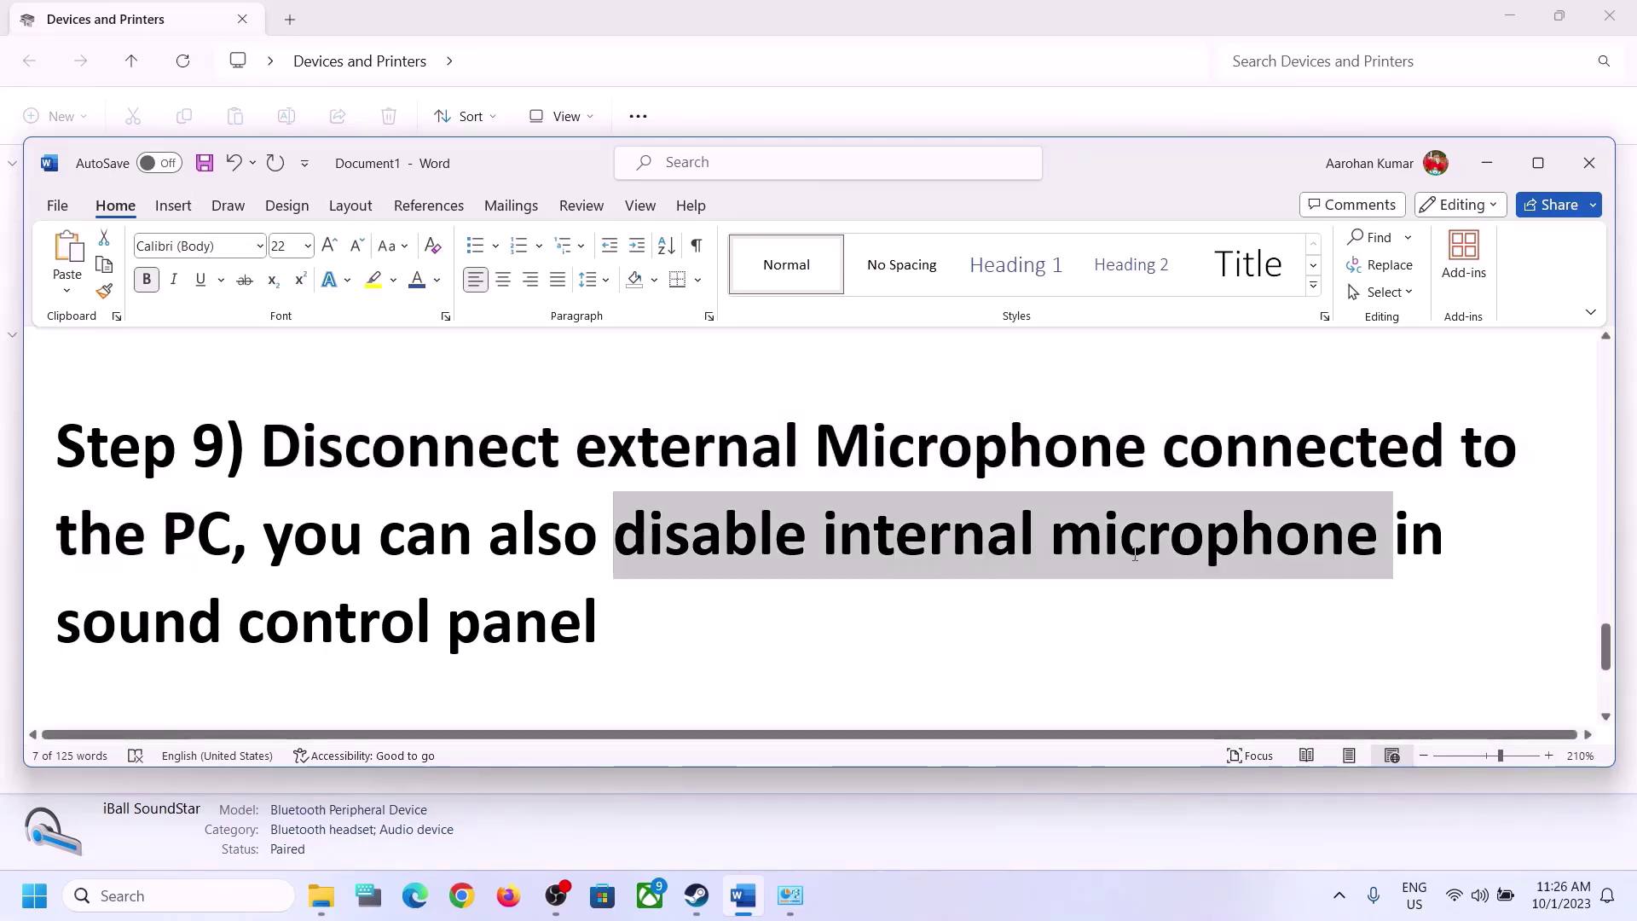
{"action": "left_click_drag", "start_coordinate": [58, 623], "coordinate": [452, 603]}
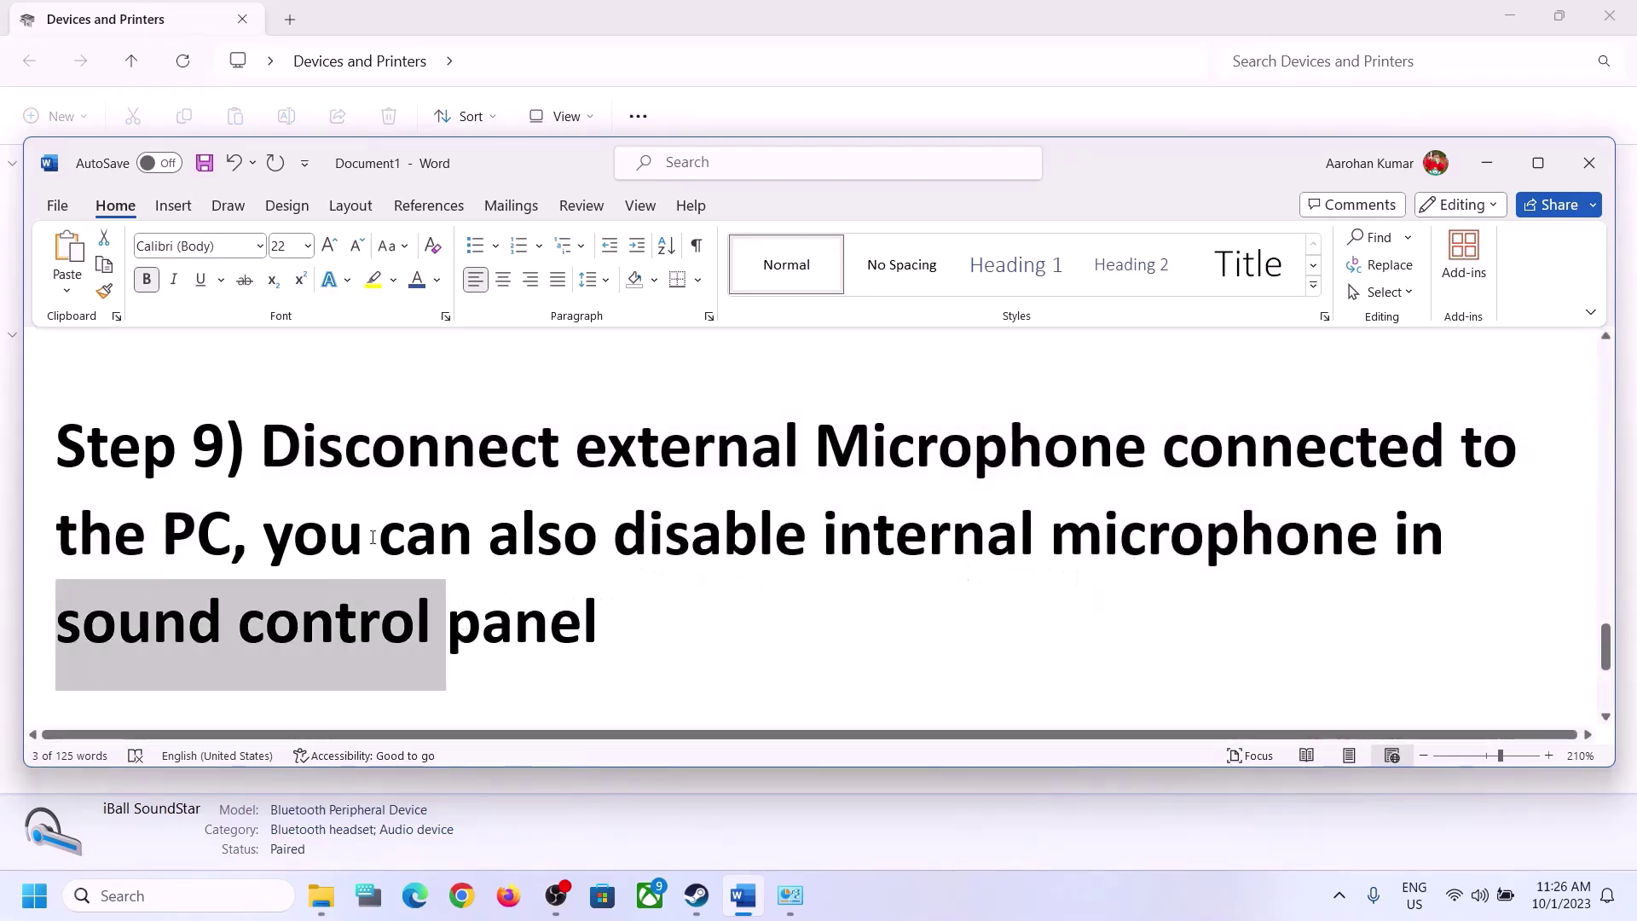
{"action": "left_click_drag", "start_coordinate": [264, 535], "coordinate": [821, 536]}
{"action": "left_click", "coordinate": [503, 604]}
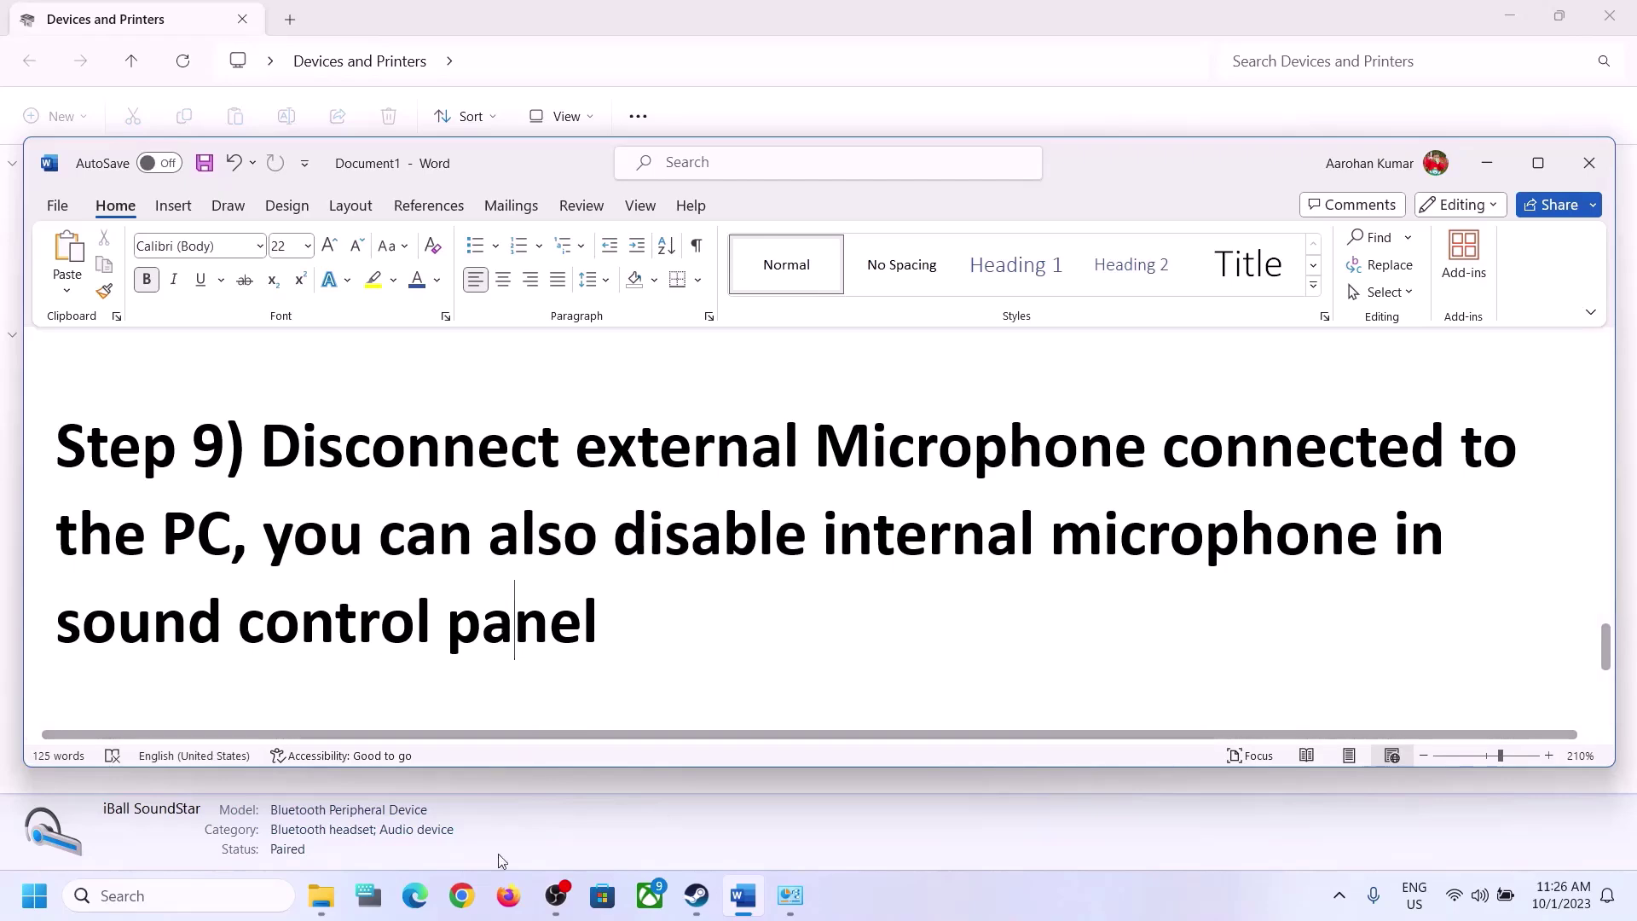
- Open Control Panel and bring up the Sound settings from Hardware and Sound
{"action": "left_click", "coordinate": [254, 895]}
{"action": "type", "text": "control"}
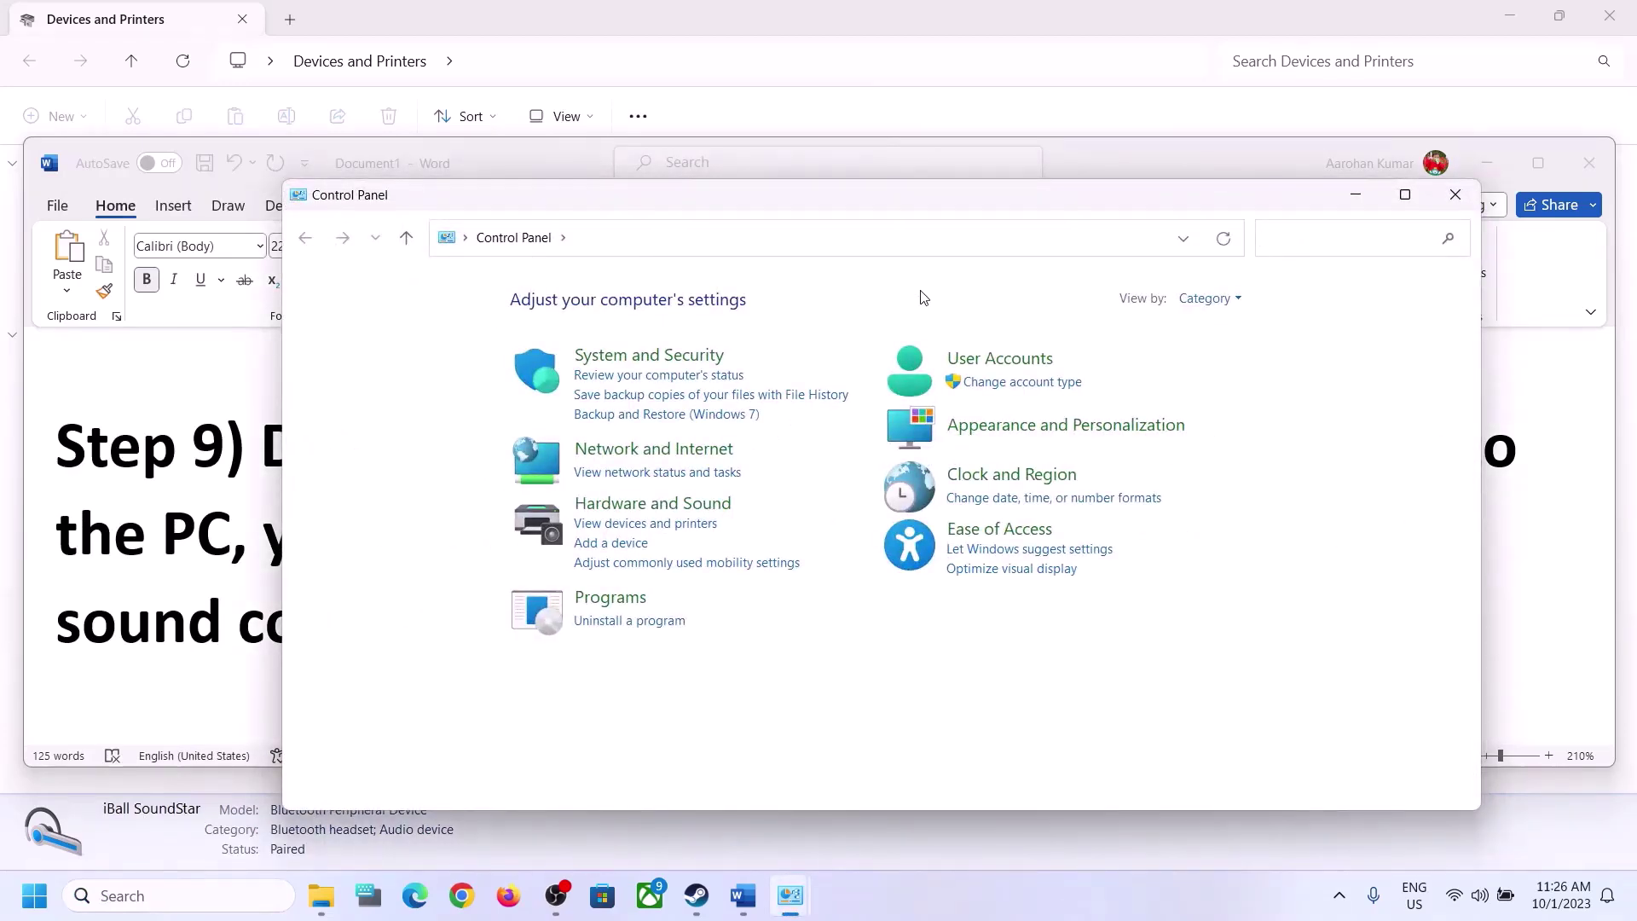
{"action": "left_click", "coordinate": [610, 505]}
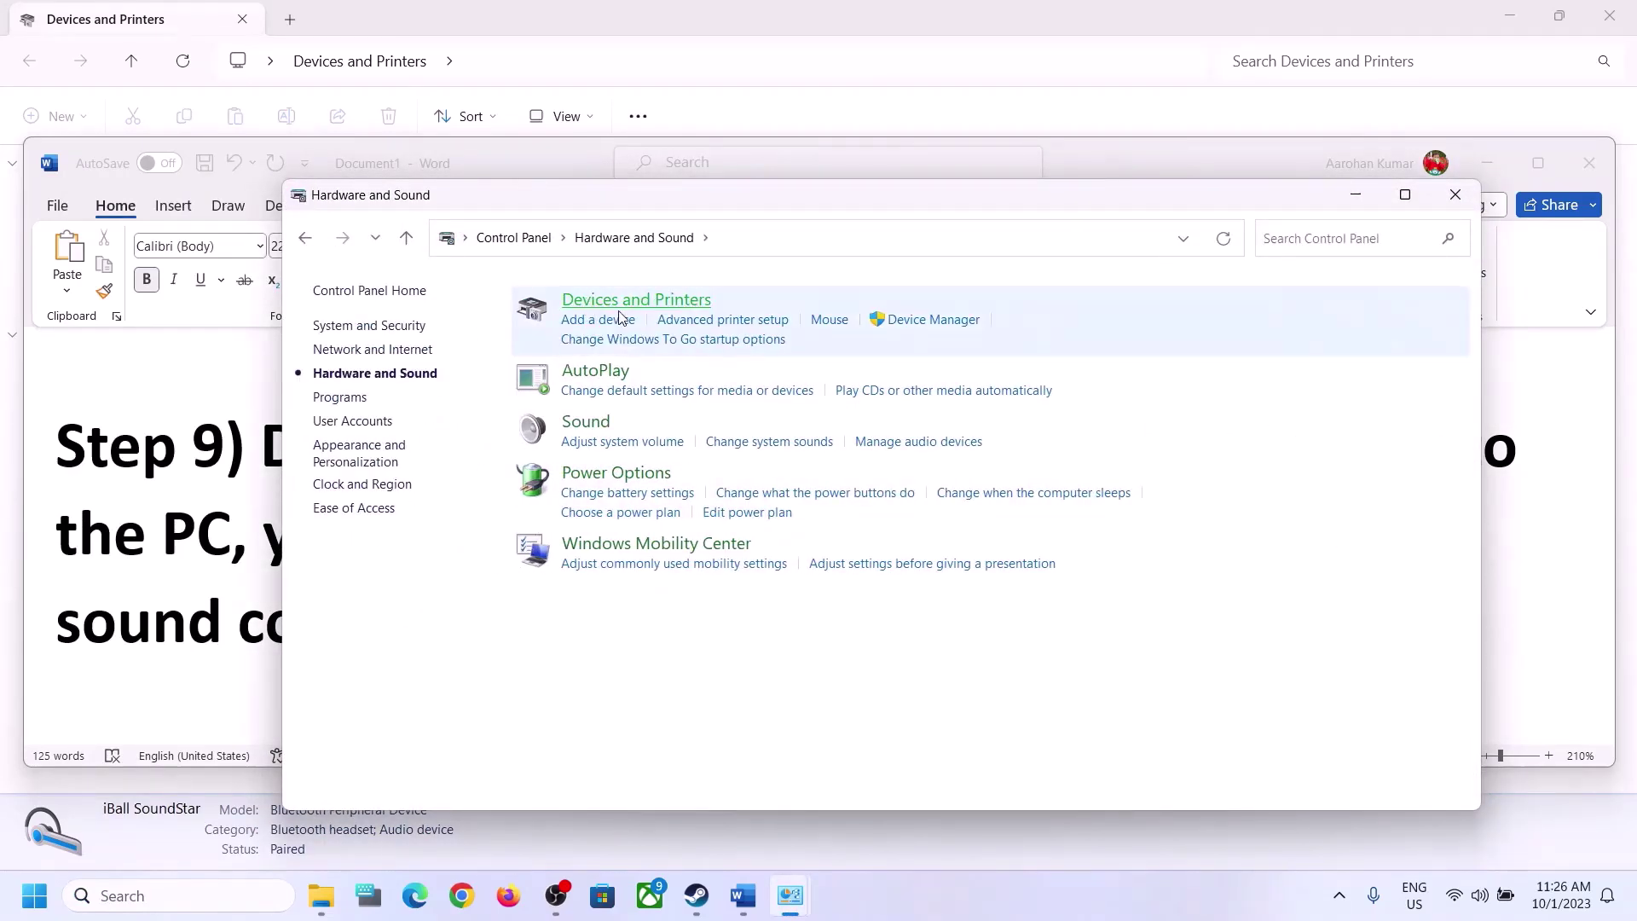
{"action": "left_click", "coordinate": [600, 429]}
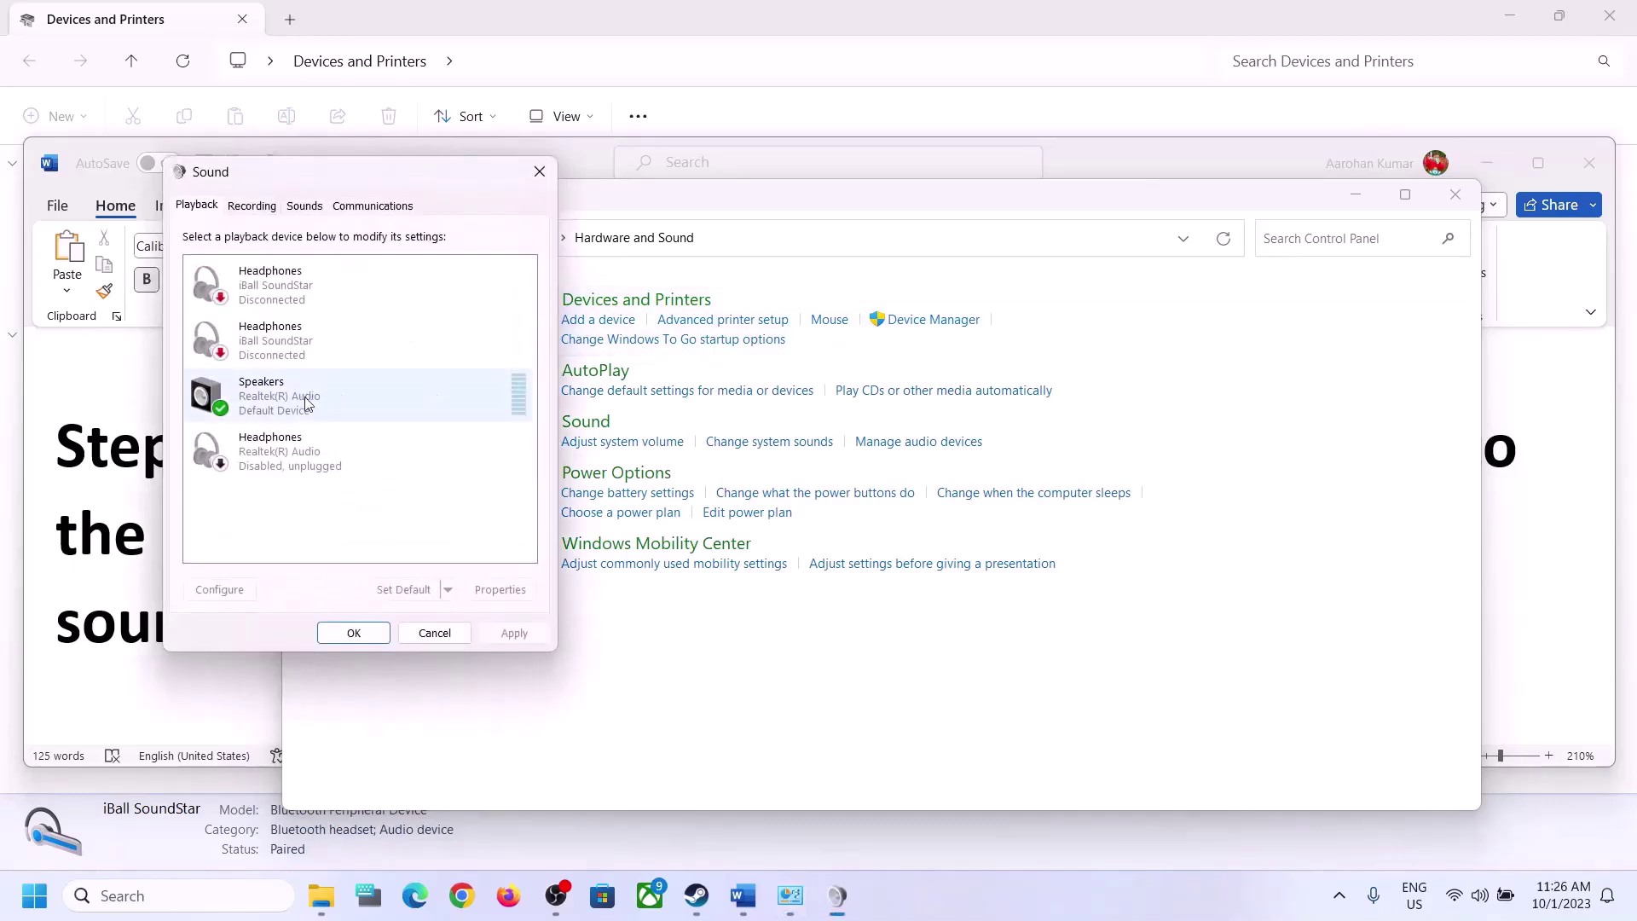
- View the properties of the Realtek(R) Audio Speakers playback device and close them without changes
{"action": "left_click", "coordinate": [285, 401]}
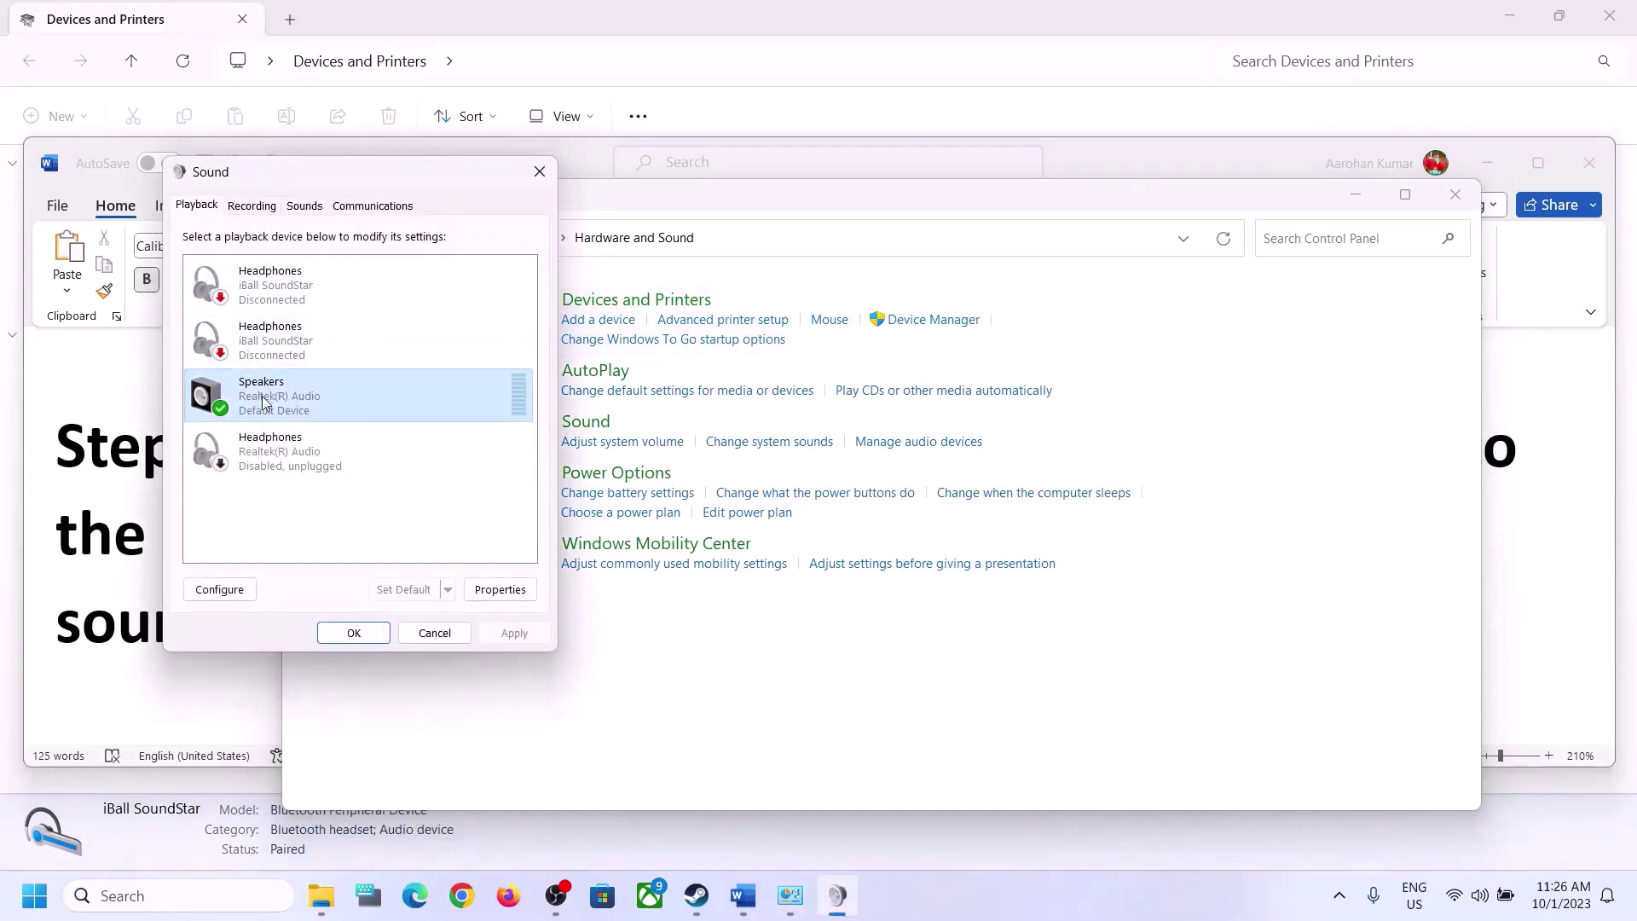
{"action": "right_click", "coordinate": [262, 400]}
{"action": "left_click", "coordinate": [367, 561]}
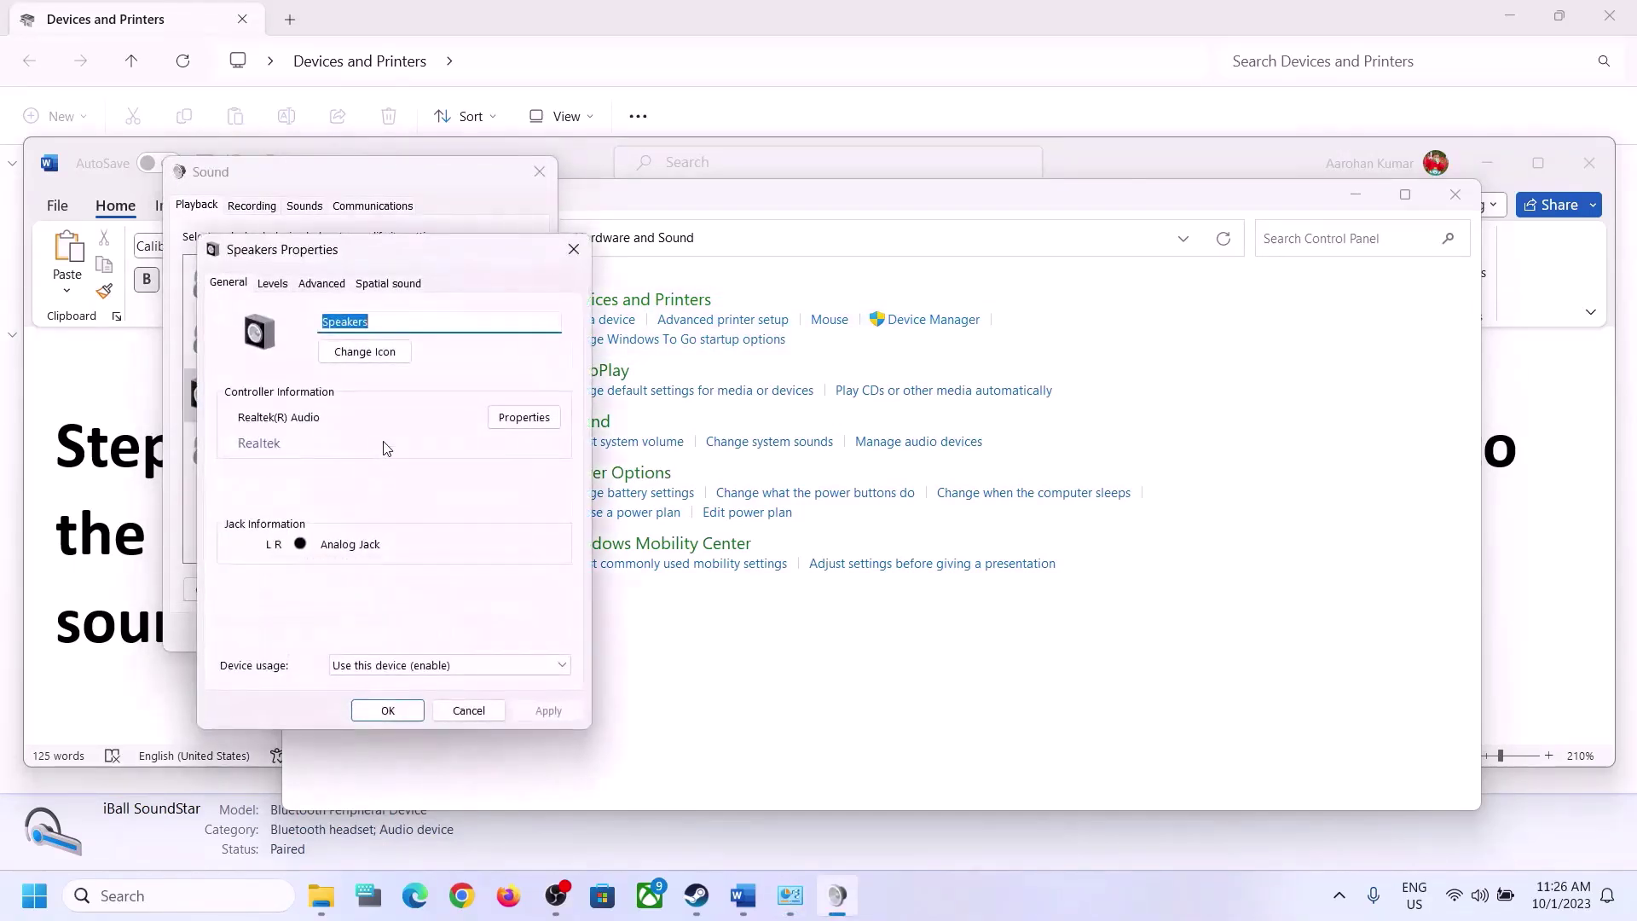
{"action": "left_click", "coordinate": [573, 249]}
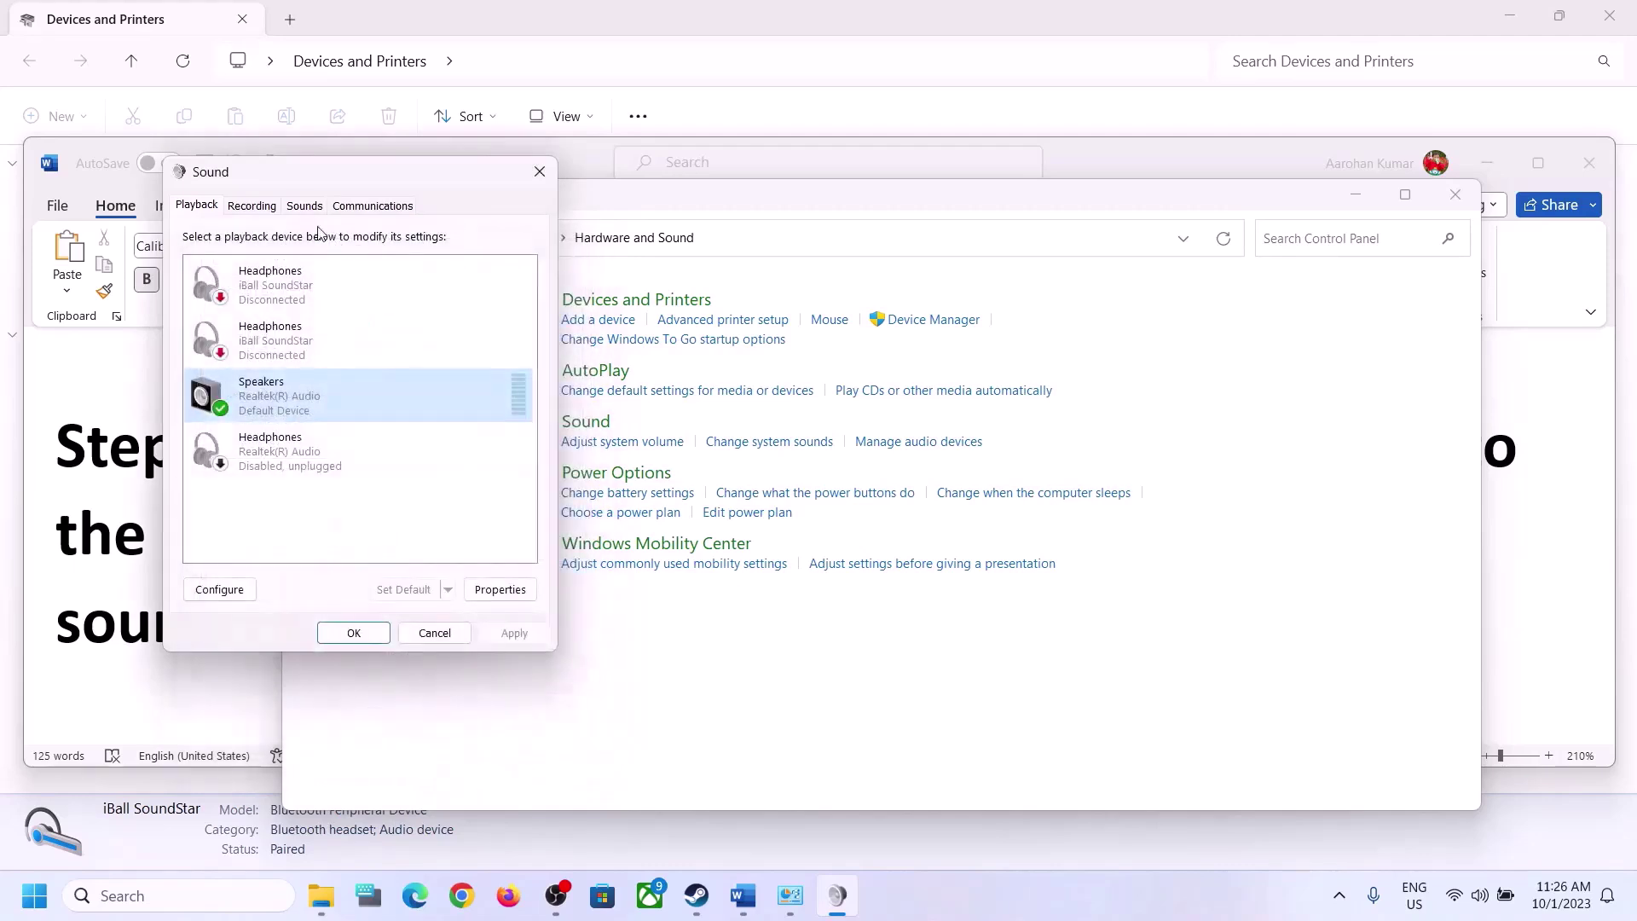
- Show the available actions for Microphone Array among the recording devices, dismiss them without disabling it, and close the Sound settings
{"action": "left_click", "coordinate": [260, 209]}
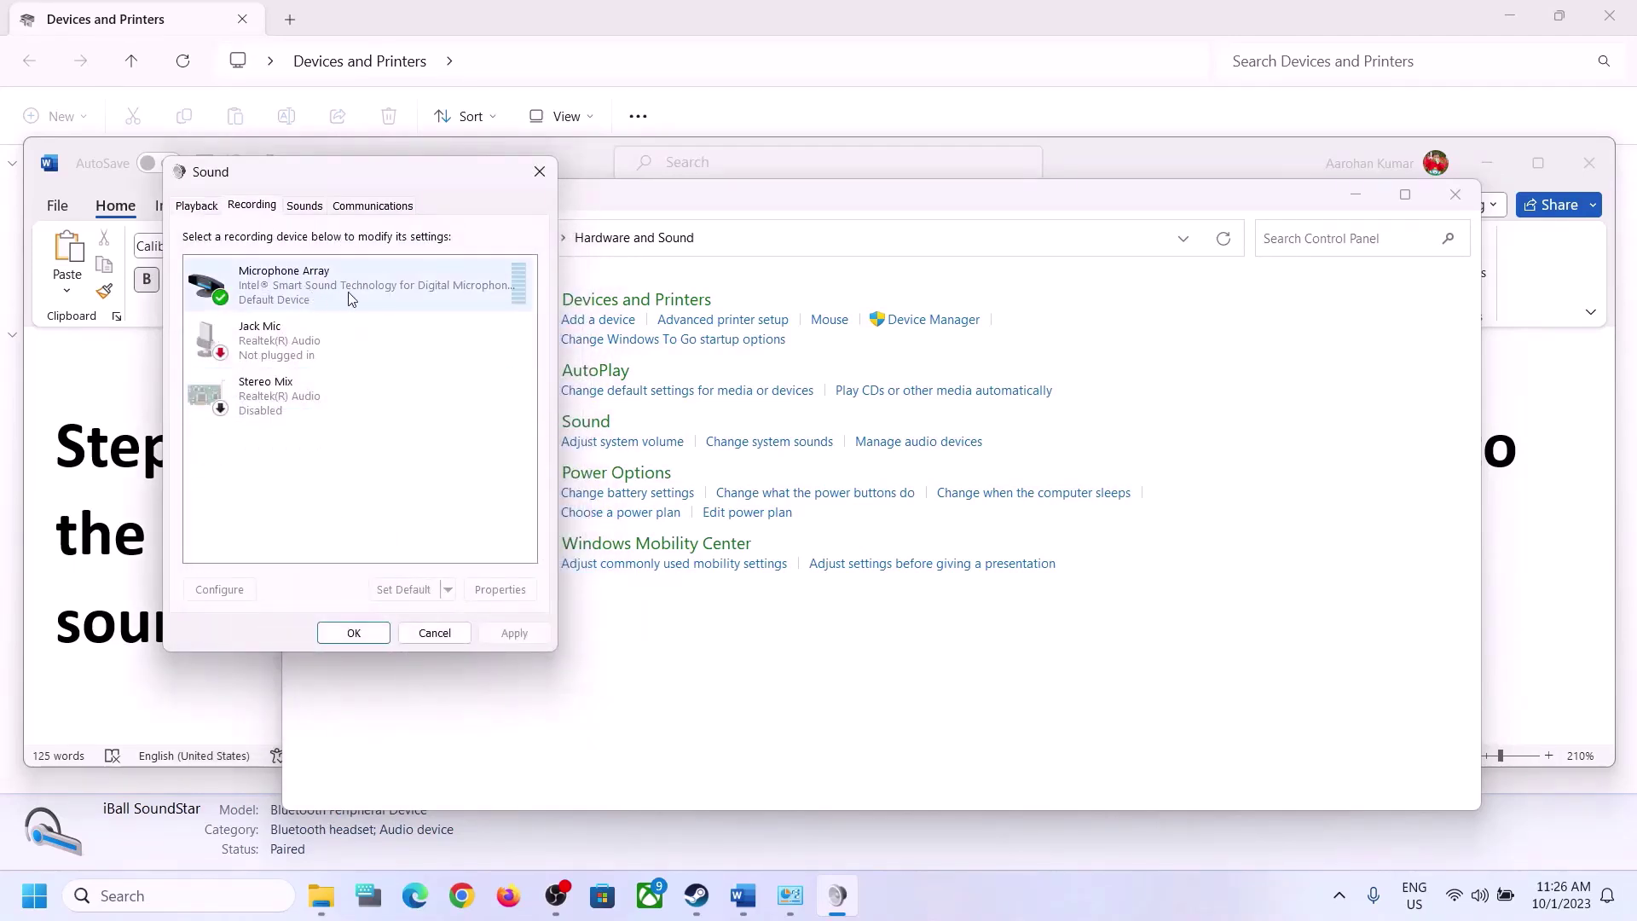
{"action": "left_click", "coordinate": [320, 289]}
{"action": "right_click", "coordinate": [329, 289]}
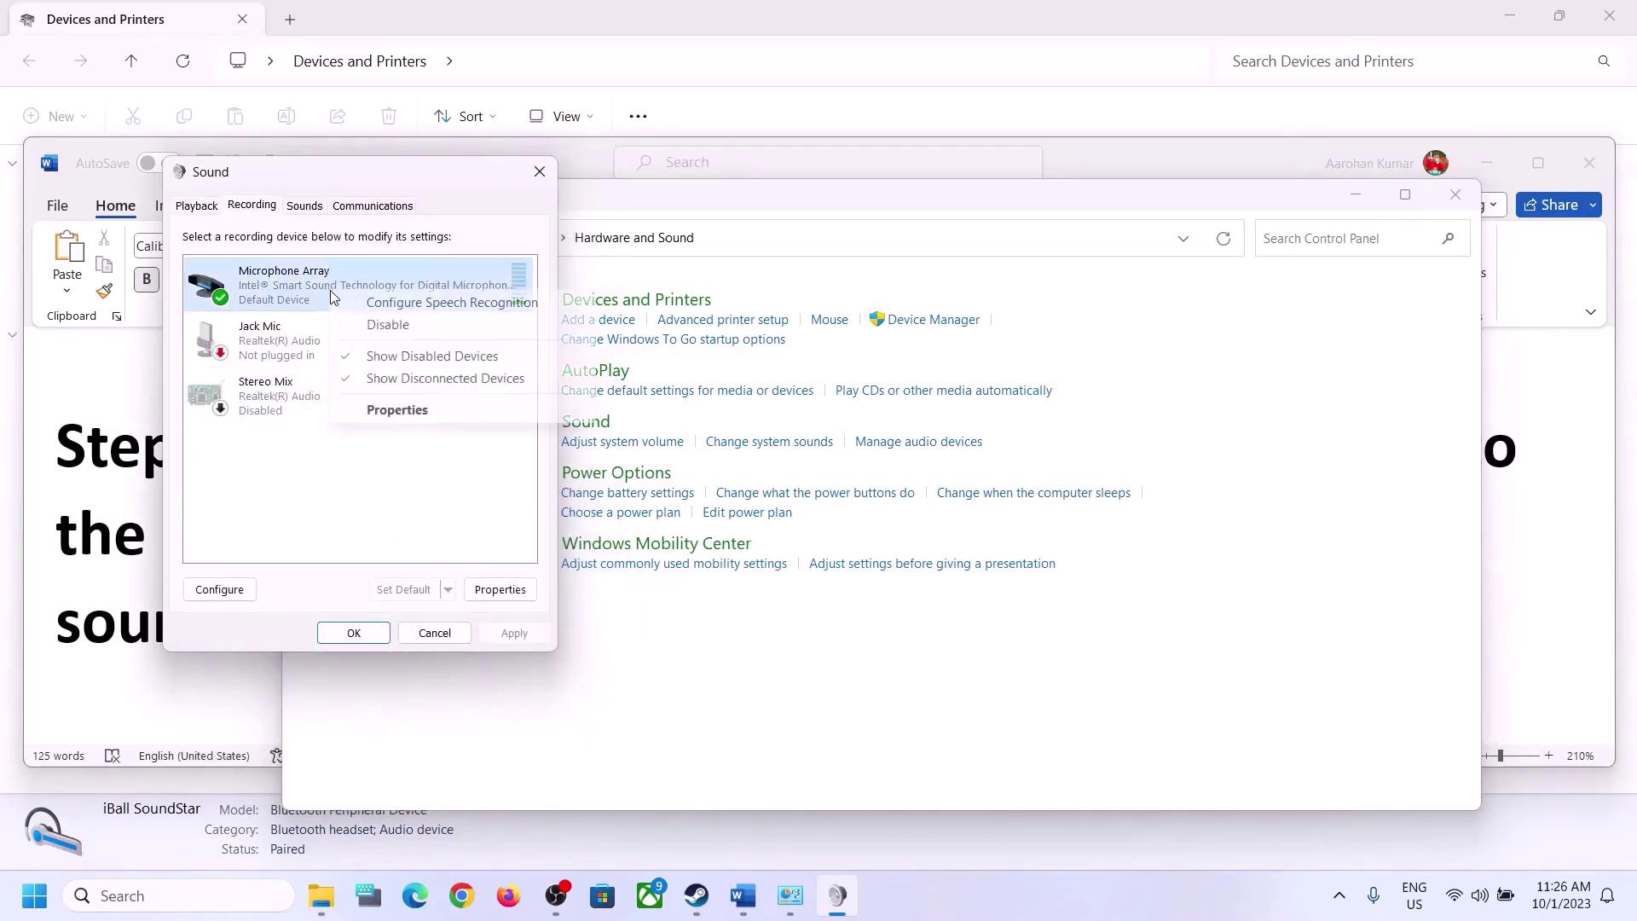
{"action": "left_click", "coordinate": [413, 504]}
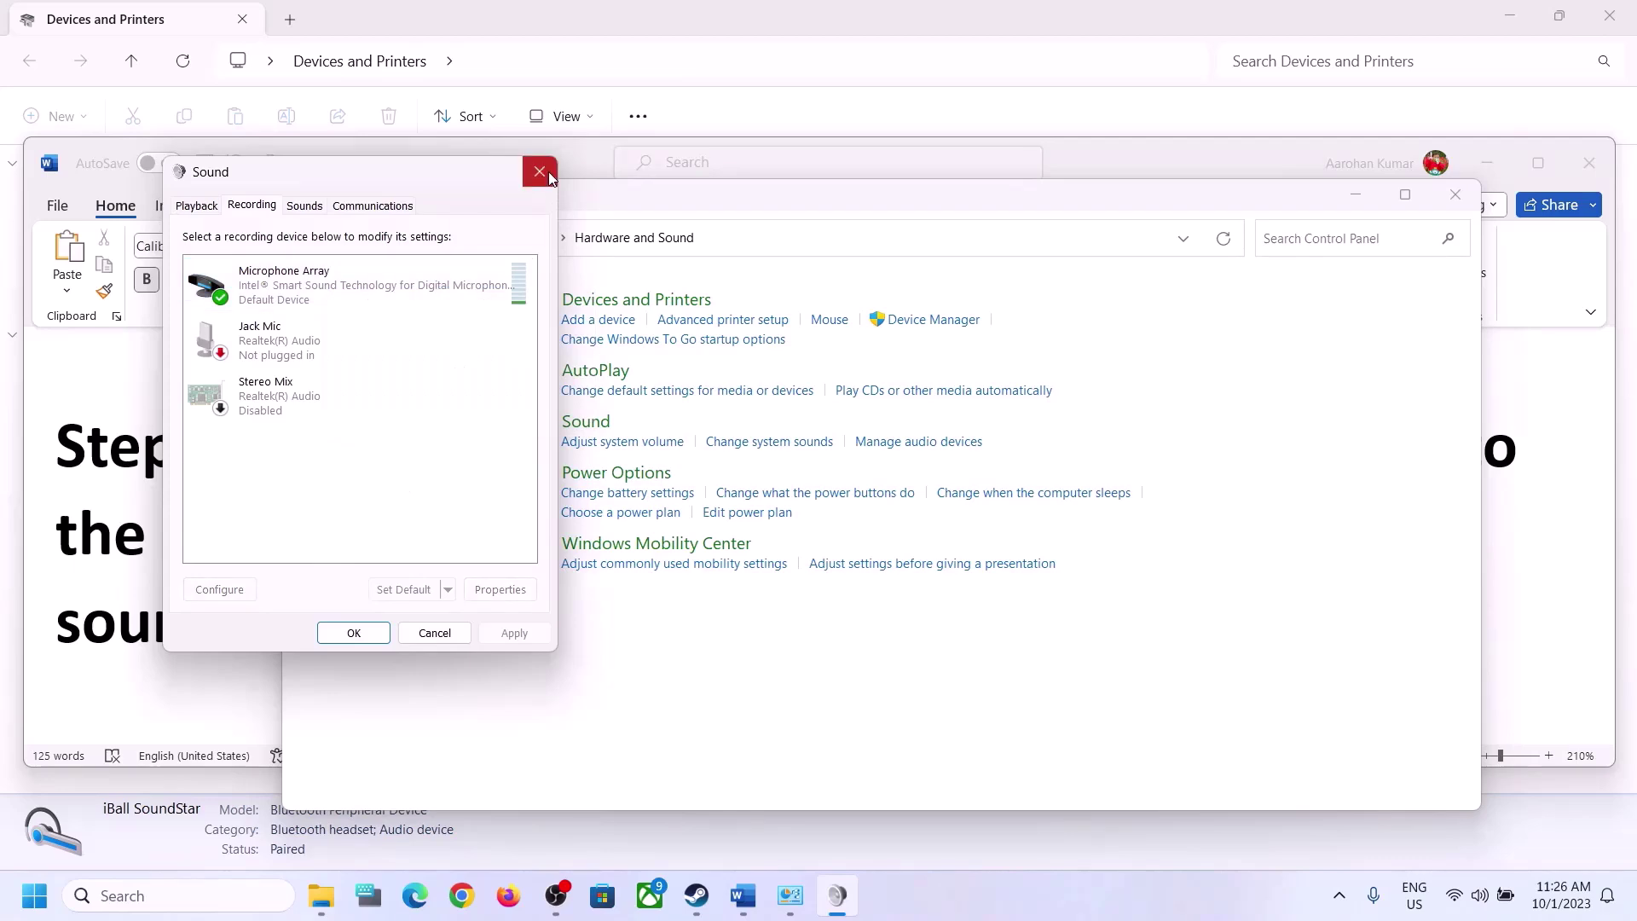
{"action": "left_click", "coordinate": [540, 171]}
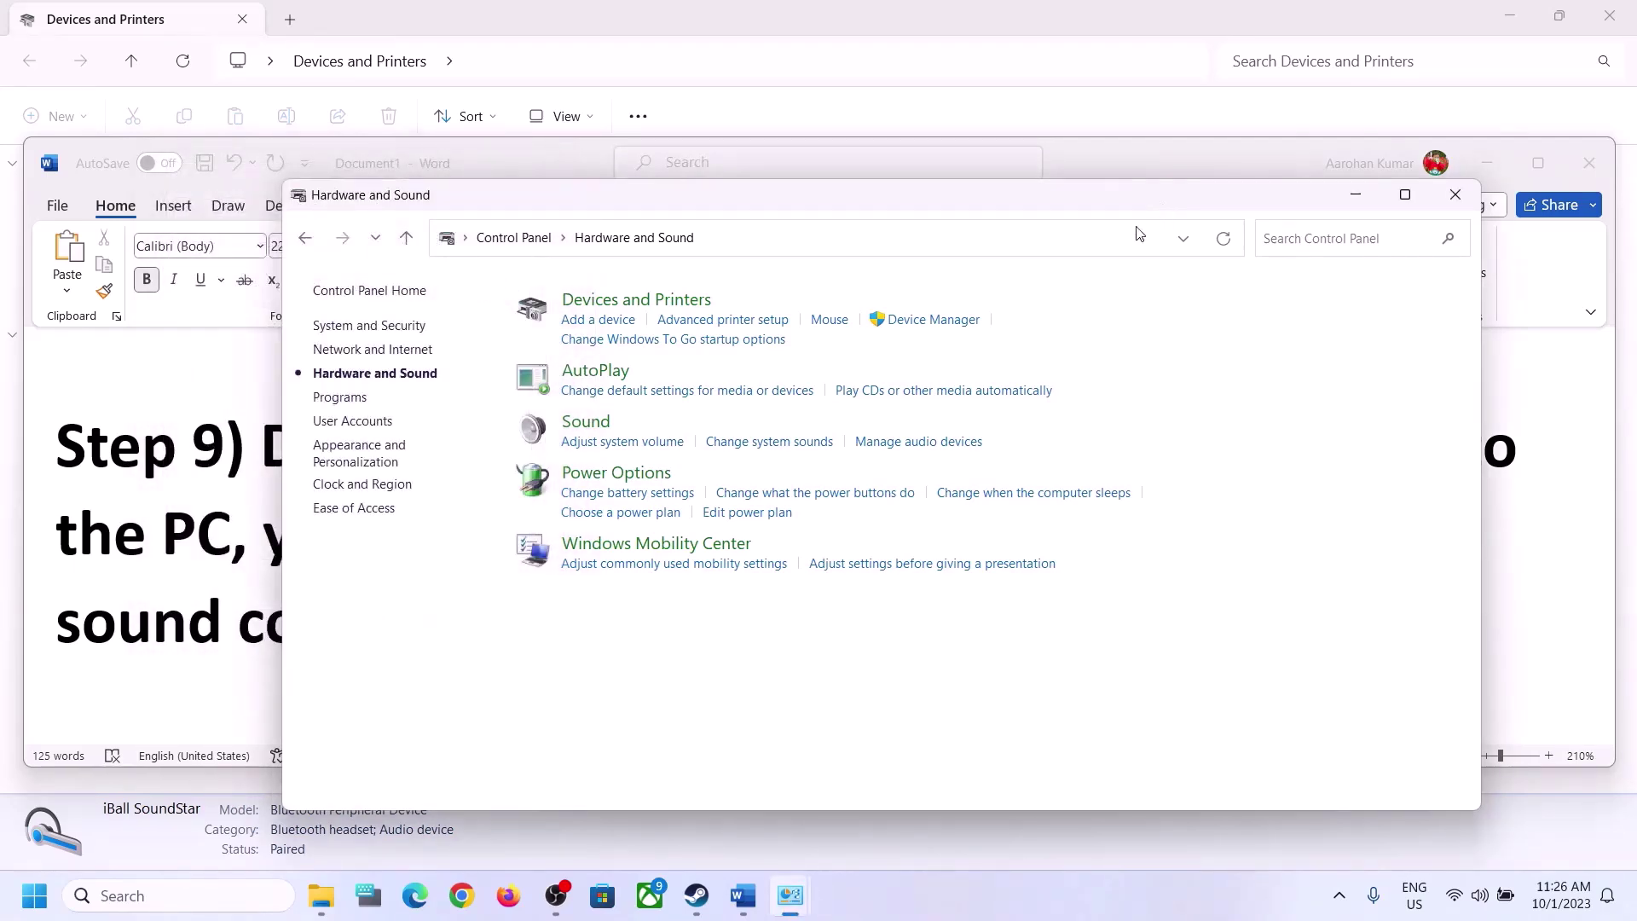
- Go back to the notes, highlight "Install Audio Driver" in Step 10 and minimize the document
{"action": "left_click", "coordinate": [169, 641]}
{"action": "scroll", "coordinate": [1027, 580], "scroll_direction": "down", "scroll_amount": 3}
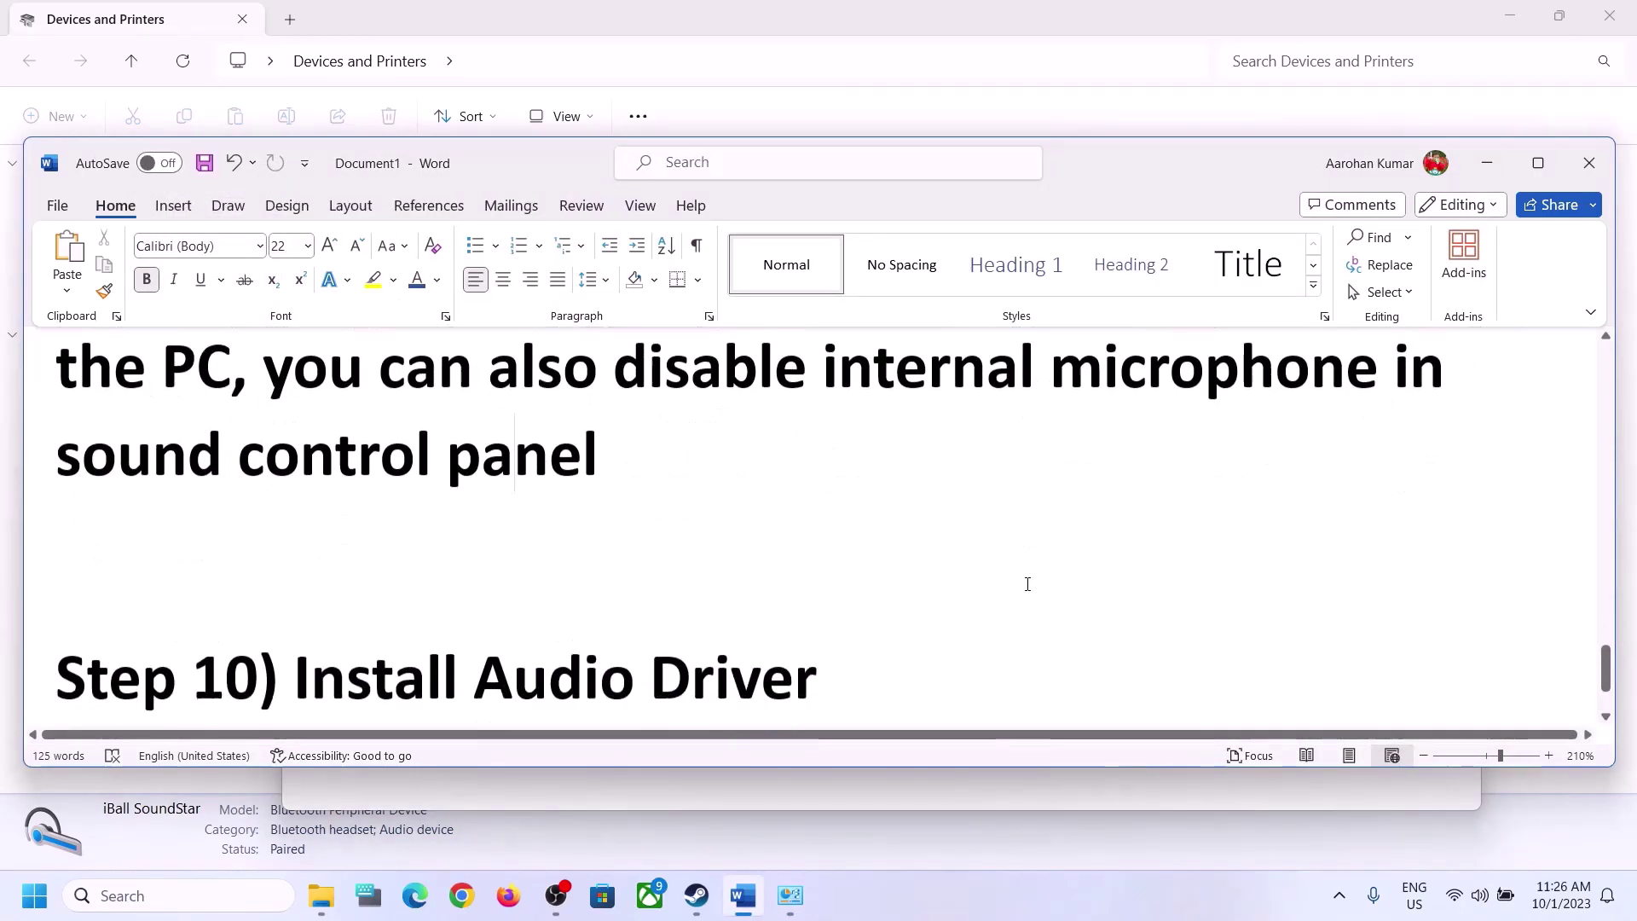
{"action": "left_click_drag", "start_coordinate": [296, 535], "coordinate": [1012, 596]}
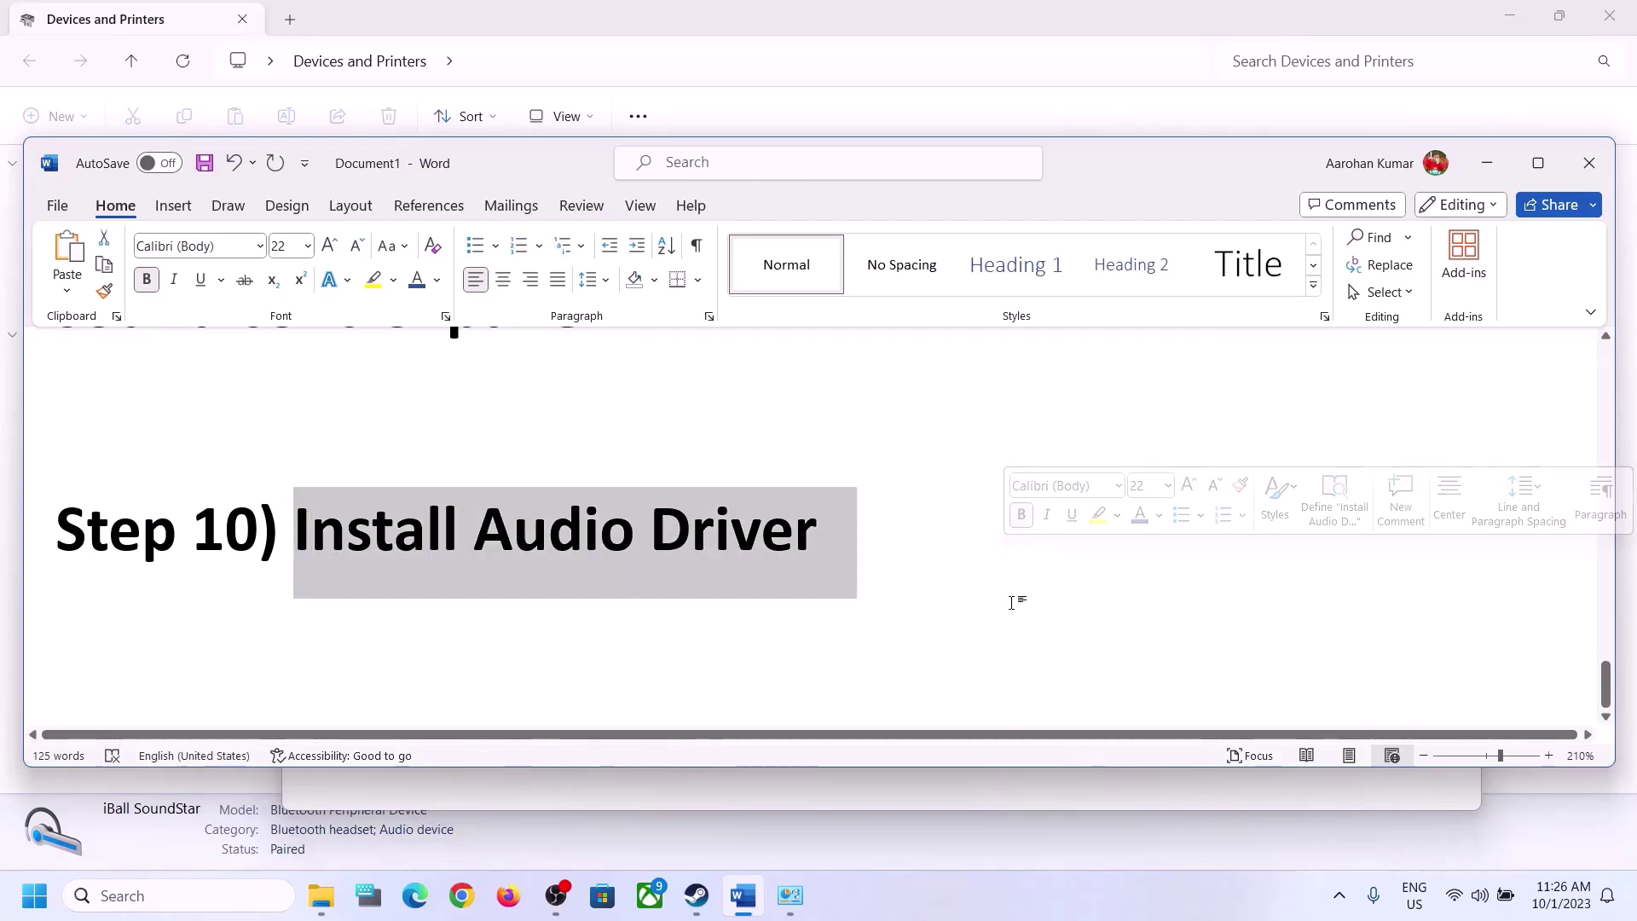
{"action": "left_click", "coordinate": [1487, 163]}
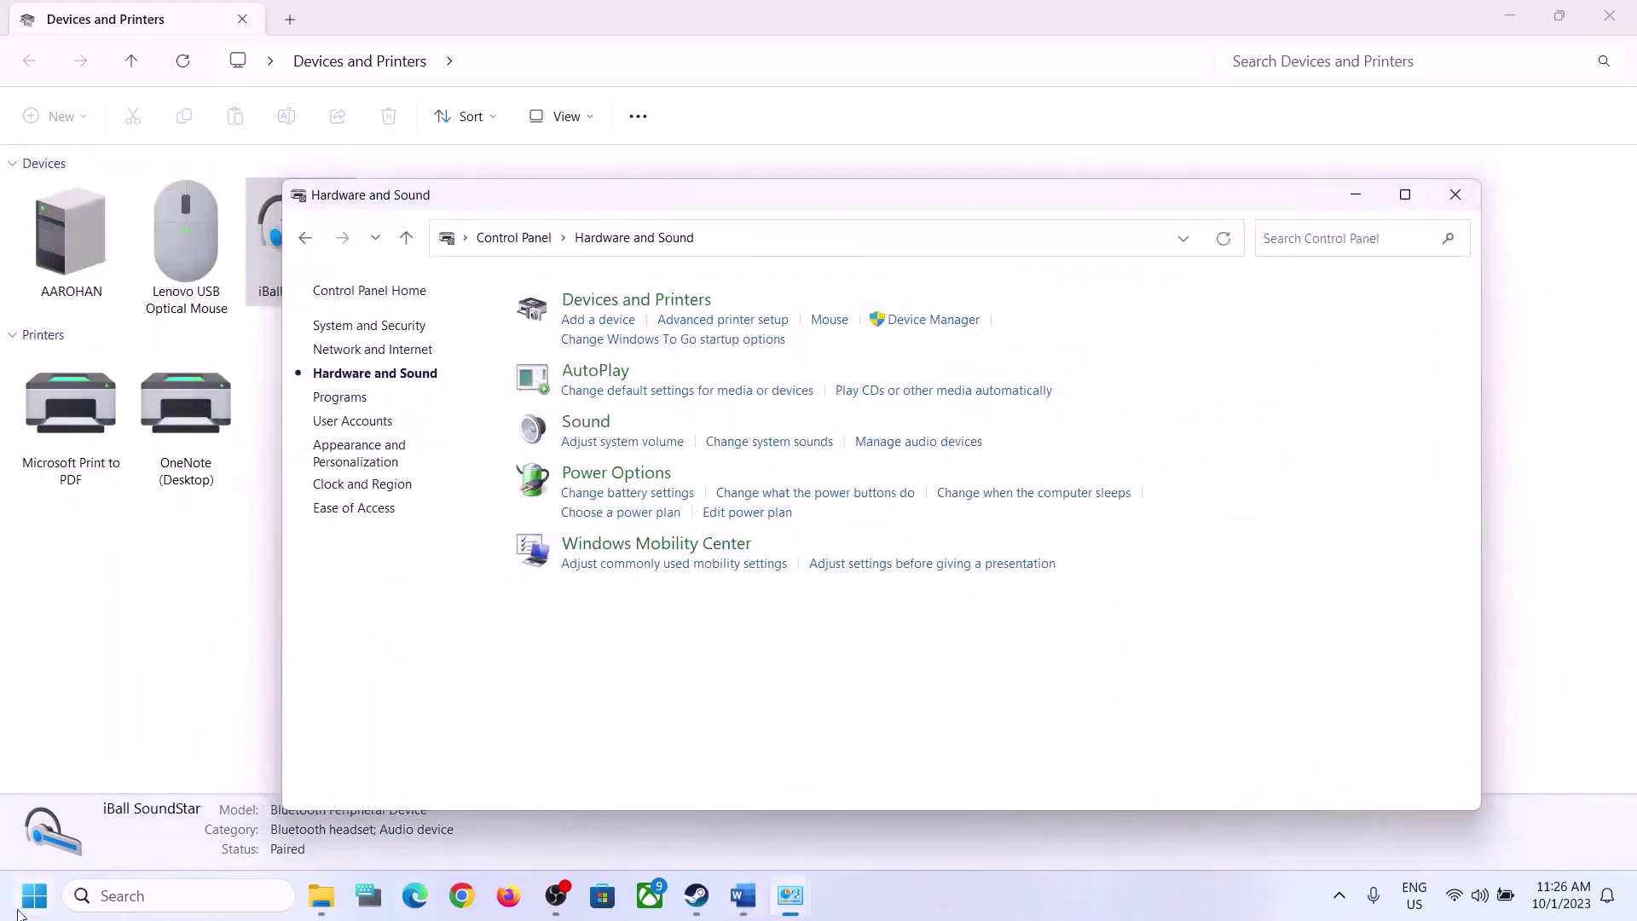
- Open Device Manager and expand the Sound, video and game controllers category
{"action": "right_click", "coordinate": [43, 904]}
{"action": "left_click", "coordinate": [64, 433]}
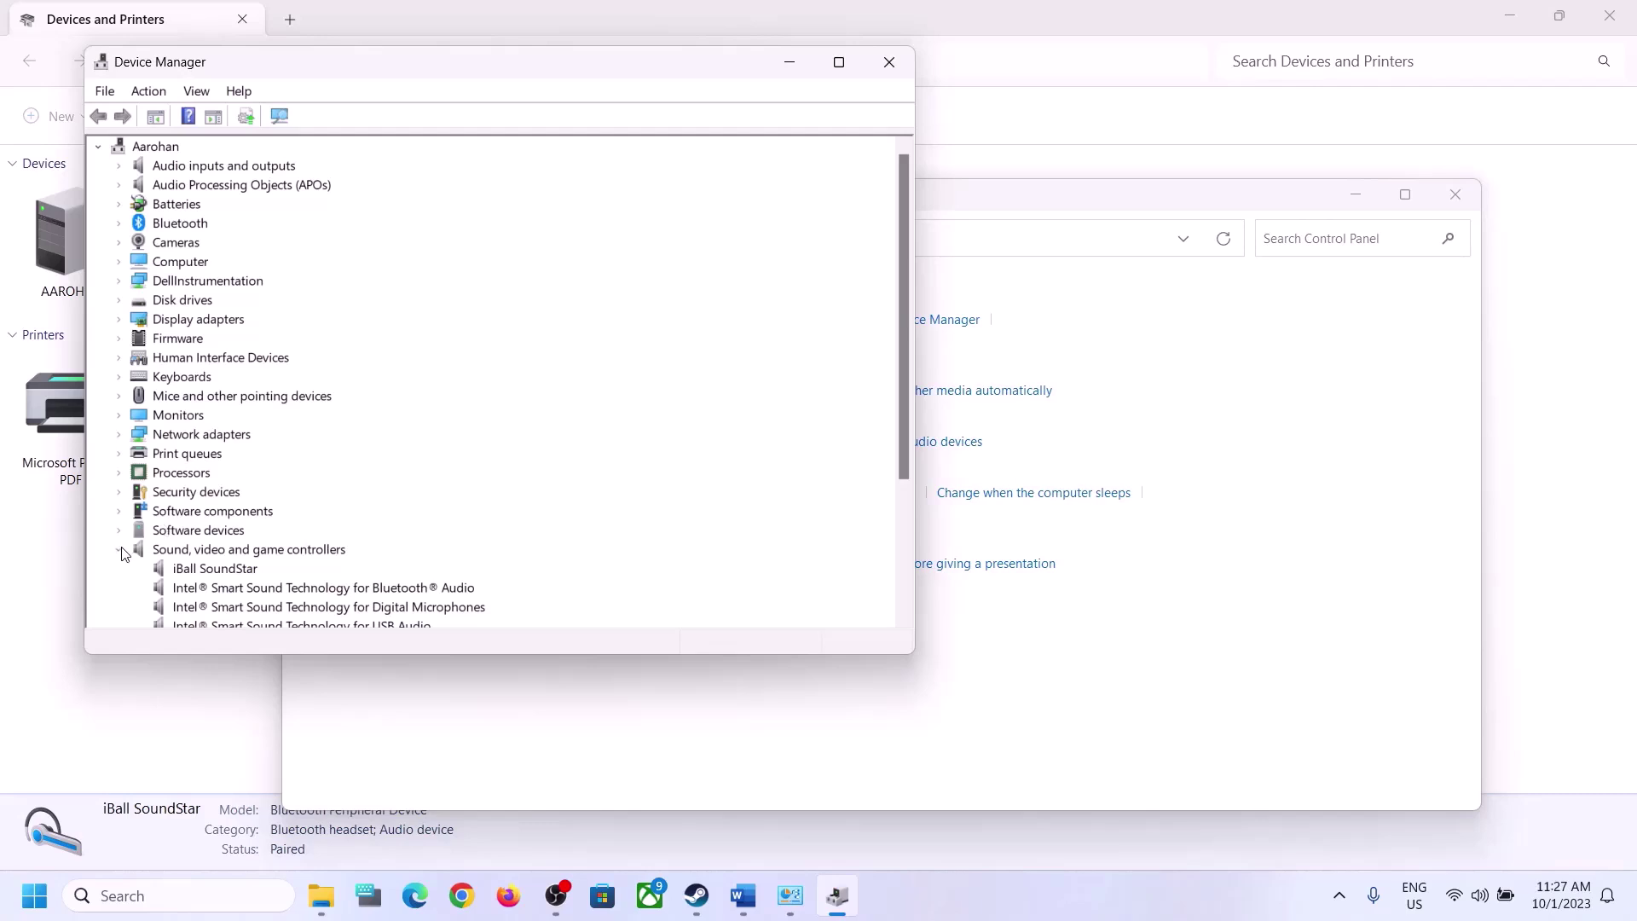
{"action": "left_click", "coordinate": [119, 551]}
{"action": "scroll", "coordinate": [143, 516], "scroll_direction": "down", "scroll_amount": 1}
{"action": "left_click", "coordinate": [119, 531]}
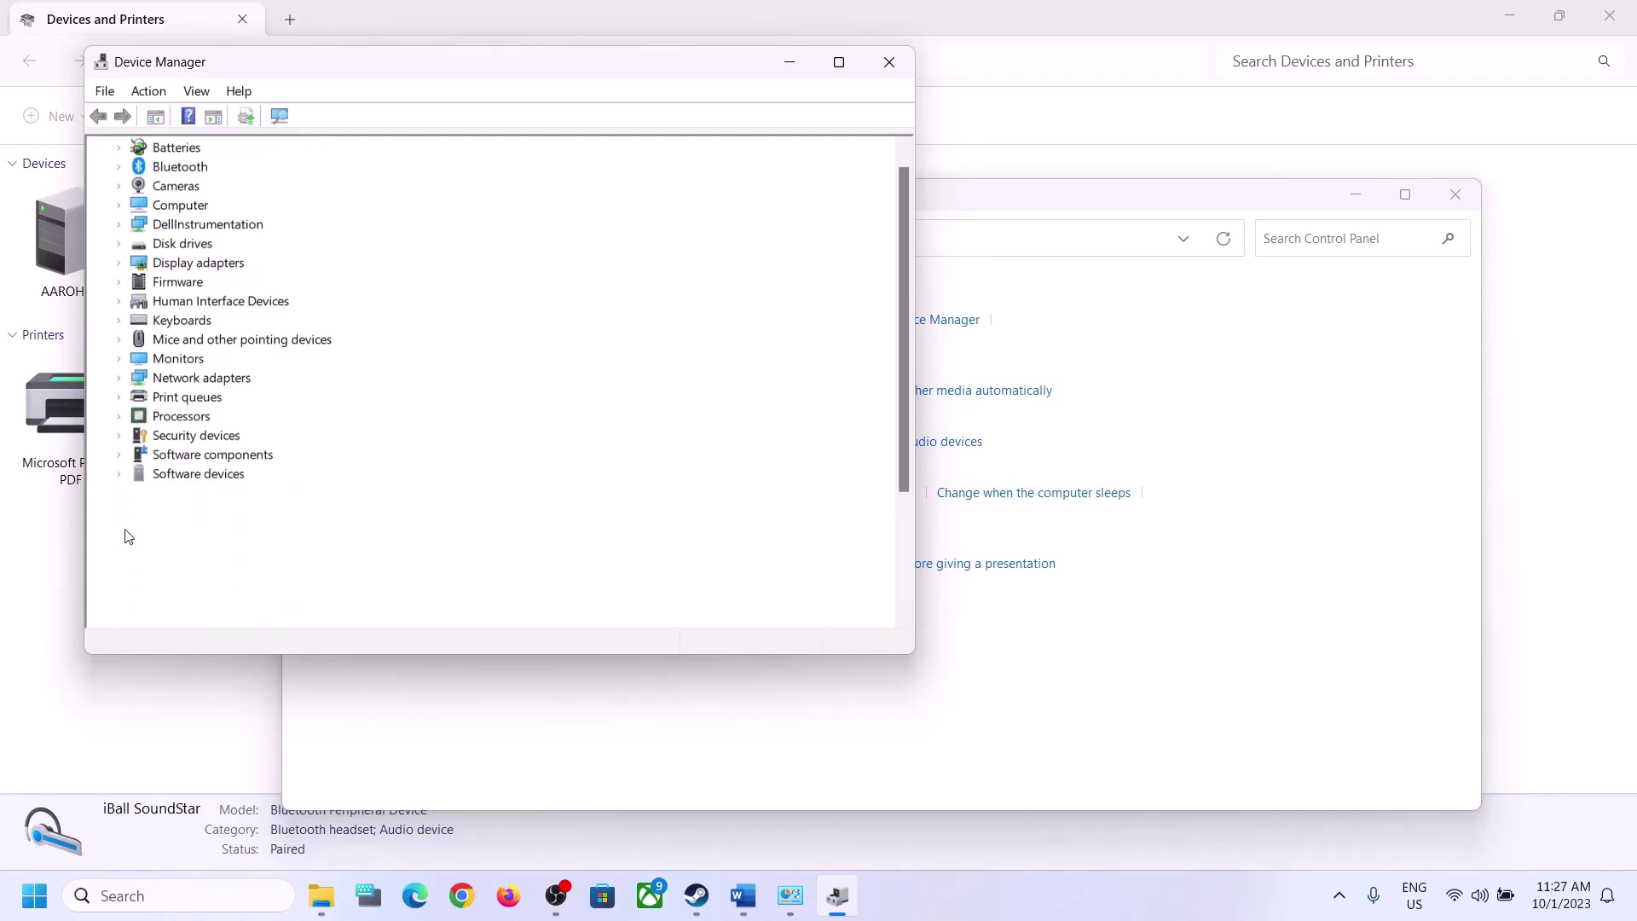
{"action": "scroll", "coordinate": [435, 518], "scroll_direction": "down", "scroll_amount": 2}
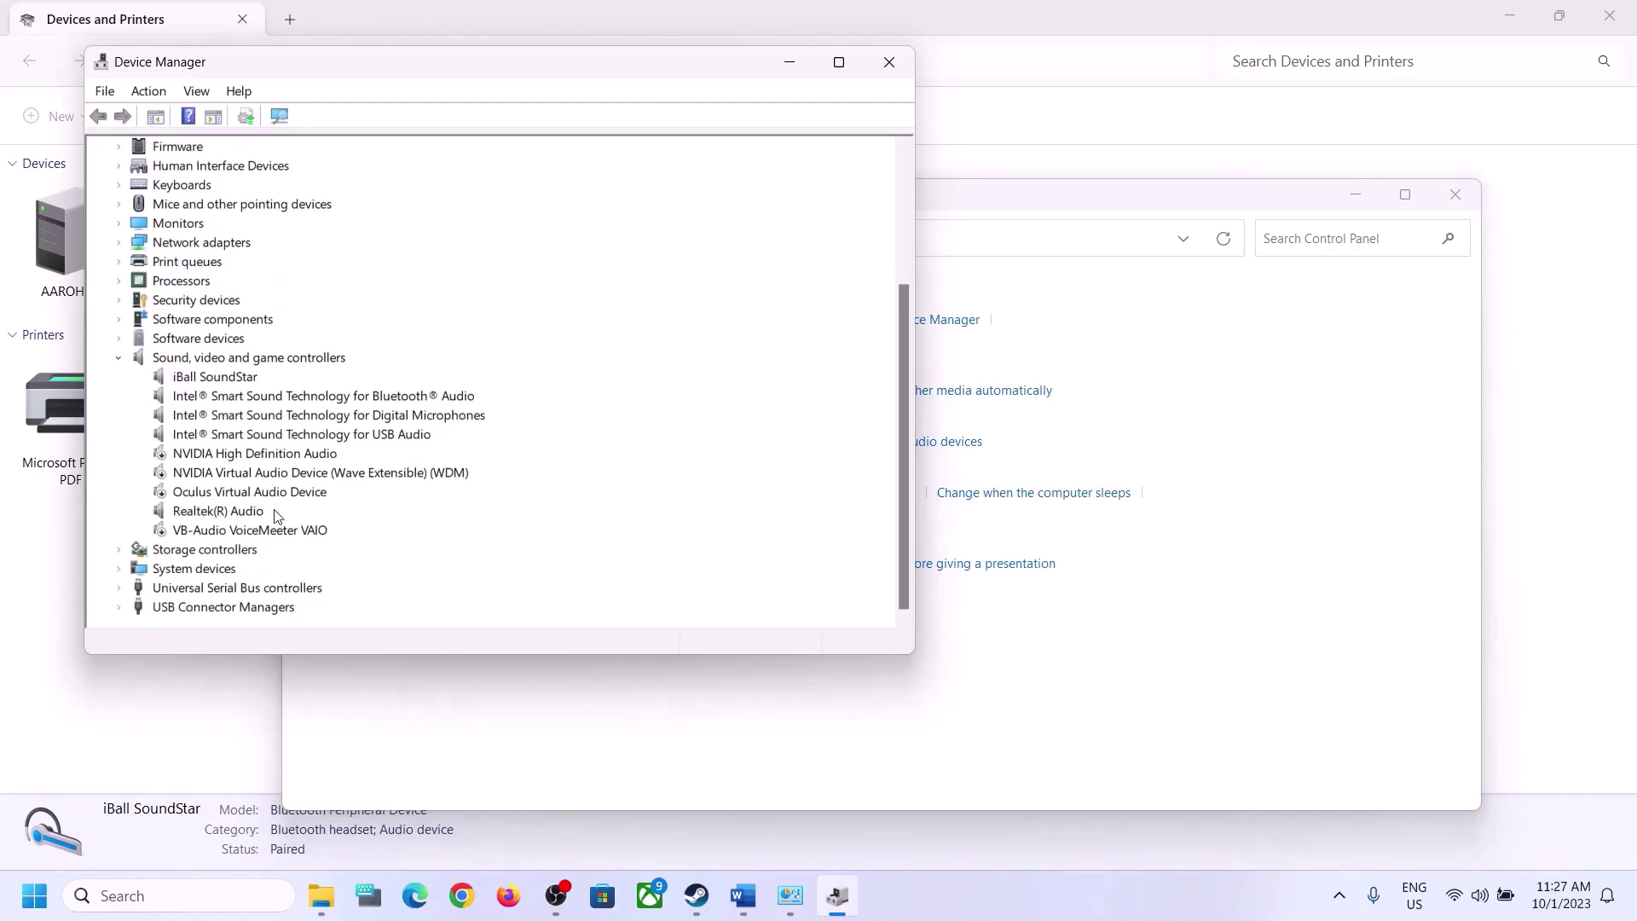
- Search automatically for updated Realtek(R) Audio drivers, continue the search in Windows Update, and close Settings
{"action": "left_click", "coordinate": [213, 512]}
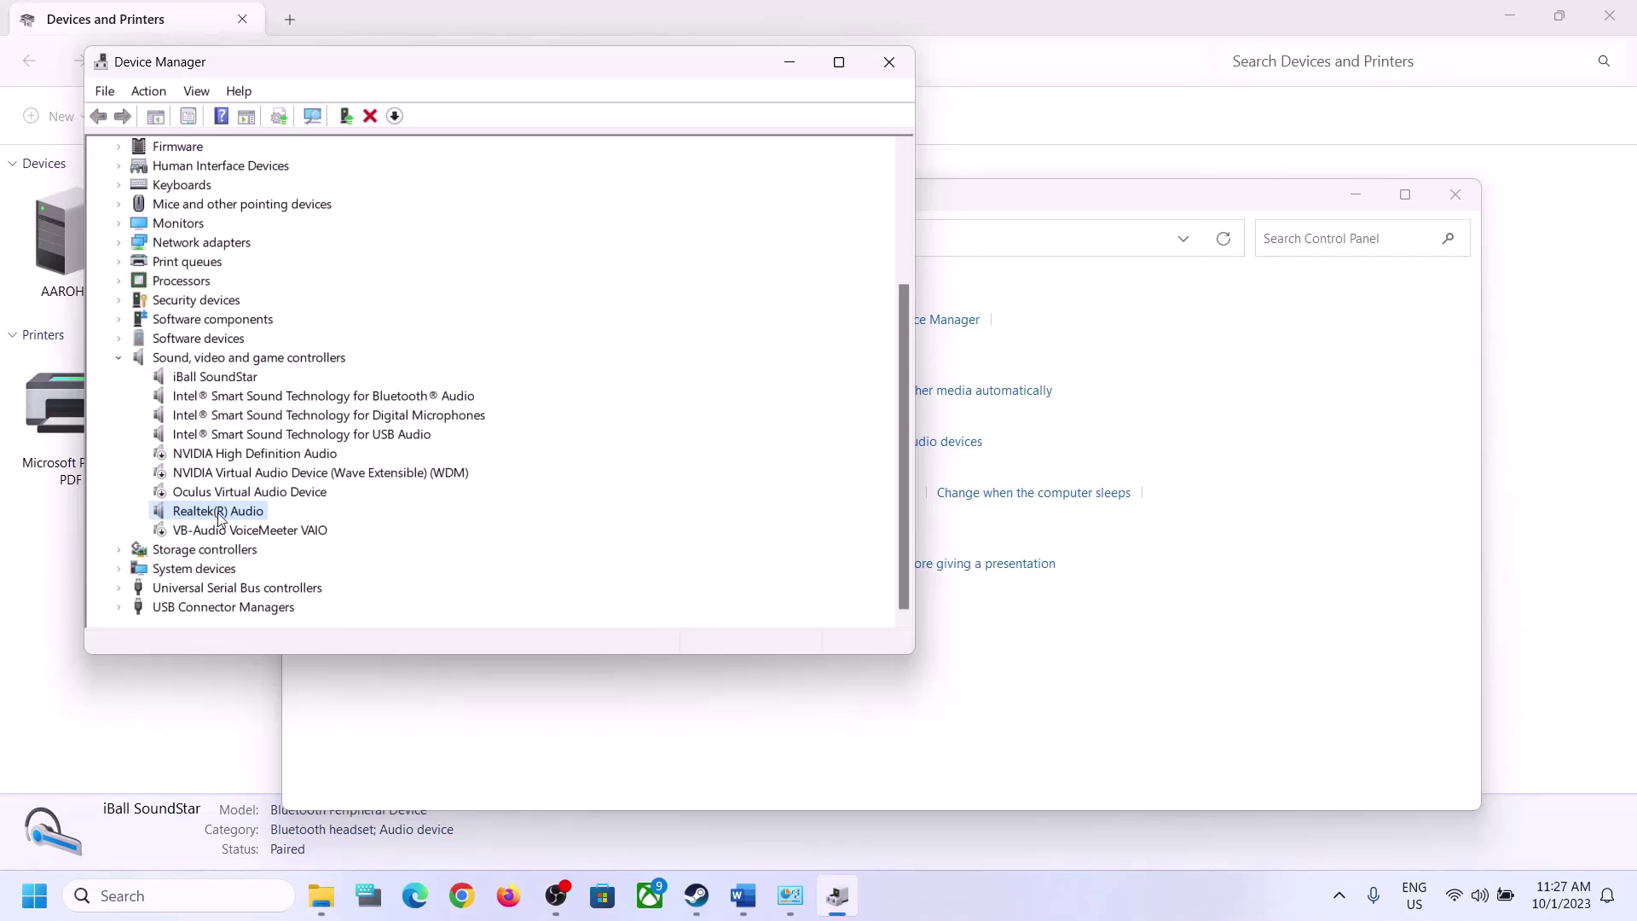
{"action": "right_click", "coordinate": [219, 517]}
{"action": "left_click", "coordinate": [307, 529]}
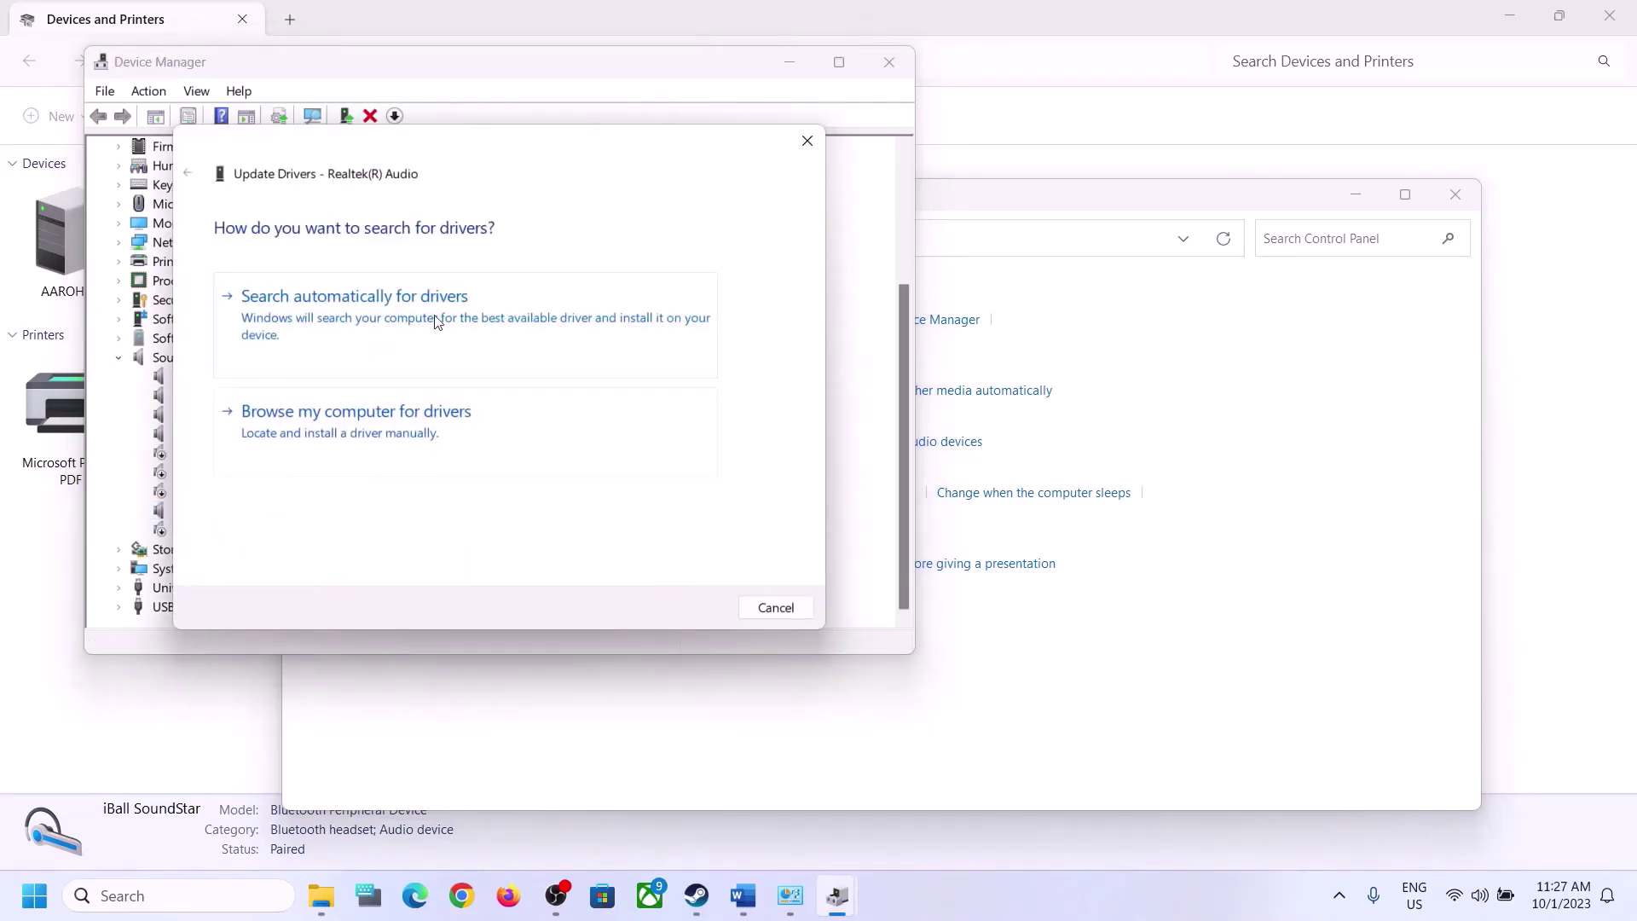
{"action": "left_click", "coordinate": [411, 321]}
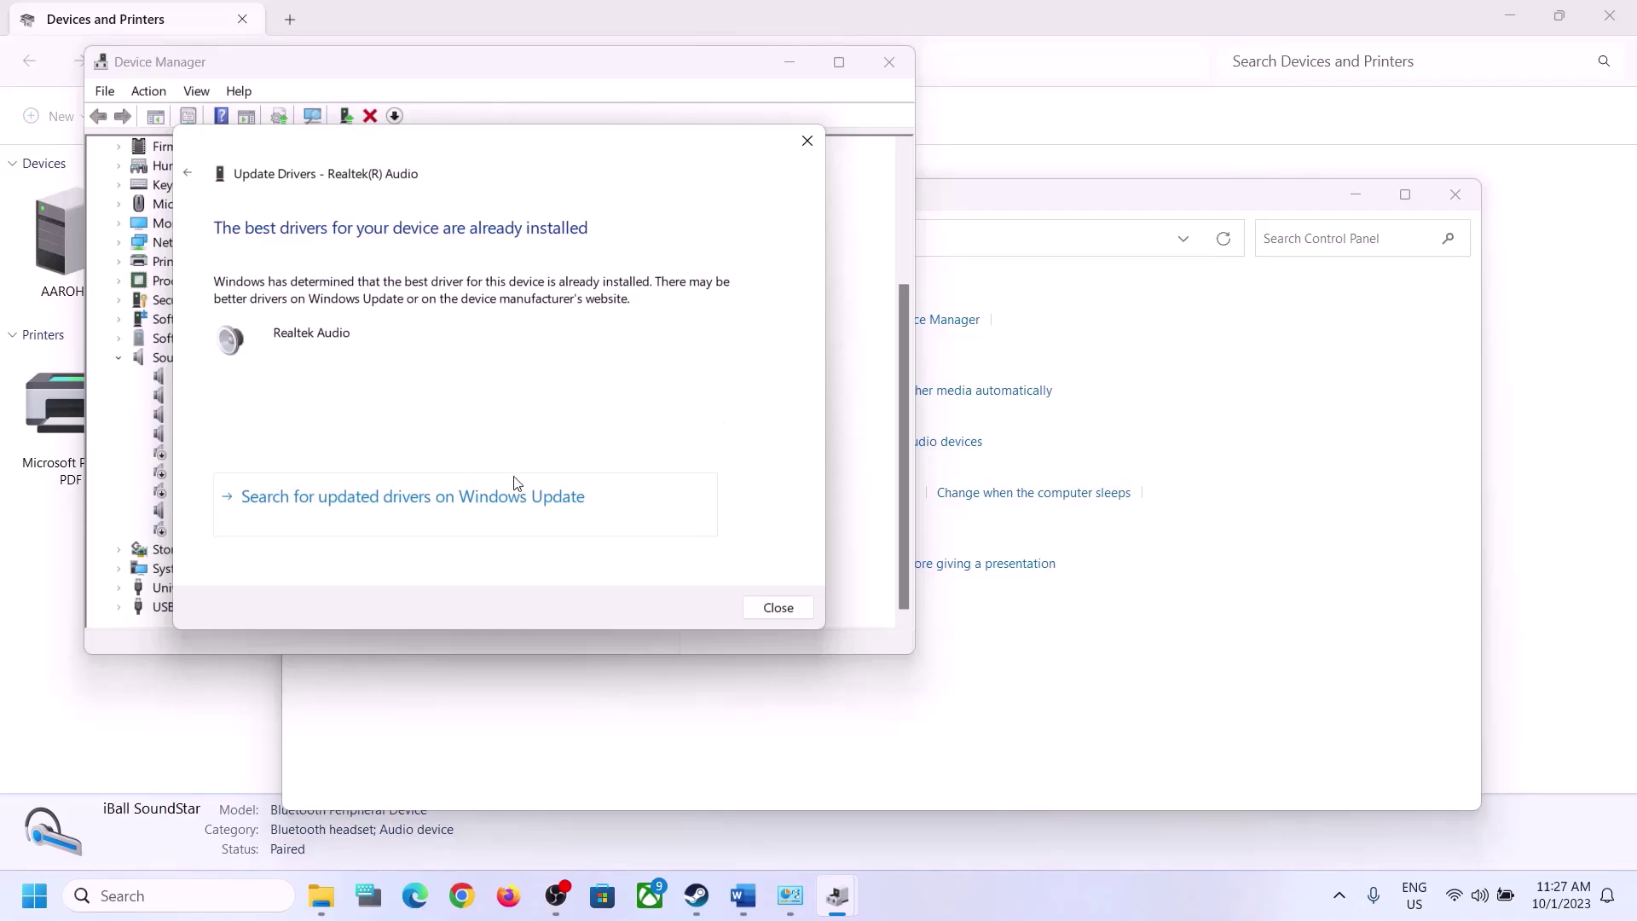
{"action": "left_click", "coordinate": [352, 498]}
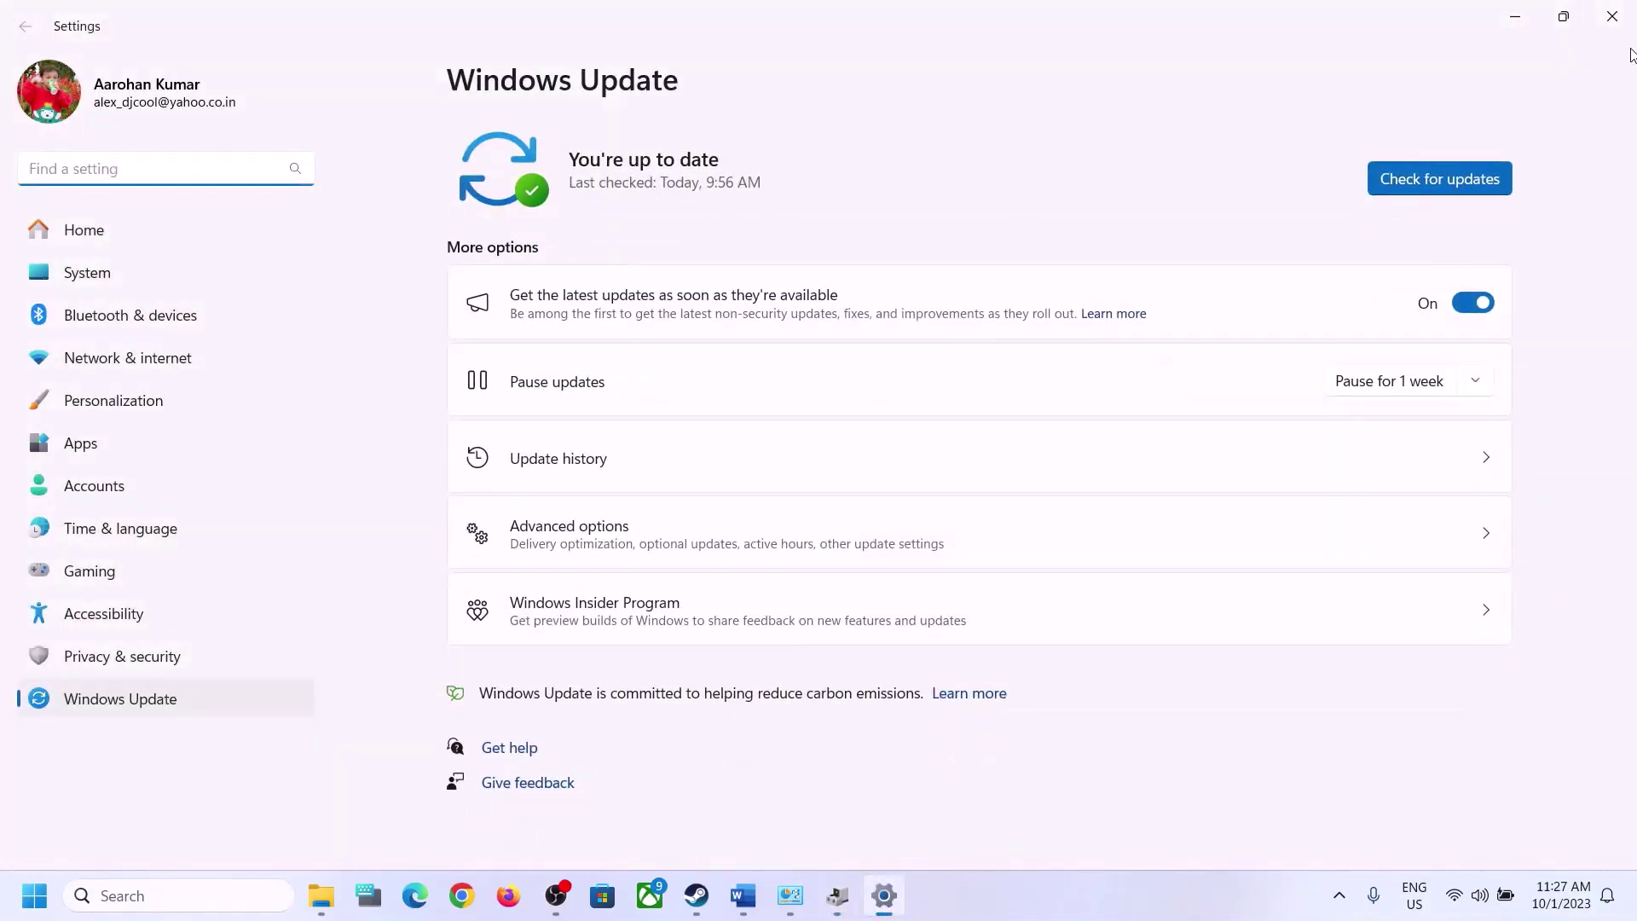
{"action": "left_click", "coordinate": [1613, 16]}
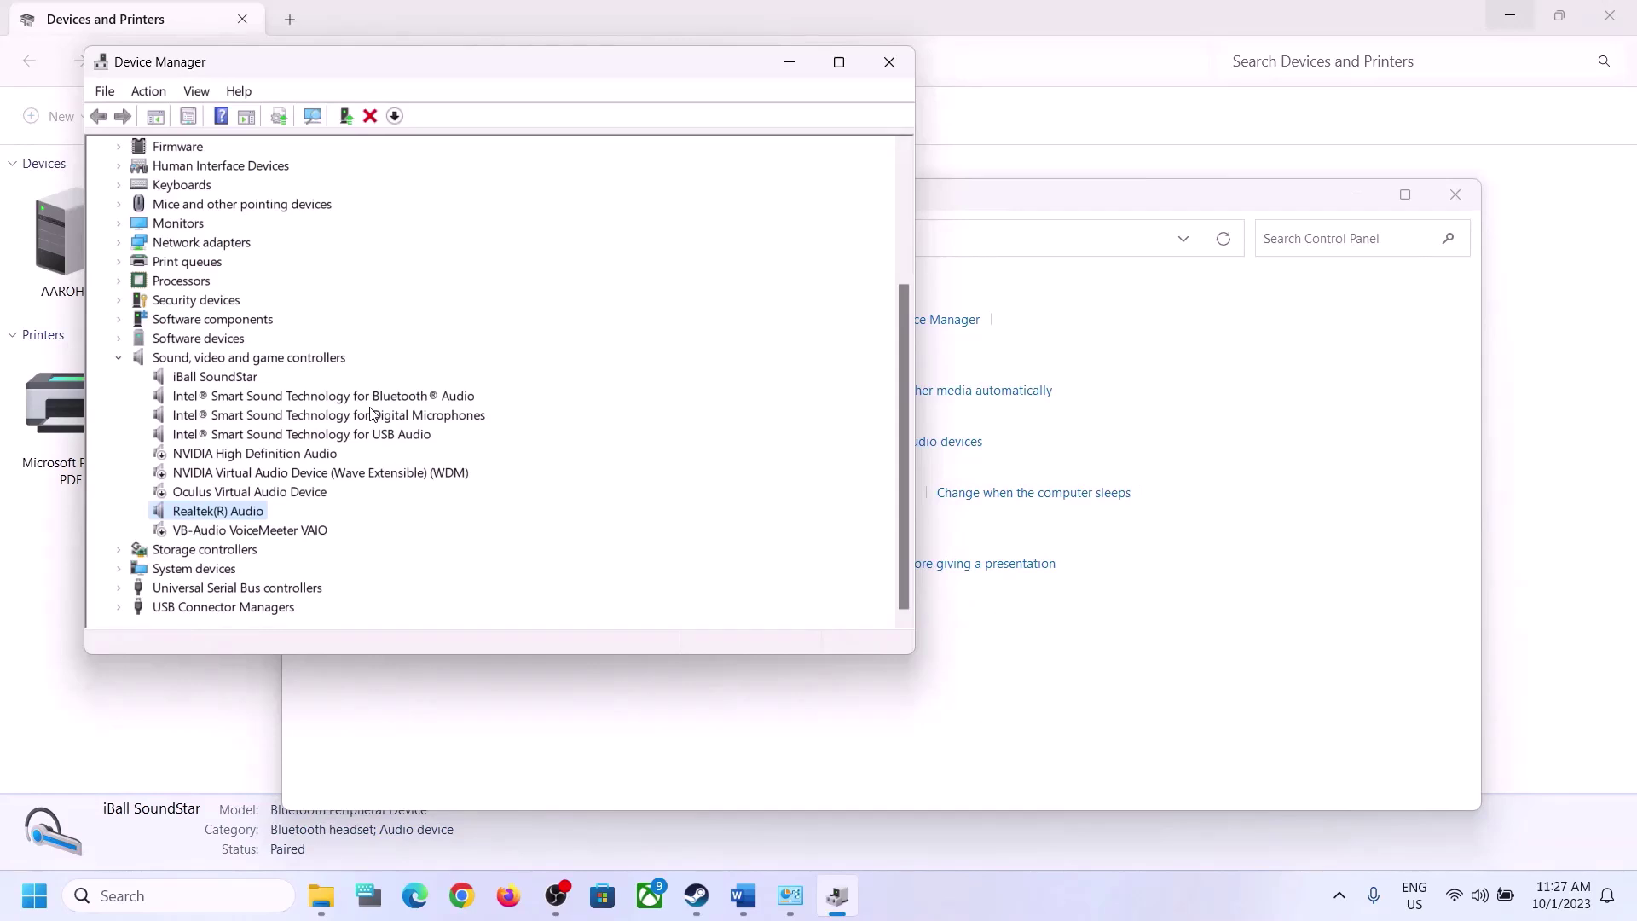
- Browse the computer's available Realtek(R) Audio drivers, select Realtek Audio Version 6.0.9509.1 [4/25/2023], and cancel the driver update
{"action": "right_click", "coordinate": [224, 515]}
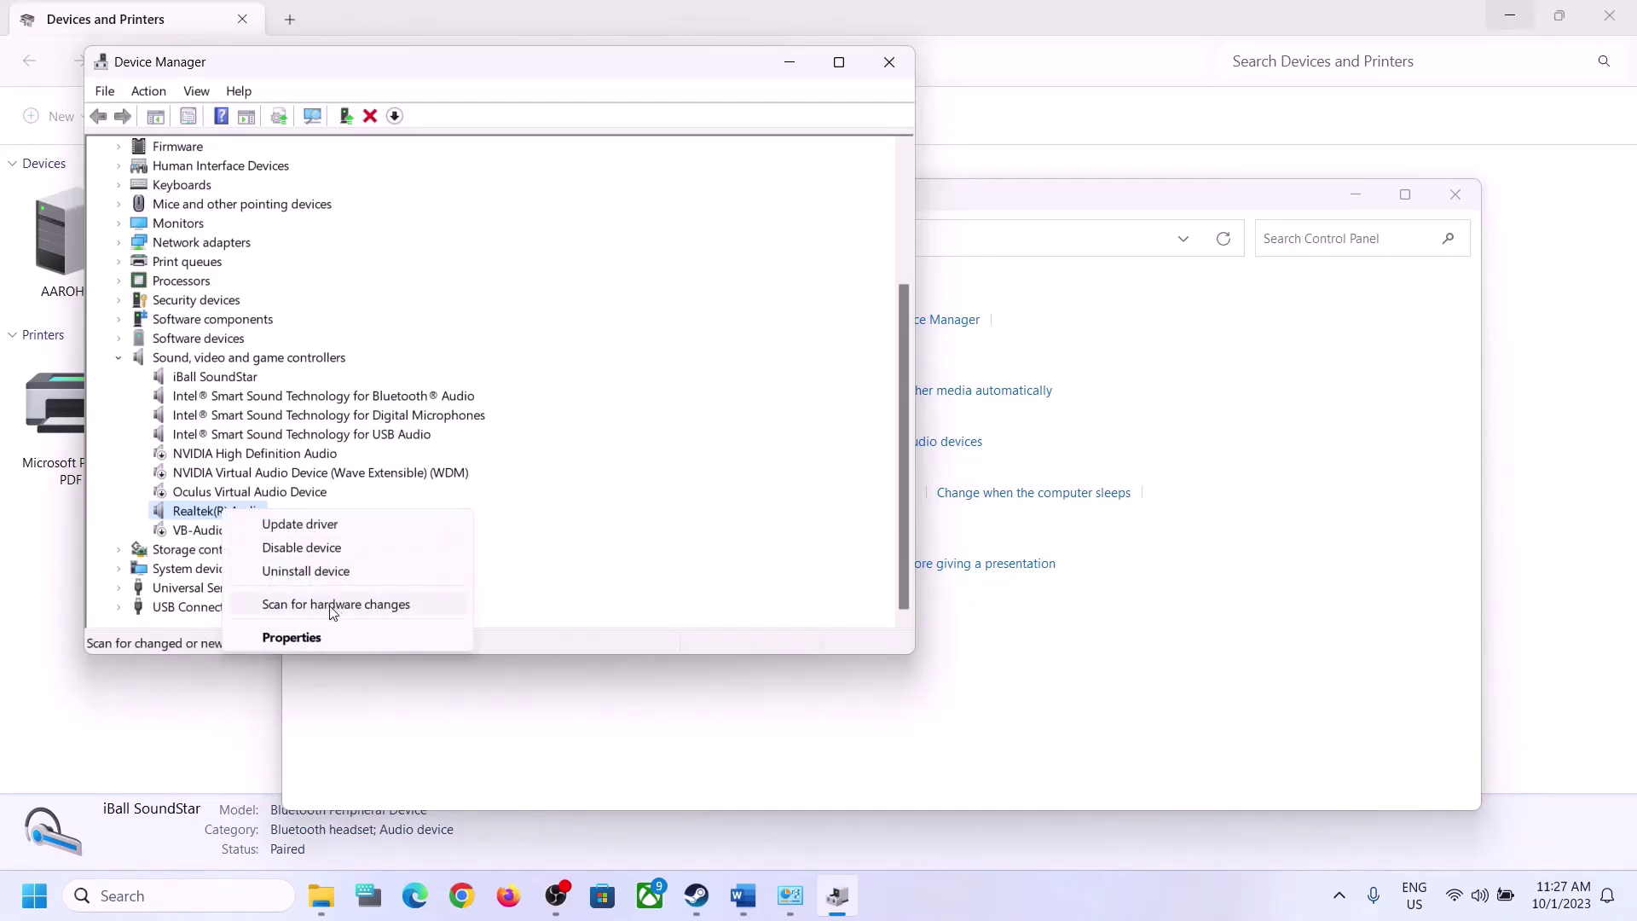
{"action": "left_click", "coordinate": [299, 527]}
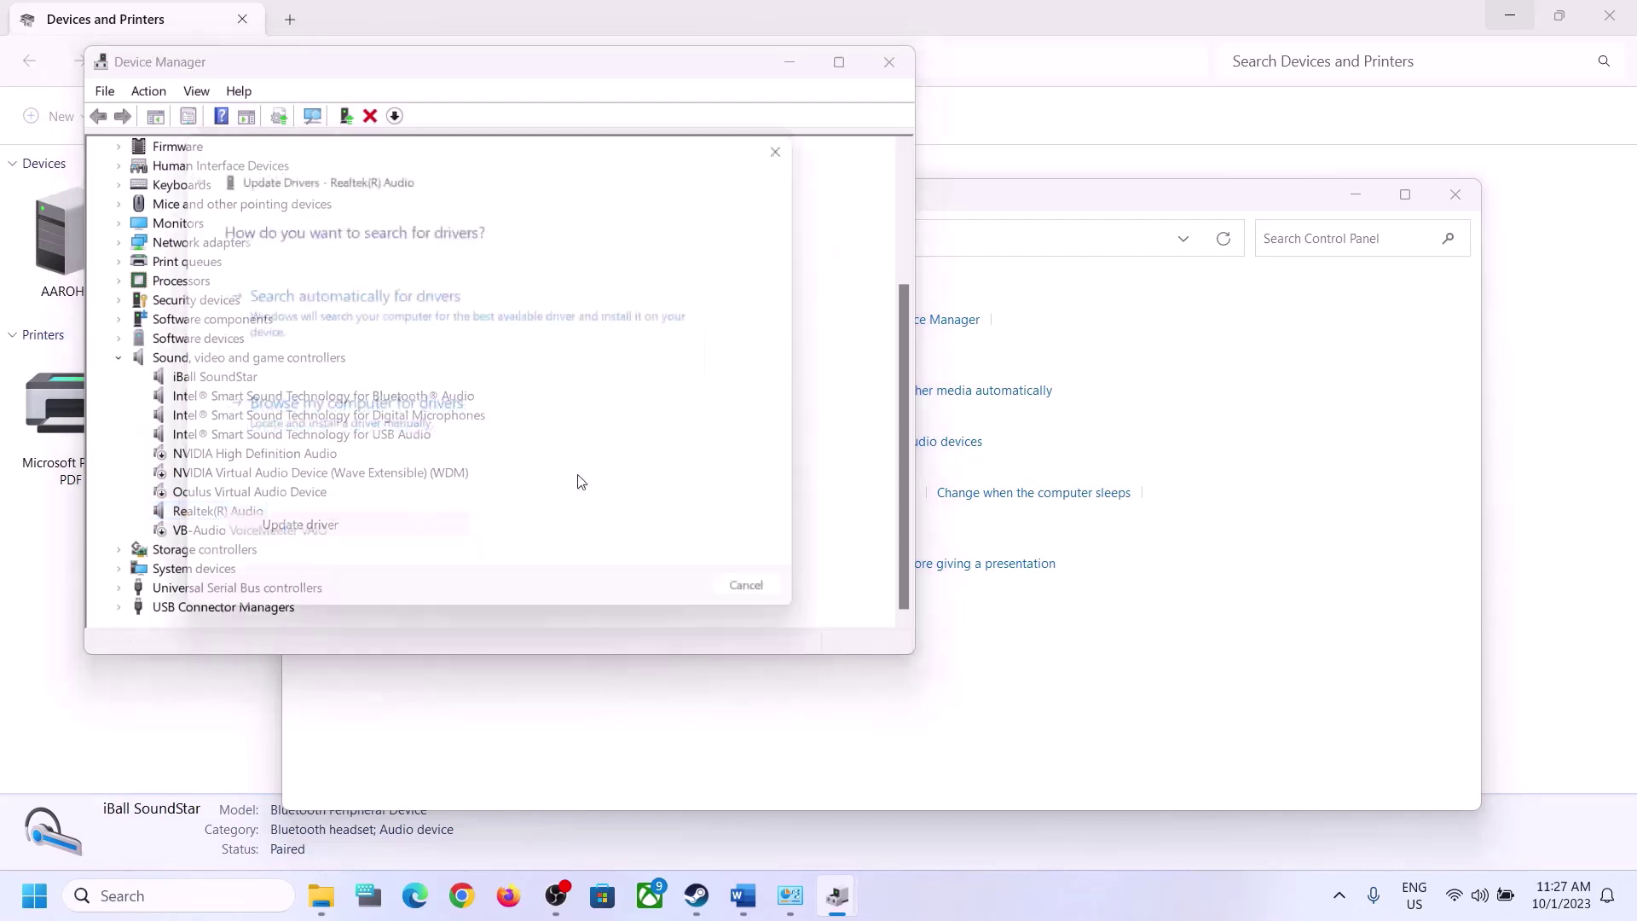
{"action": "left_click", "coordinate": [452, 436]}
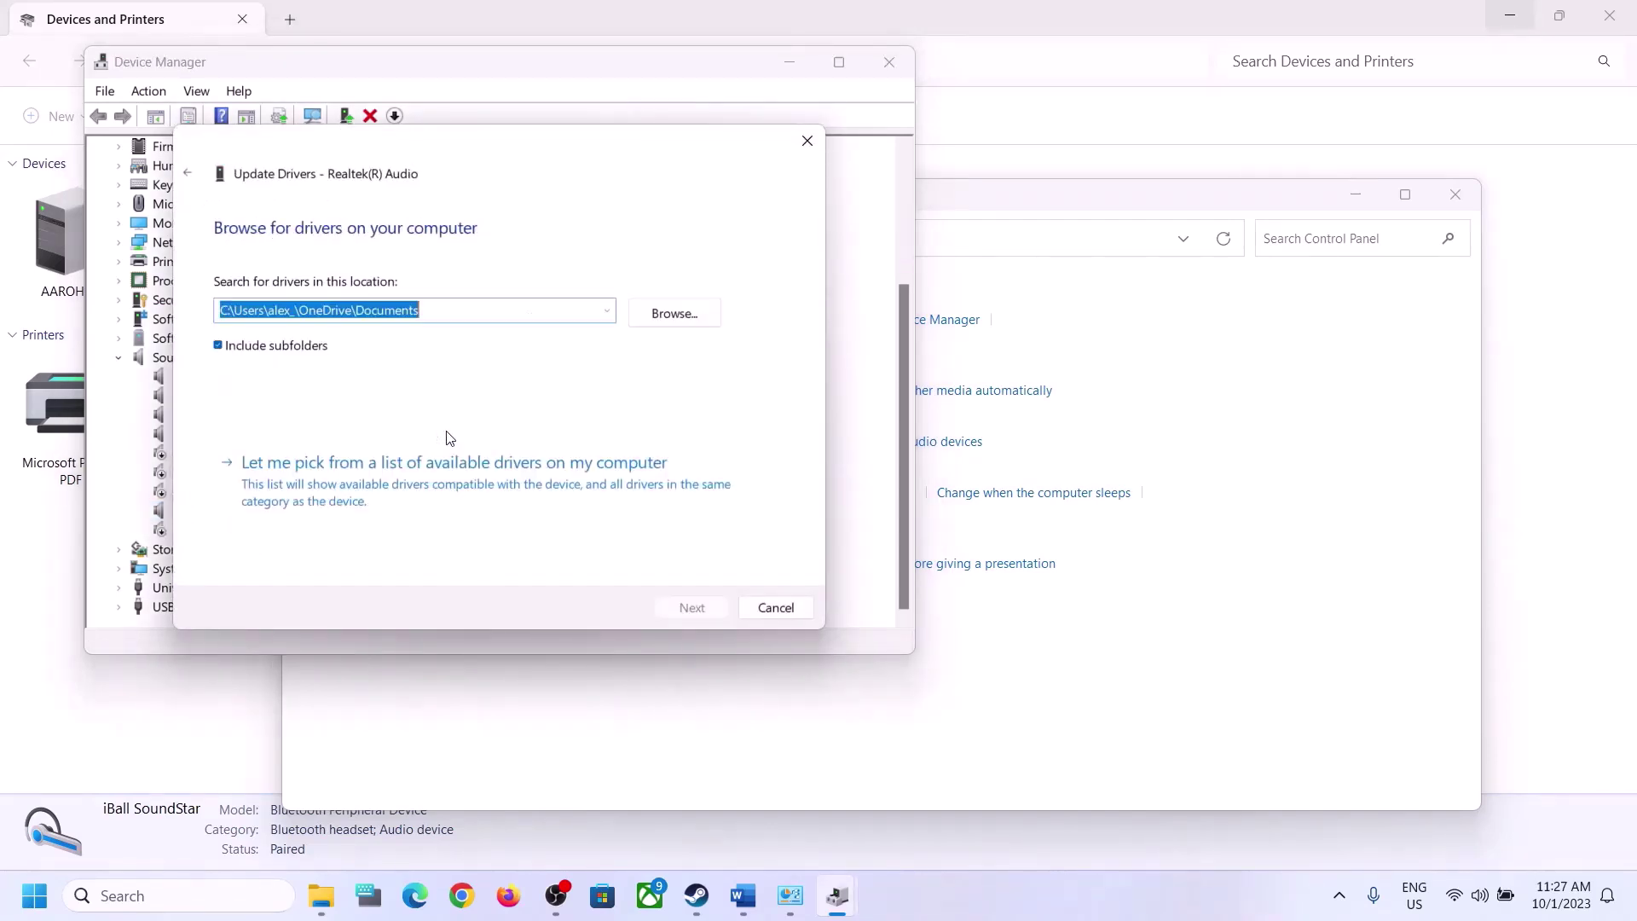
{"action": "left_click_drag", "start_coordinate": [548, 162], "coordinate": [915, 150]}
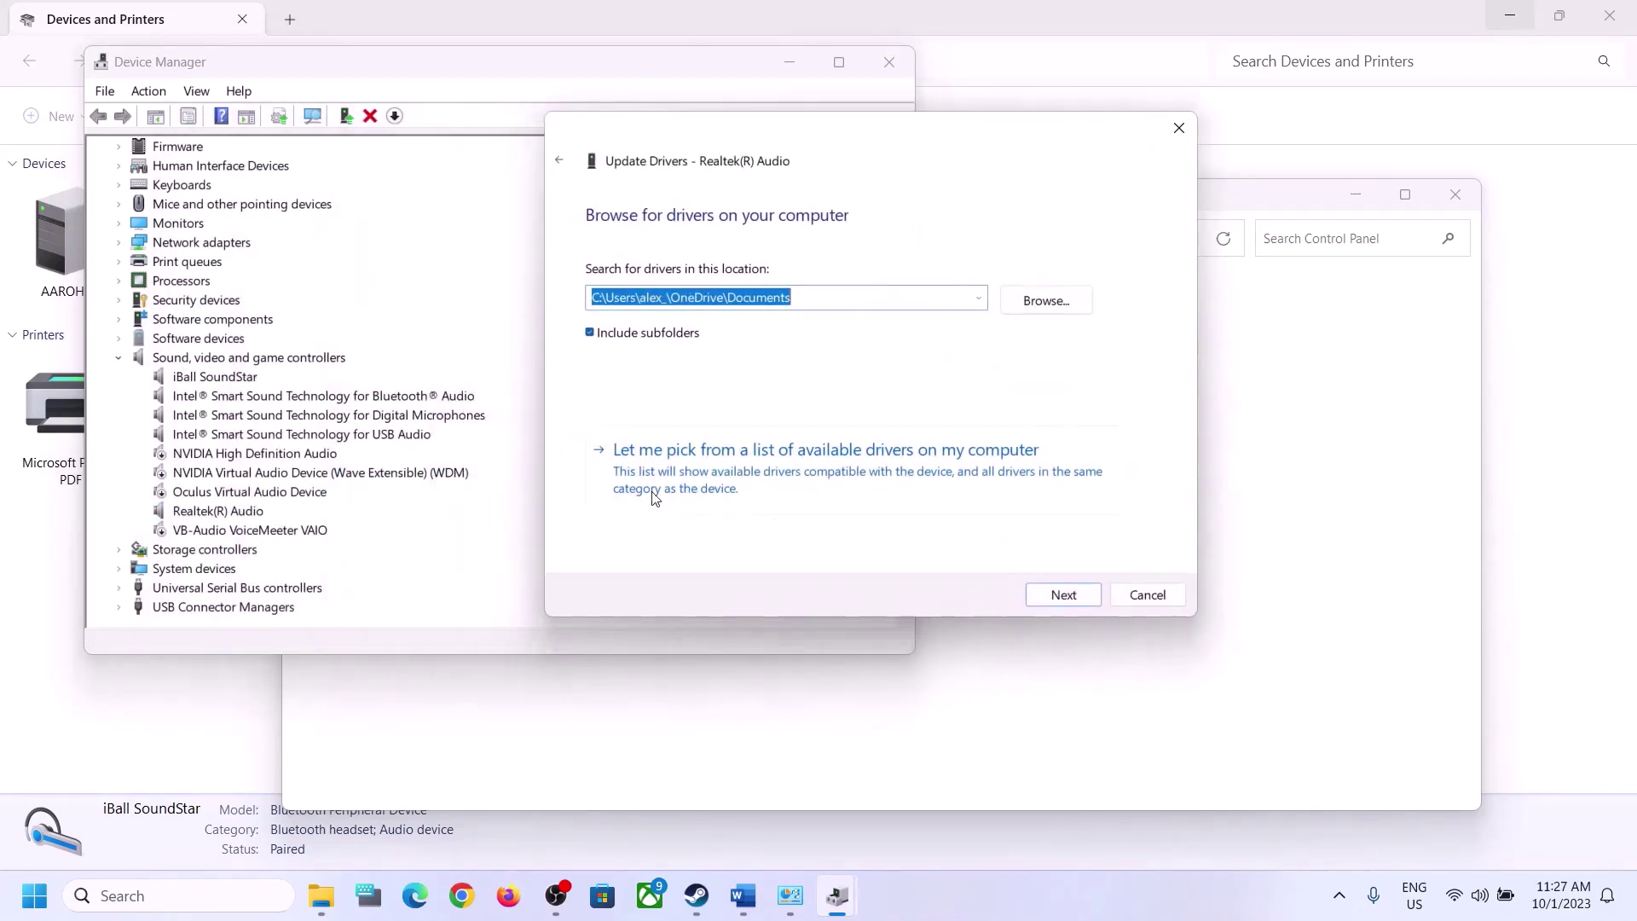
{"action": "left_click", "coordinate": [1026, 482]}
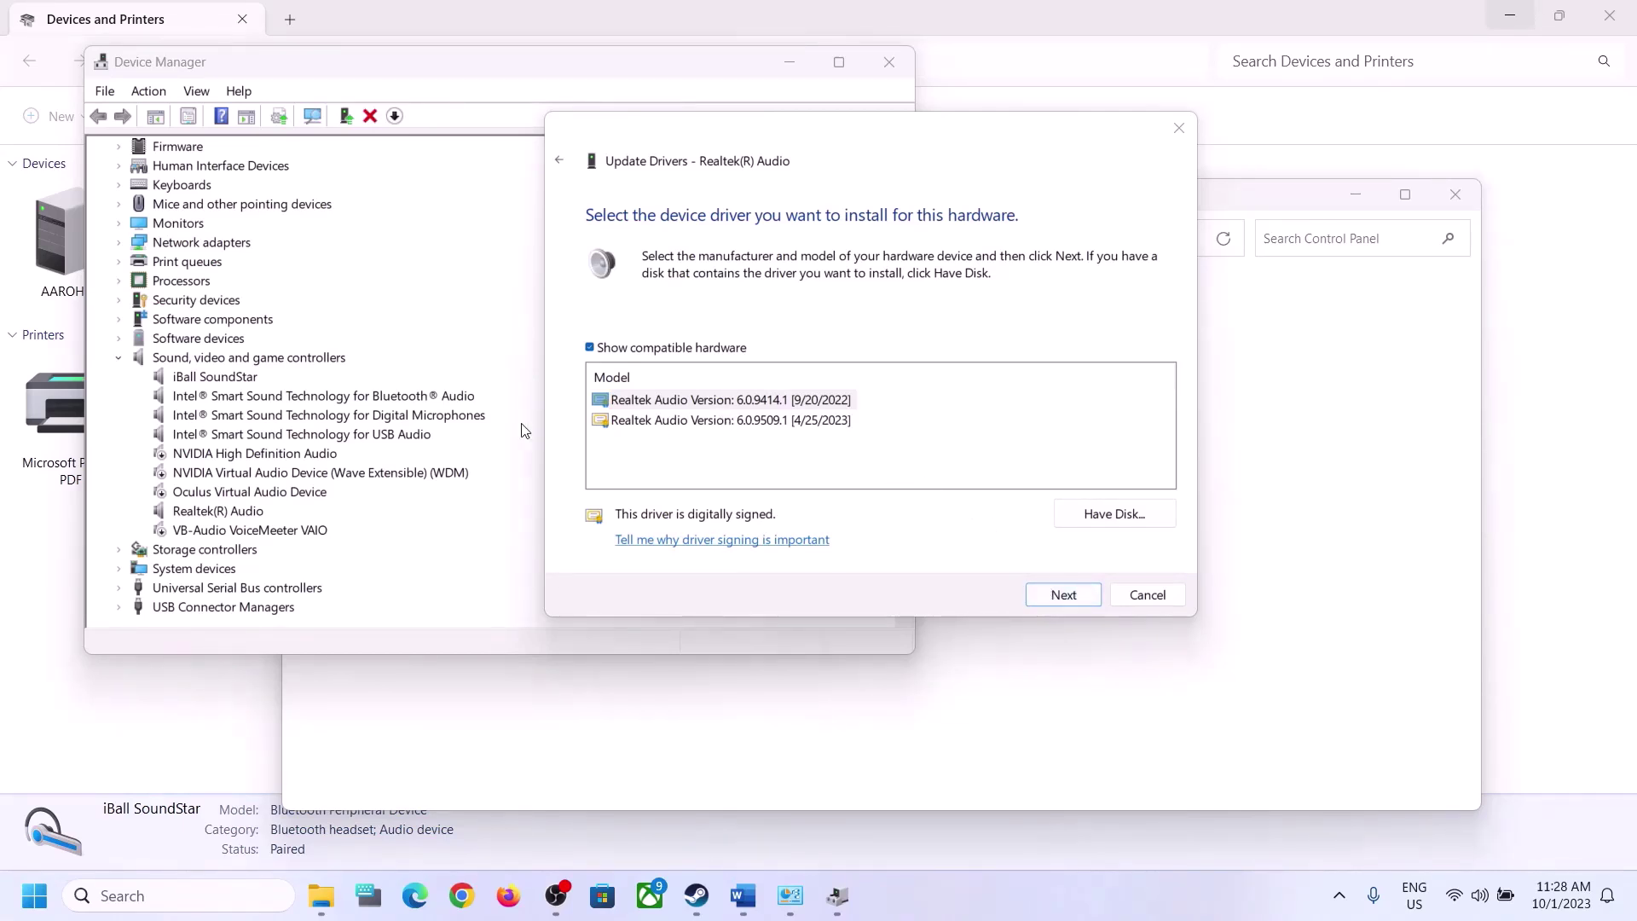
{"action": "left_click", "coordinate": [721, 422]}
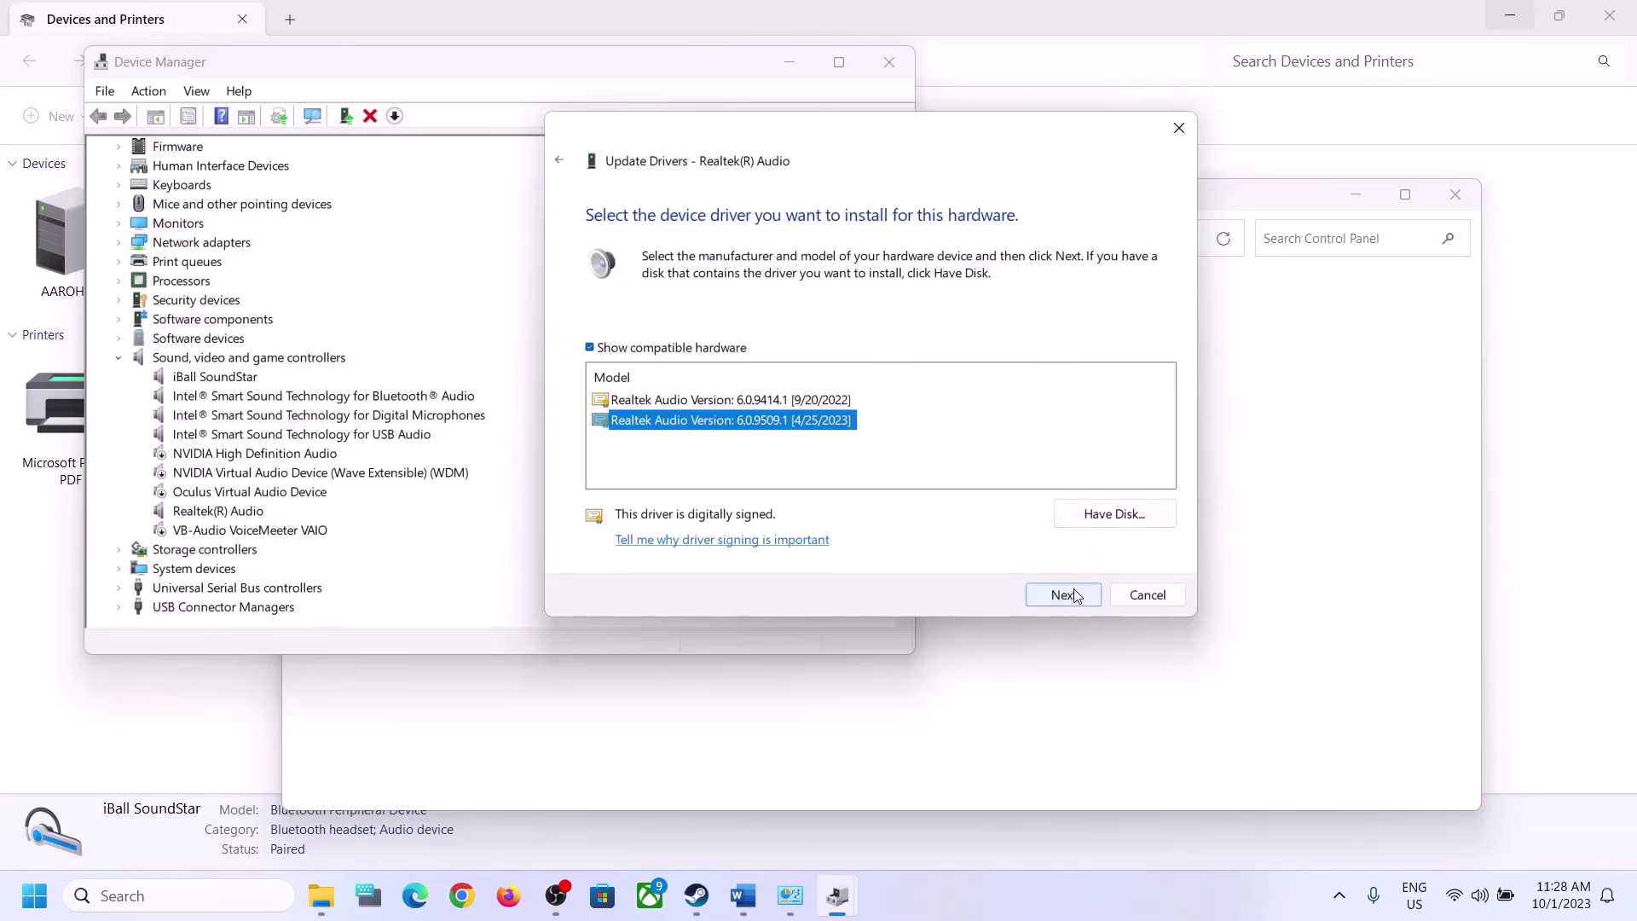
{"action": "left_click", "coordinate": [1145, 594]}
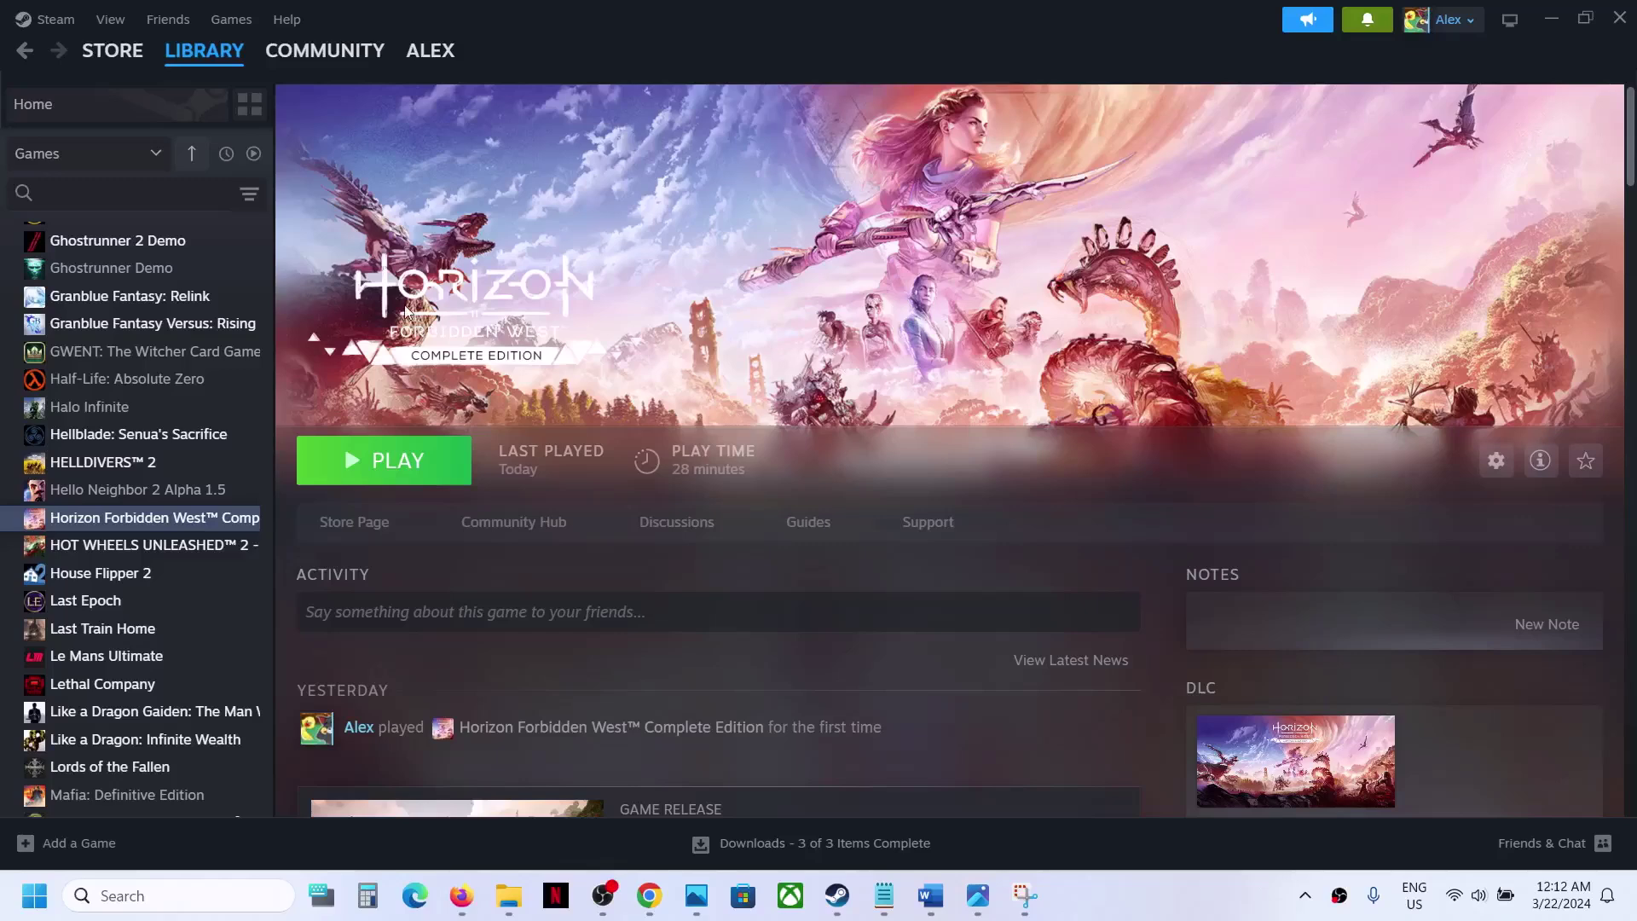
- Switch to Steam and verify the integrity of the installed game files for Horizon Forbidden West Complete Edition
{"action": "right_click", "coordinate": [198, 519]}
{"action": "left_click", "coordinate": [250, 680]}
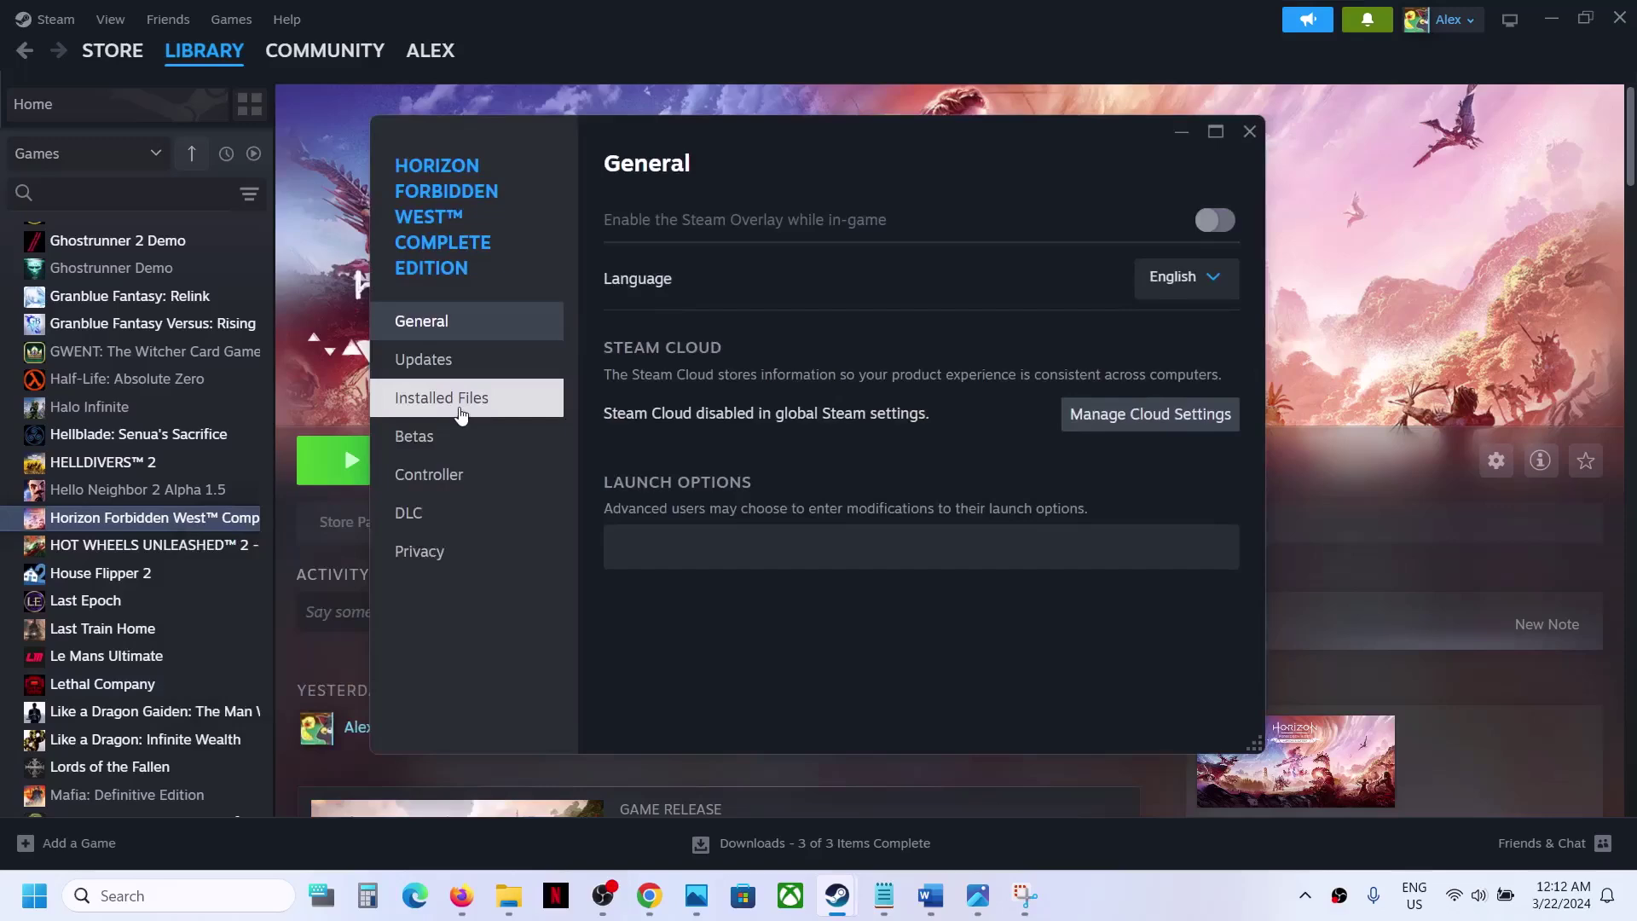
{"action": "left_click", "coordinate": [462, 415]}
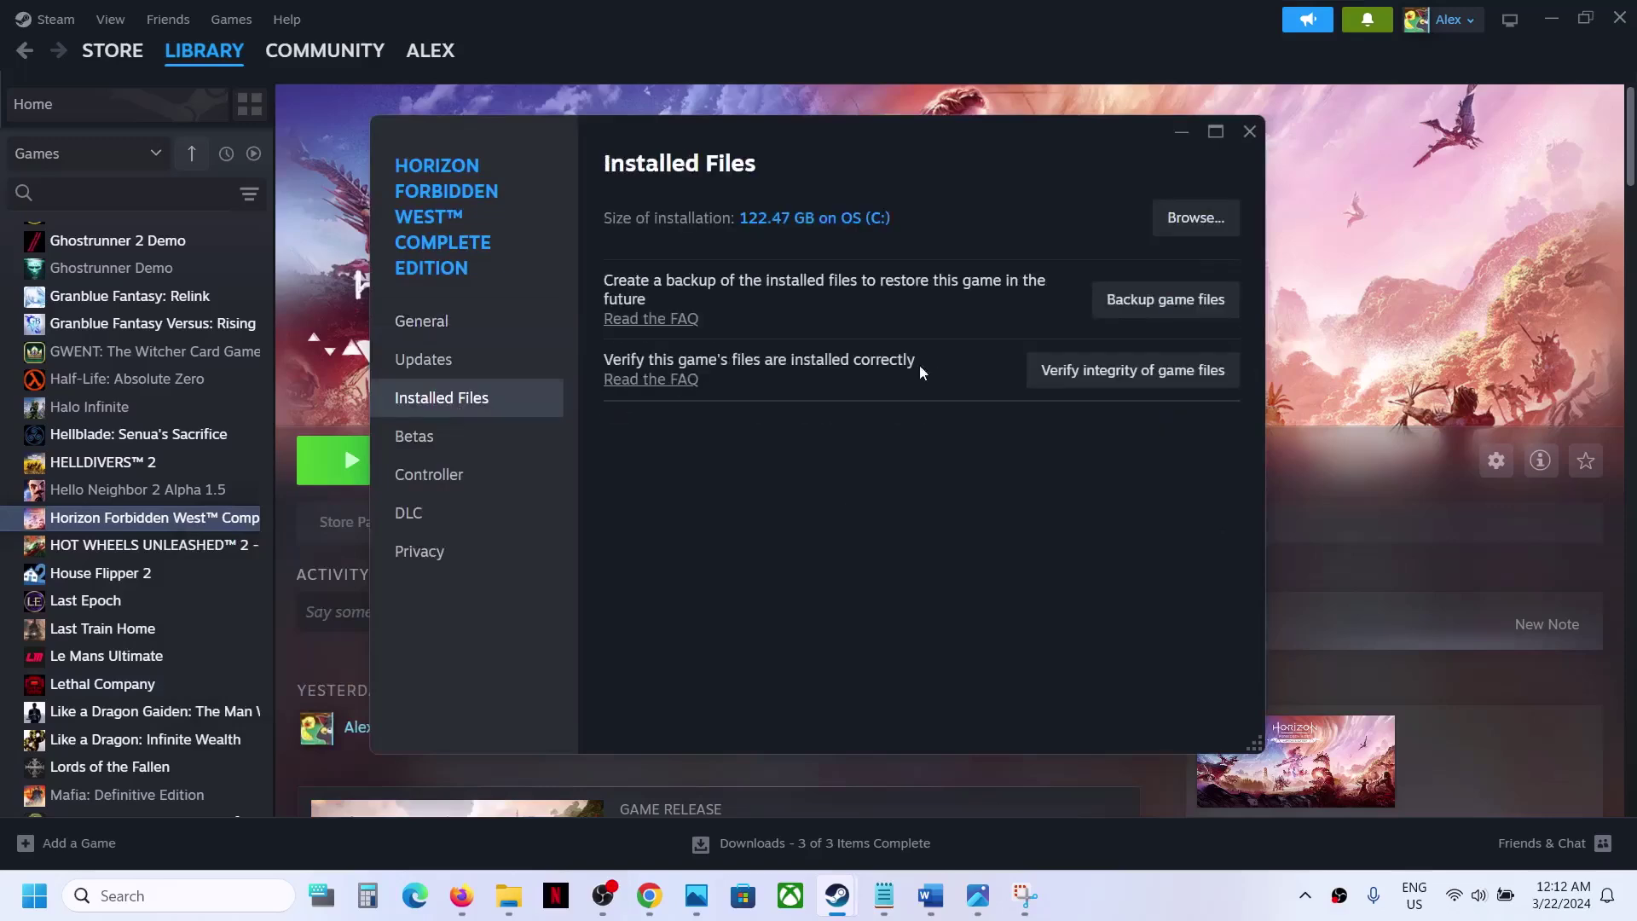
{"action": "left_click", "coordinate": [1141, 370]}
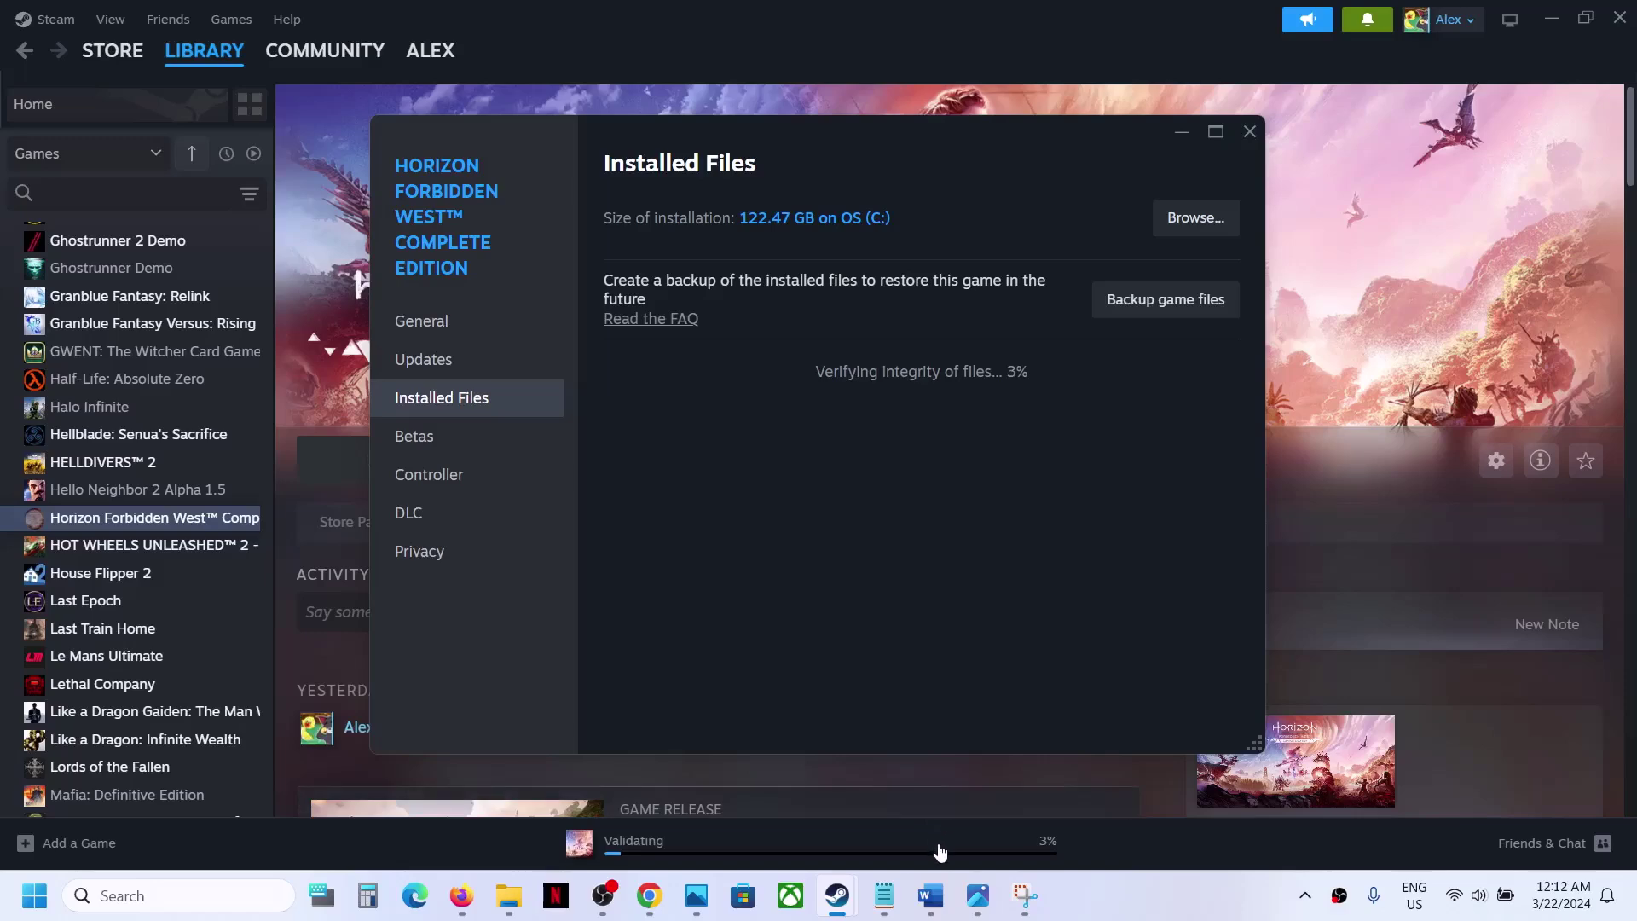
{"action": "left_click", "coordinate": [1339, 530]}
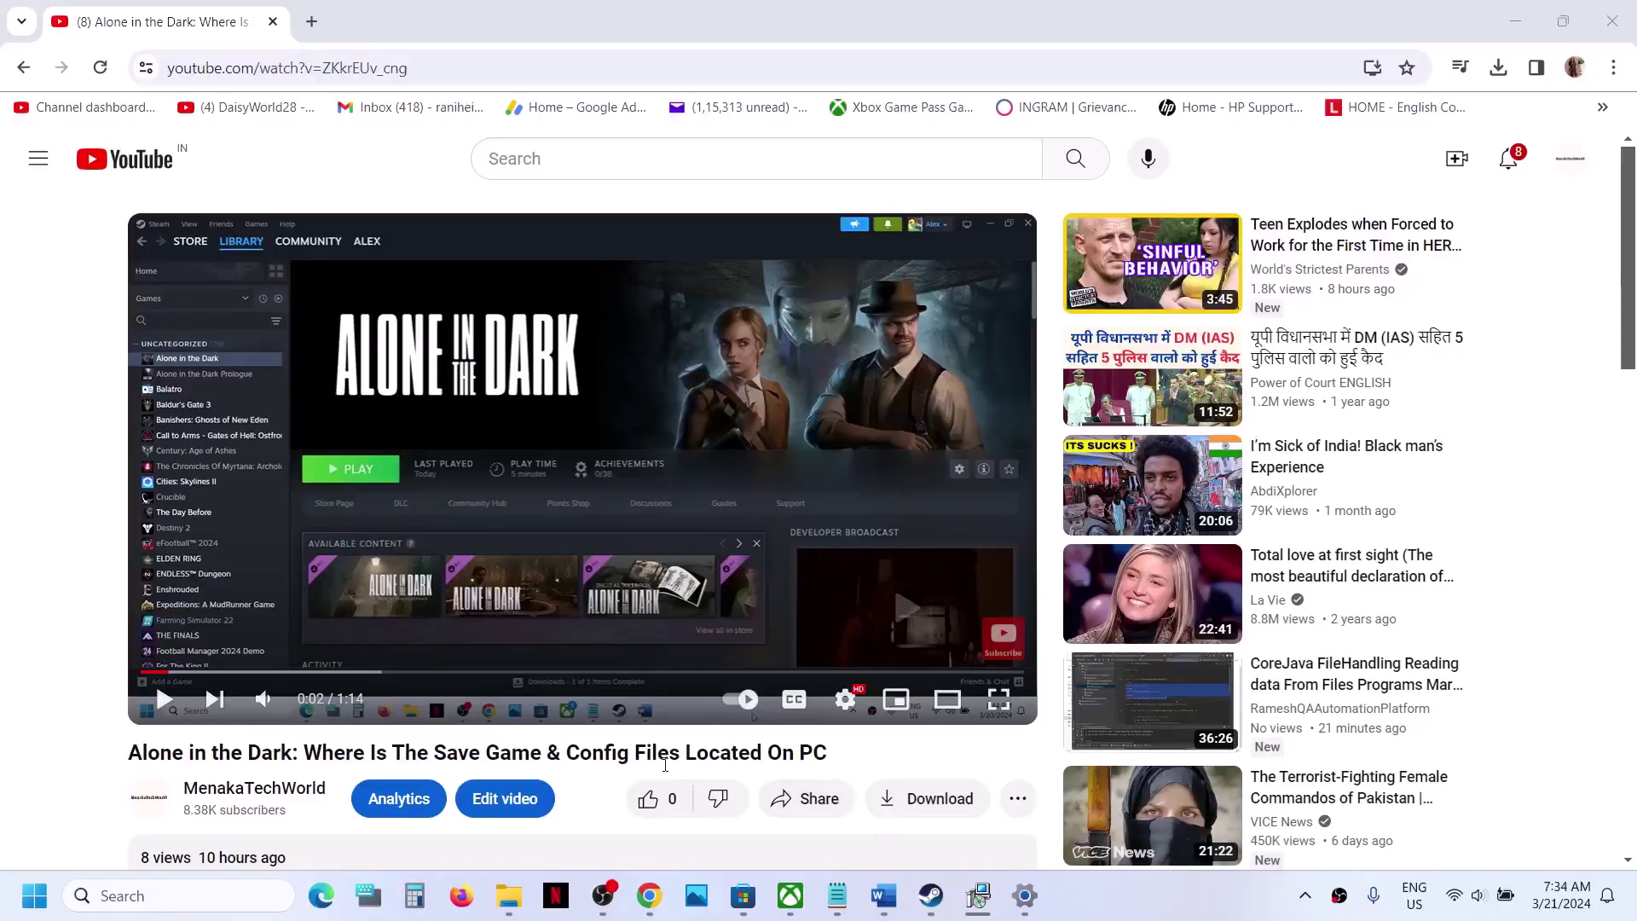
- Show the Thanks option among the additional actions of the Alone in the Dark video on YouTube
{"action": "scroll", "coordinate": [666, 764], "scroll_direction": "down", "scroll_amount": 1}
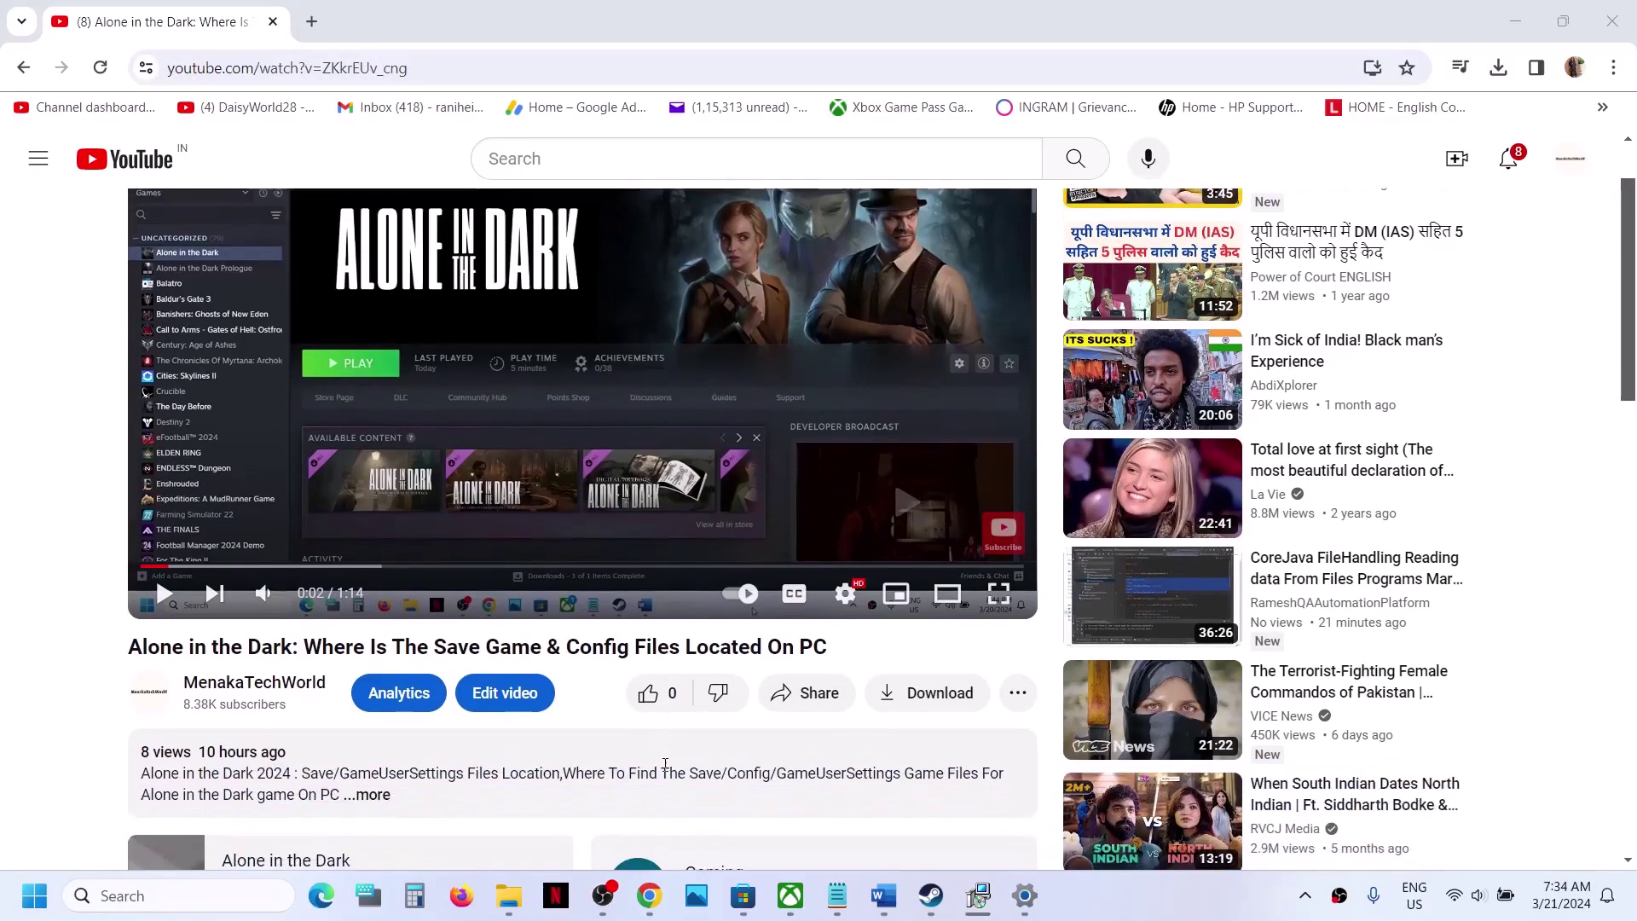
{"action": "left_click", "coordinate": [1020, 695]}
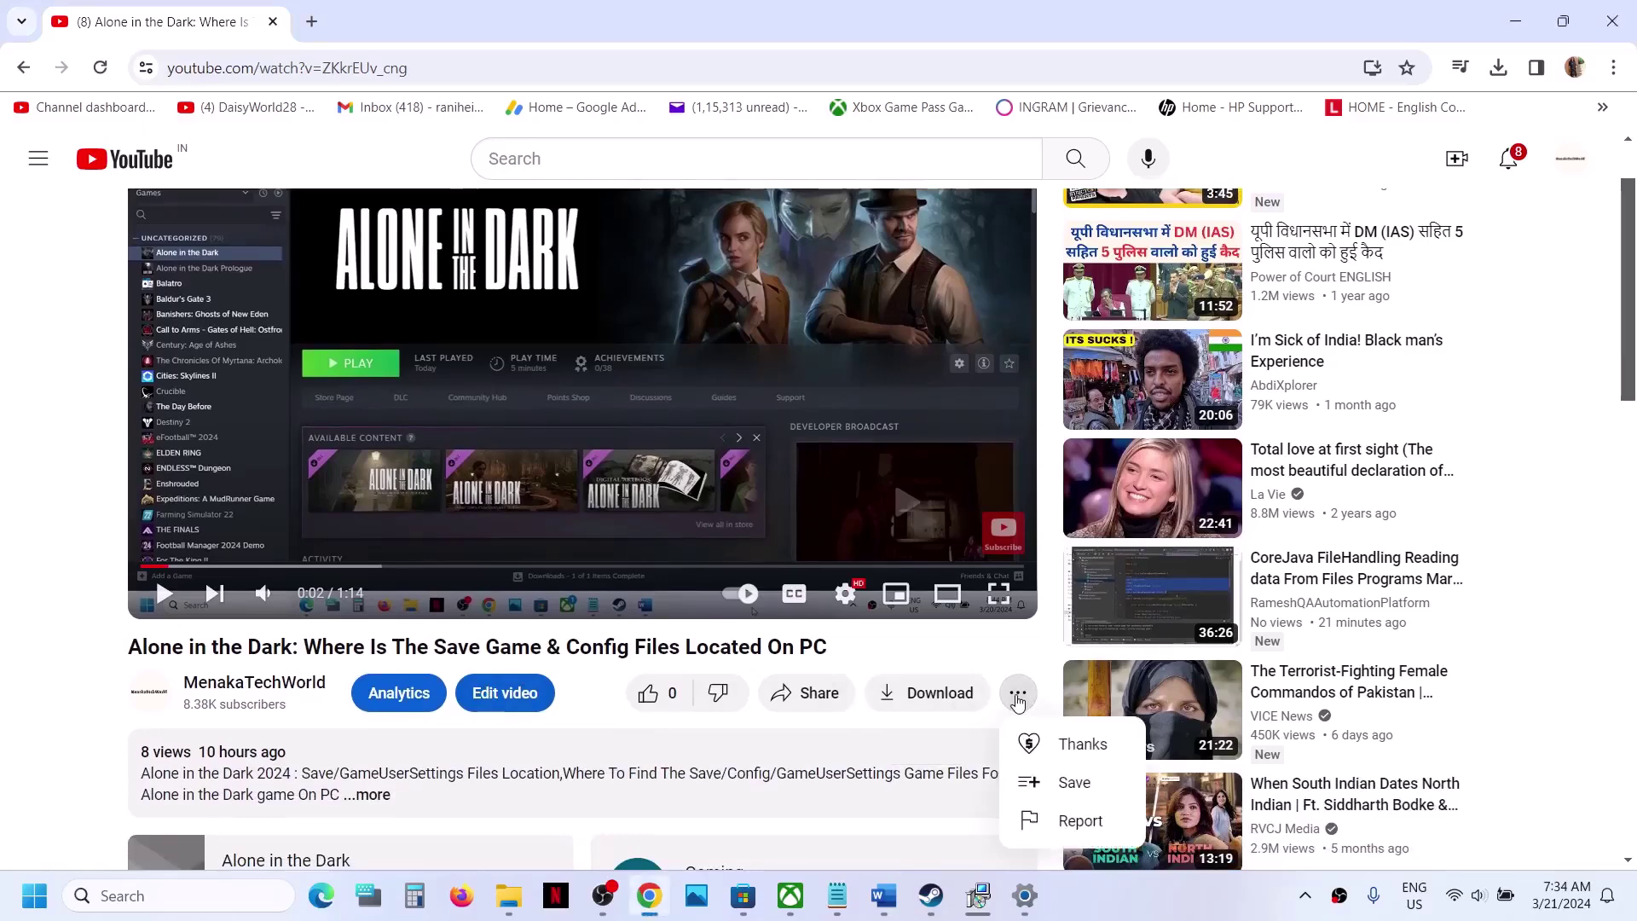
{"action": "left_click", "coordinate": [1072, 748]}
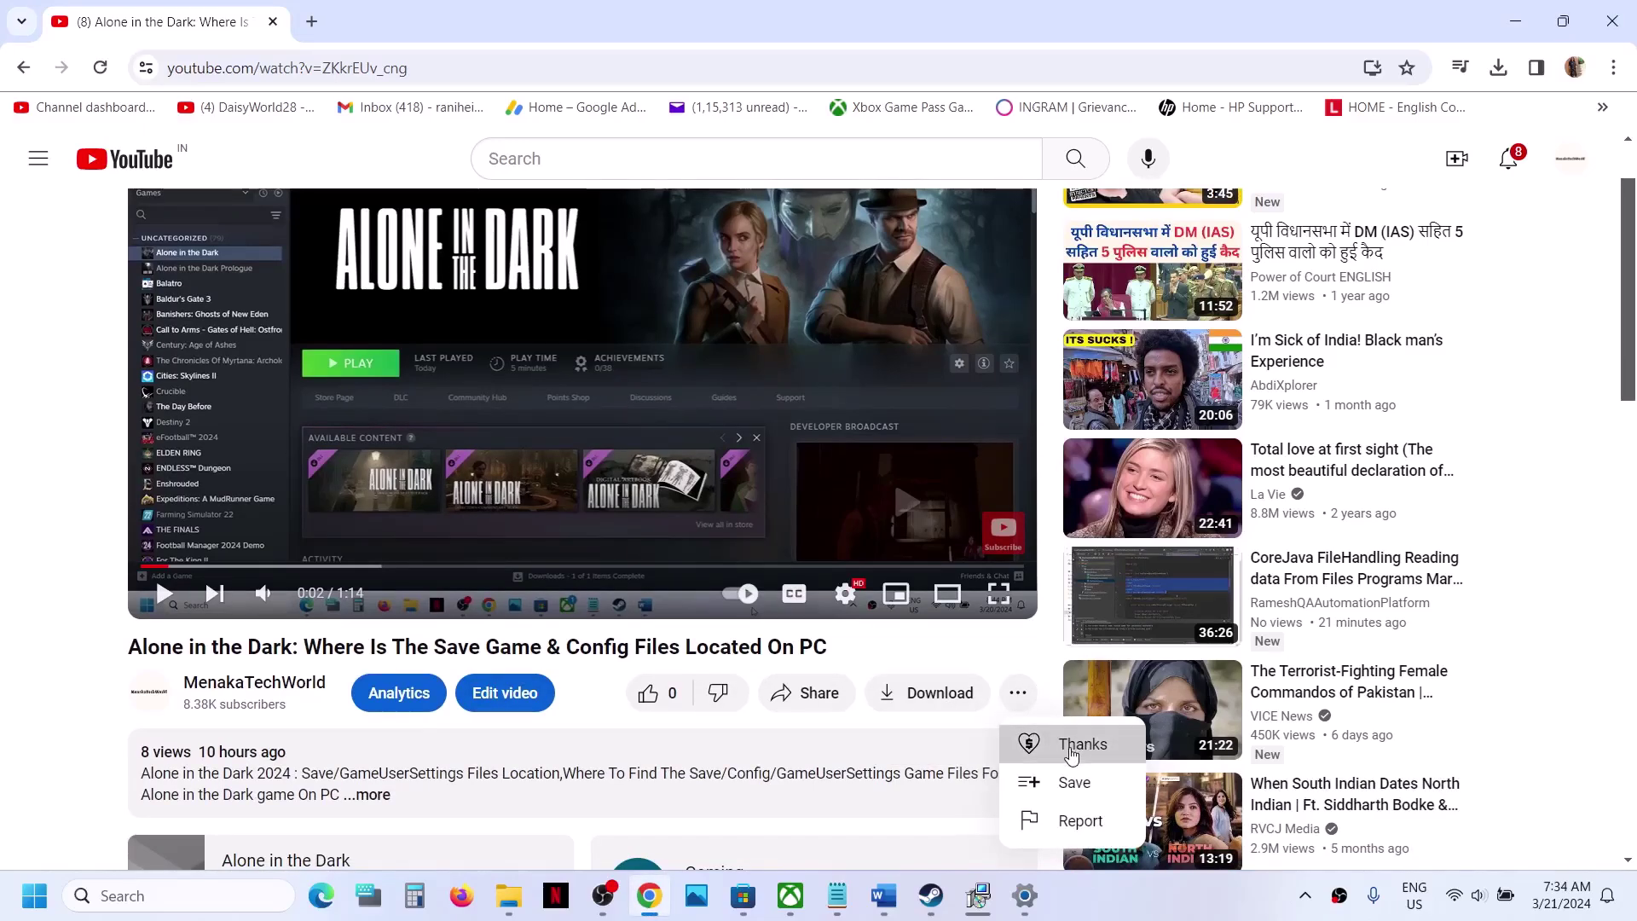